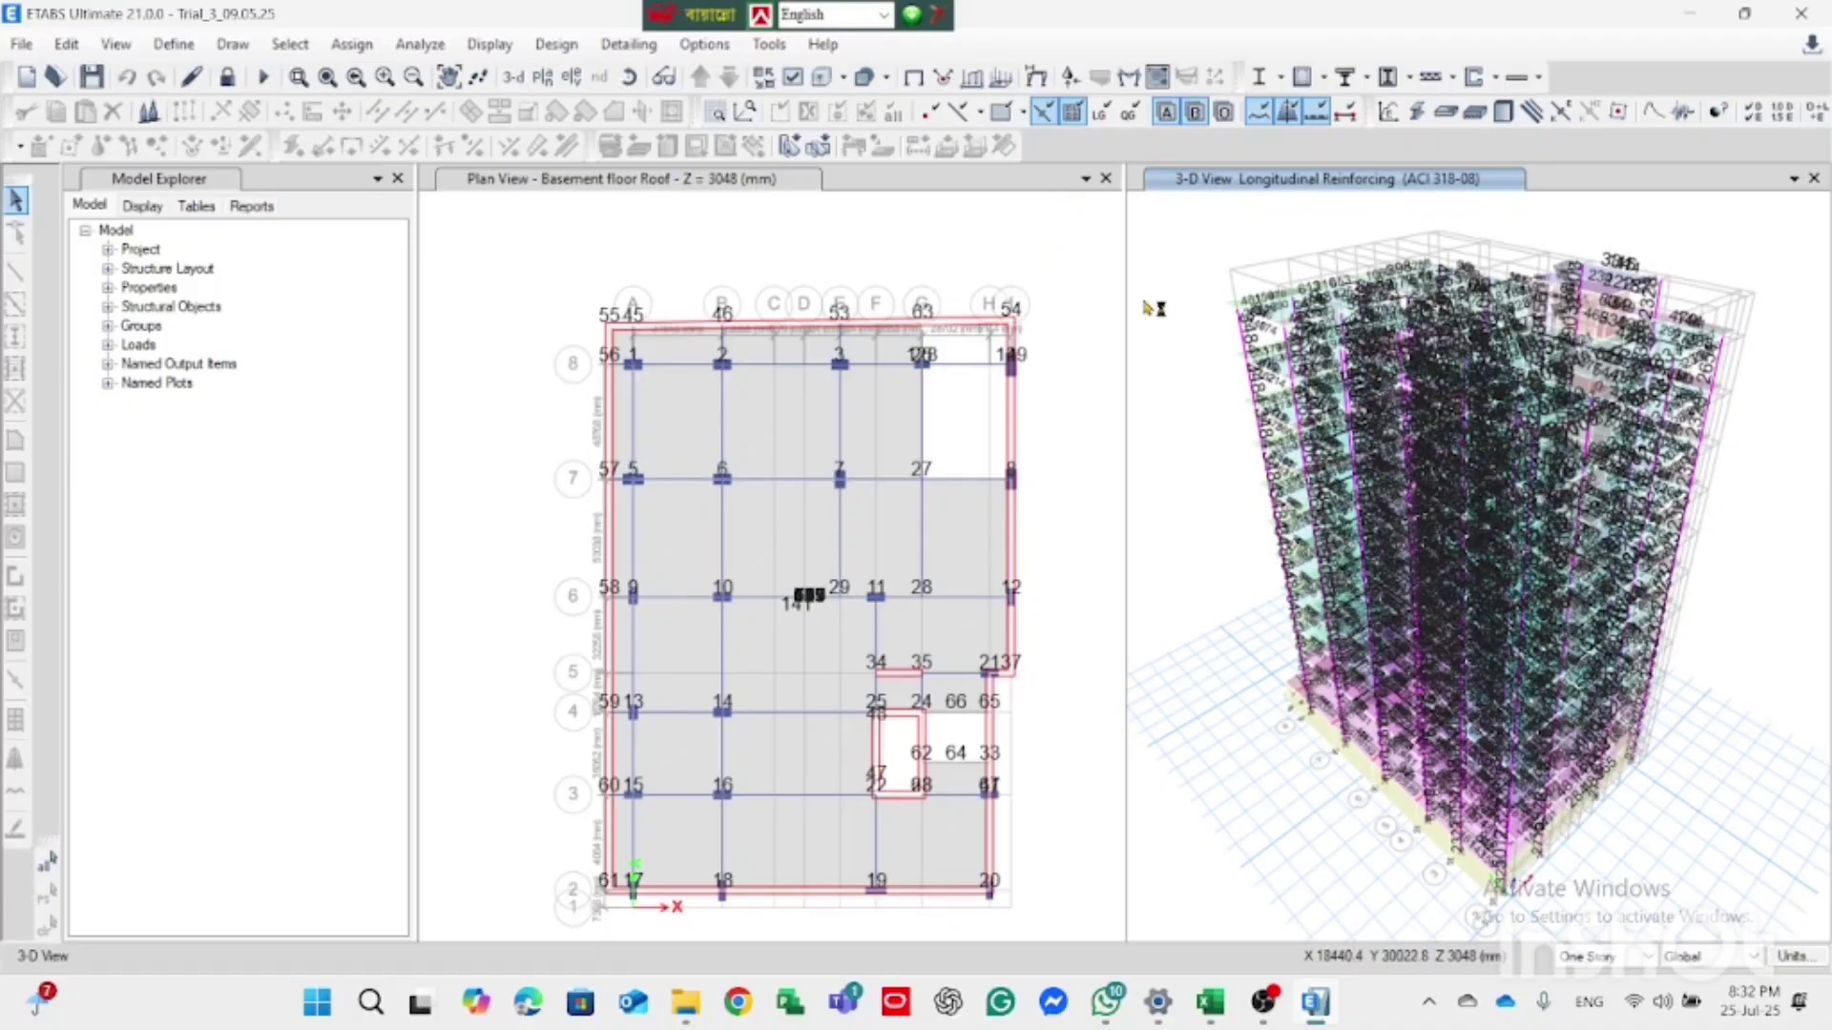
# Step: Select all columns in the model by object type
pyautogui.rightClick(1160, 257)
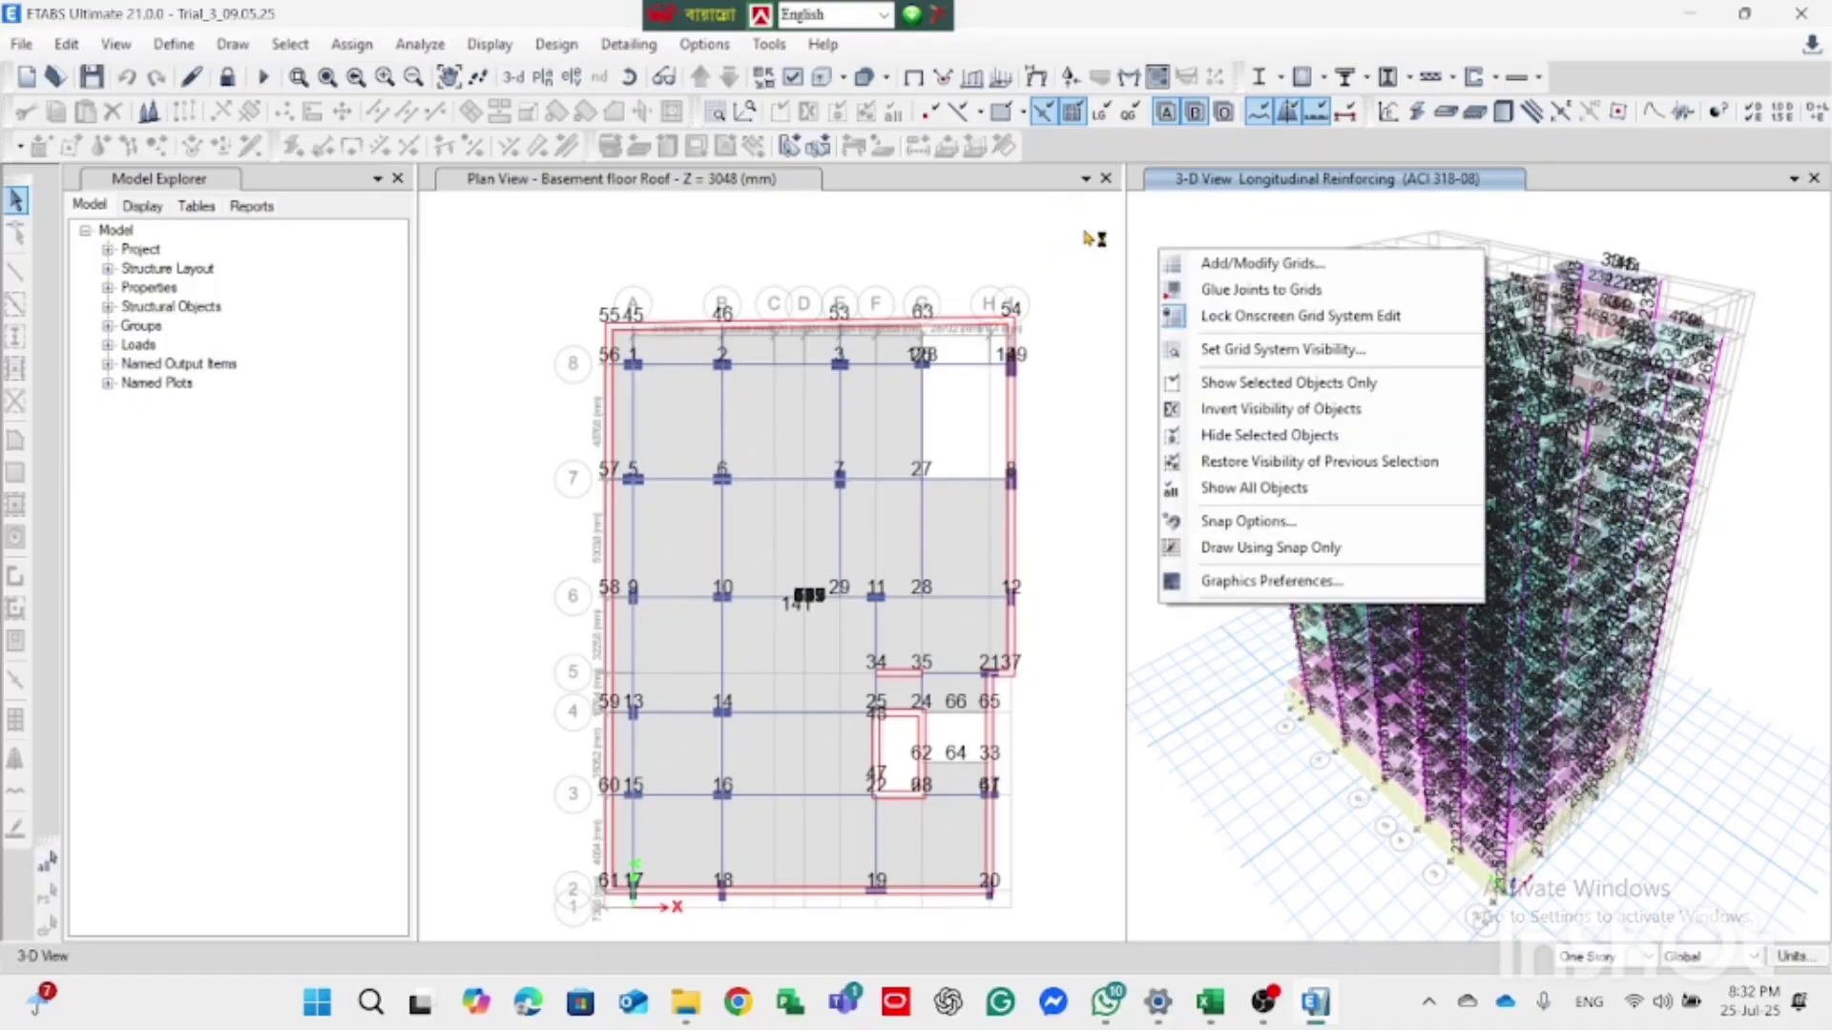
pyautogui.click(676, 182)
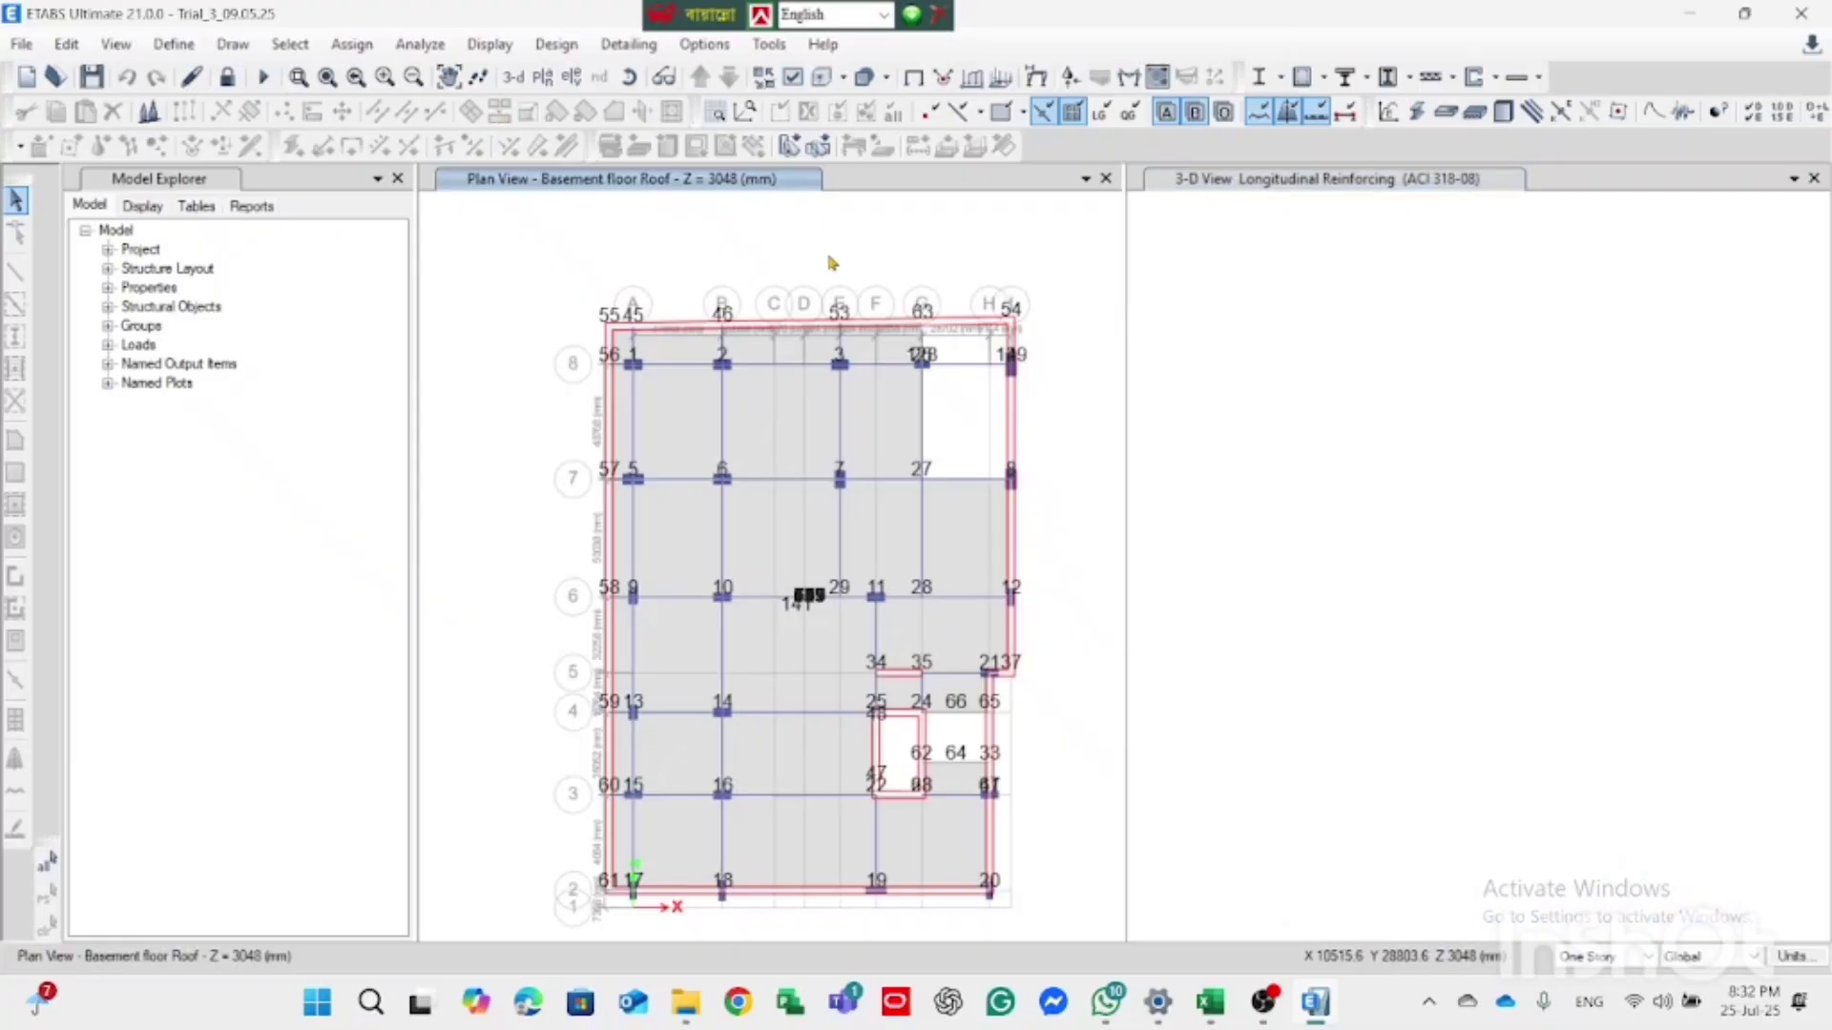
pyautogui.click(290, 44)
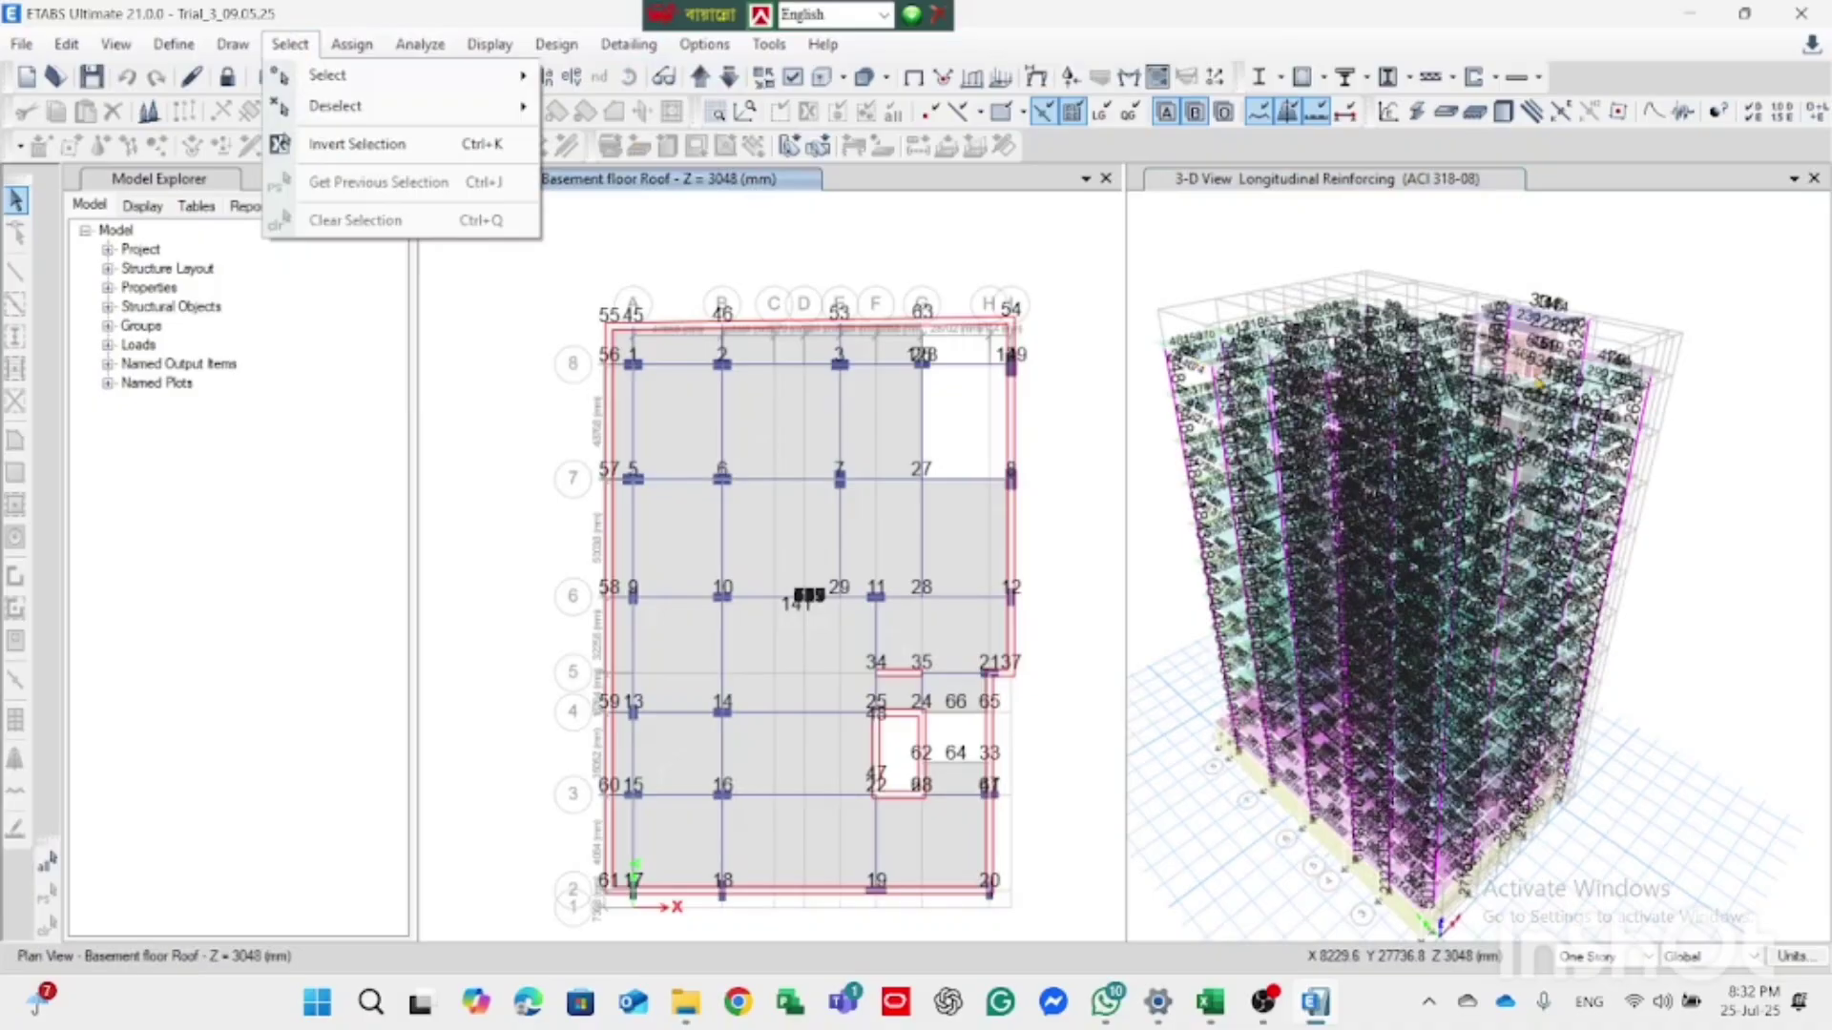
pyautogui.moveTo(345, 88)
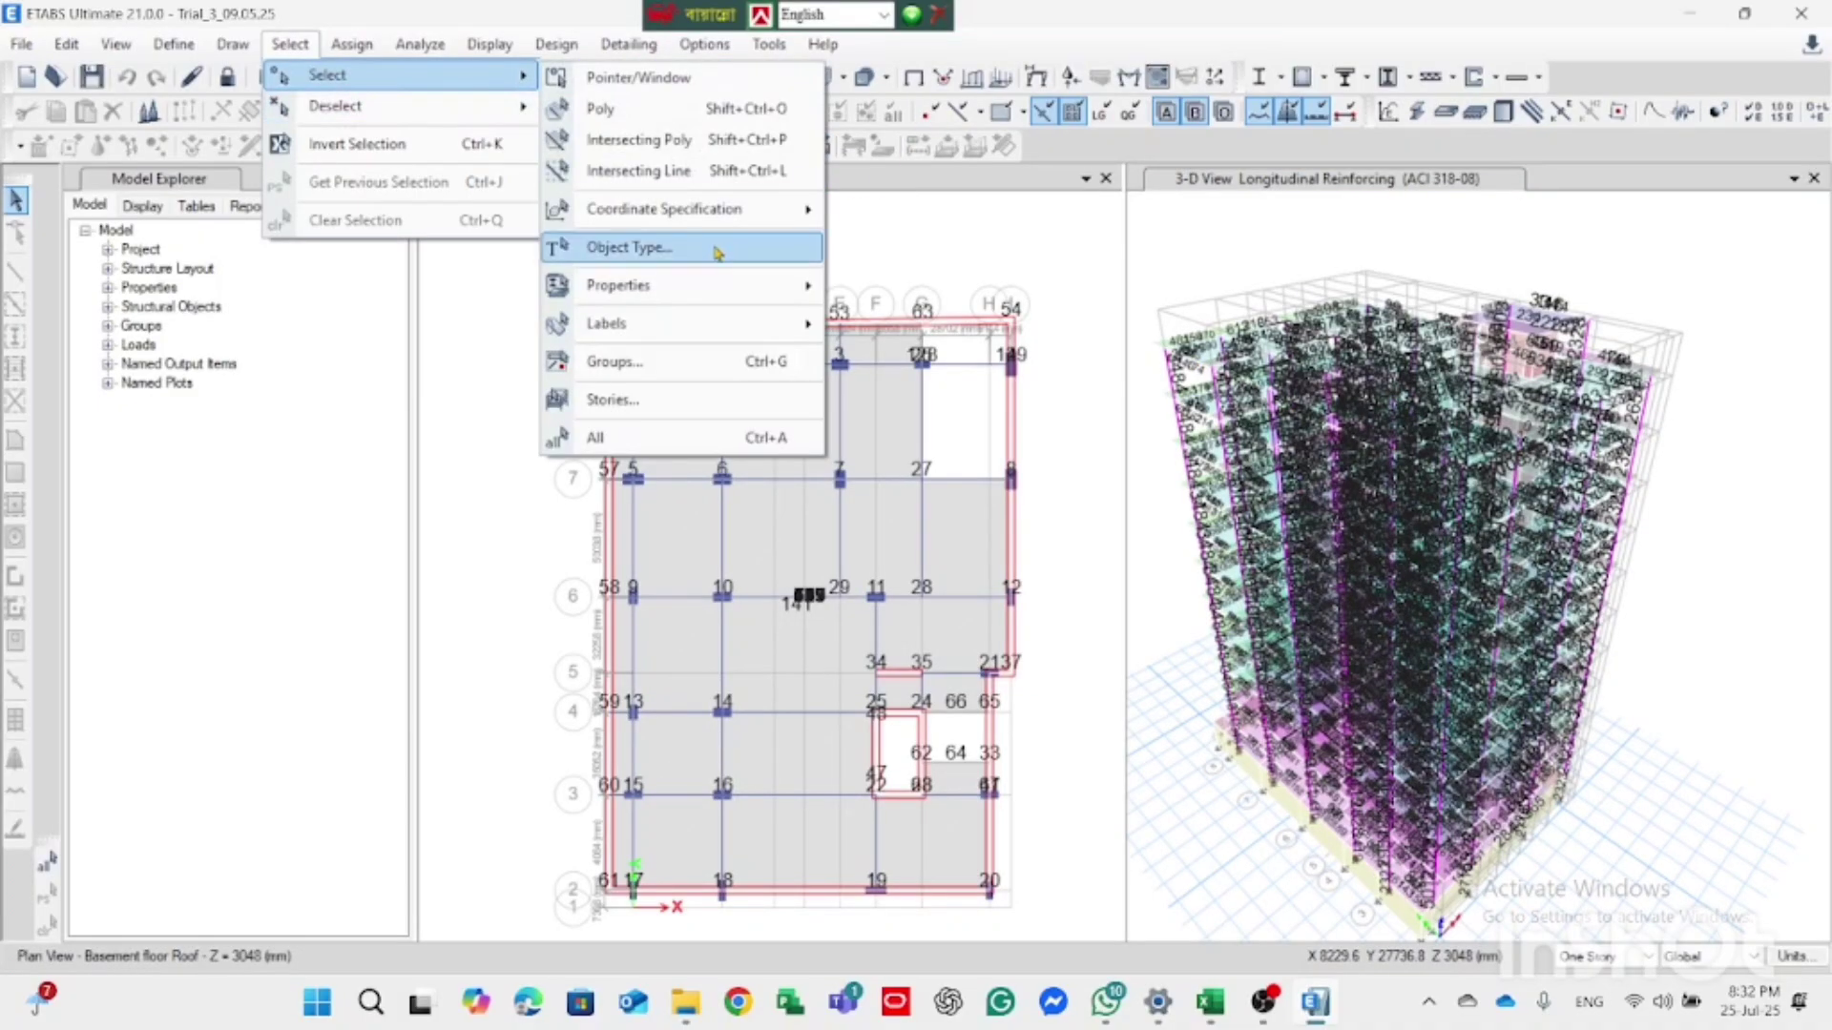
pyautogui.click(764, 249)
pyautogui.click(811, 336)
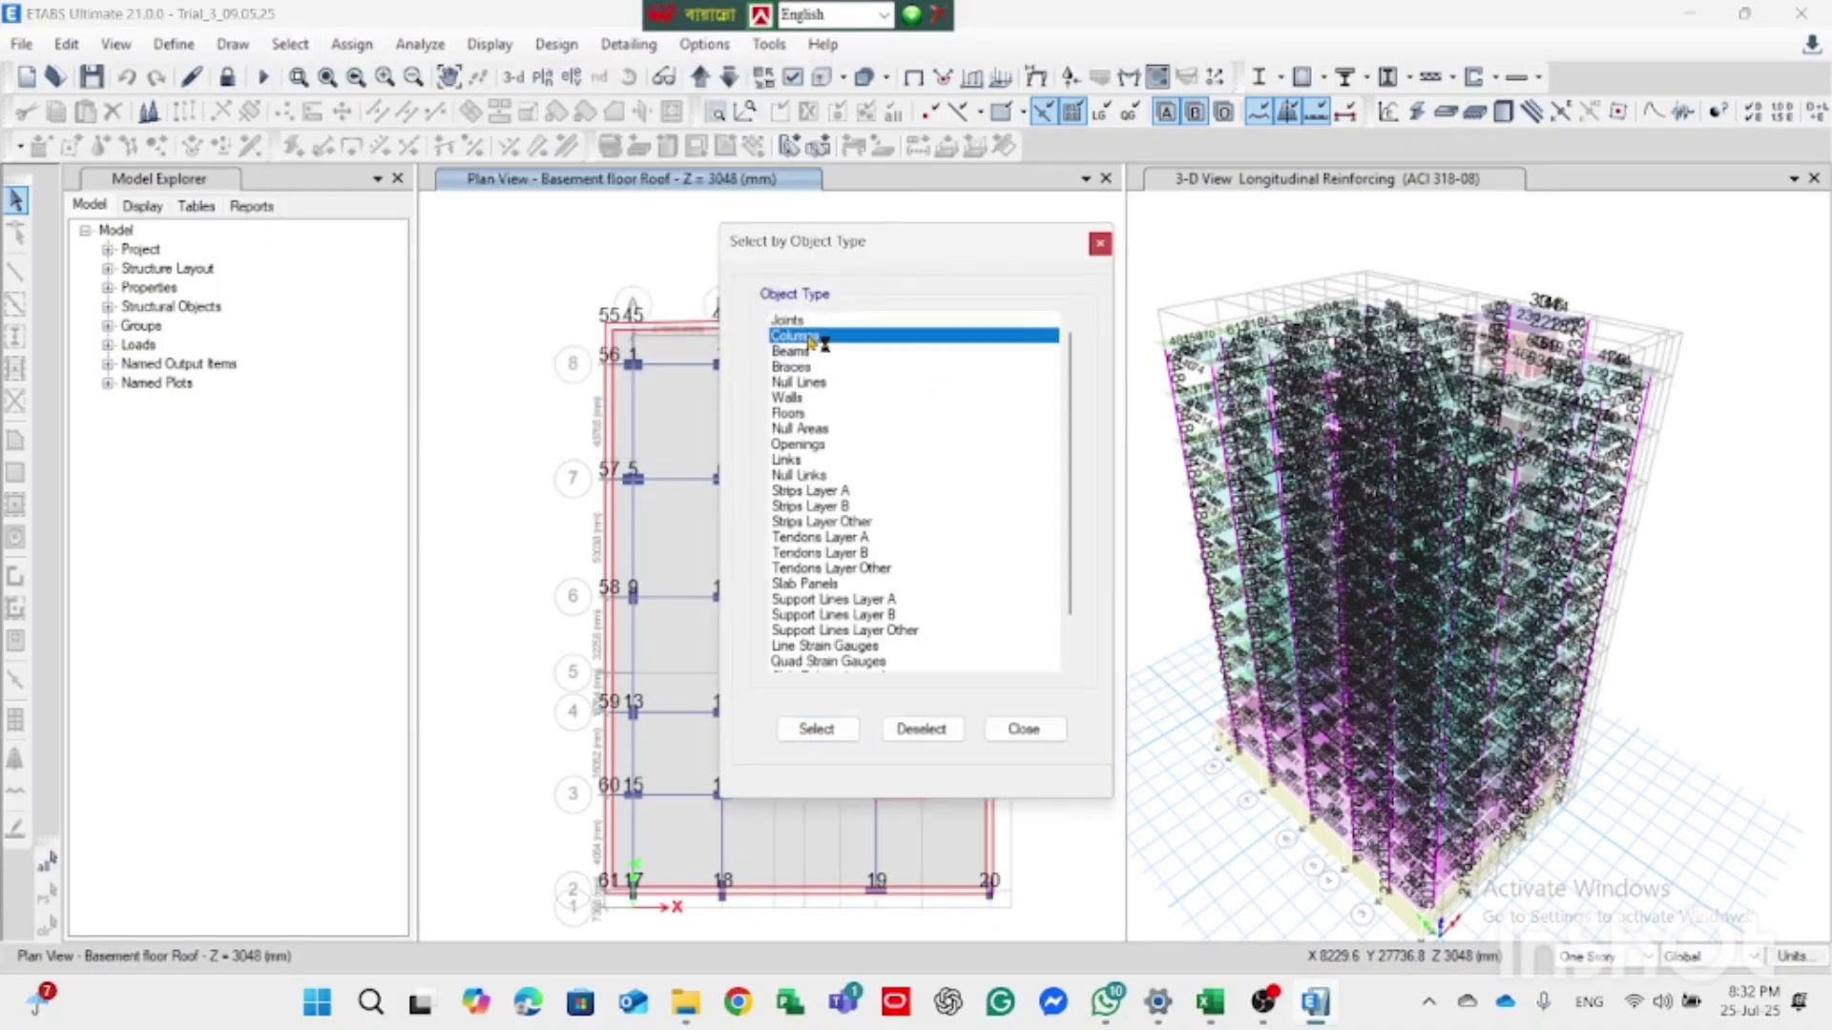
pyautogui.click(831, 733)
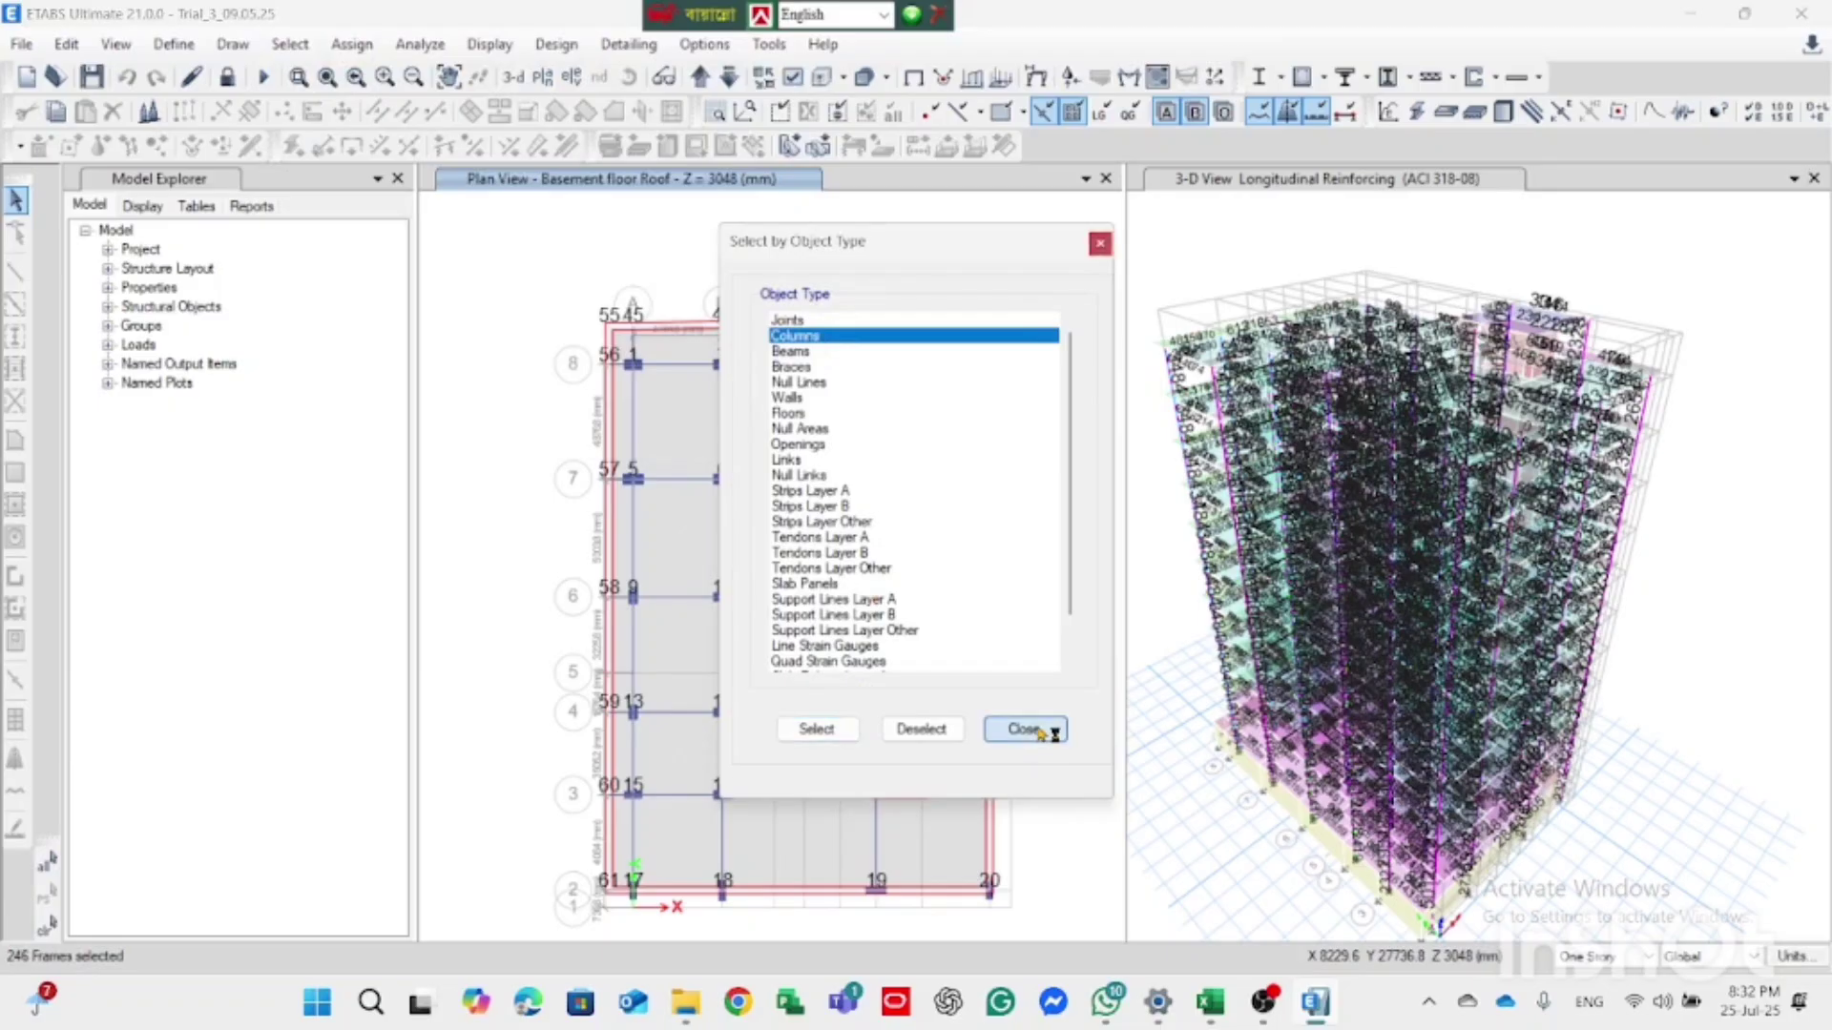
pyautogui.click(1041, 733)
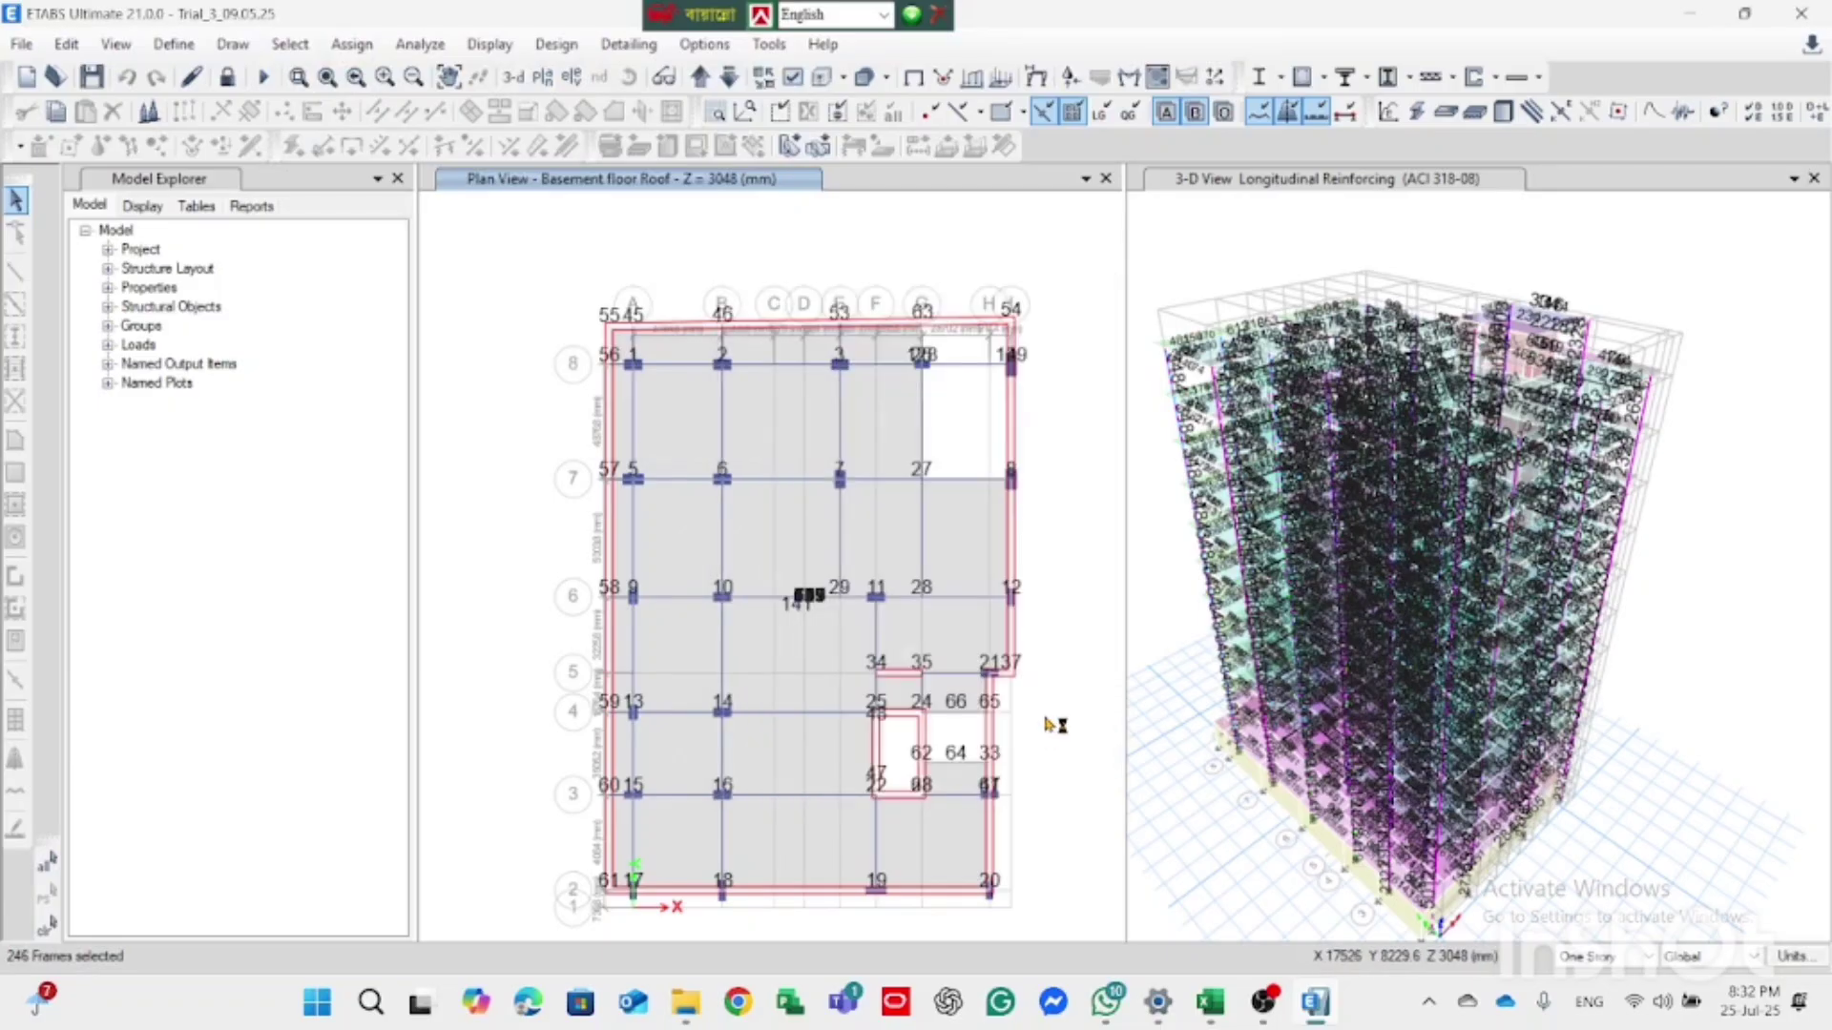
# Step: Show only the selected columns in the 3-D longitudinal reinforcing view
pyautogui.rightClick(1181, 261)
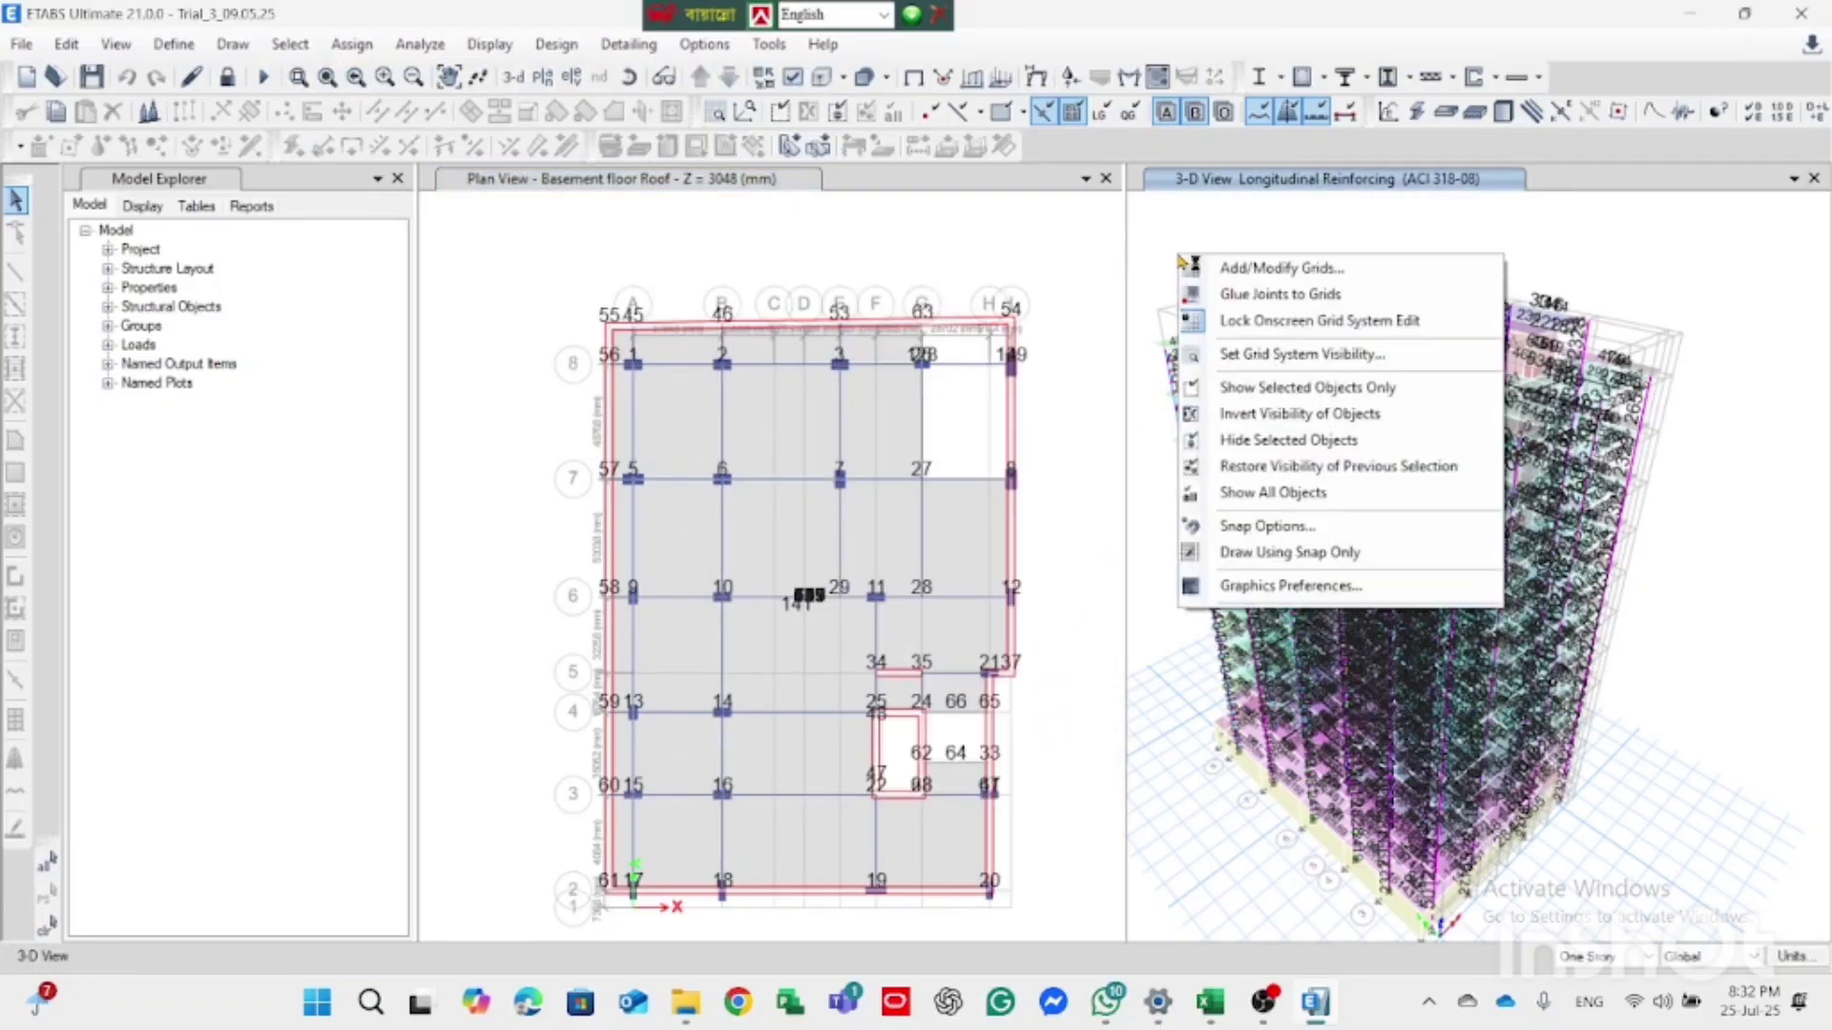
pyautogui.click(1292, 389)
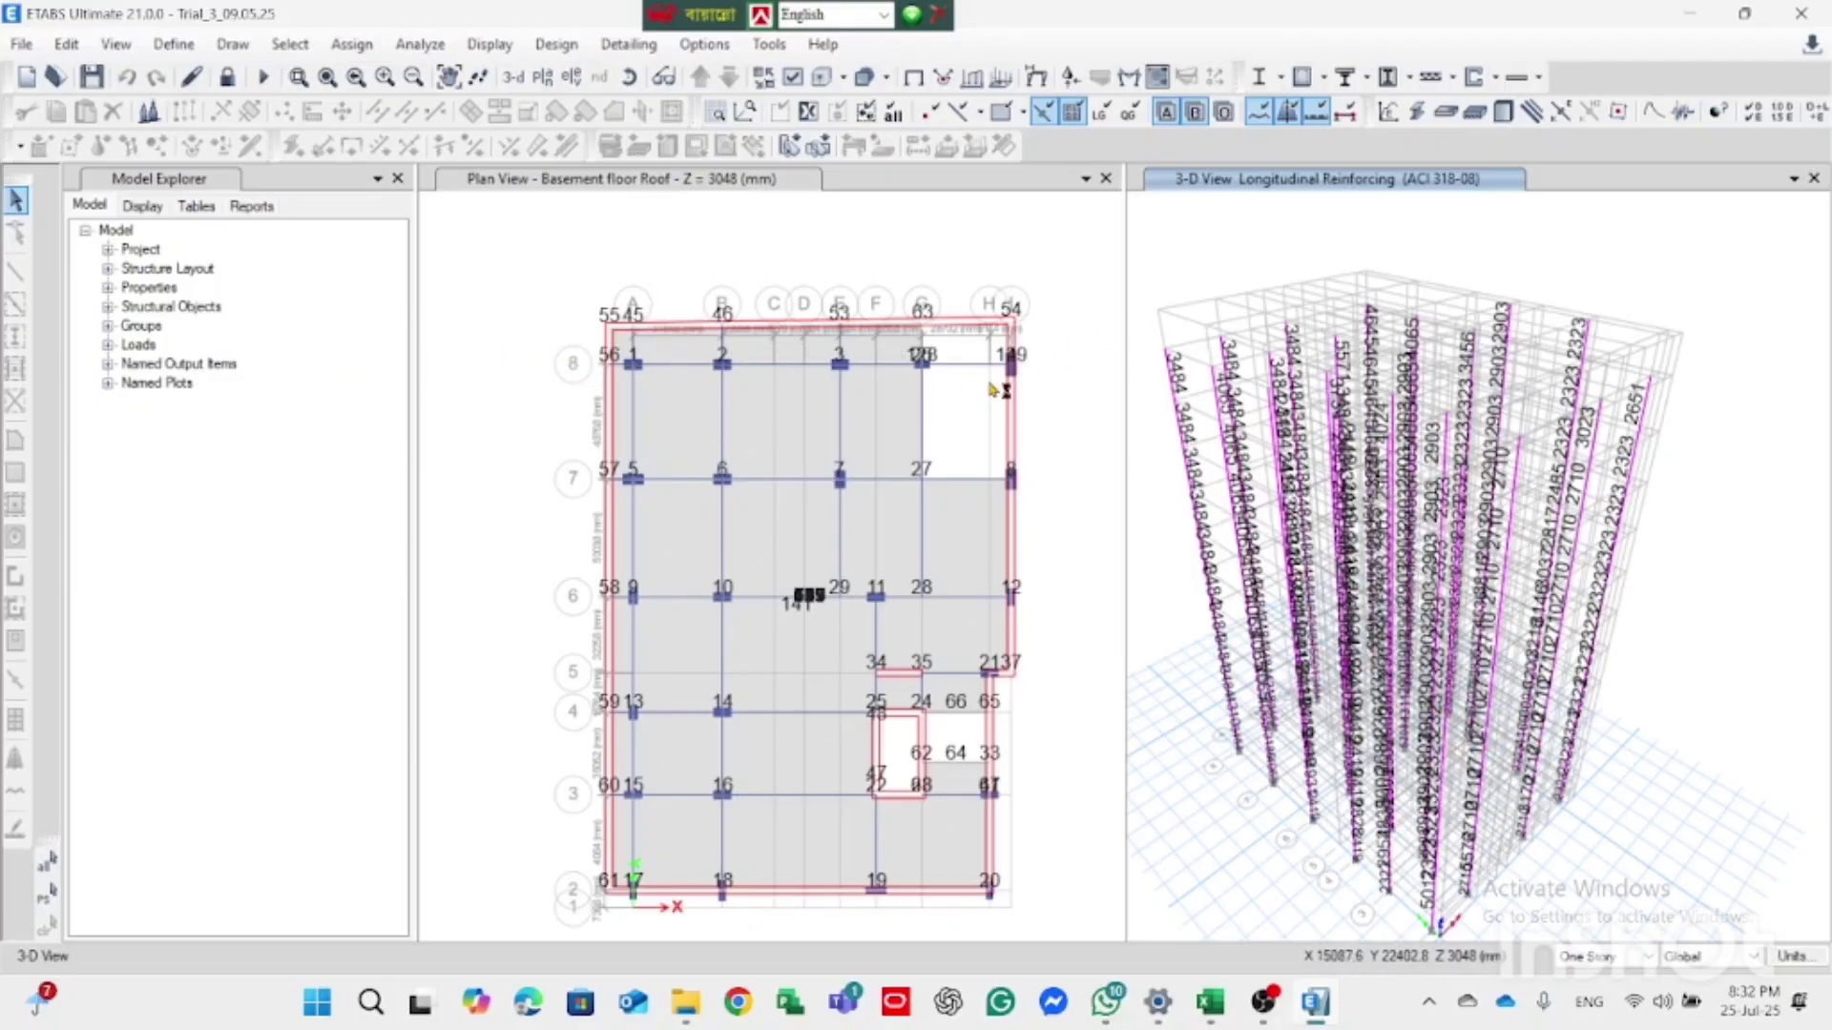
pyautogui.scroll(-3, 1527, 381)
pyautogui.scroll(3, 1479, 419)
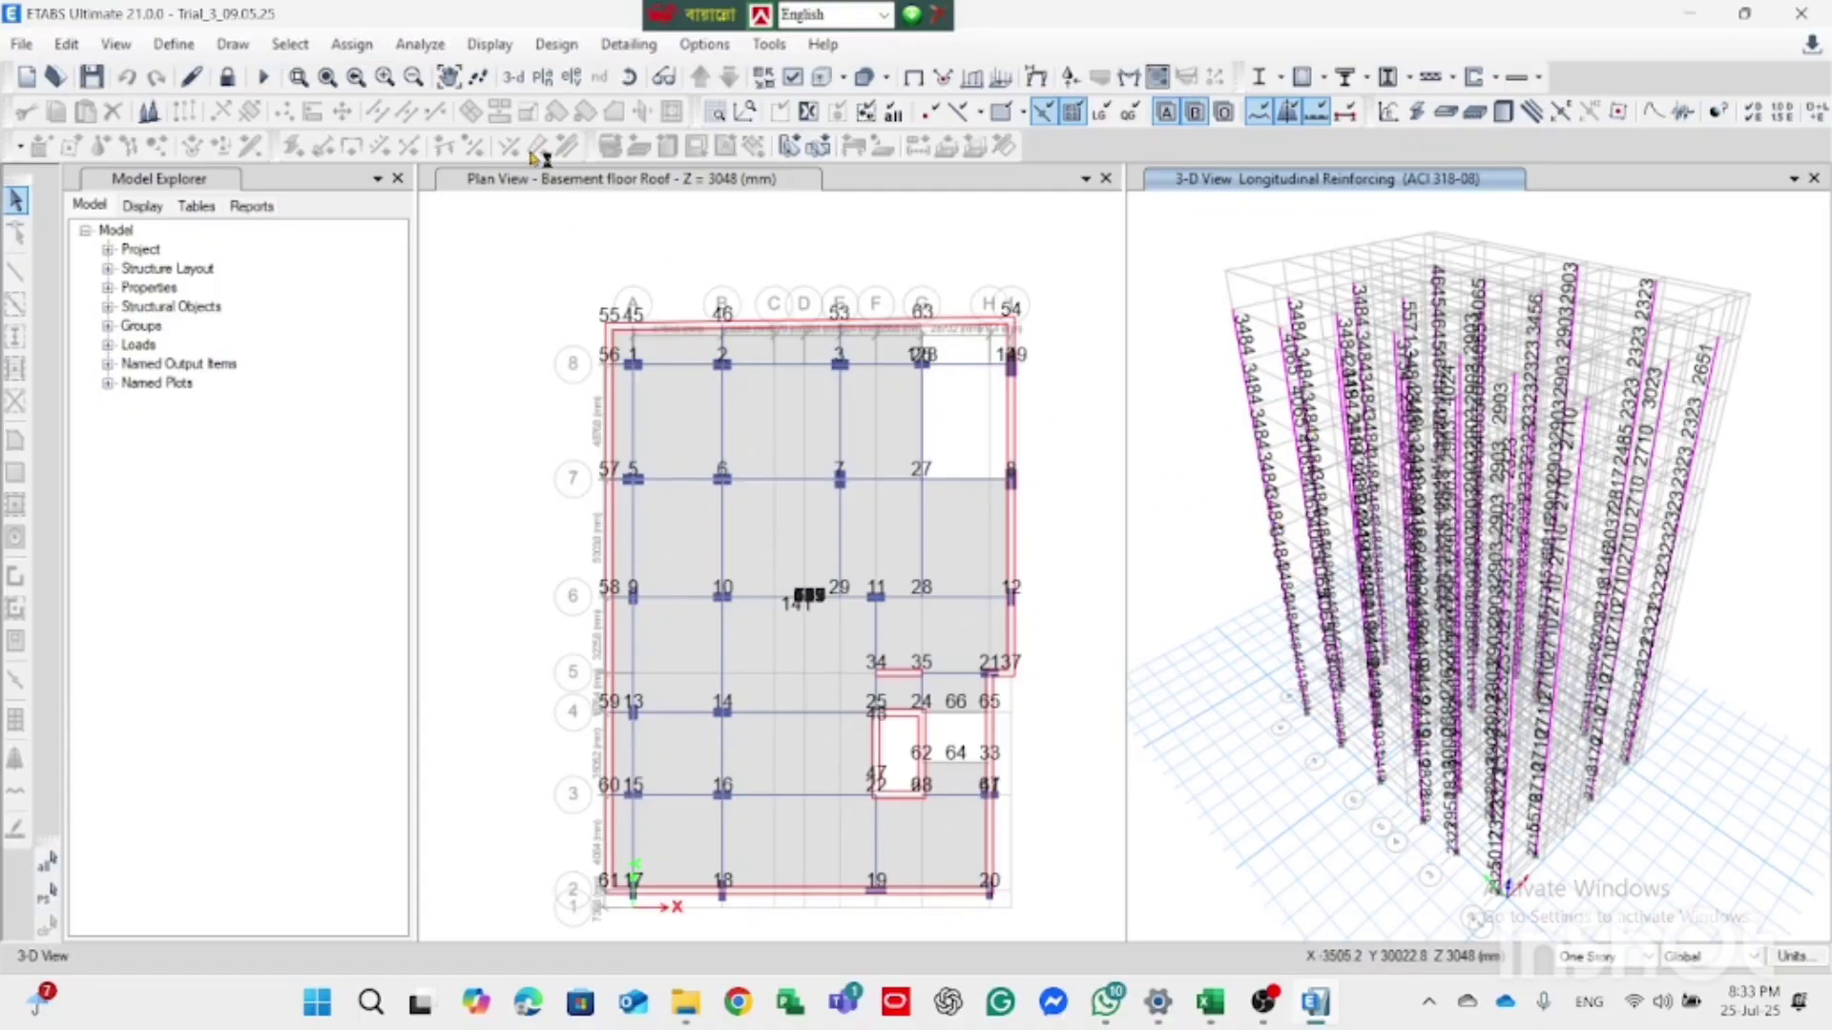
# Step: Switch the 3-D reinforcing view to the elevation along grid line 8
pyautogui.click(573, 80)
pyautogui.click(712, 619)
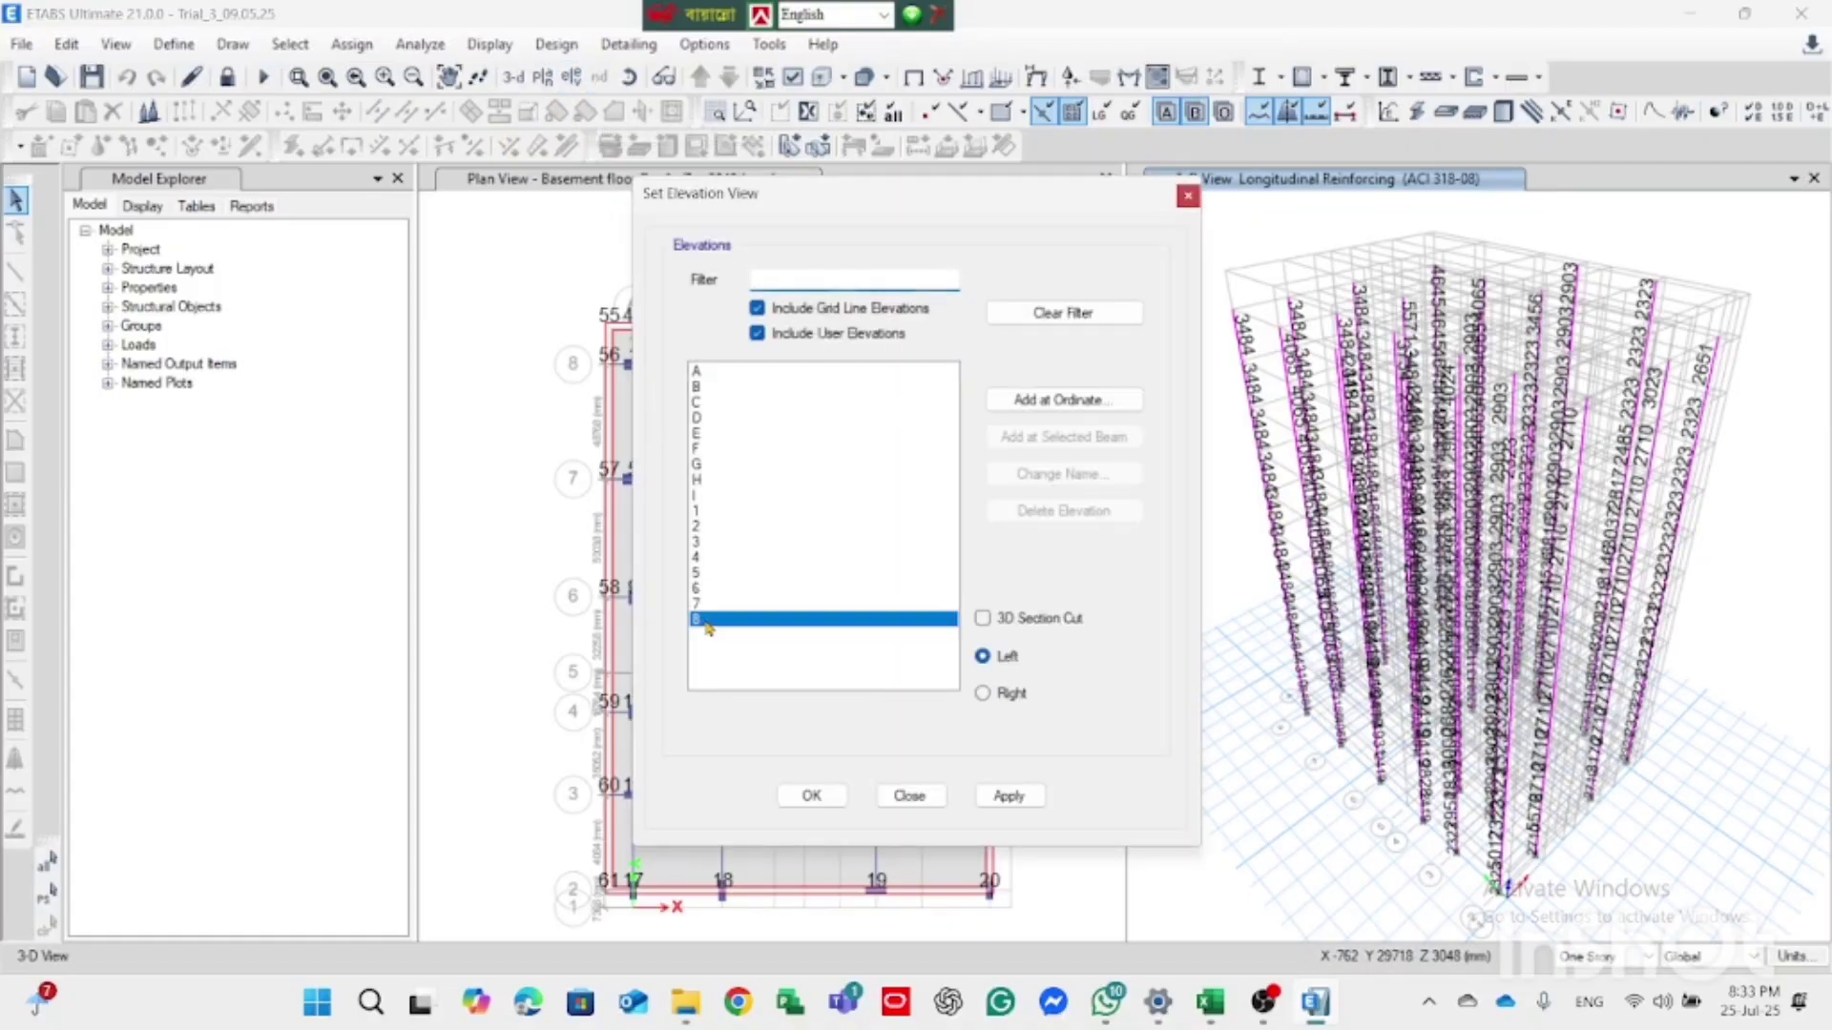
pyautogui.click(812, 797)
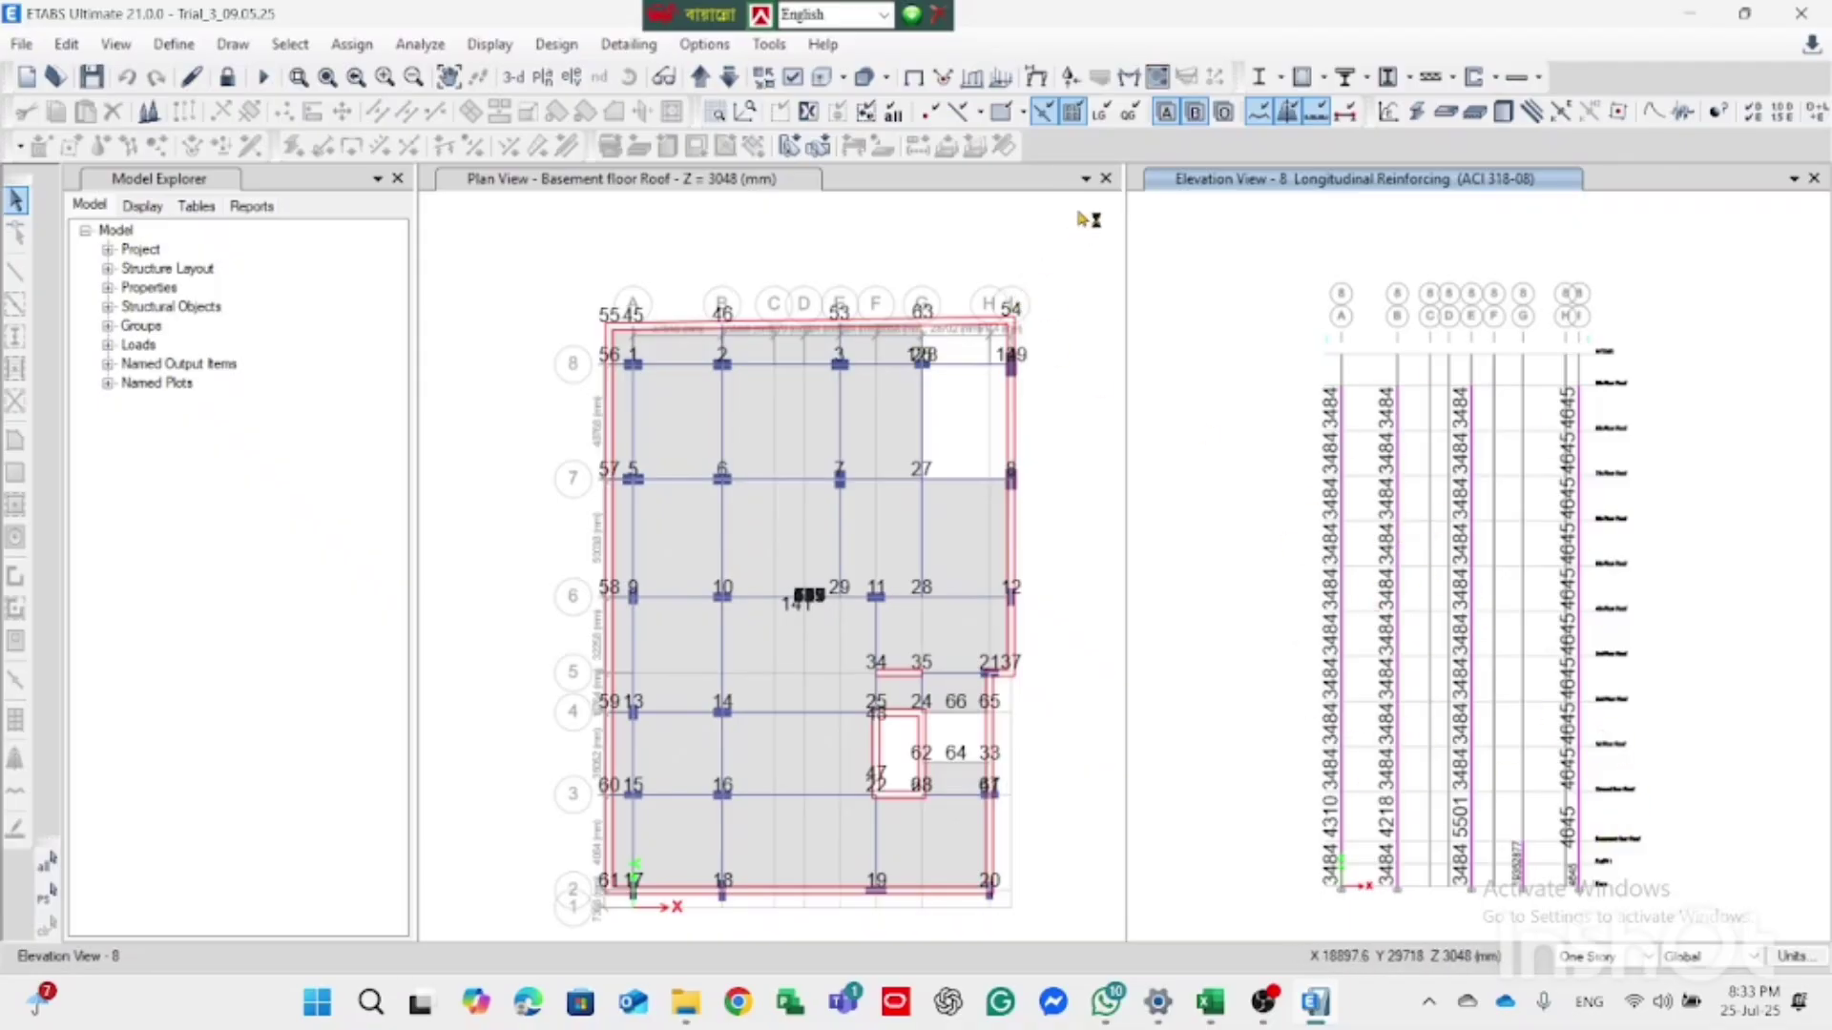
# Step: Display the concrete frame design output as Total Rebar Percentage on the grid 8 elevation
pyautogui.click(557, 47)
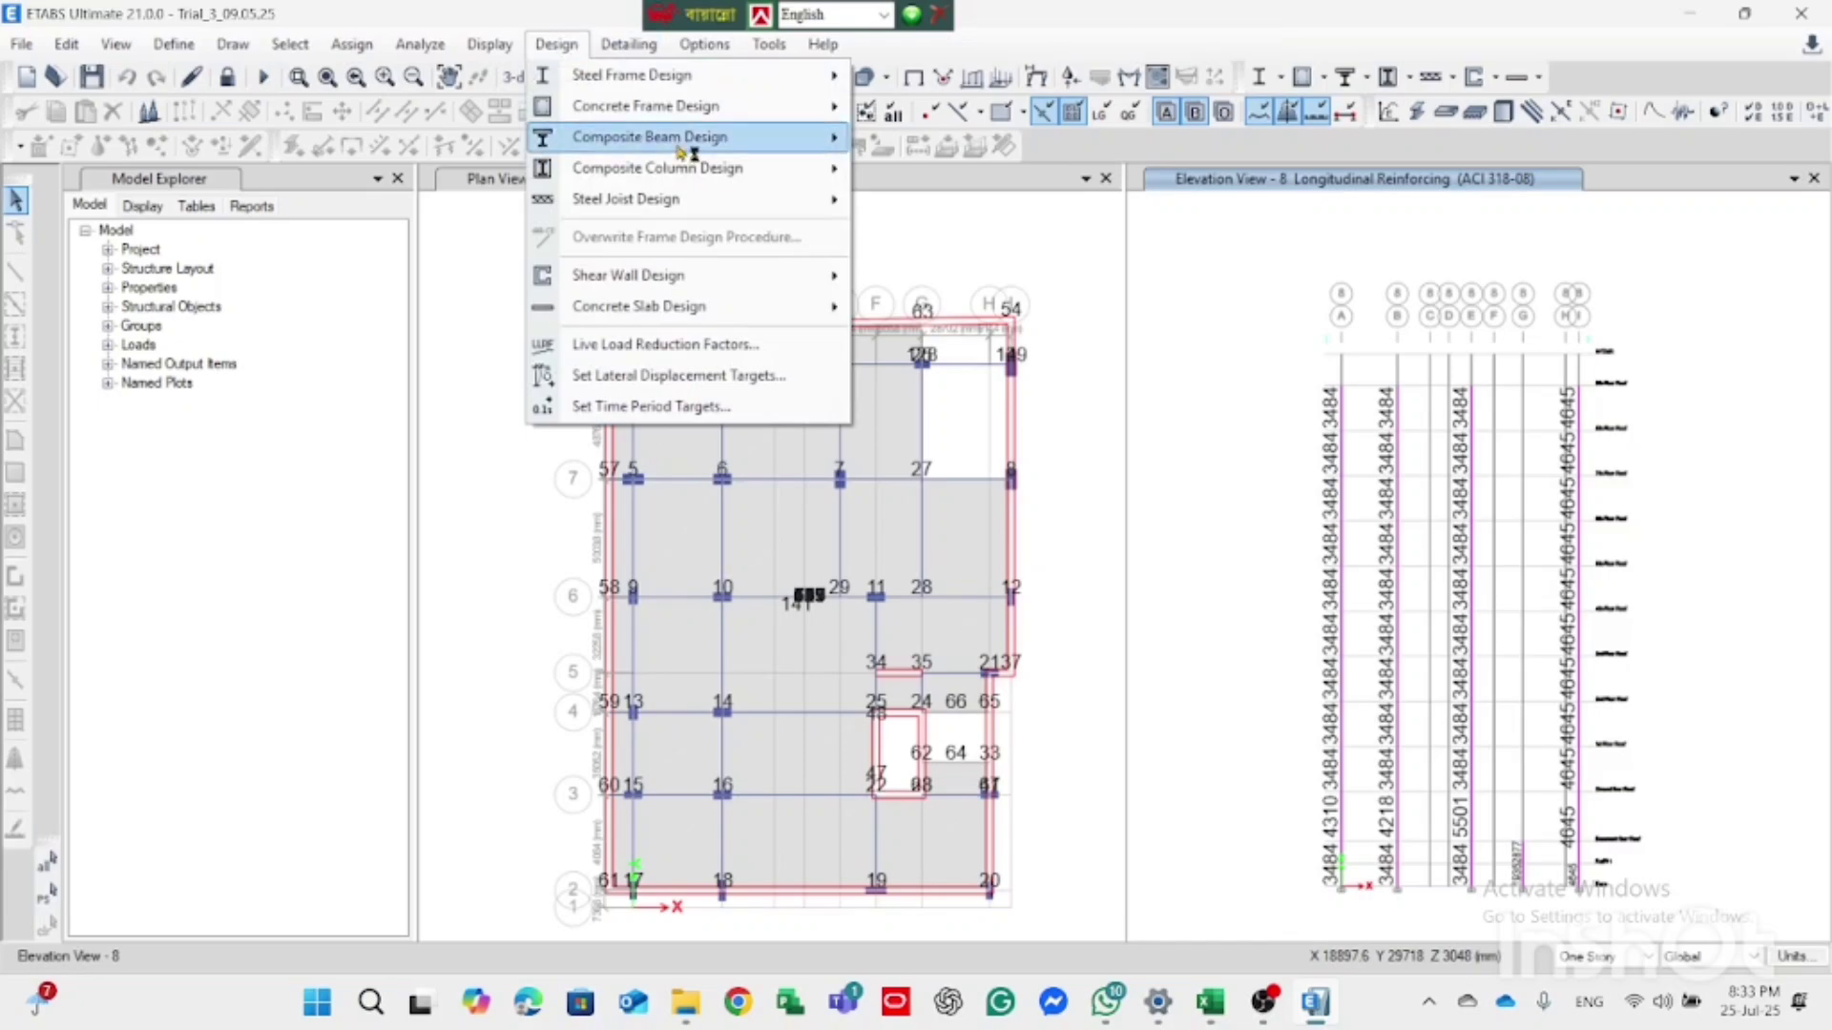
pyautogui.moveTo(682, 107)
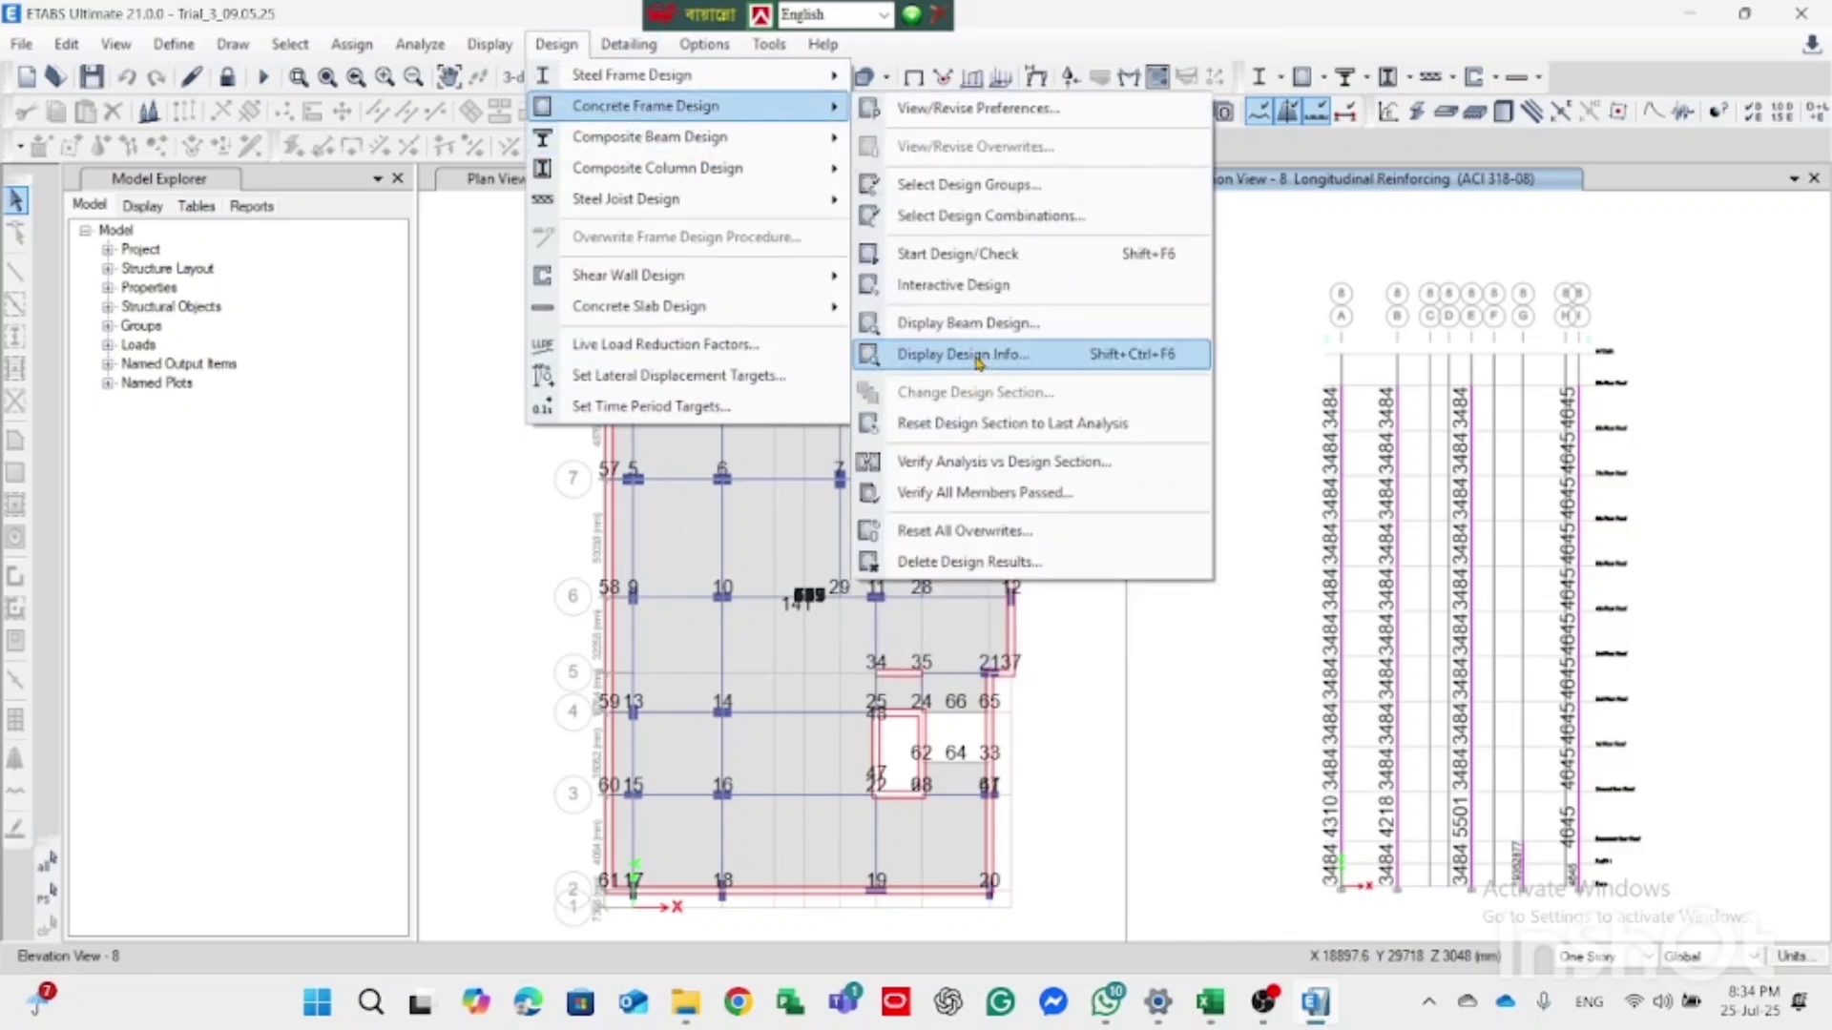
pyautogui.click(983, 358)
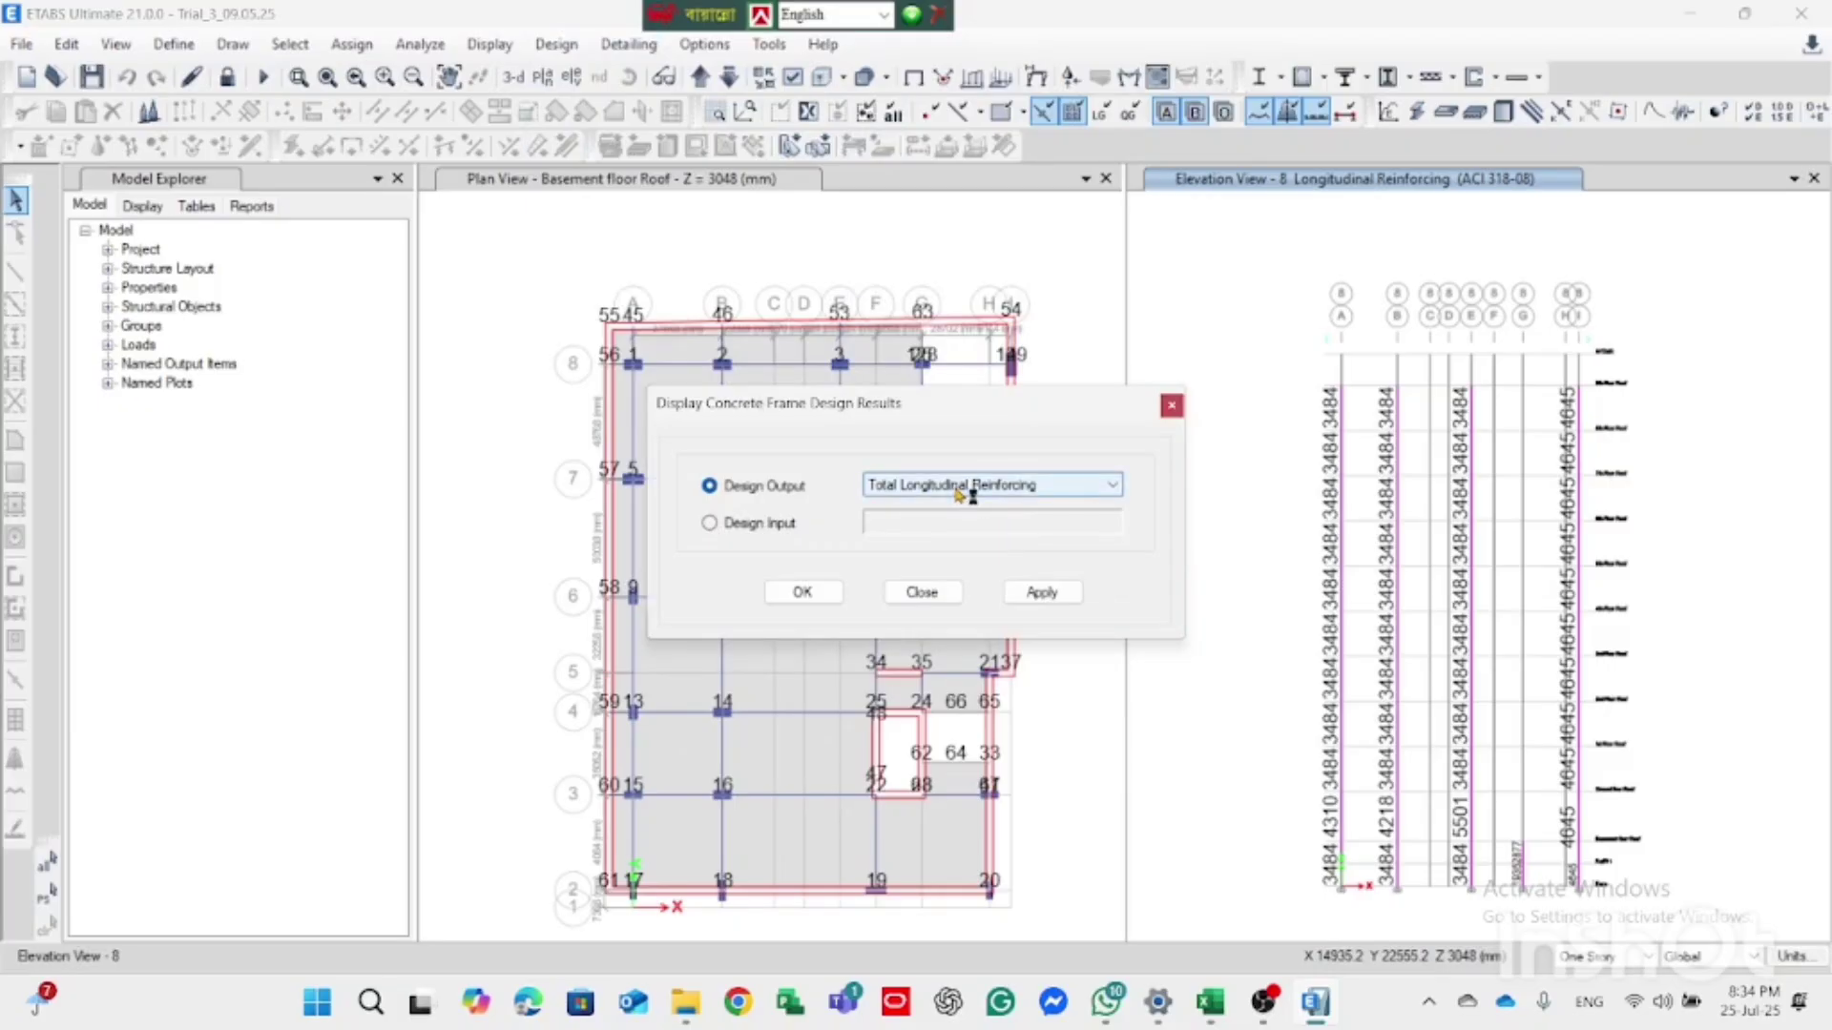
pyautogui.click(959, 491)
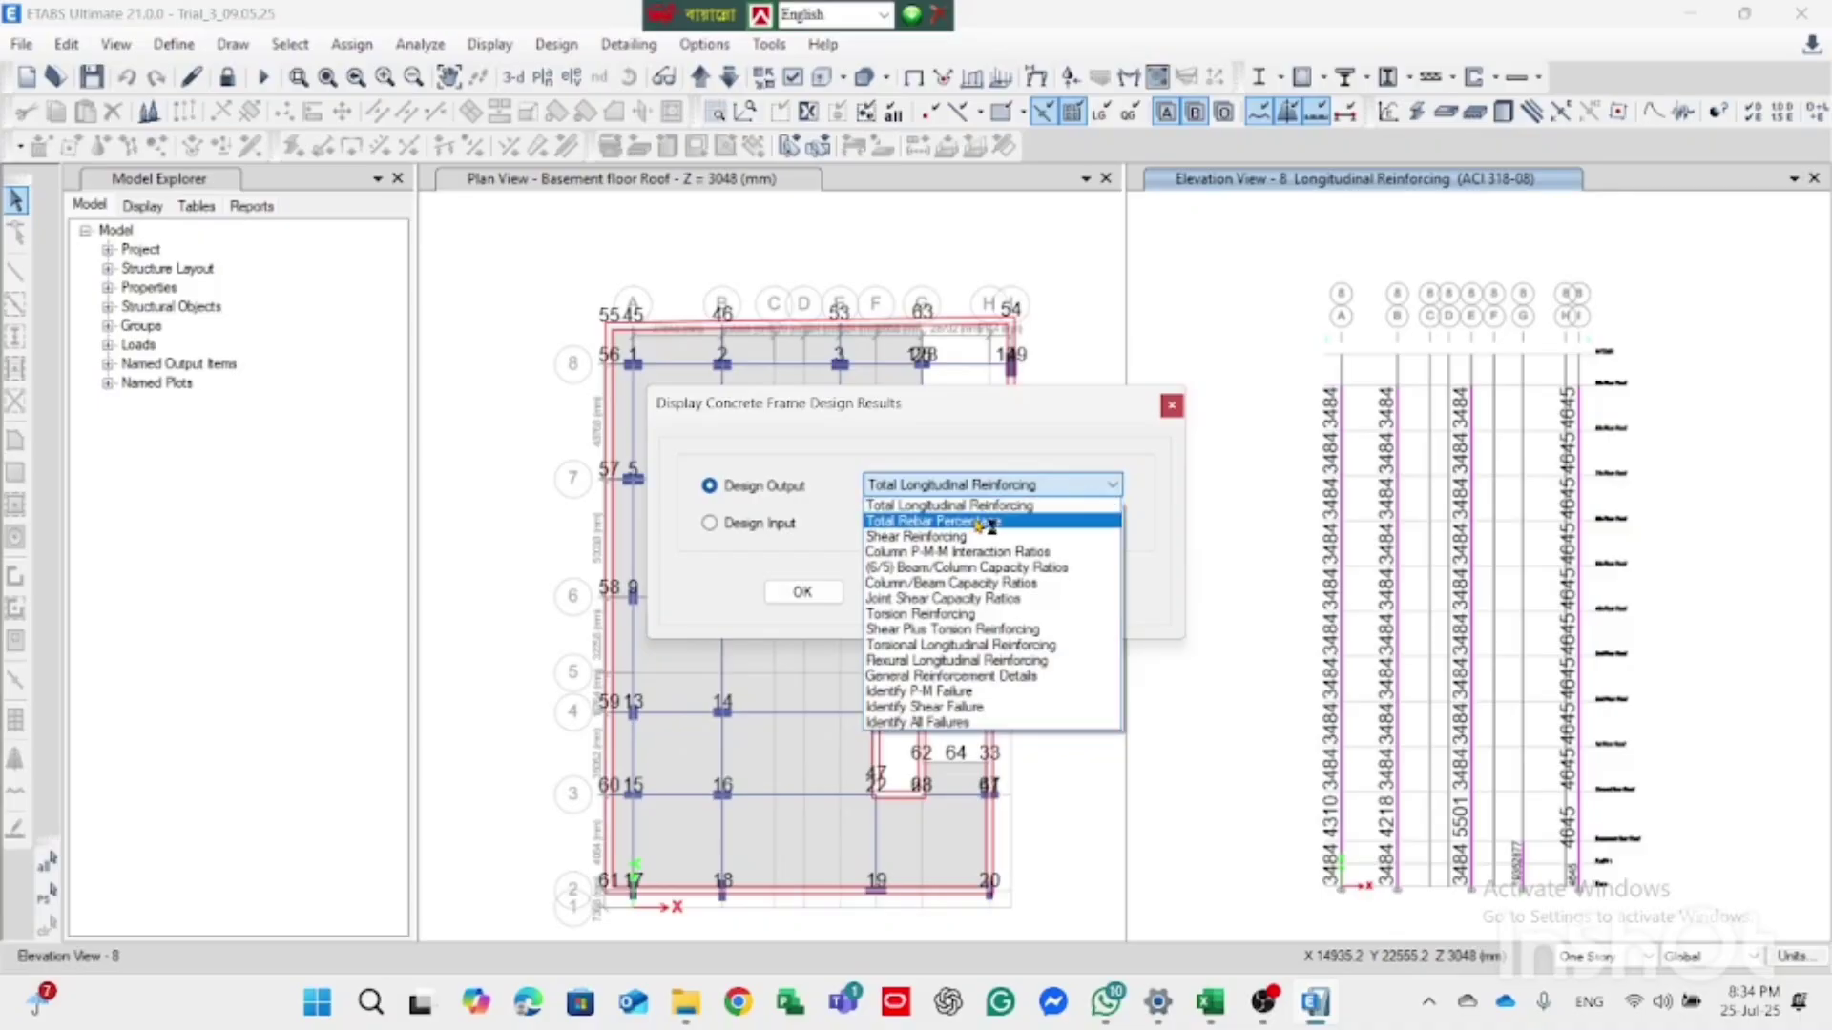
pyautogui.click(978, 522)
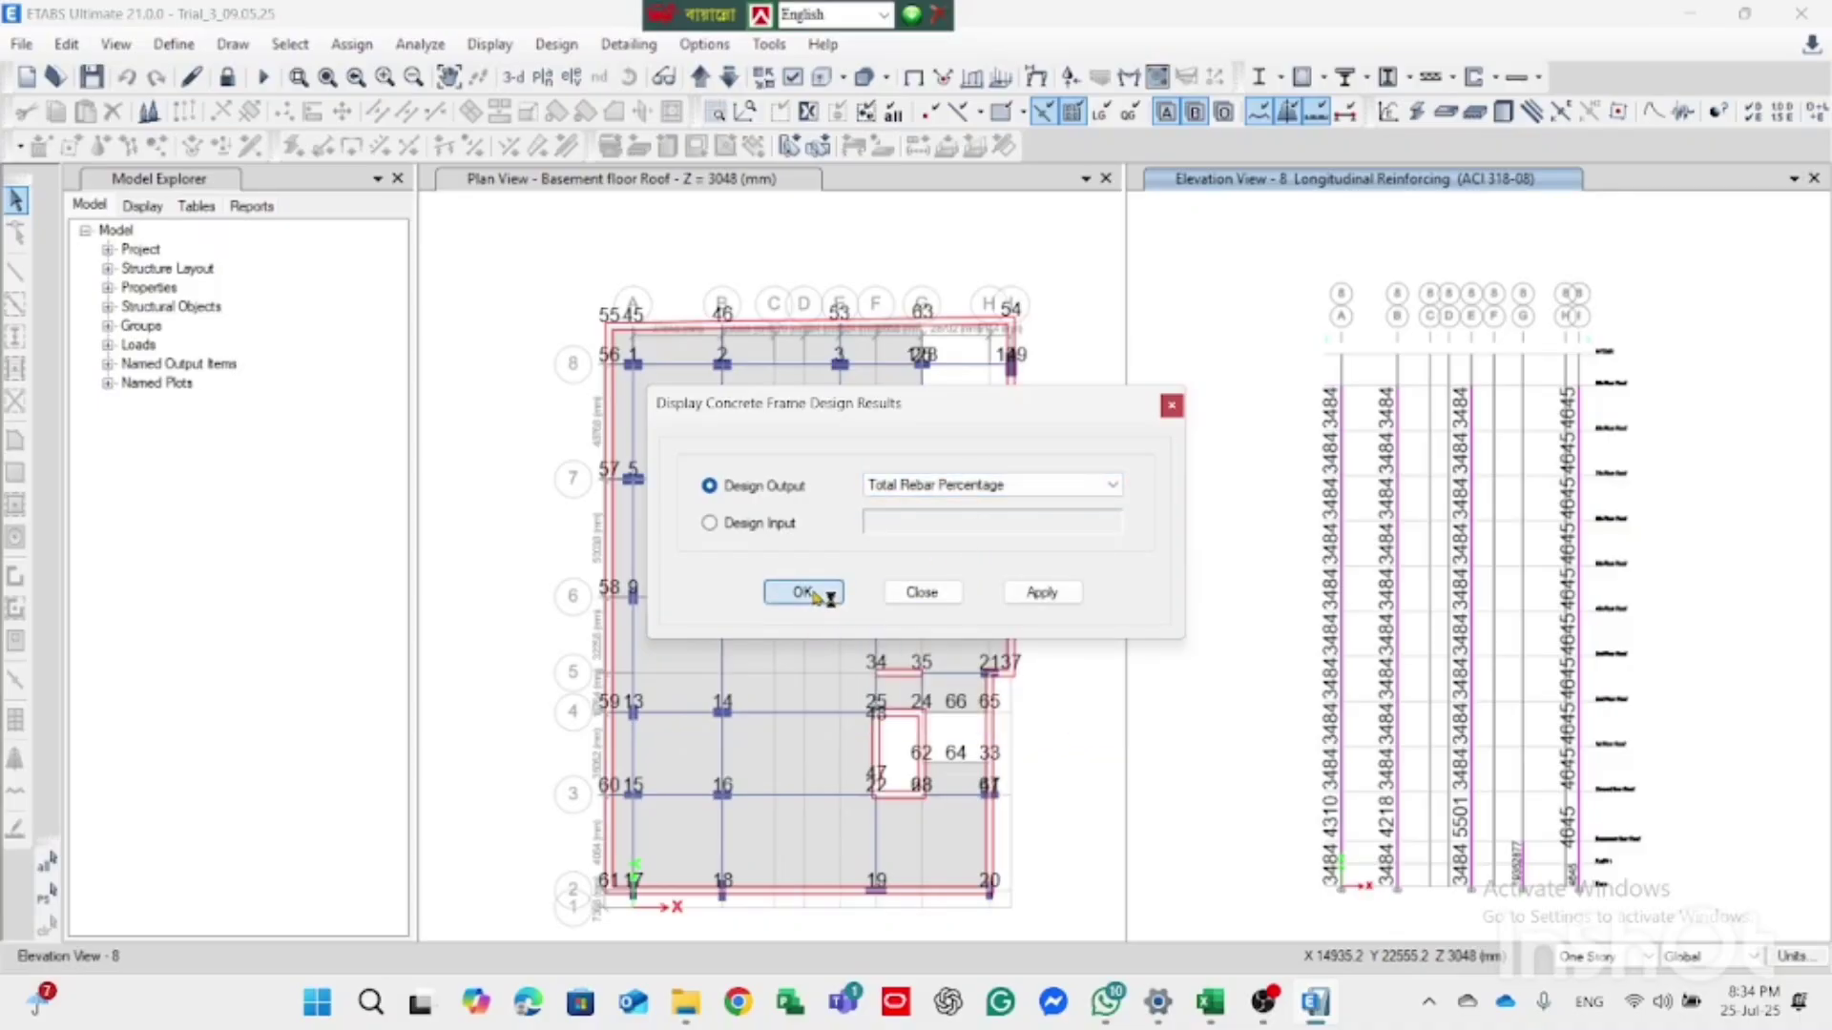
pyautogui.click(811, 593)
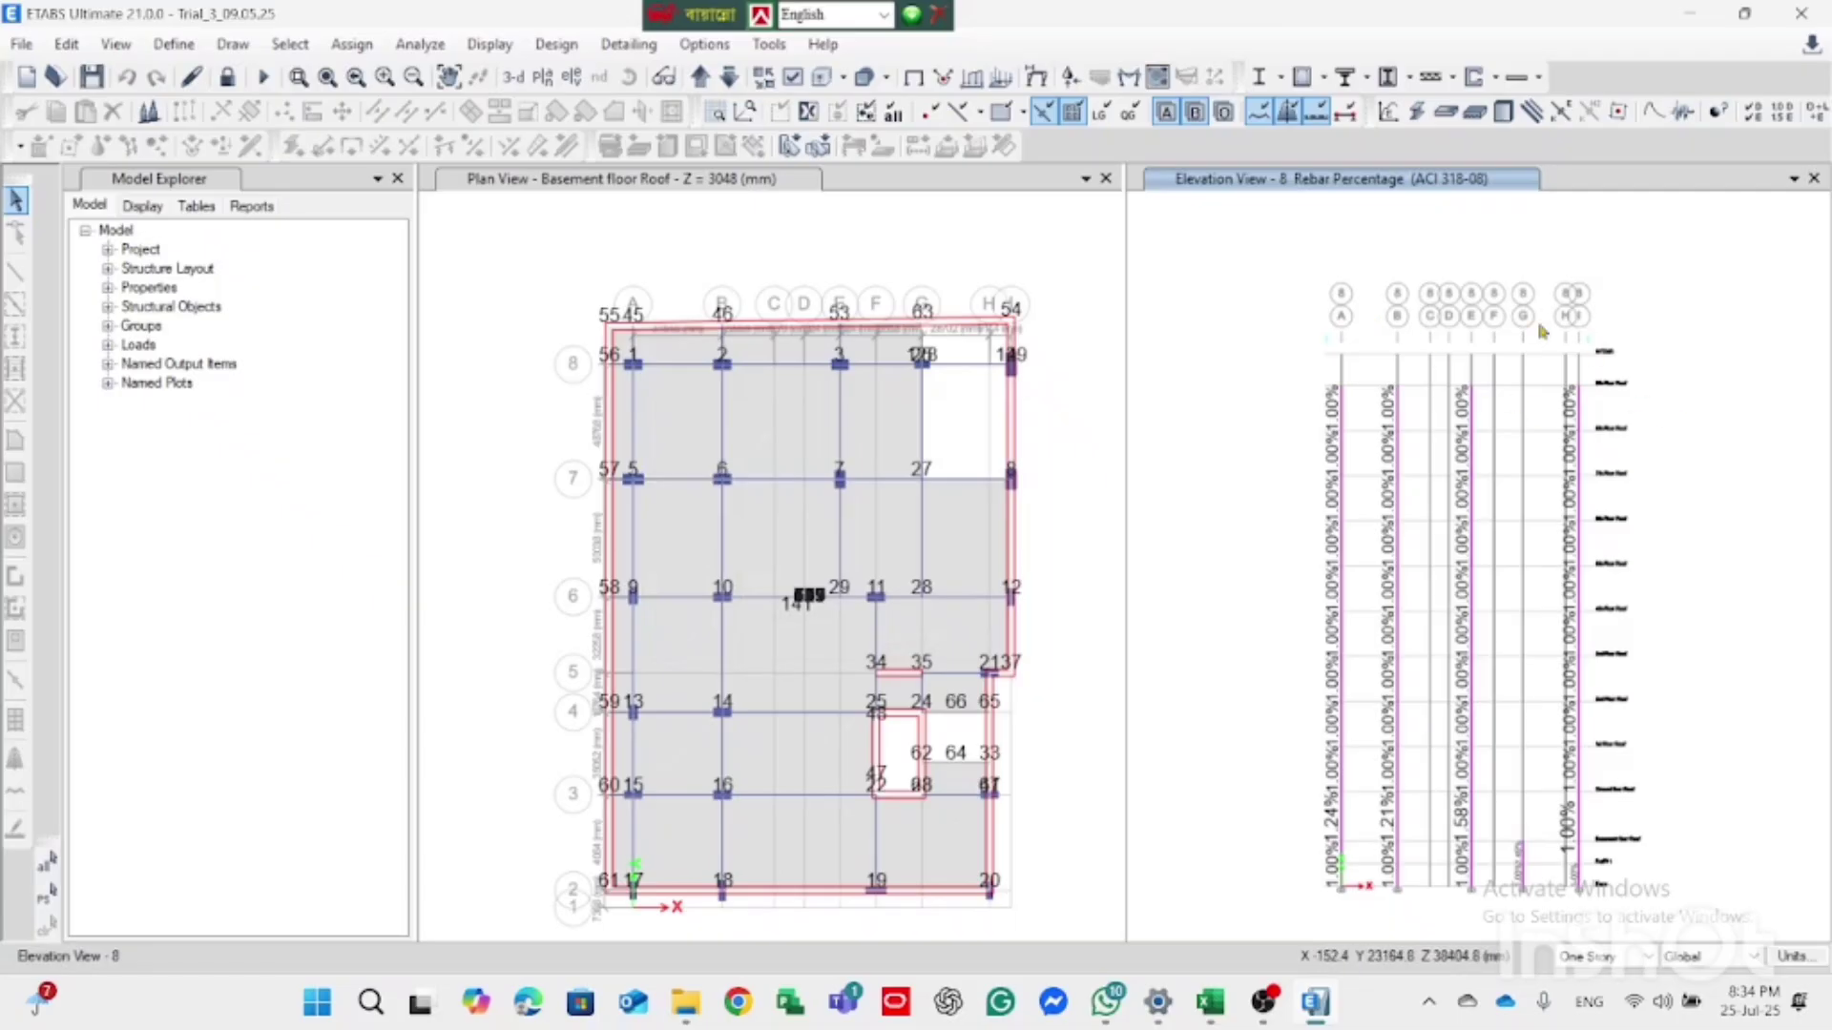
# Step: Examine the column rebar percentages on the grid 8 elevation from the base up to the upper floors
pyautogui.scroll(2, 1492, 763)
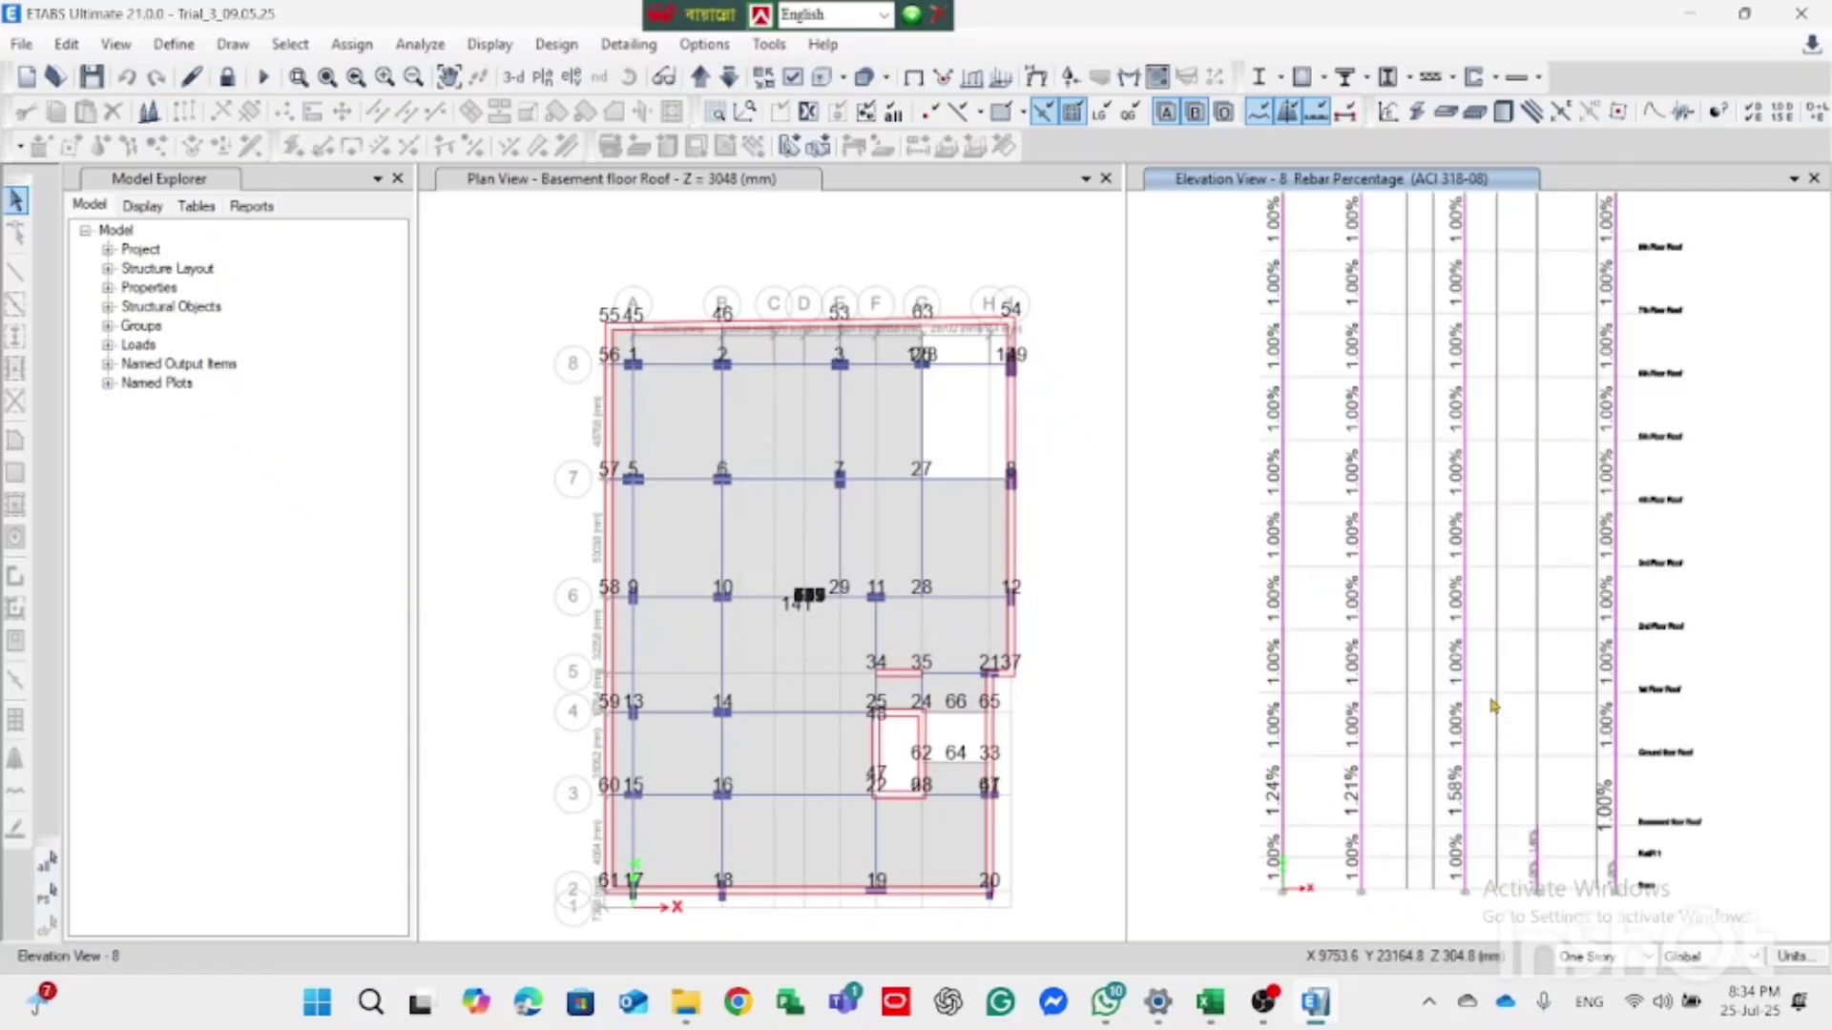
pyautogui.scroll(-2, 1491, 681)
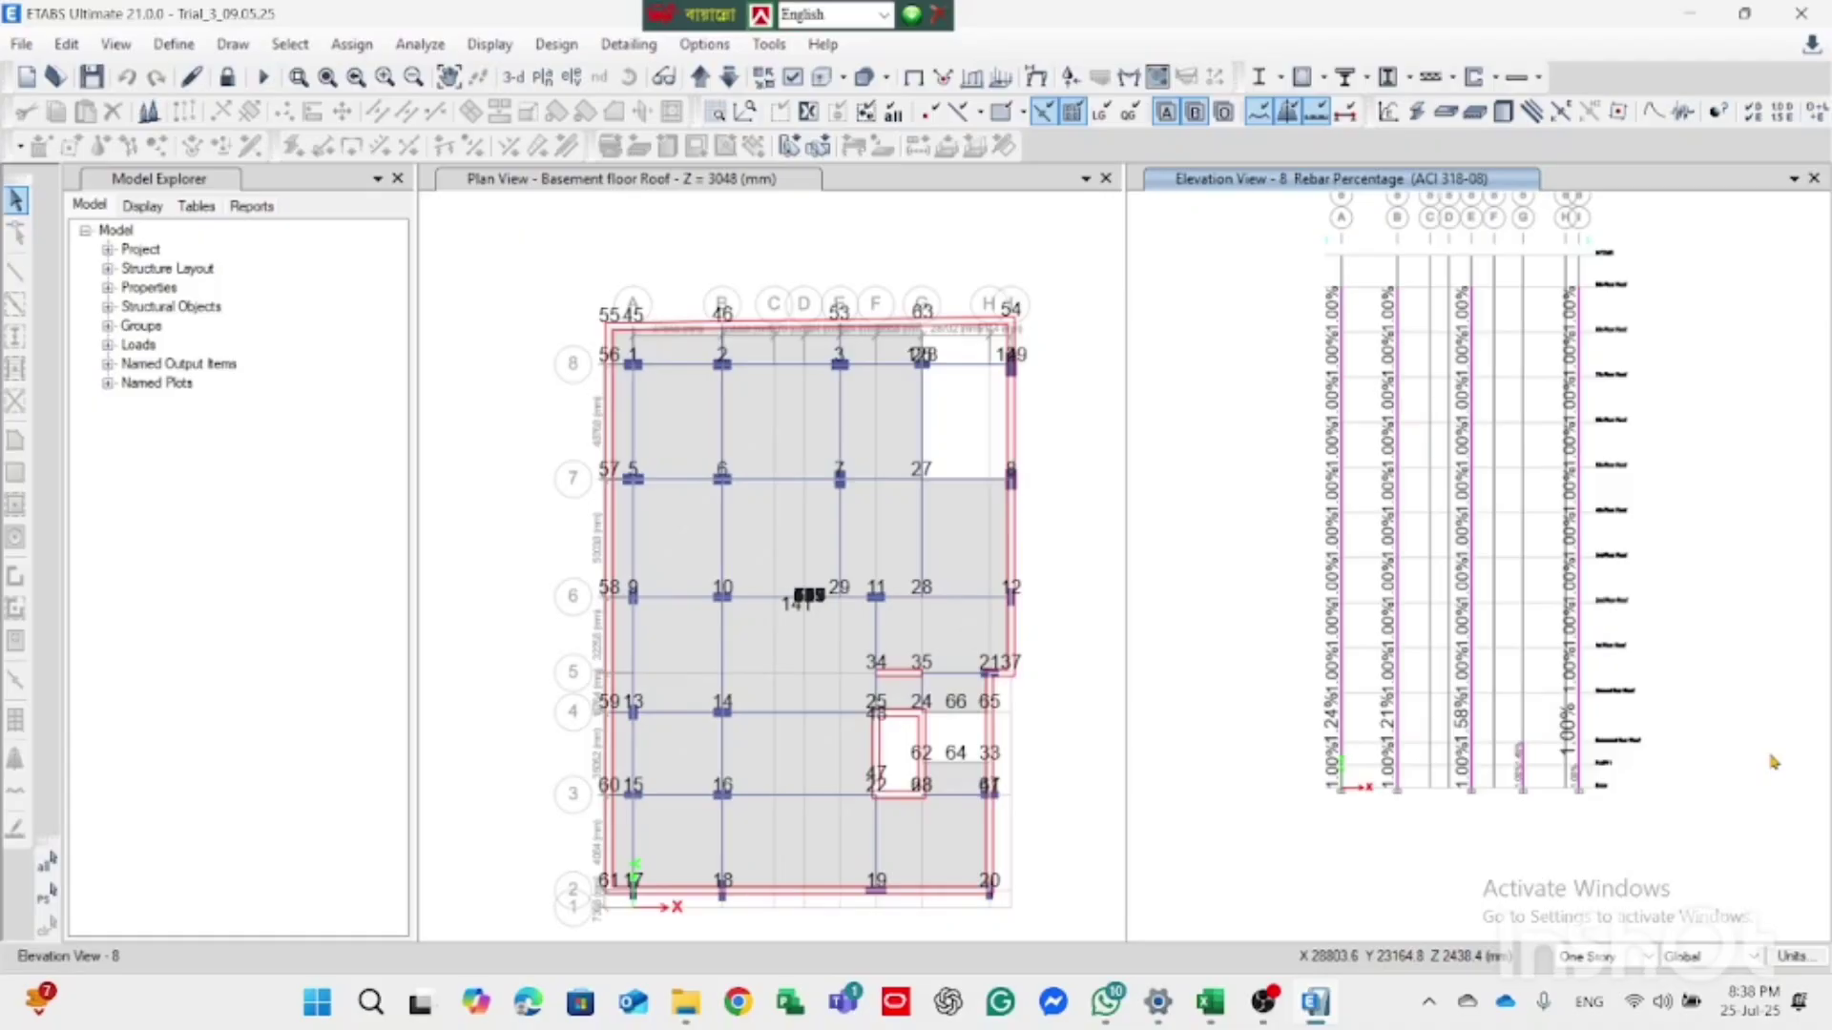
pyautogui.scroll(3, 1445, 585)
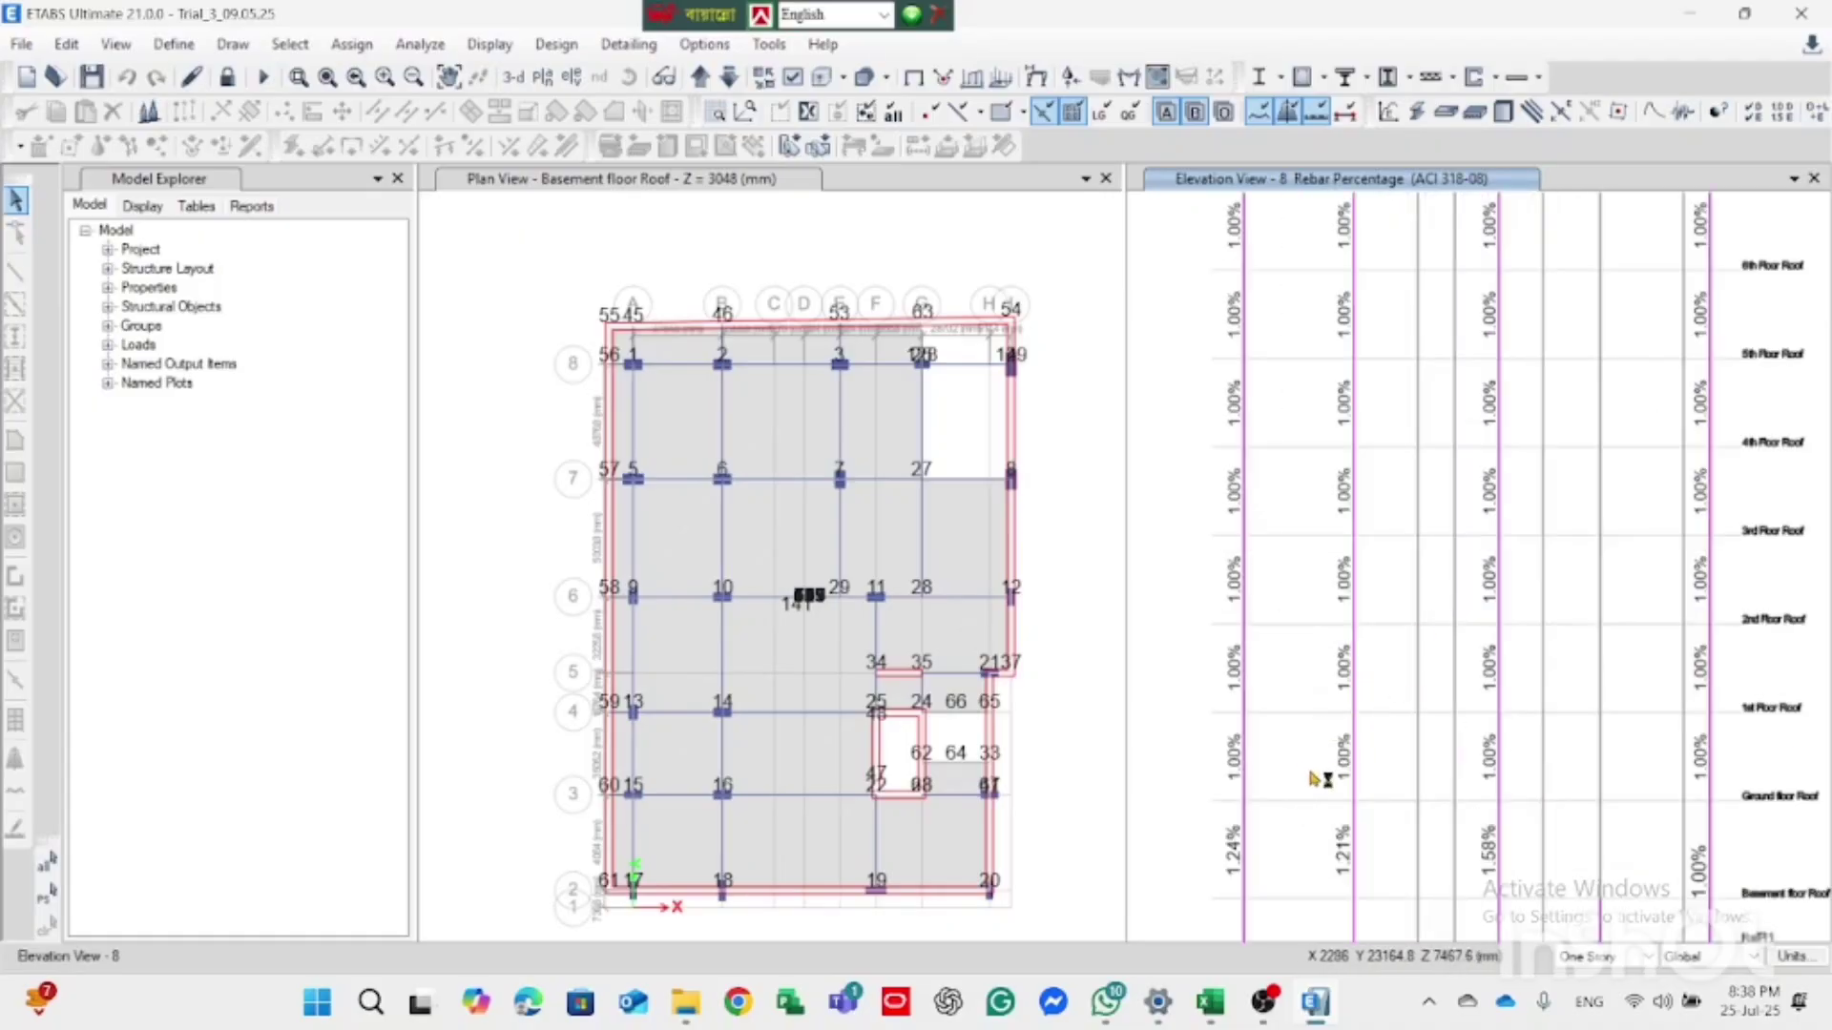
pyautogui.scroll(-4, 1322, 781)
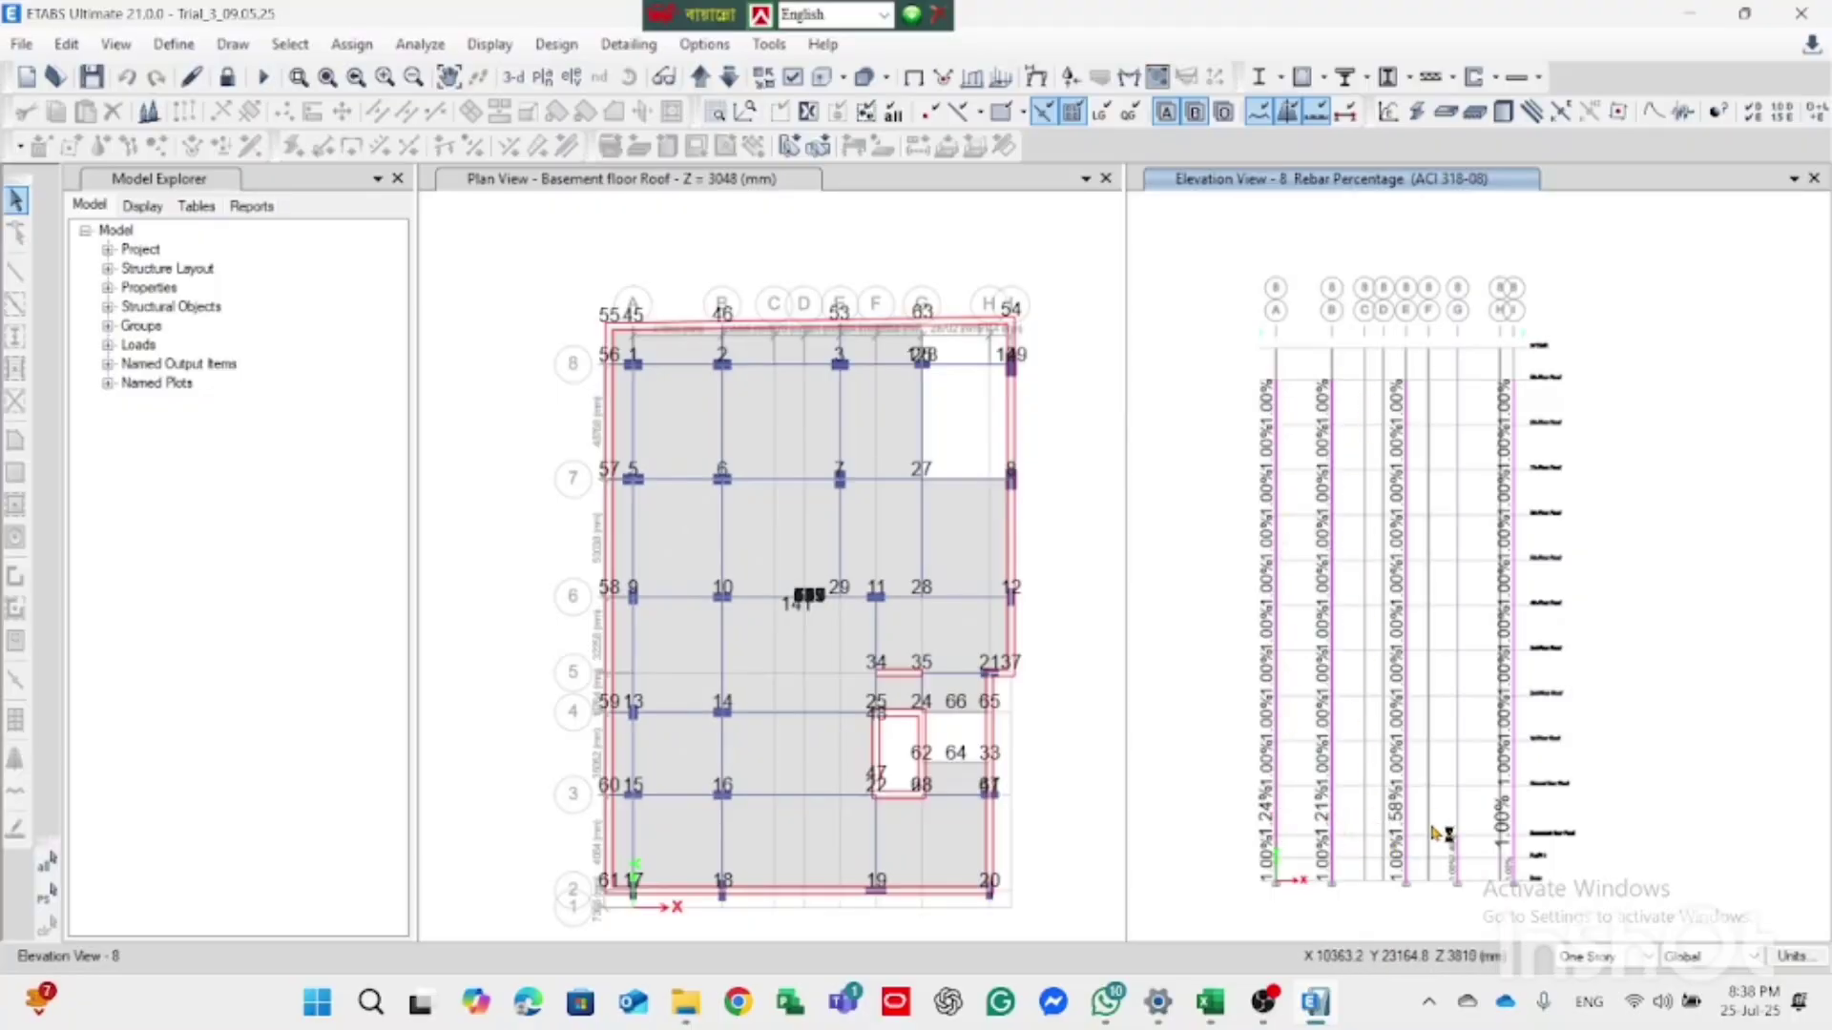
pyautogui.scroll(3, 1436, 833)
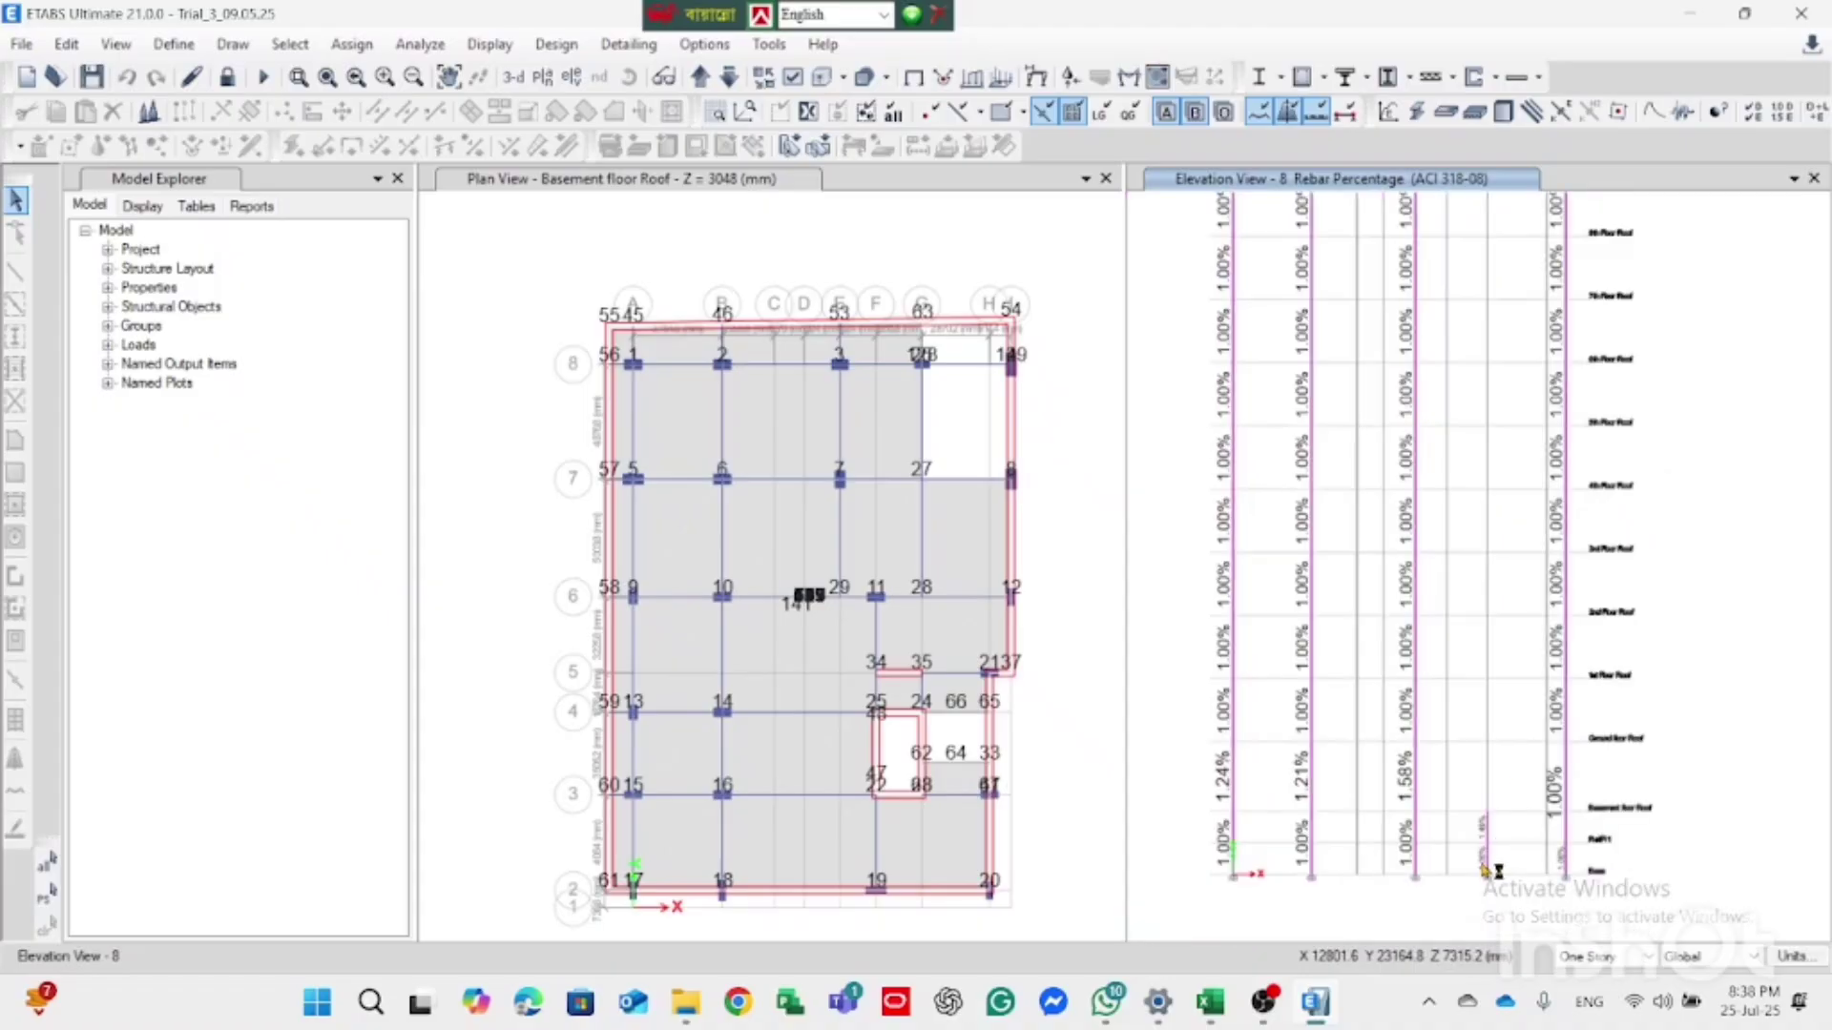
pyautogui.scroll(3, 1496, 870)
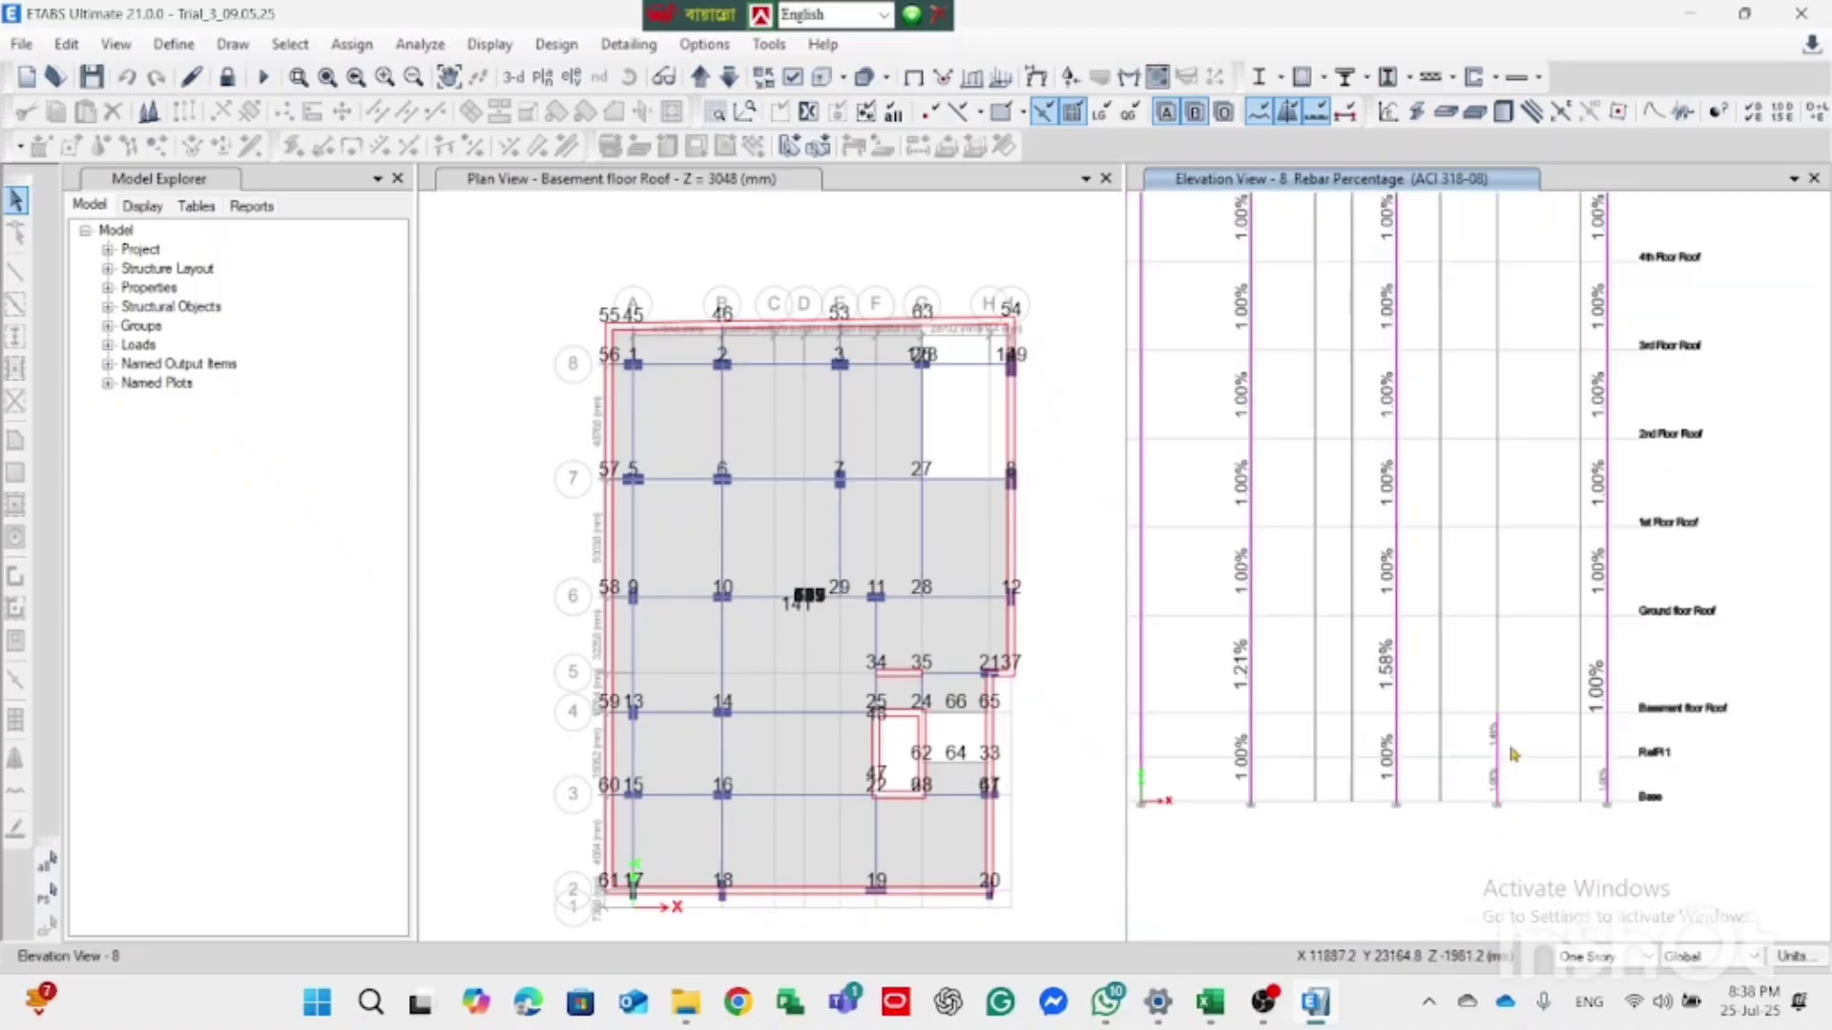
pyautogui.scroll(4, 1511, 755)
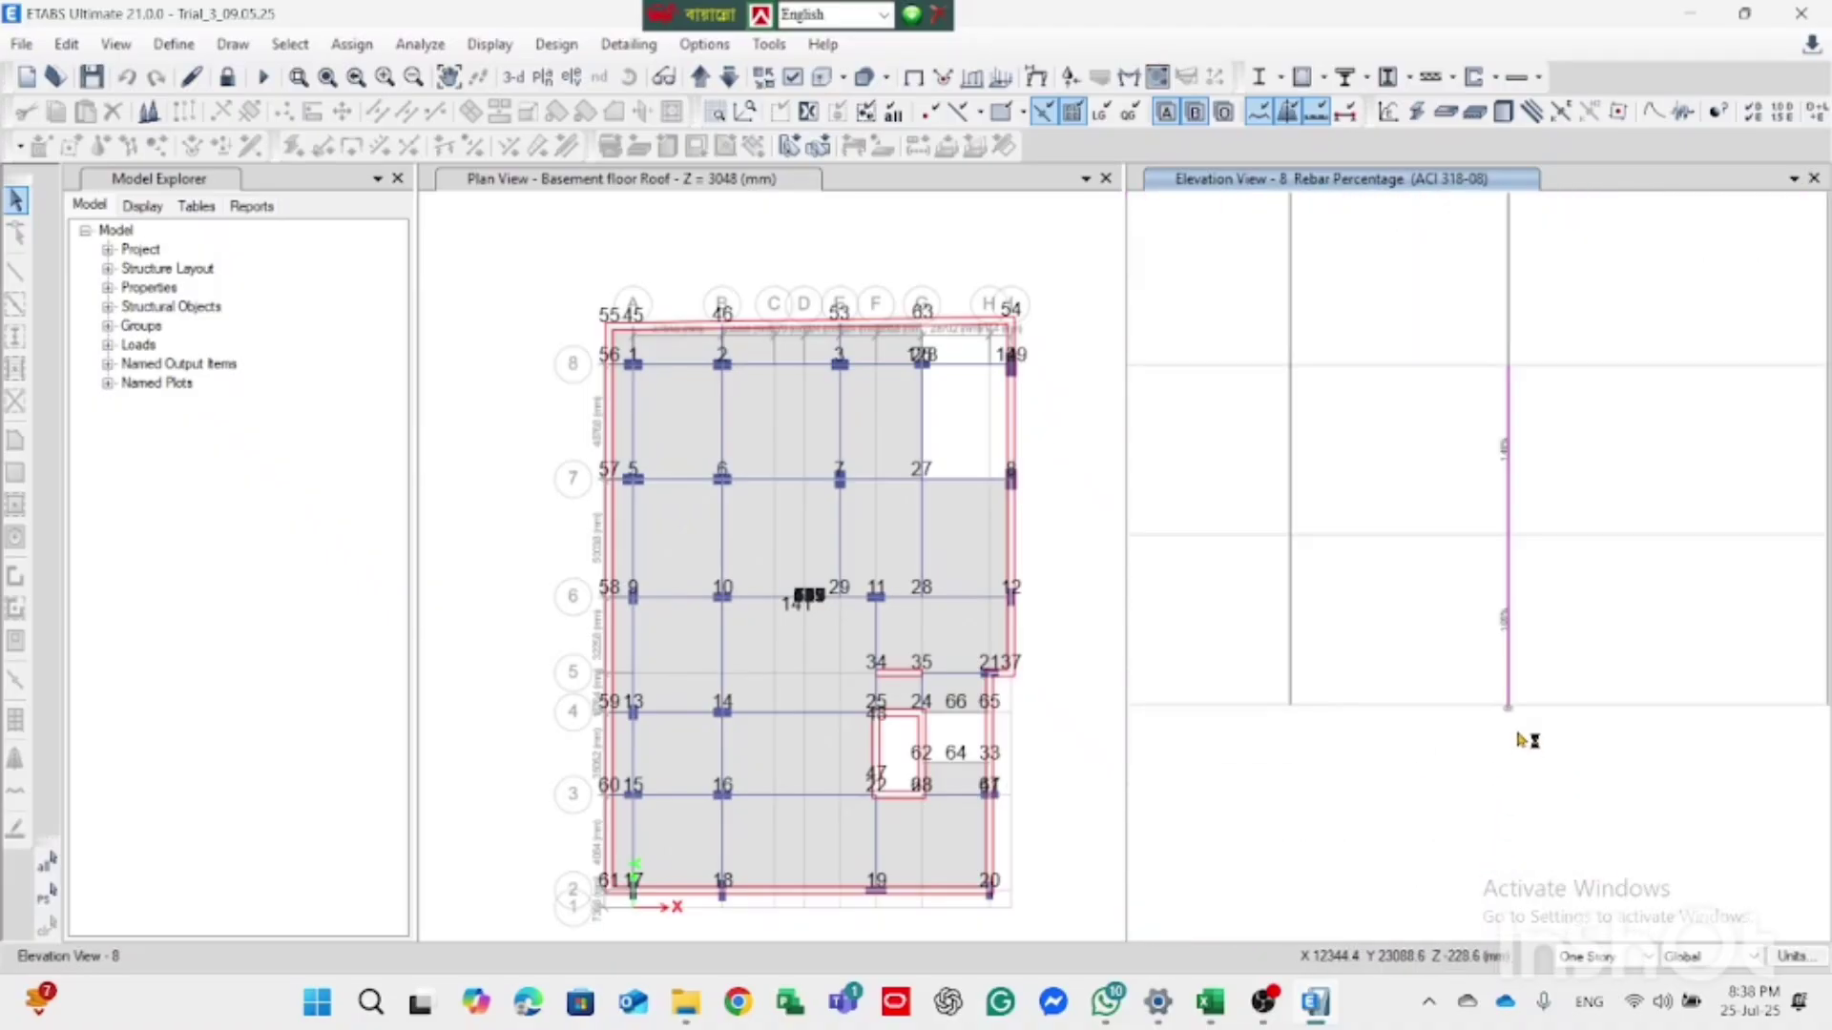
pyautogui.scroll(-2, 1507, 759)
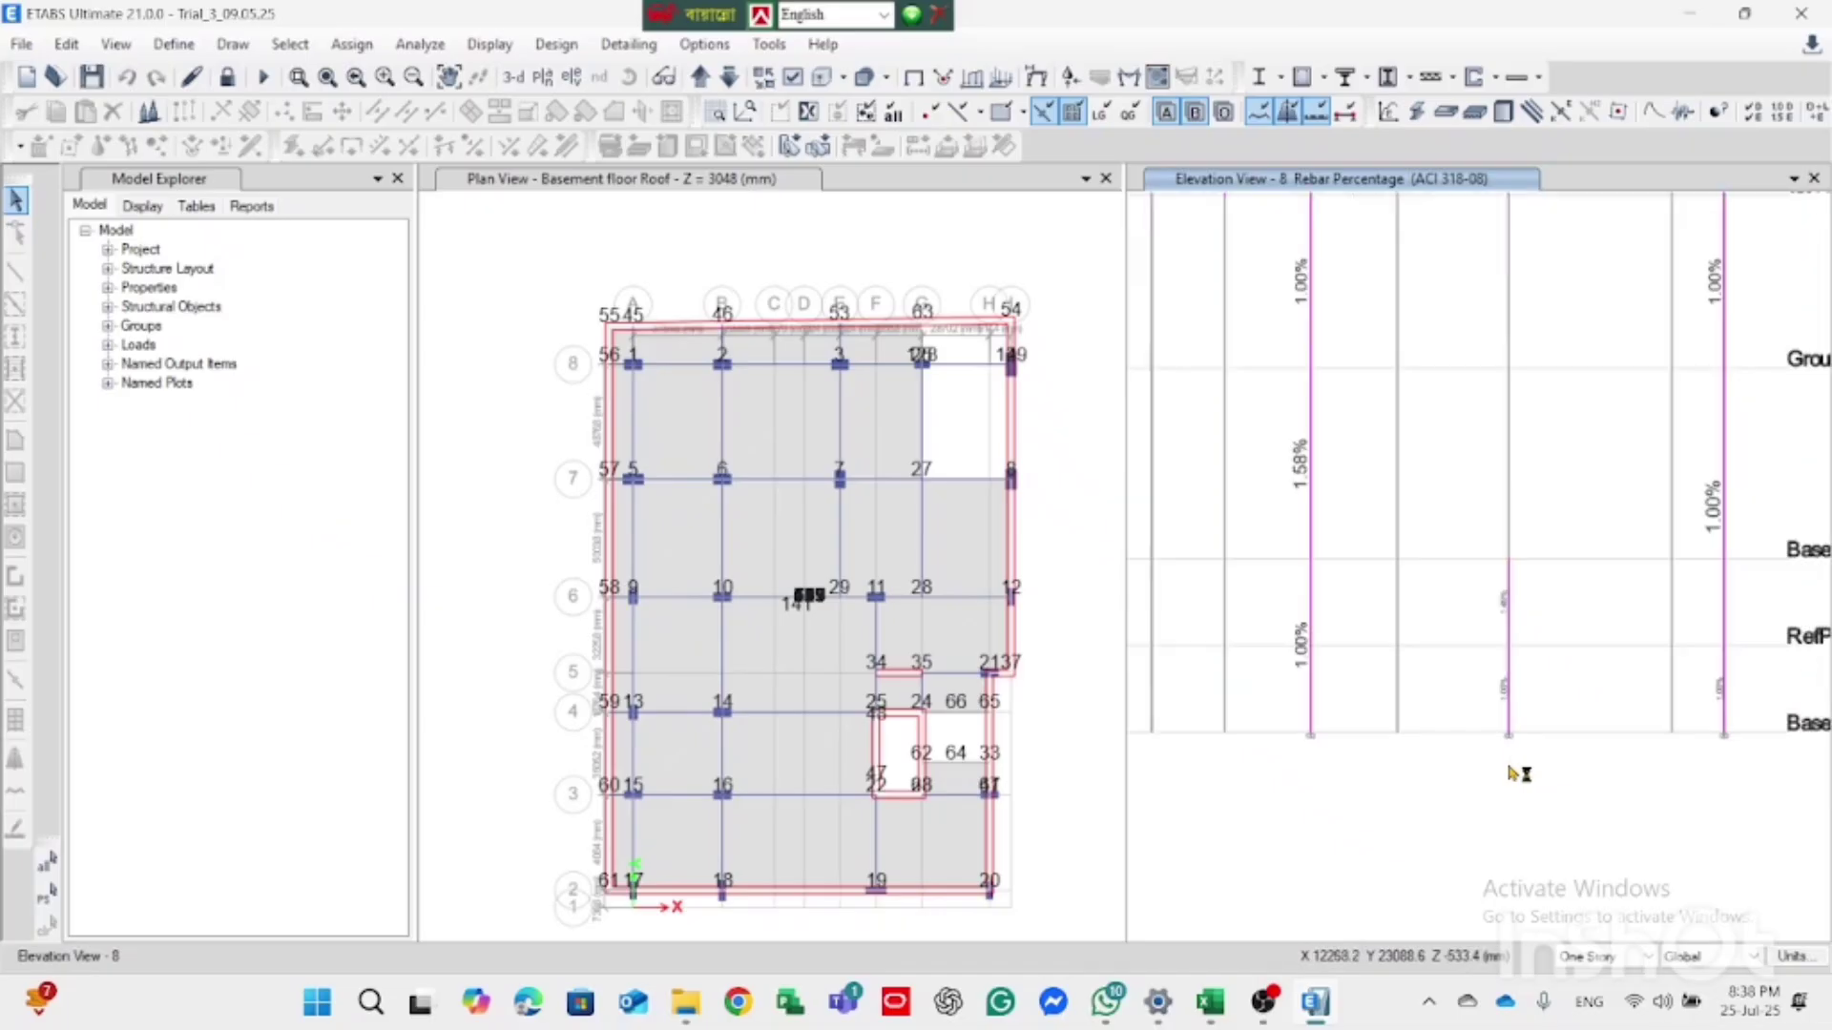
pyautogui.scroll(-4, 1517, 773)
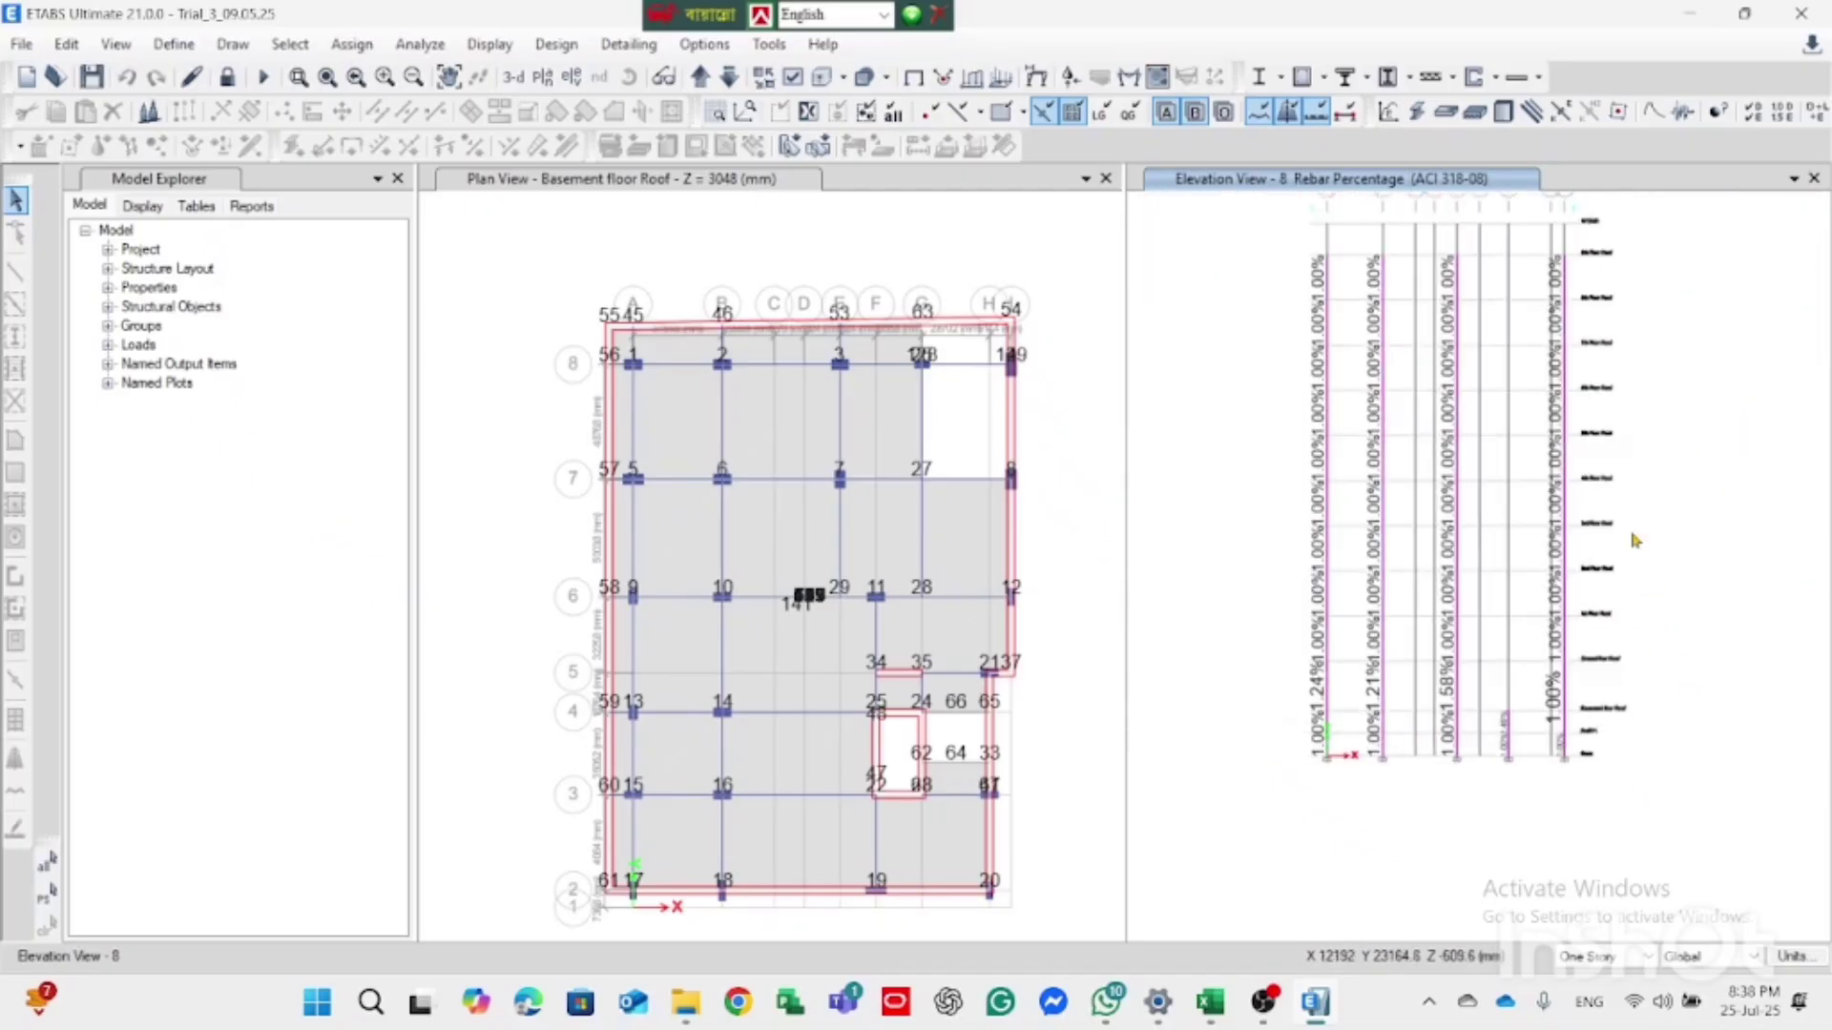
pyautogui.scroll(2, 1525, 278)
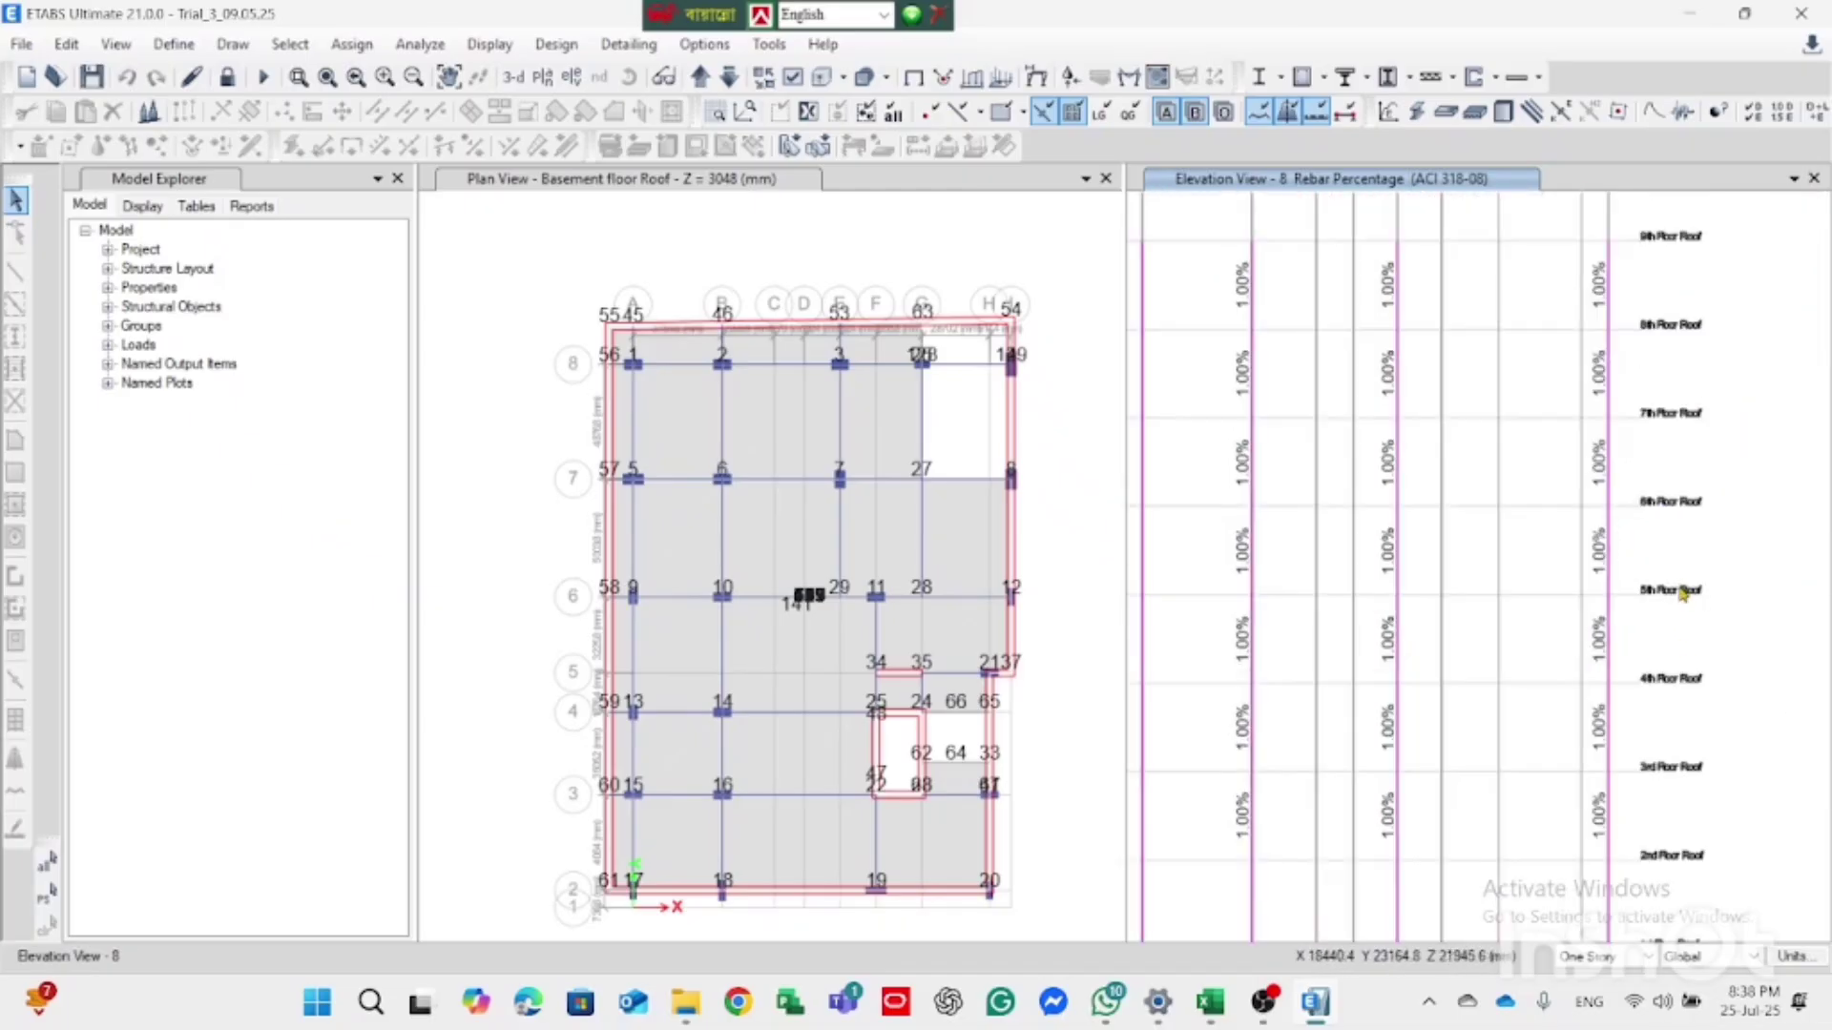
pyautogui.scroll(-3, 1682, 594)
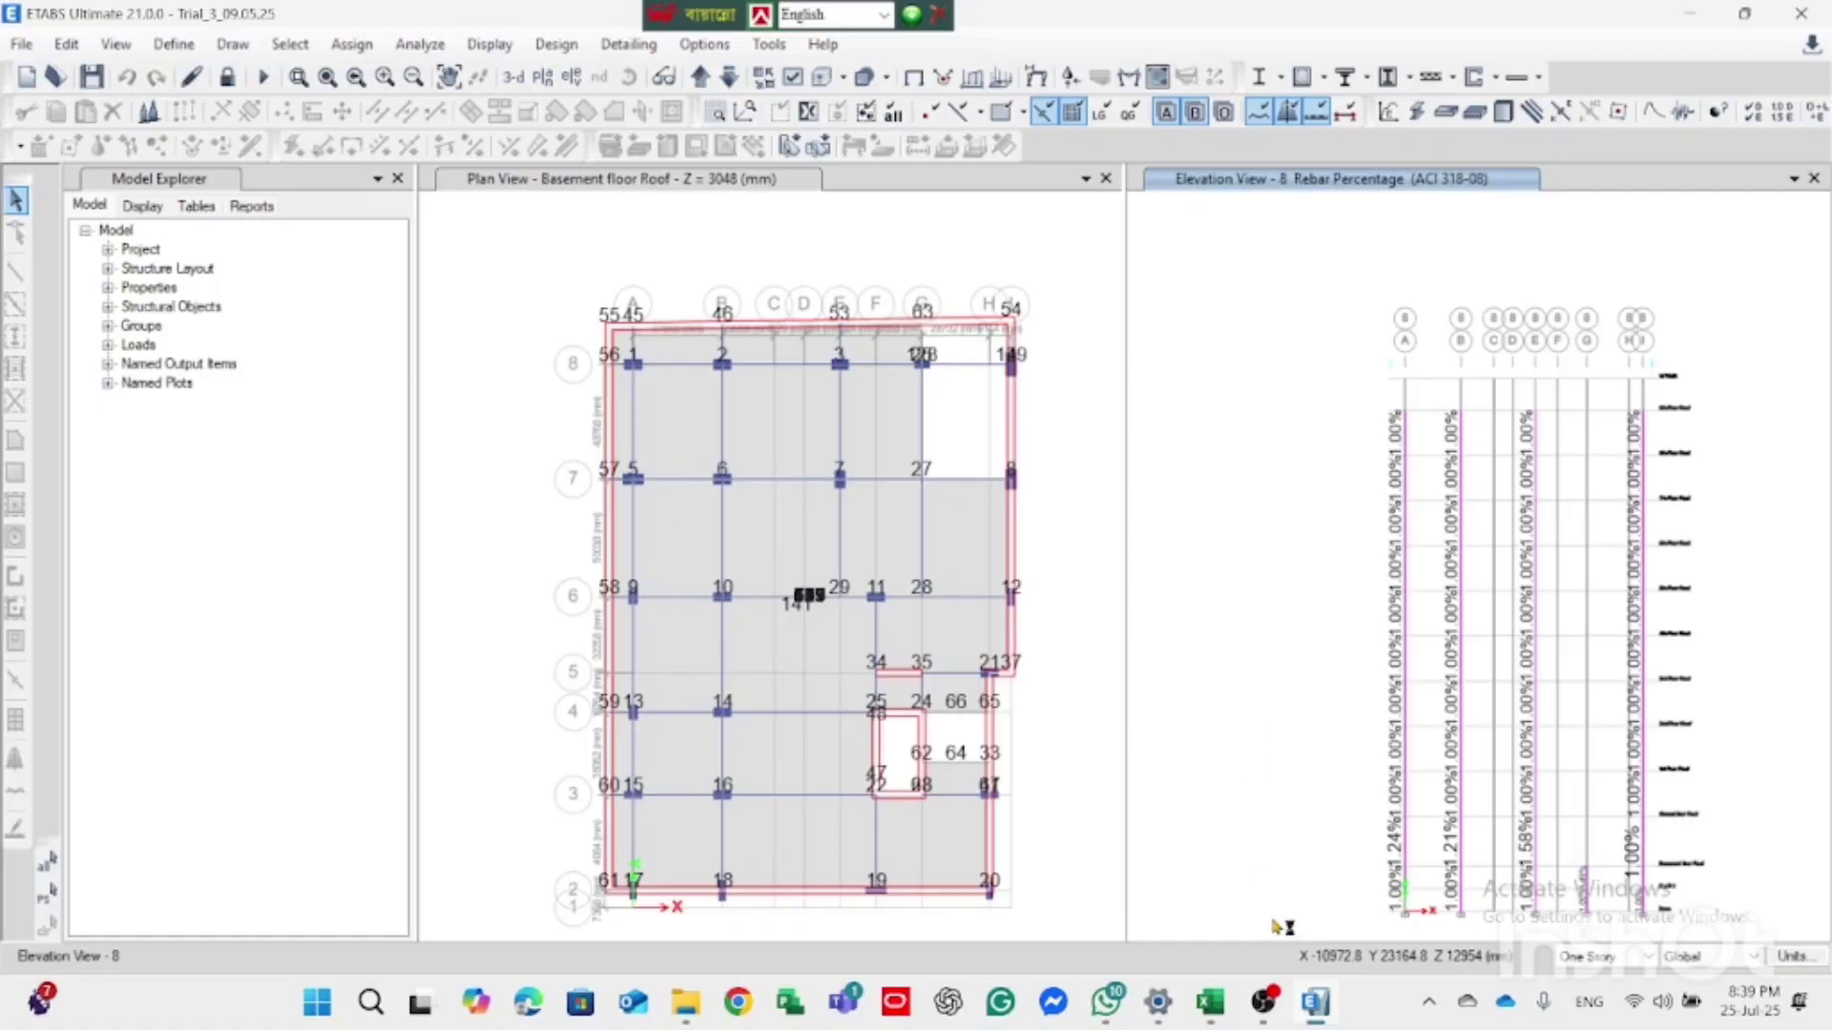
# Step: Switch to the Excel design workbook and return from the LOAD COMBINATIONS sheet to the Summary sheet
pyautogui.click(1209, 1002)
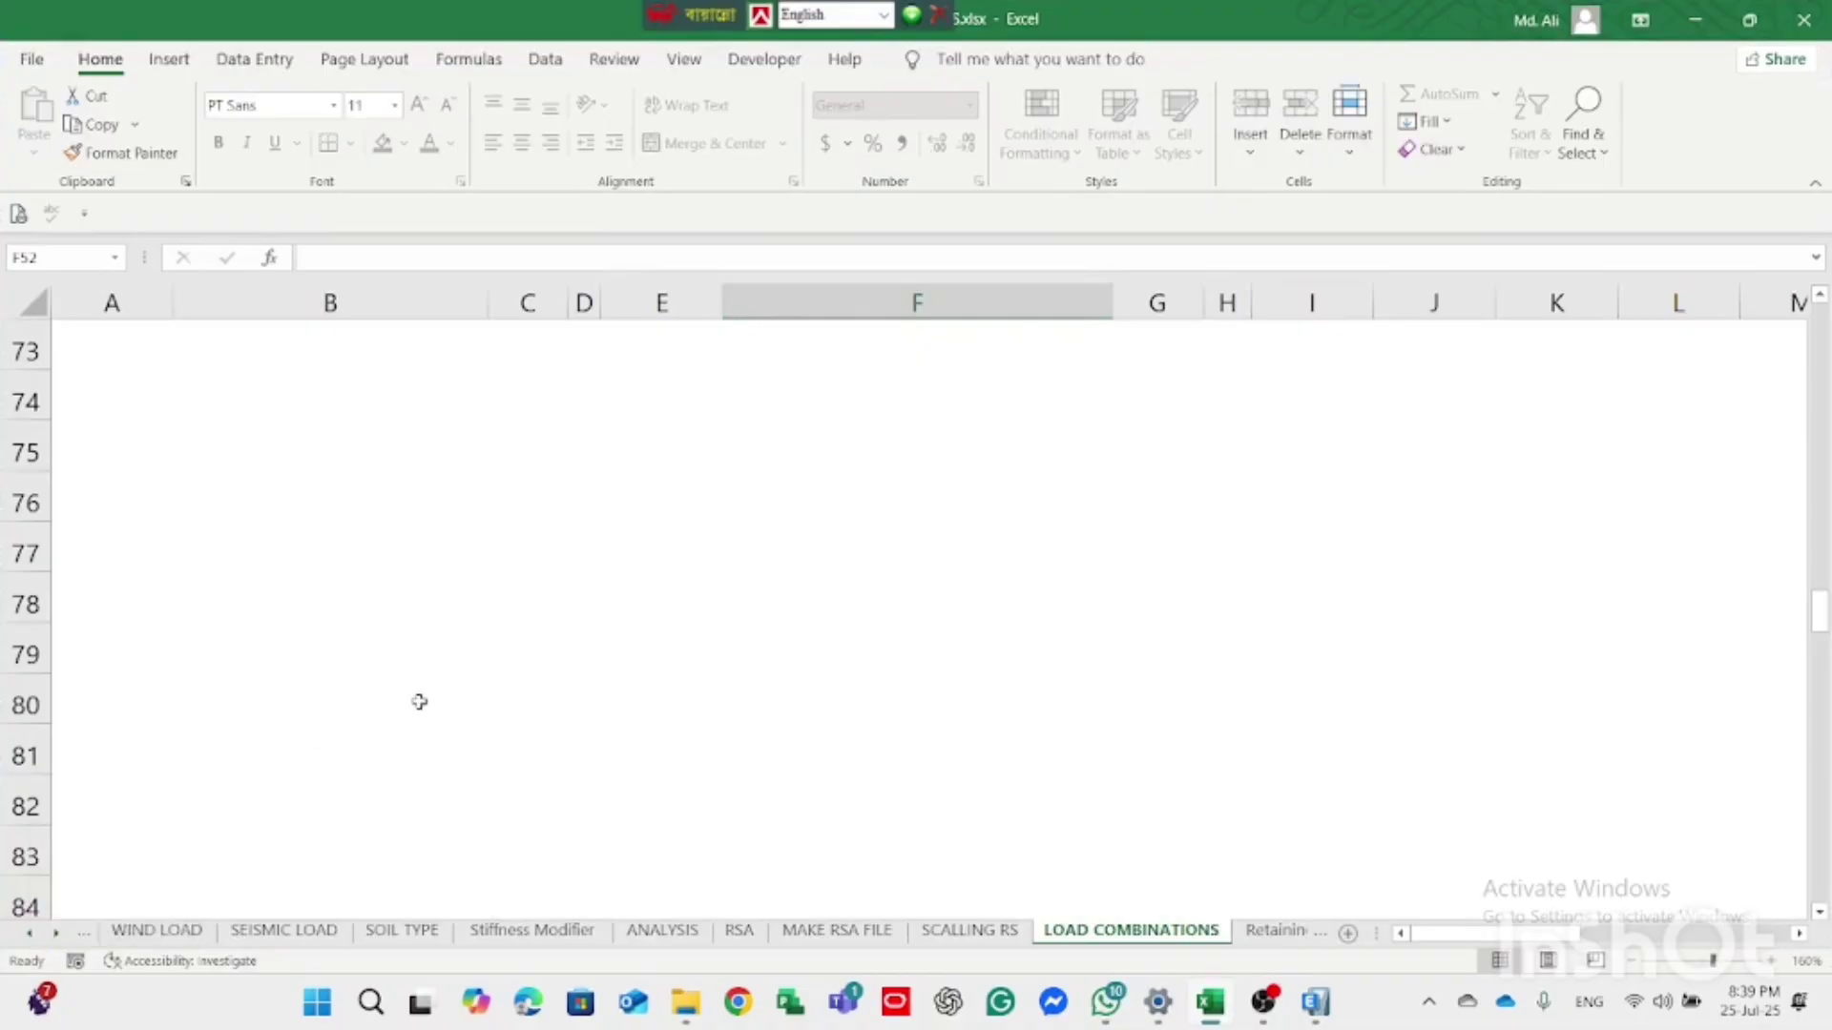
pyautogui.scroll(-2, 611, 685)
pyautogui.scroll(9, 672, 695)
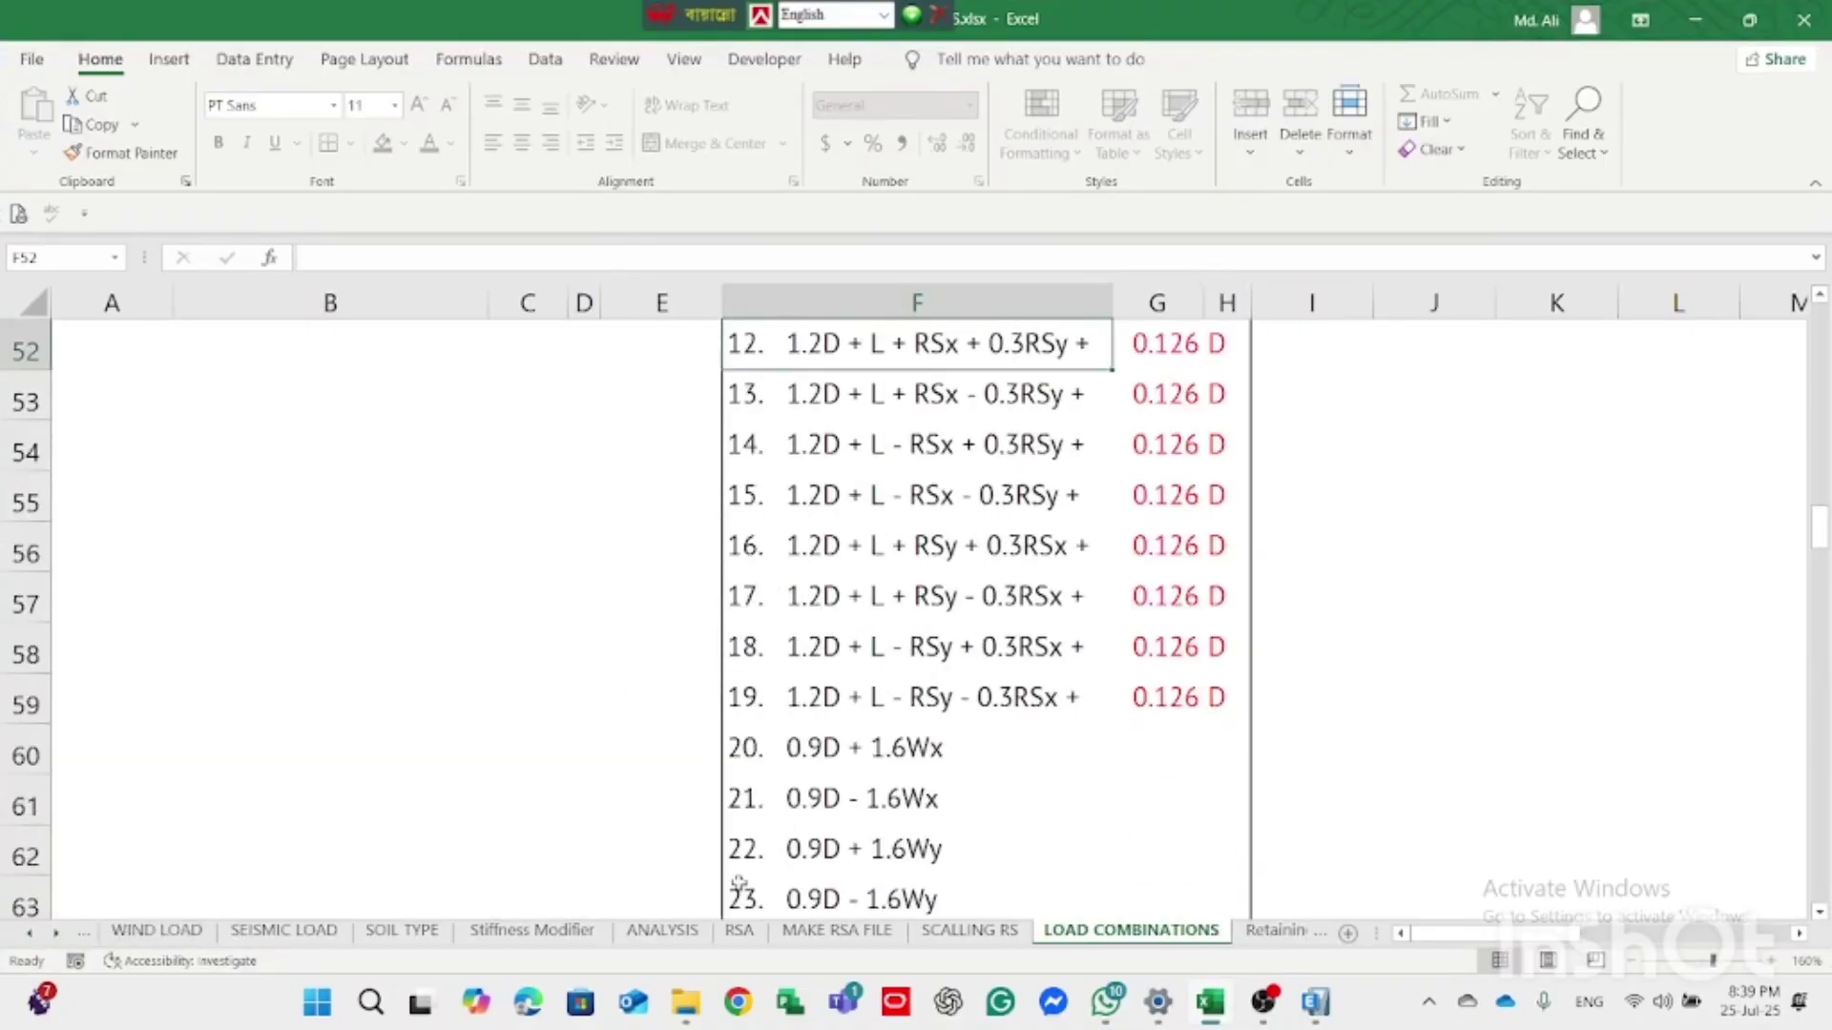
pyautogui.scroll(17, 764, 840)
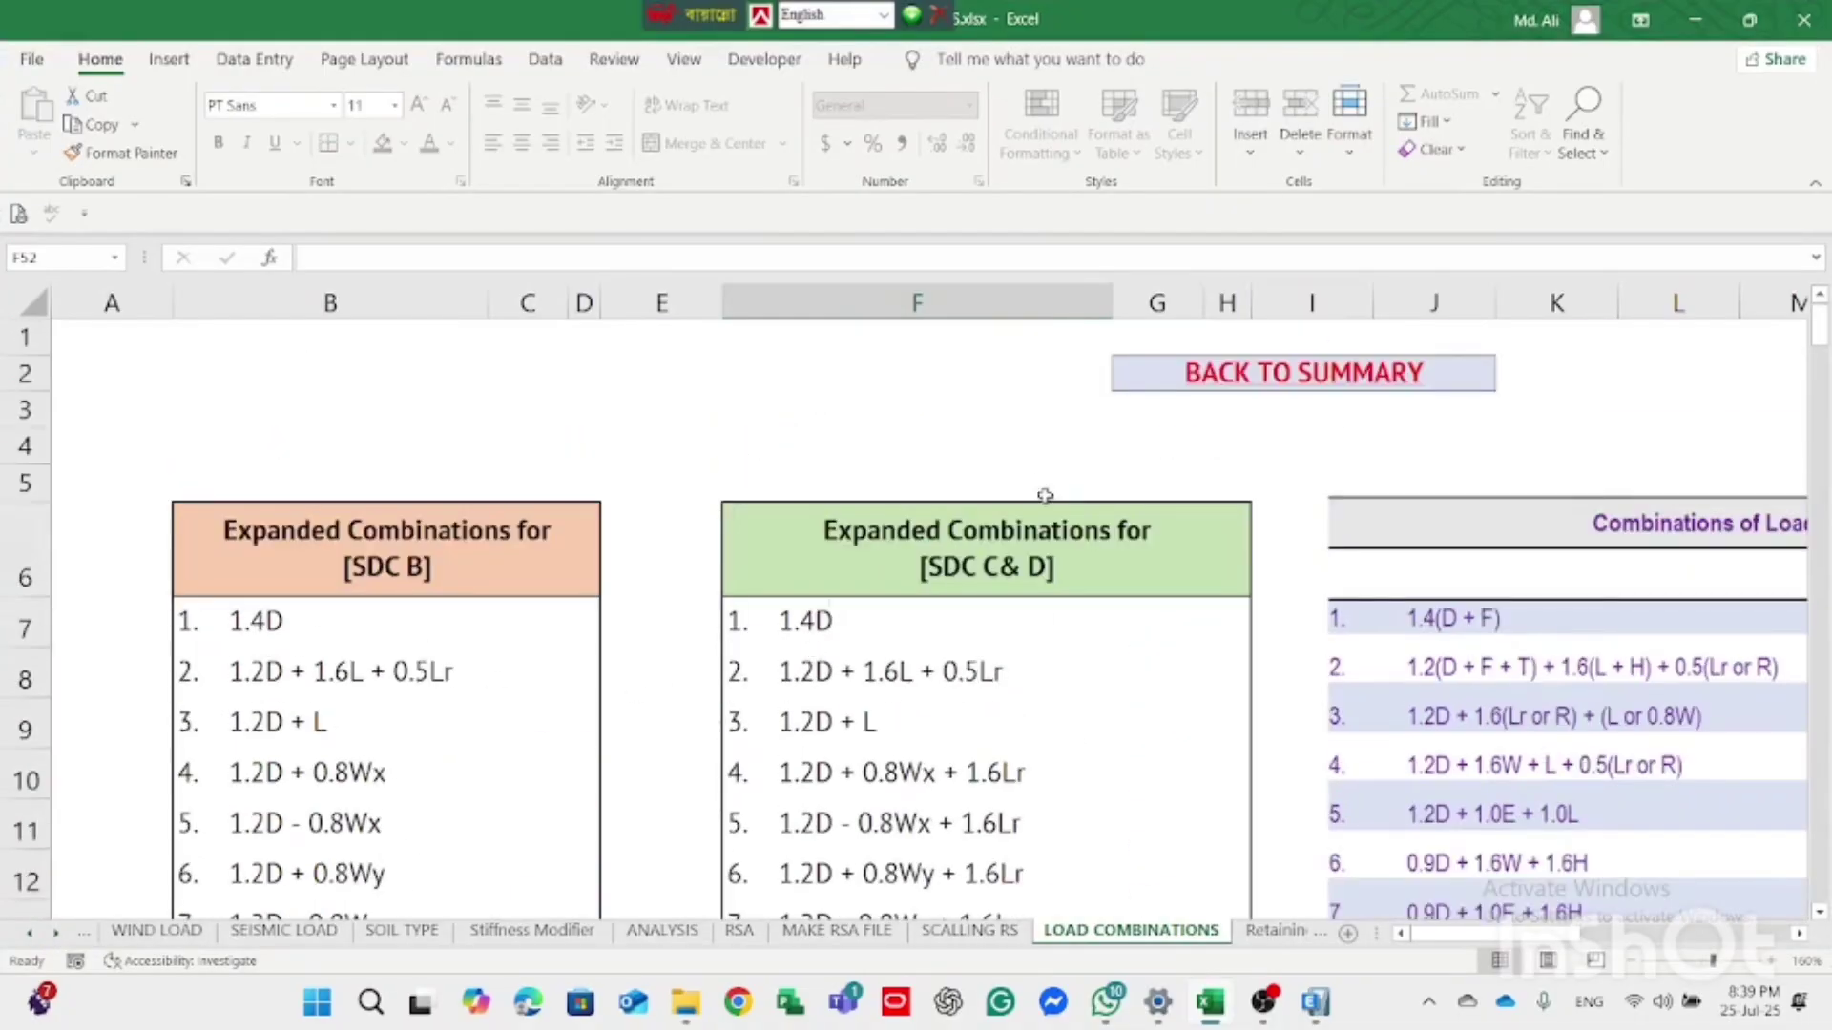
pyautogui.click(1388, 382)
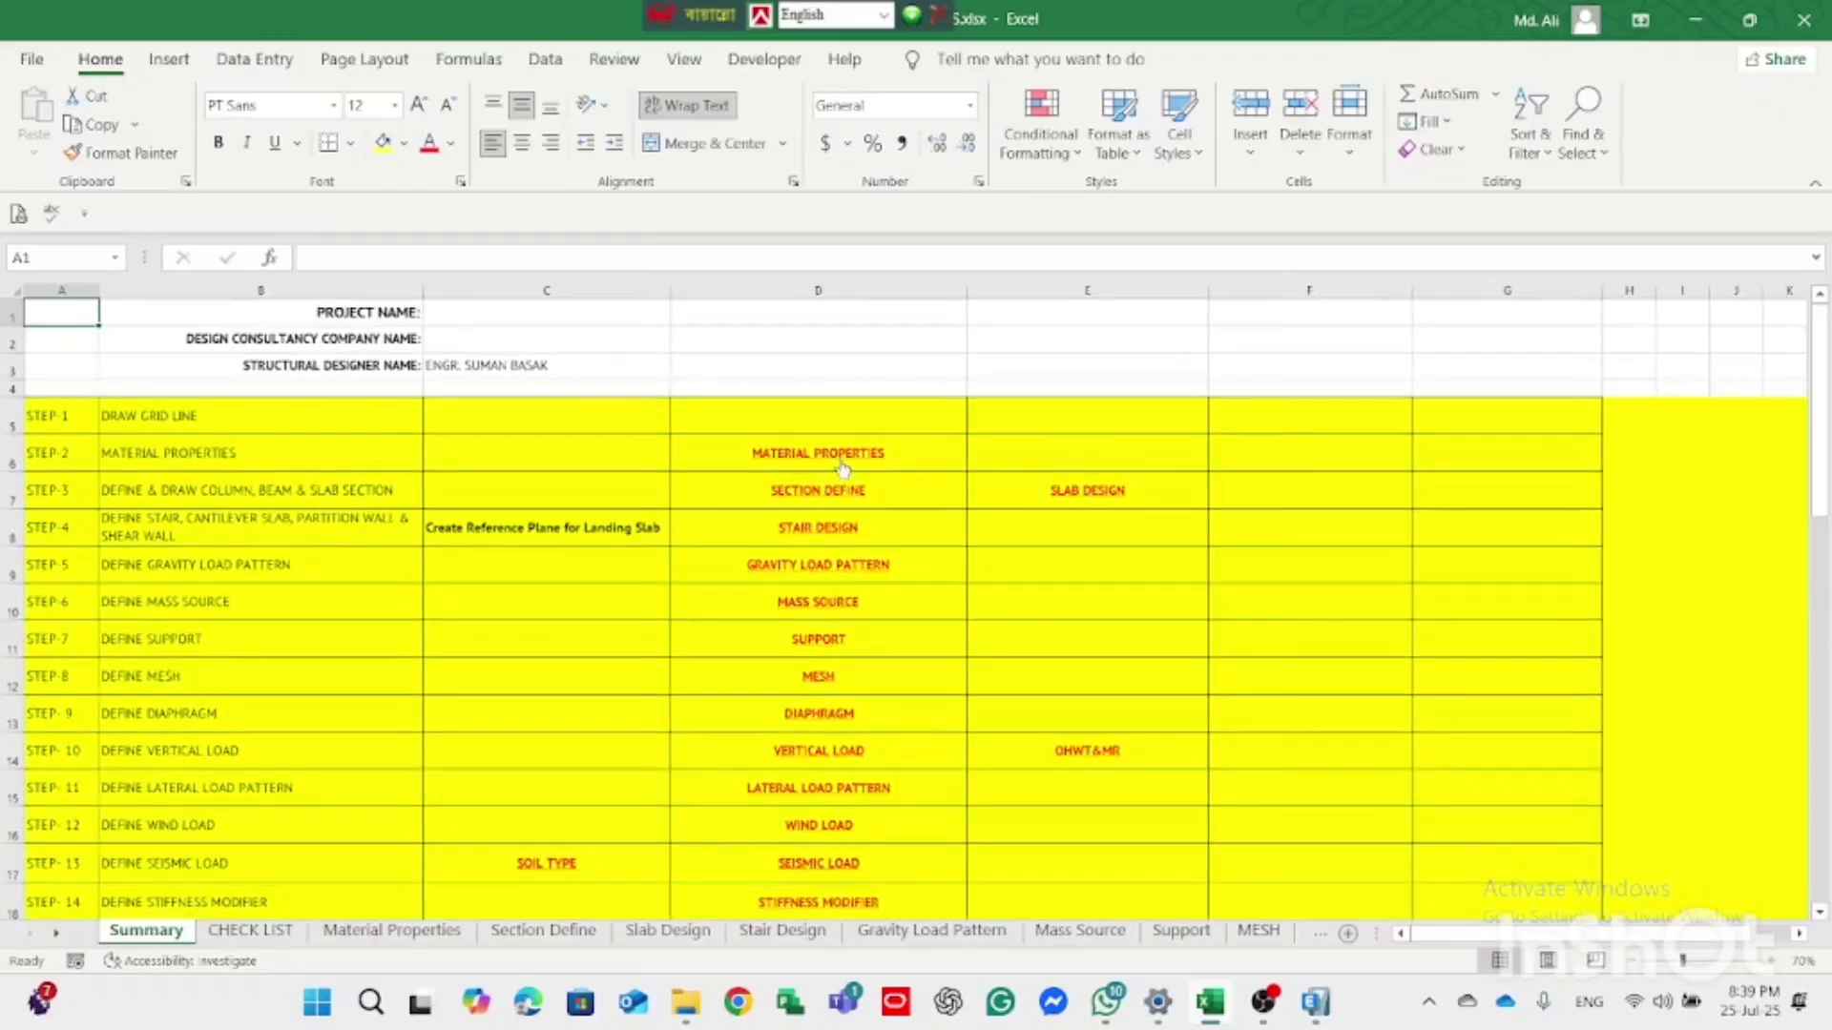
# Step: Open the Section Define sheet from the Summary sheet and bring the Rectangular Tied Column calculation into view
pyautogui.click(788, 497)
pyautogui.keyDown('ctrl'); pyautogui.scroll(-1, 1143, 626); pyautogui.keyUp('ctrl')
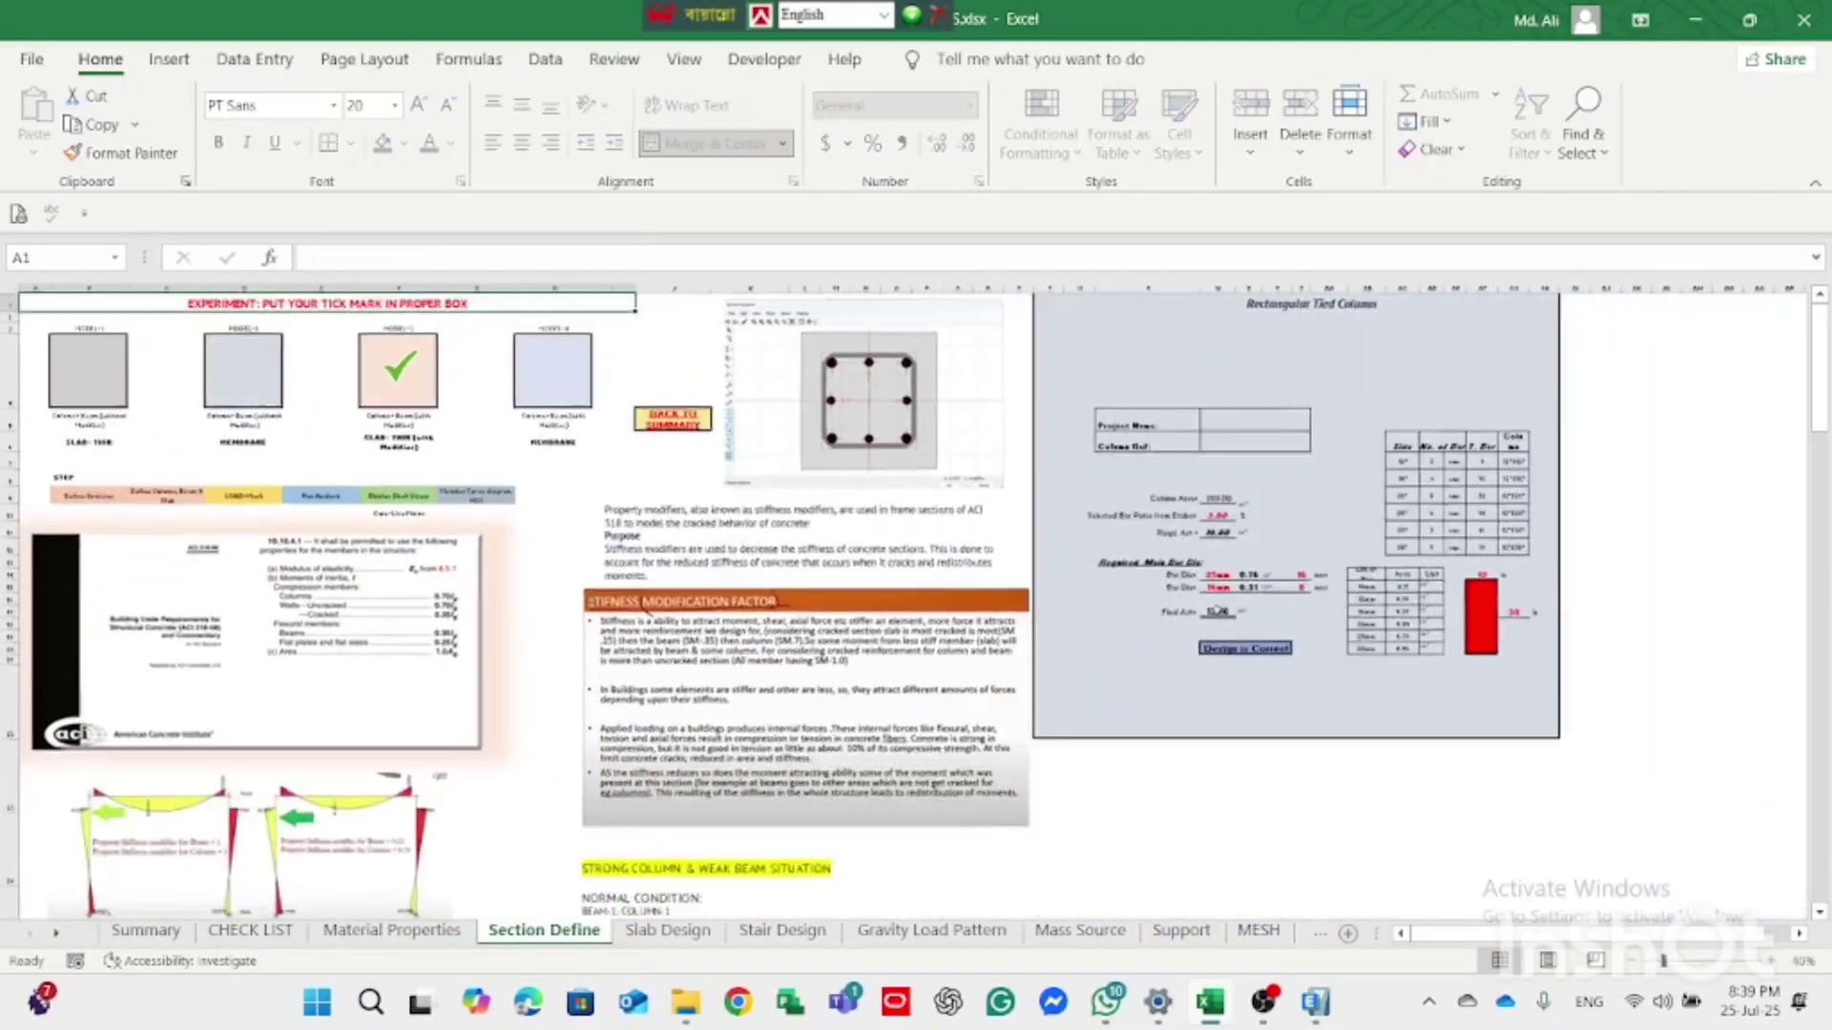
pyautogui.keyDown('ctrl'); pyautogui.scroll(2, 1668, 485); pyautogui.keyUp('ctrl')
pyautogui.hscroll(10, 1022, 839)
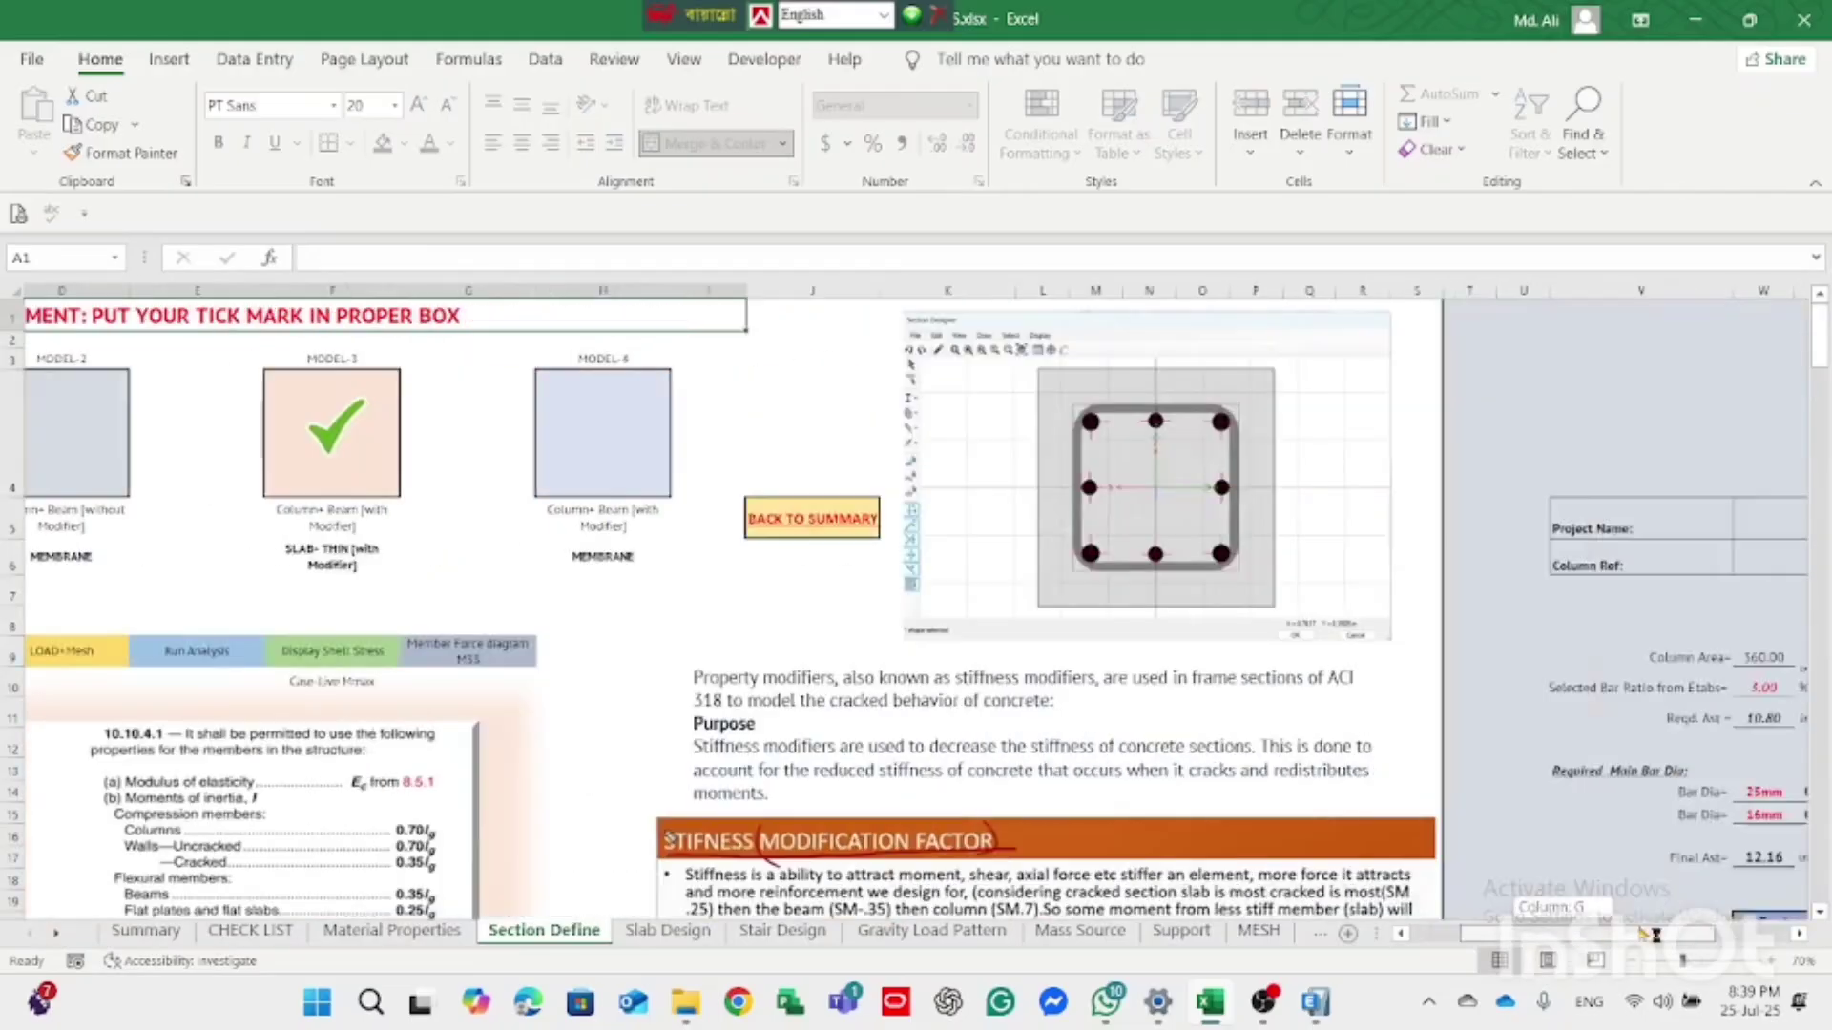
pyautogui.keyDown('ctrl'); pyautogui.scroll(3, 1044, 625); pyautogui.keyUp('ctrl')
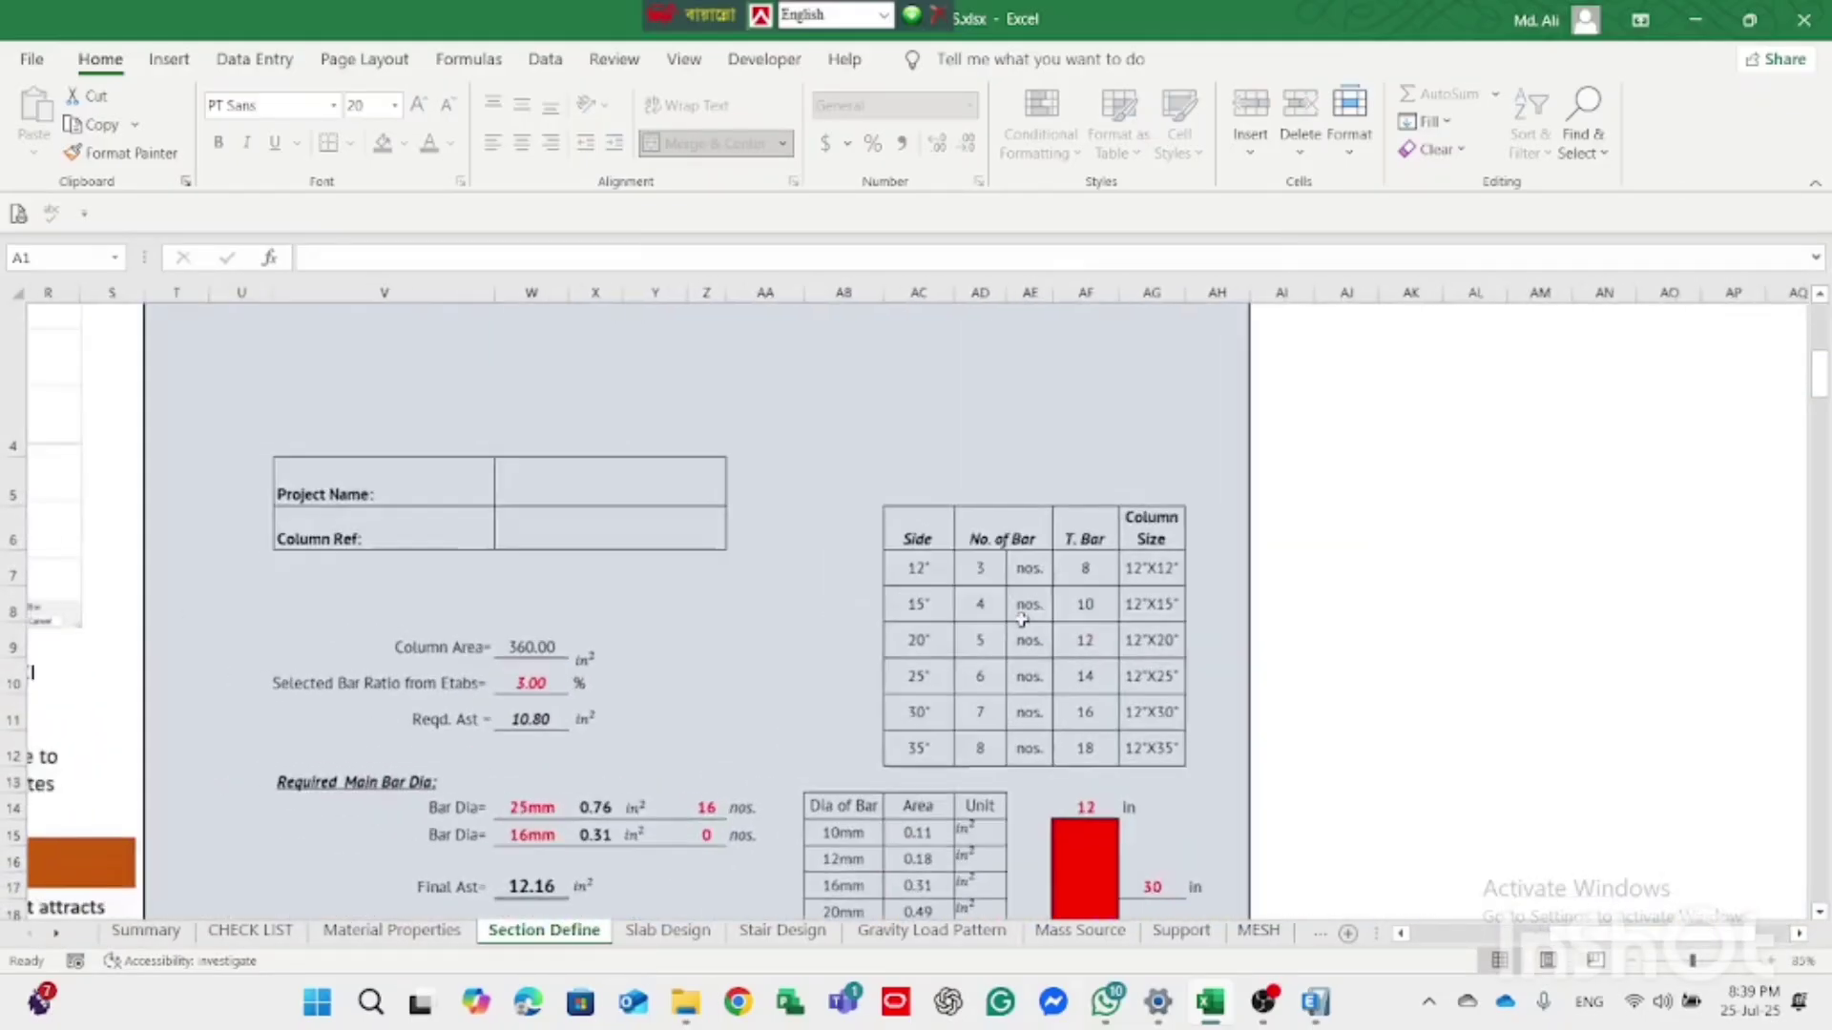
# Step: Go through the column sizes from 12"X12" to 12"X35" in the side and bar-count table
pyautogui.click(1232, 435)
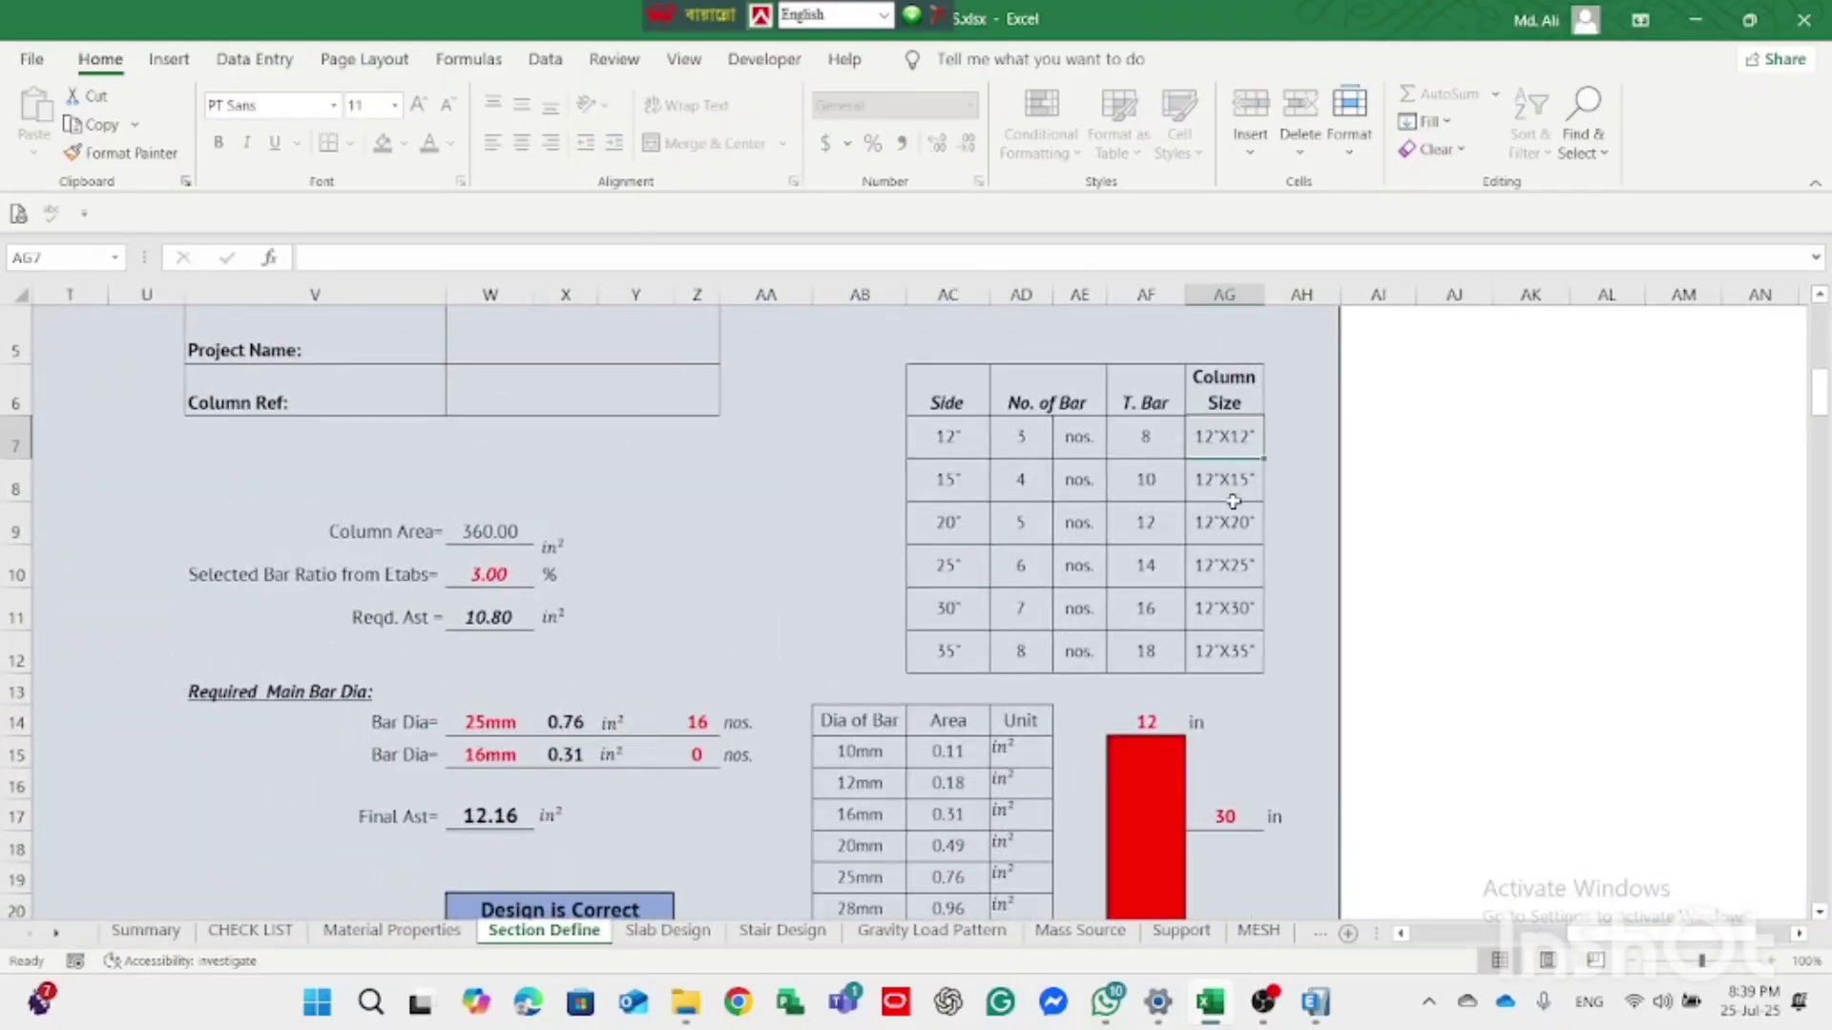
pyautogui.click(1232, 496)
pyautogui.click(1219, 518)
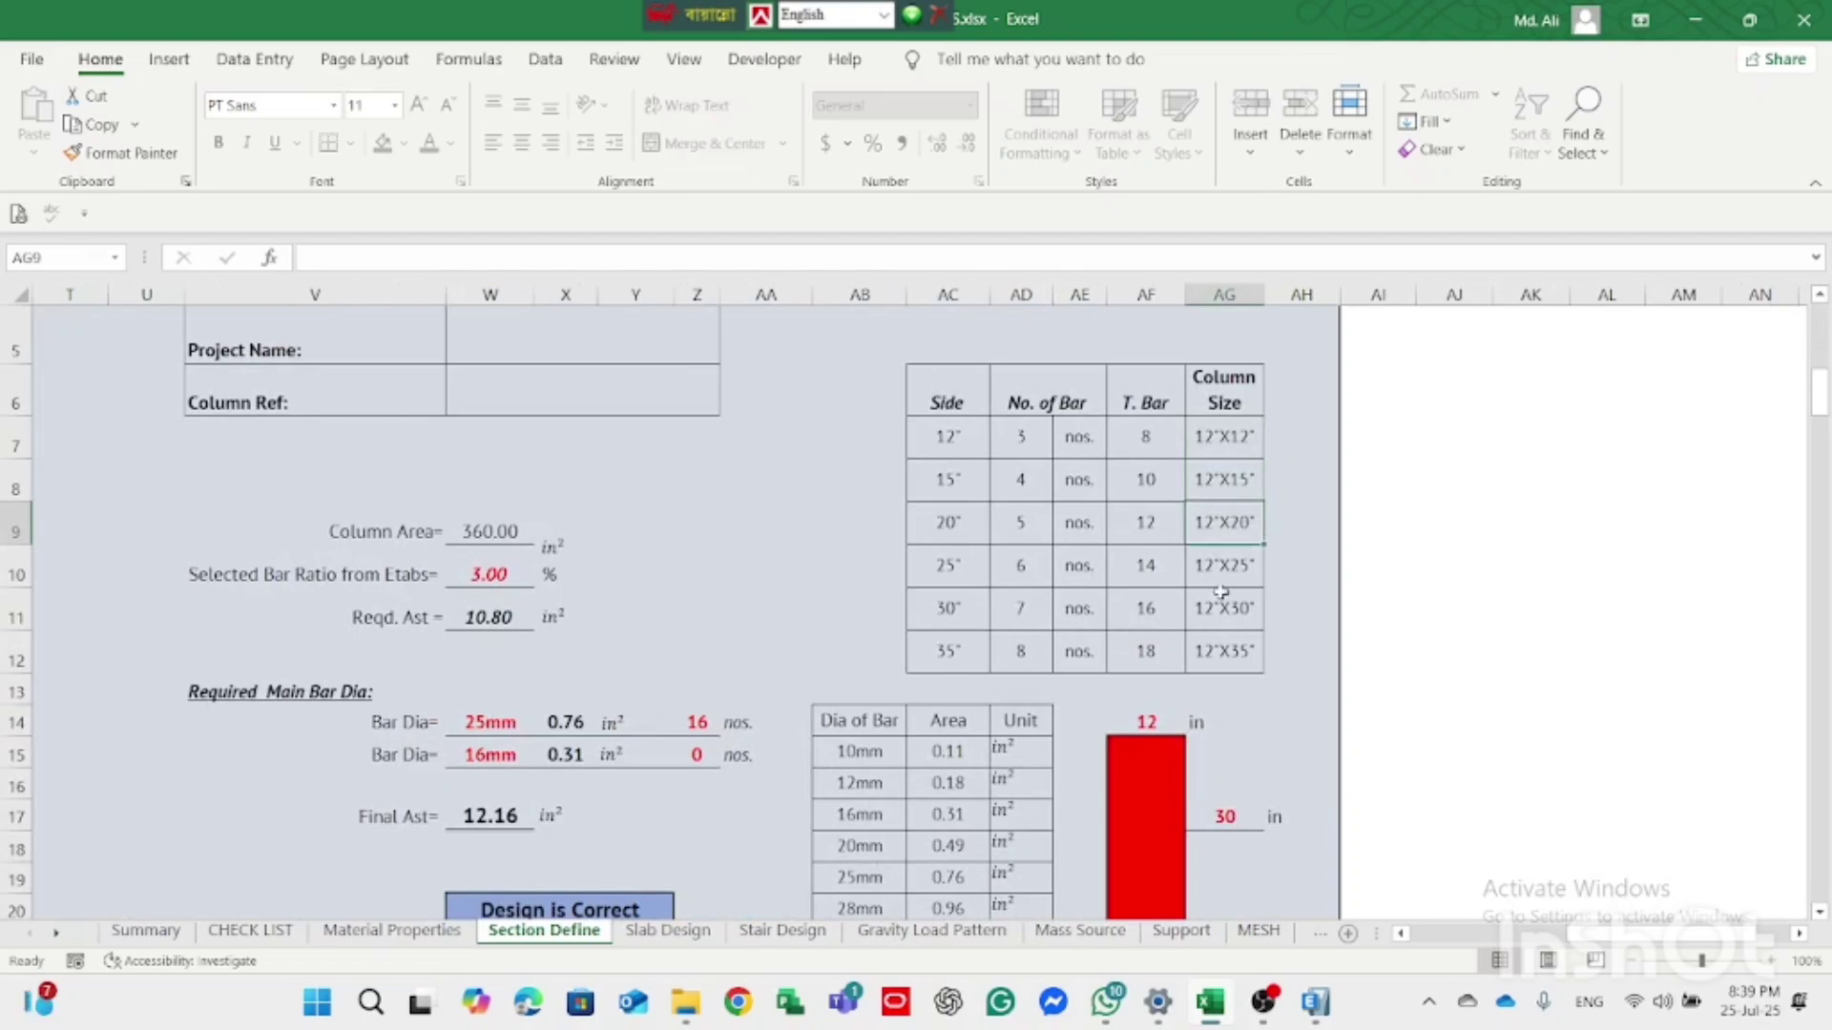
pyautogui.click(1221, 572)
pyautogui.click(1215, 615)
pyautogui.click(1208, 656)
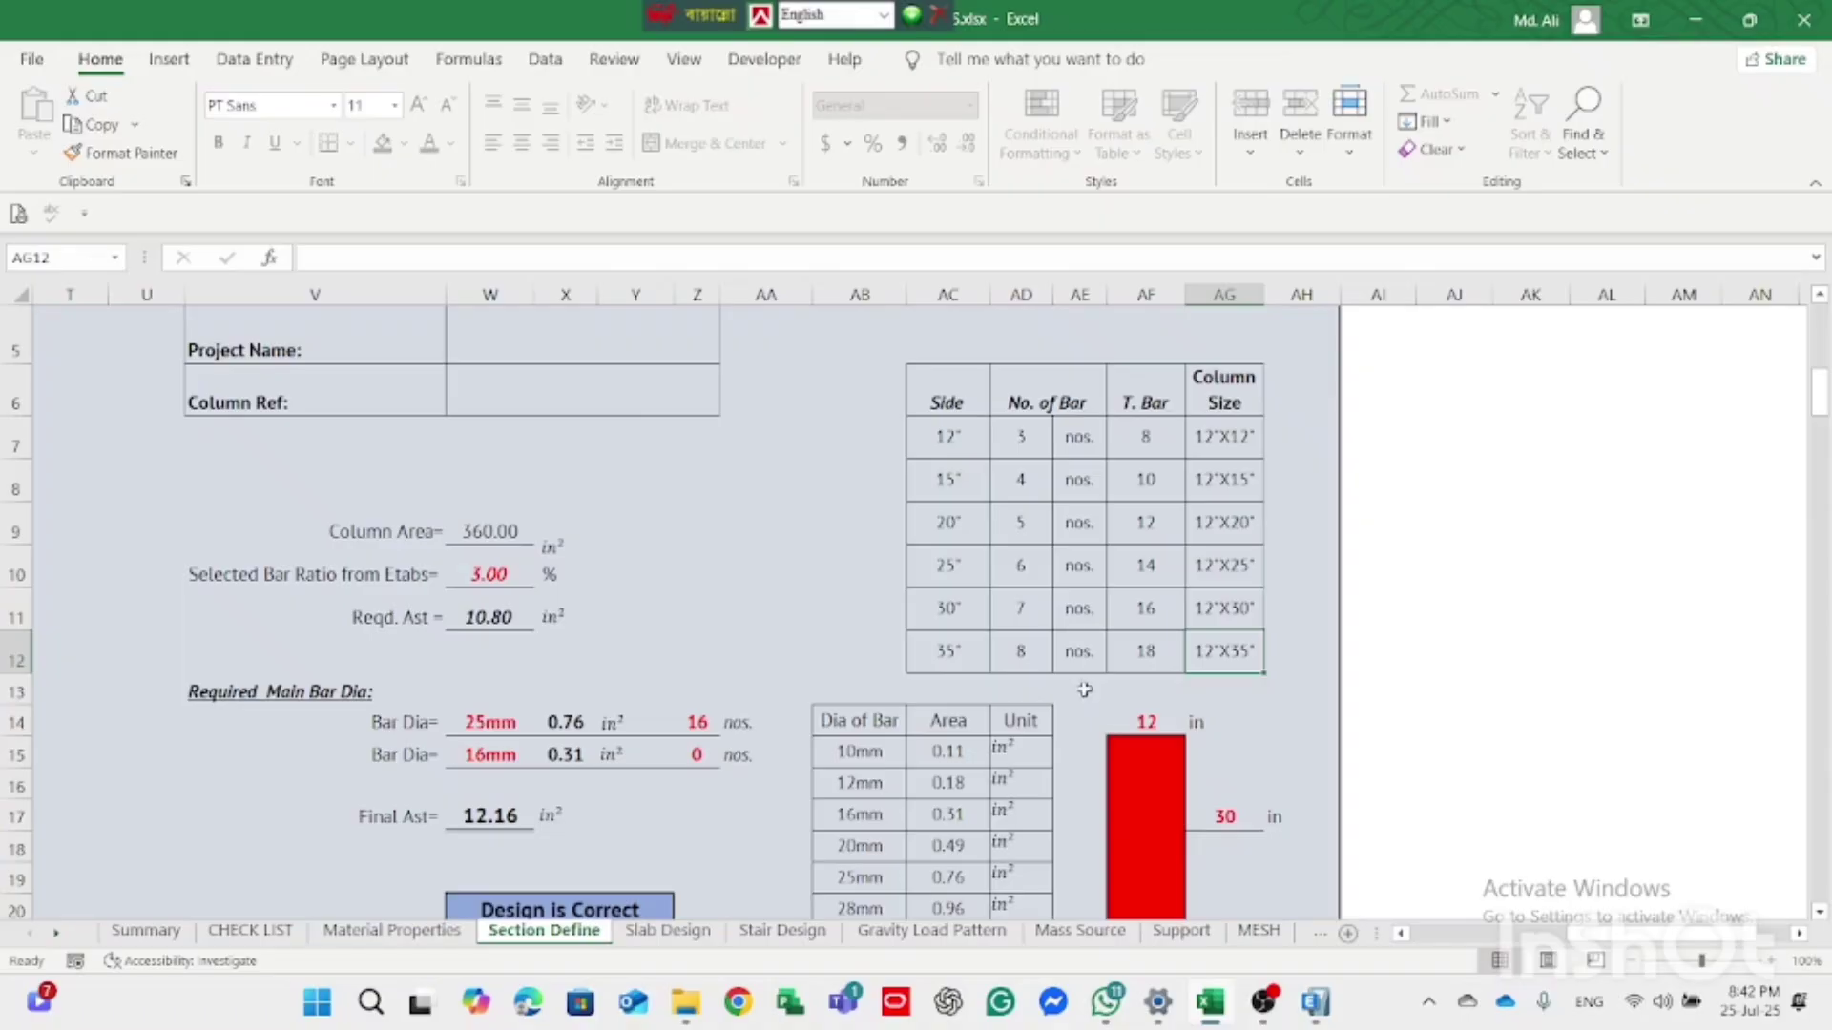
# Step: Switch to ETABS and set the rebar percentage view to the elevation along grid line 7
pyautogui.click(1314, 1002)
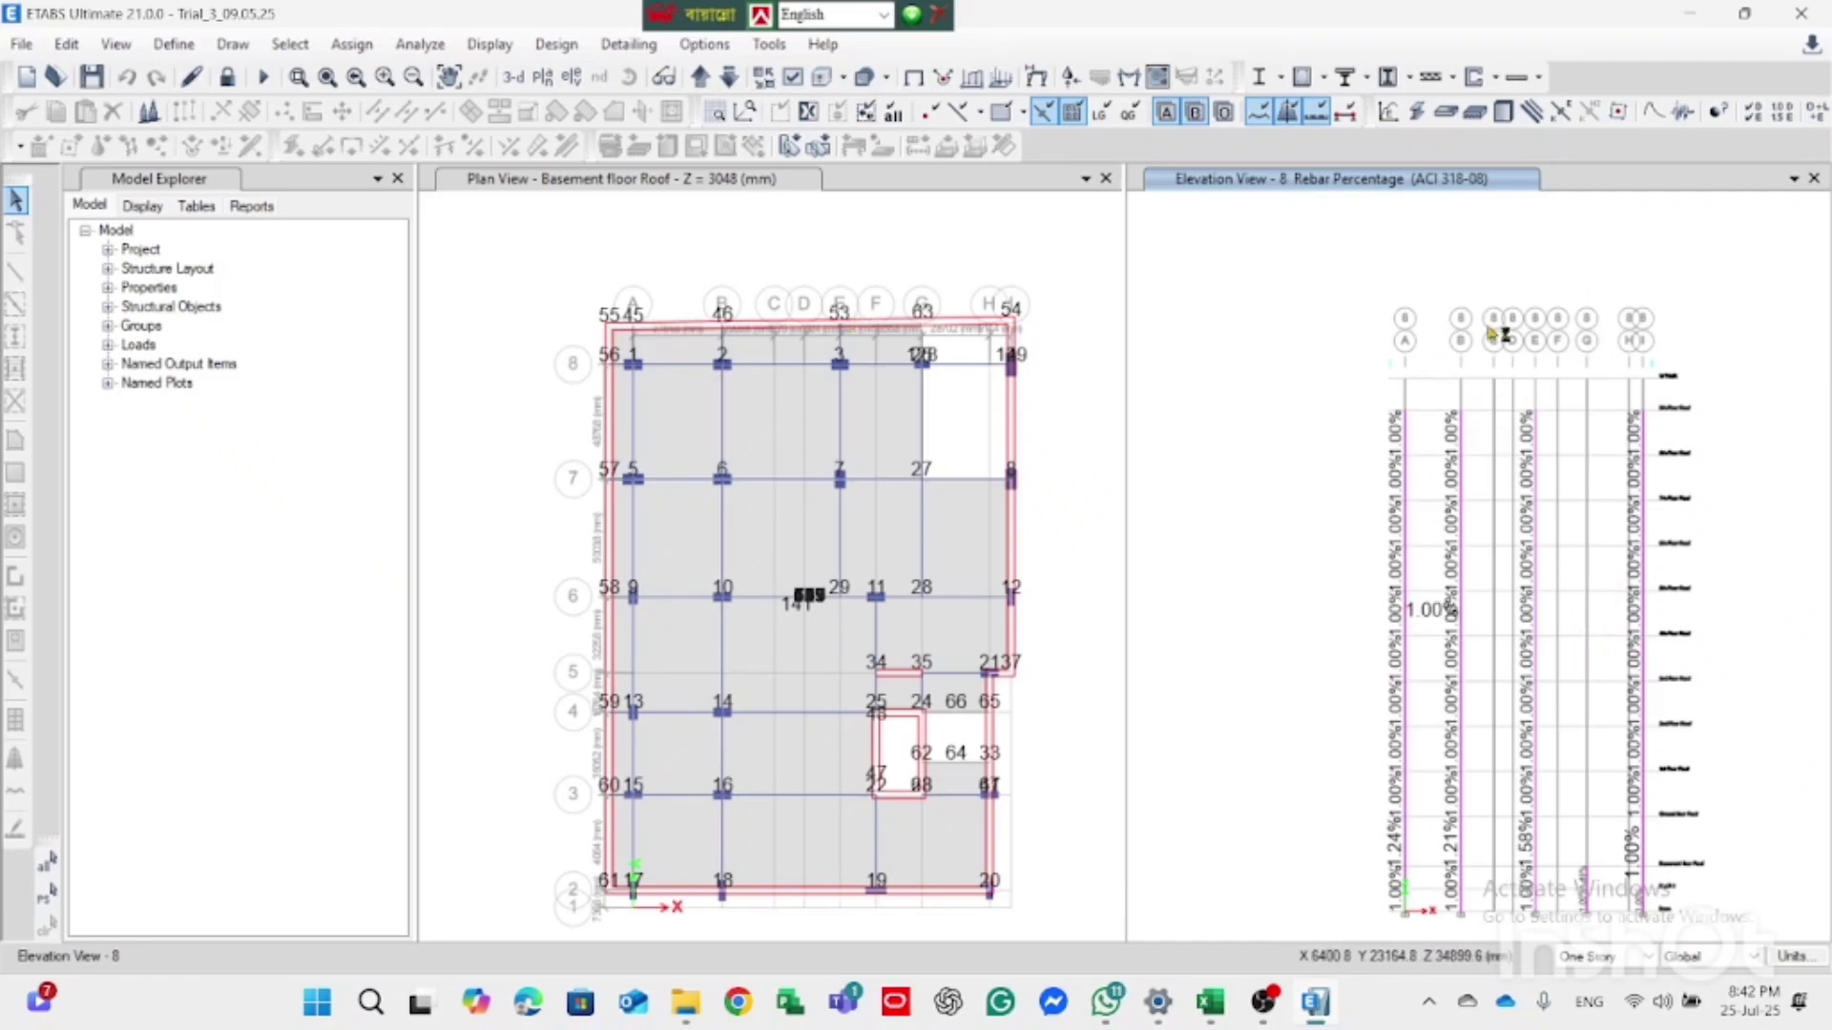
pyautogui.click(581, 79)
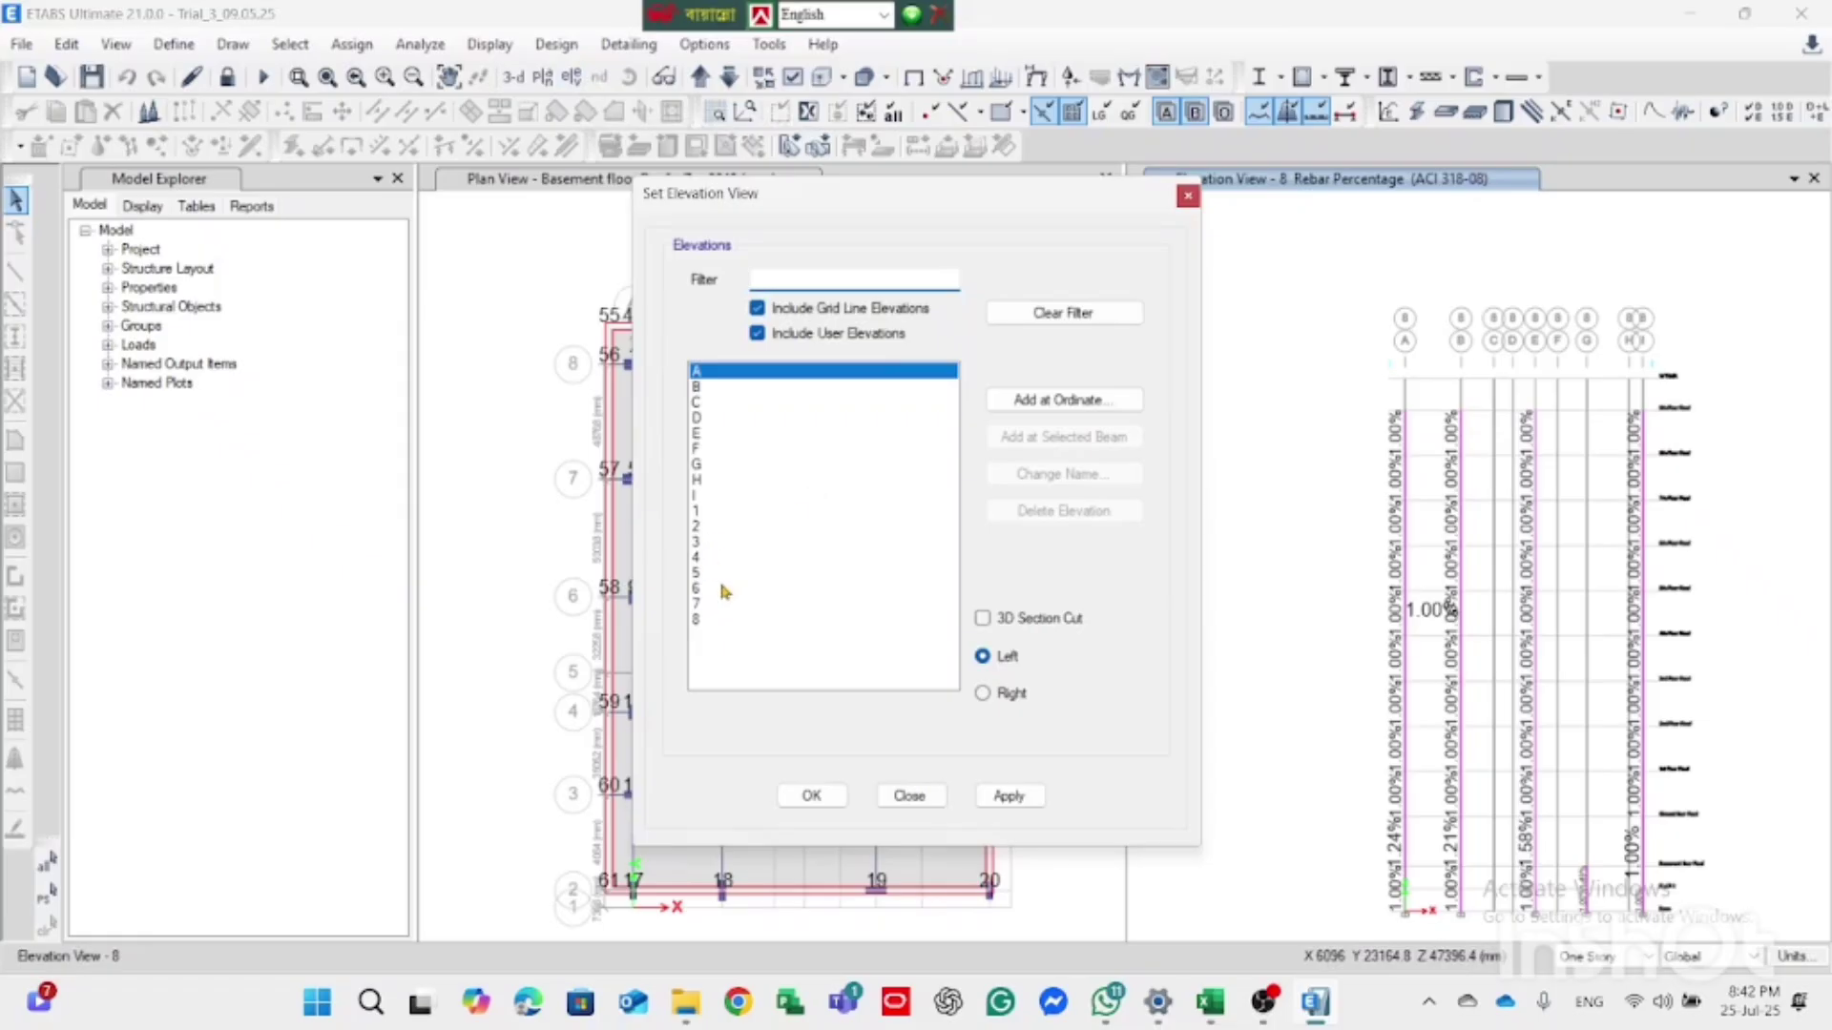
pyautogui.click(727, 604)
pyautogui.click(815, 792)
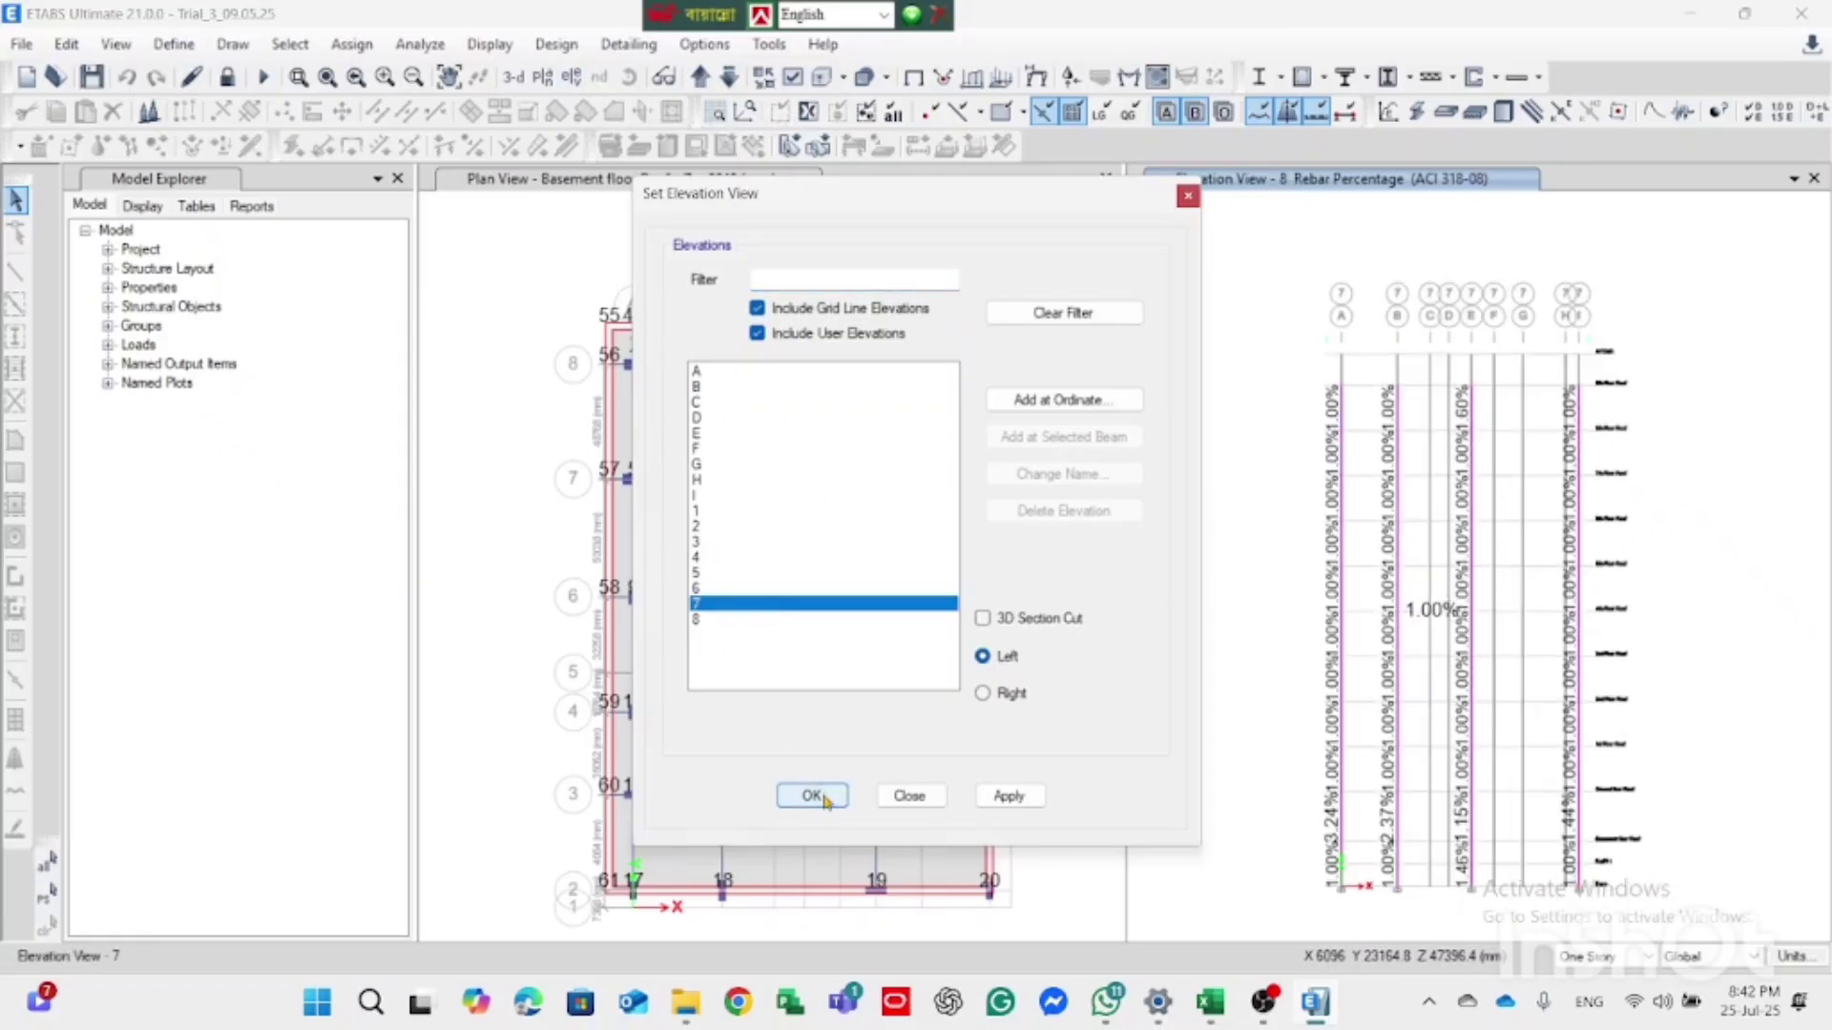
# Step: Examine the rebar percentage of the grid A column's basement segment on the grid 7 elevation
pyautogui.scroll(3, 1345, 826)
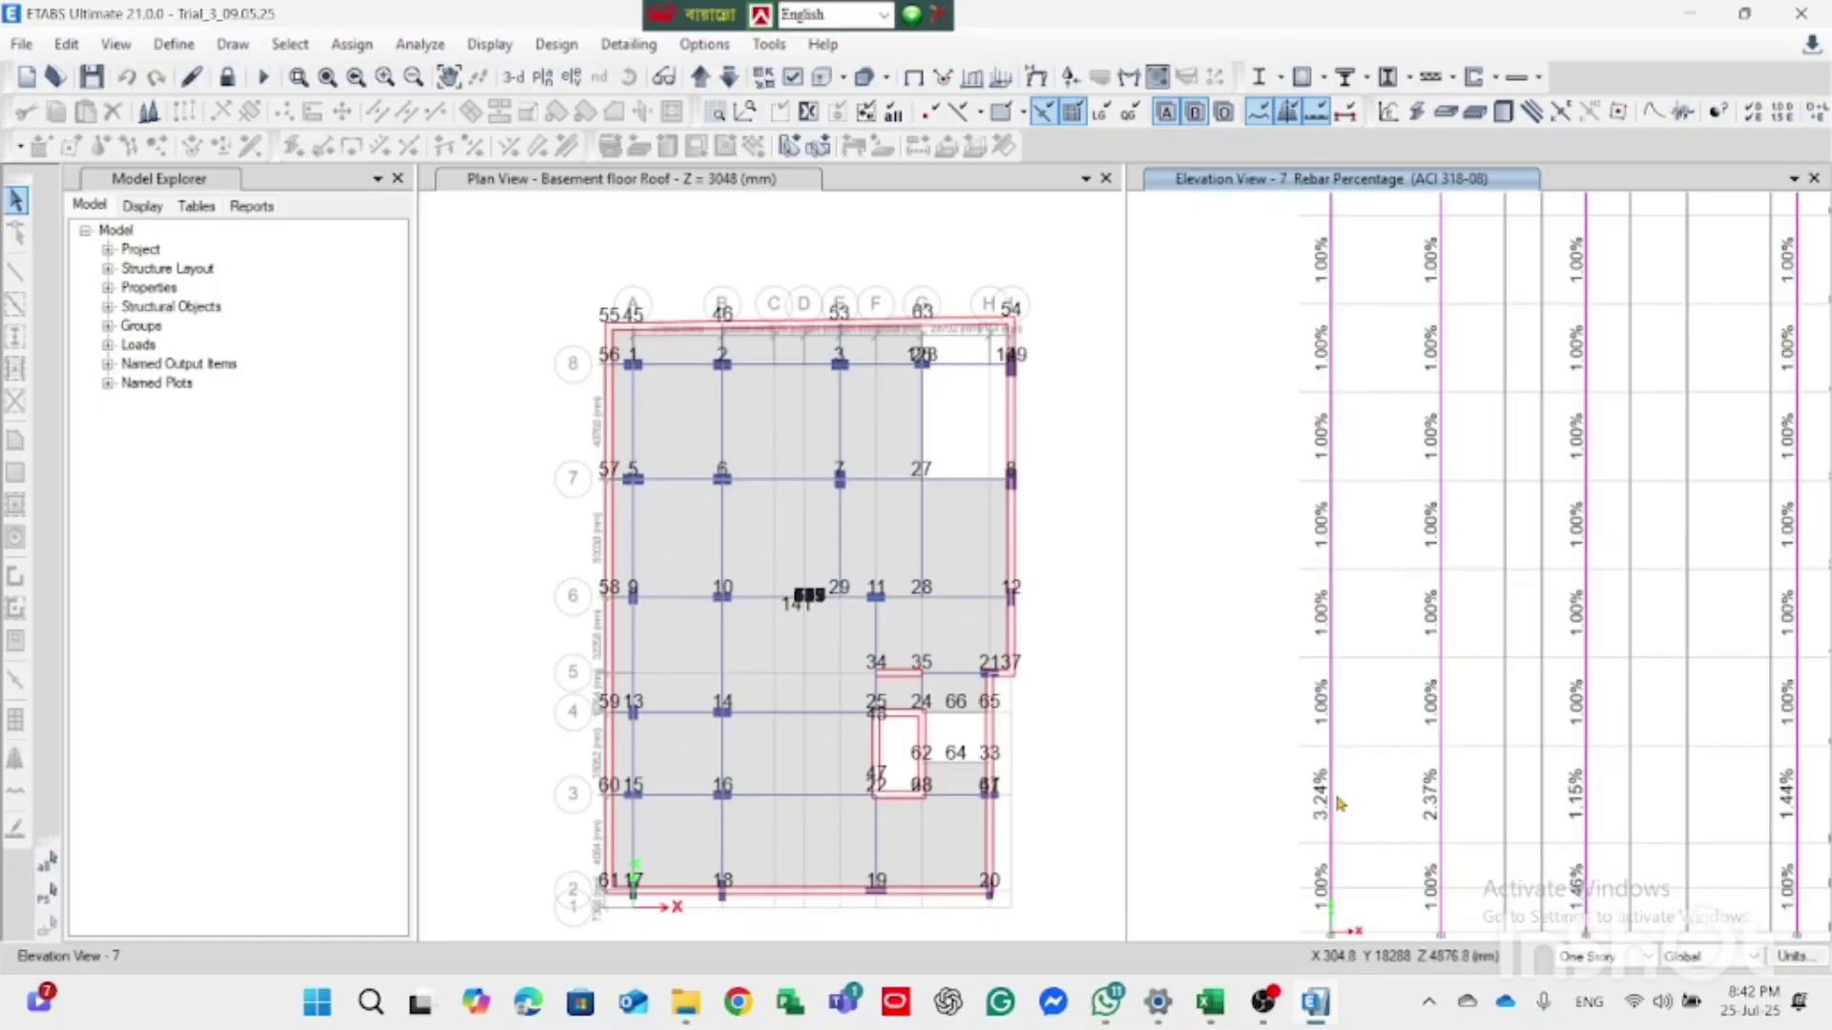
pyautogui.rightClick(1337, 797)
pyautogui.rightClick(1331, 800)
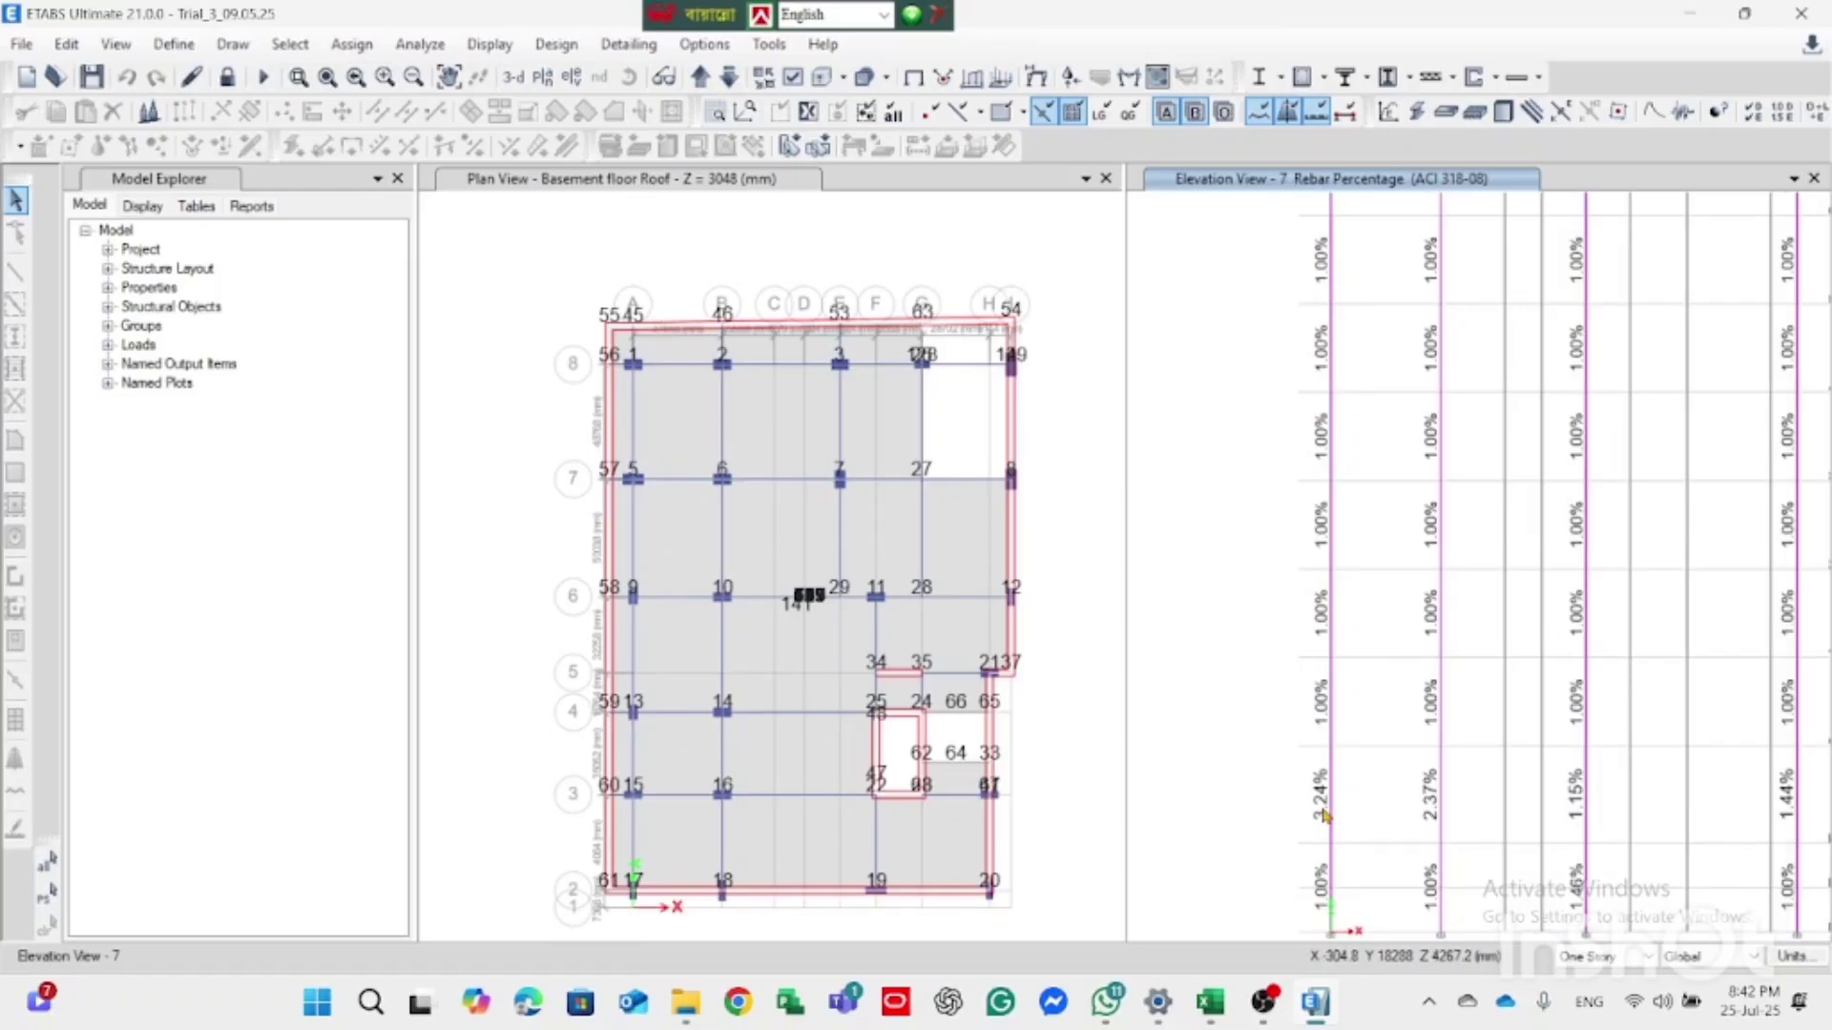
pyautogui.rightClick(1325, 816)
pyautogui.scroll(-1, 1383, 766)
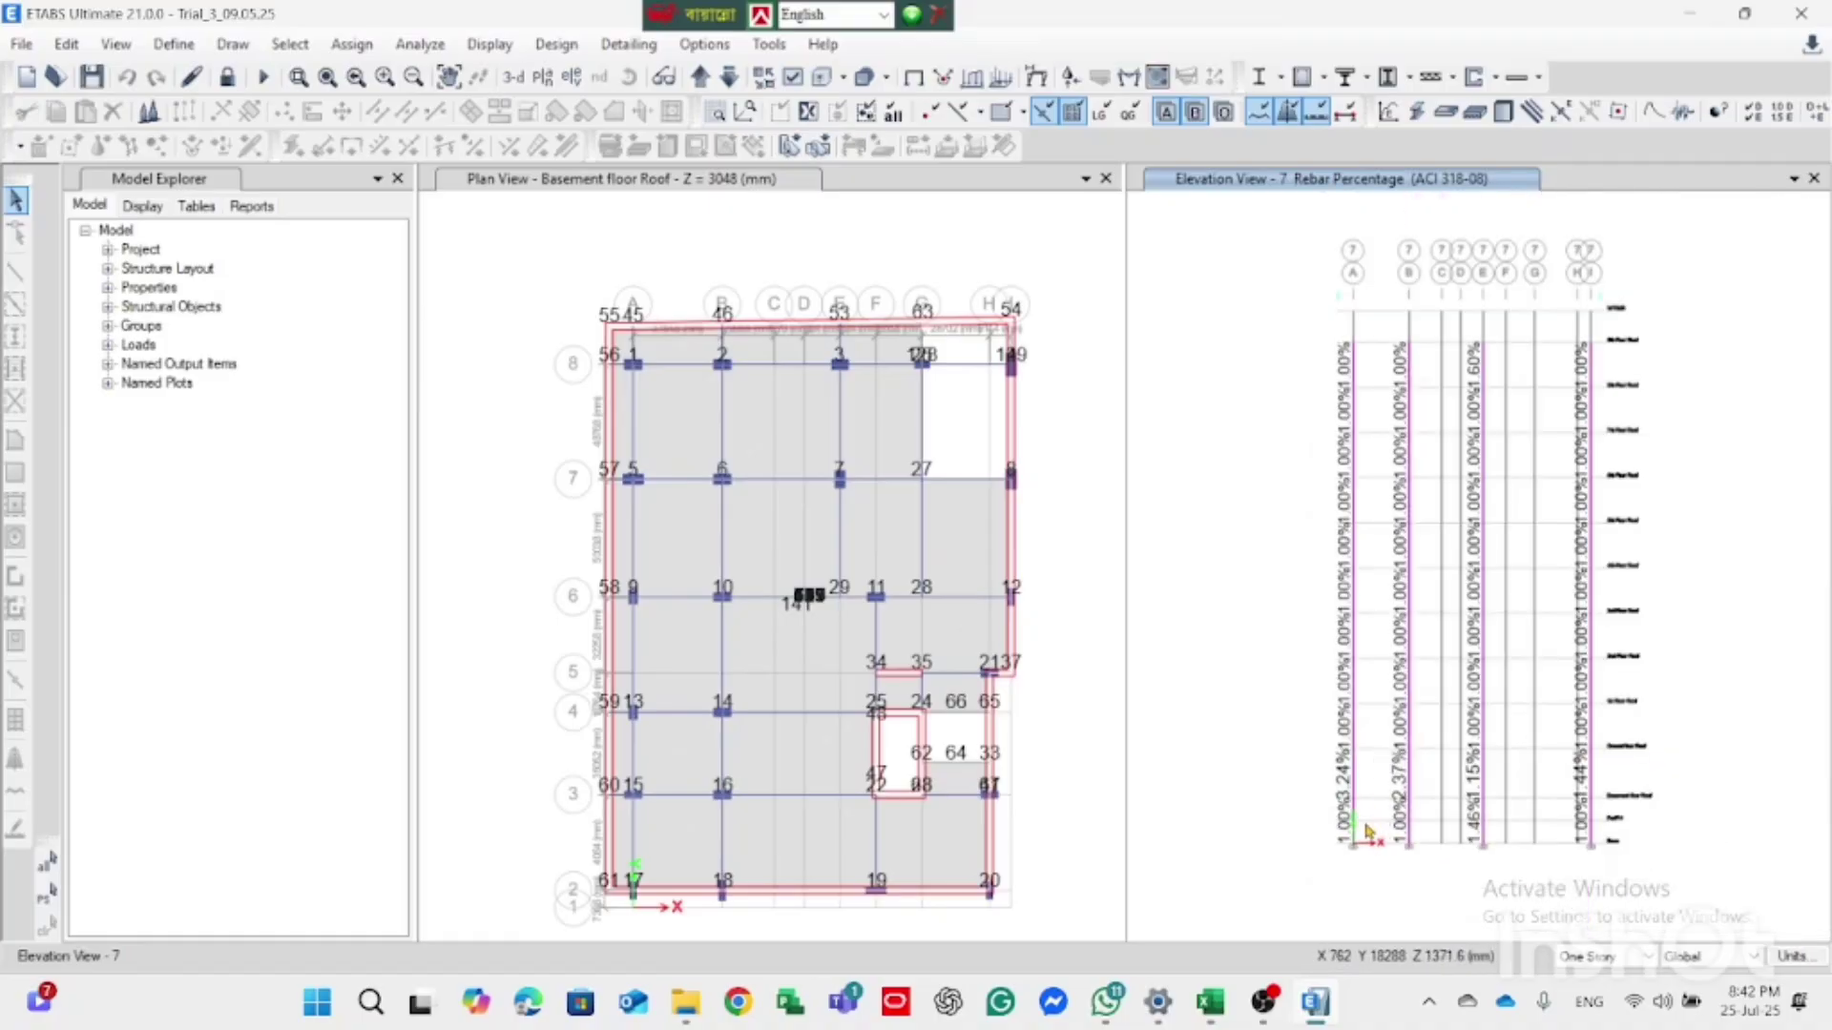
pyautogui.scroll(2, 1370, 832)
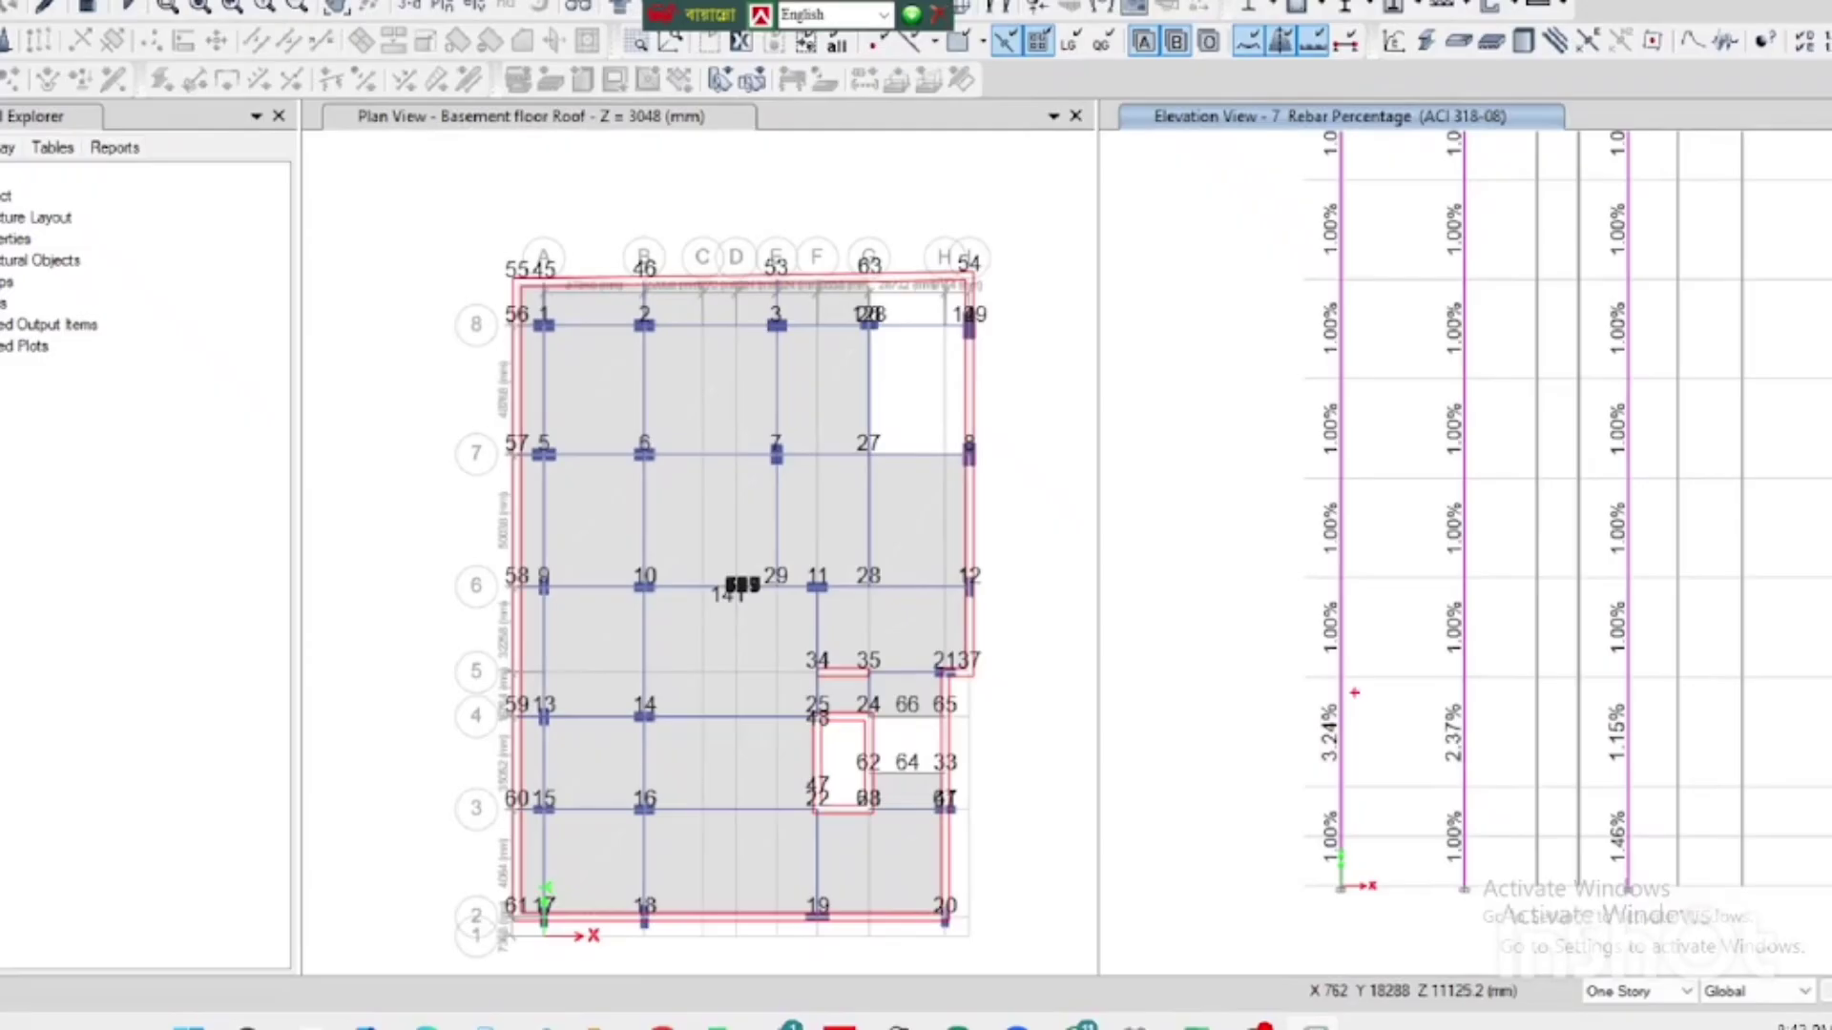
# Step: Mark the grid A column's lower storey percentages and bracket the grid B column's lower storeys with on-screen annotations, finally clearing them
pyautogui.moveTo(1326, 665)
pyautogui.mouseDown()
pyautogui.moveTo(1283, 787)
pyautogui.moveTo(1378, 734)
pyautogui.moveTo(1295, 675)
pyautogui.mouseUp()
pyautogui.moveTo(1279, 846); pyautogui.dragTo(1311, 833)
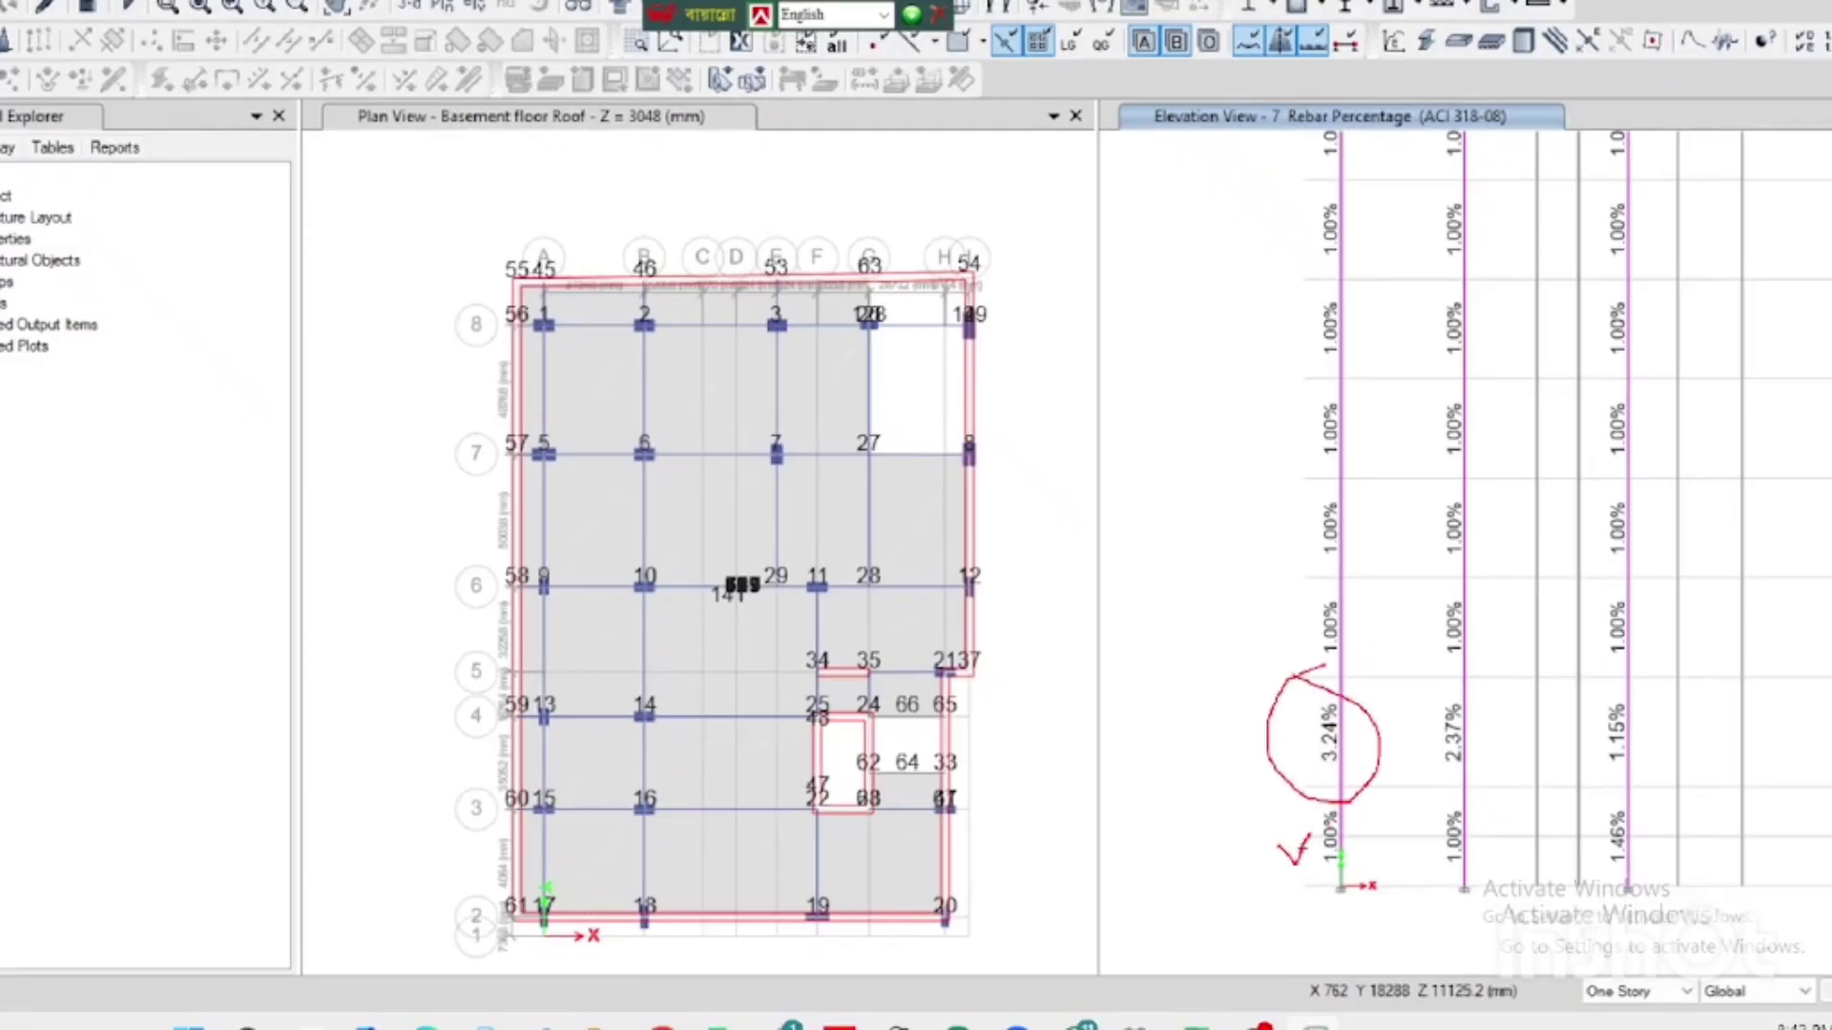
pyautogui.moveTo(1257, 635); pyautogui.dragTo(1320, 615)
pyautogui.moveTo(1224, 740)
pyautogui.mouseDown()
pyautogui.moveTo(1234, 757)
pyautogui.moveTo(1300, 702)
pyautogui.mouseUp()
pyautogui.moveTo(1332, 892)
pyautogui.mouseDown()
pyautogui.moveTo(1331, 750)
pyautogui.moveTo(1347, 775)
pyautogui.mouseUp()
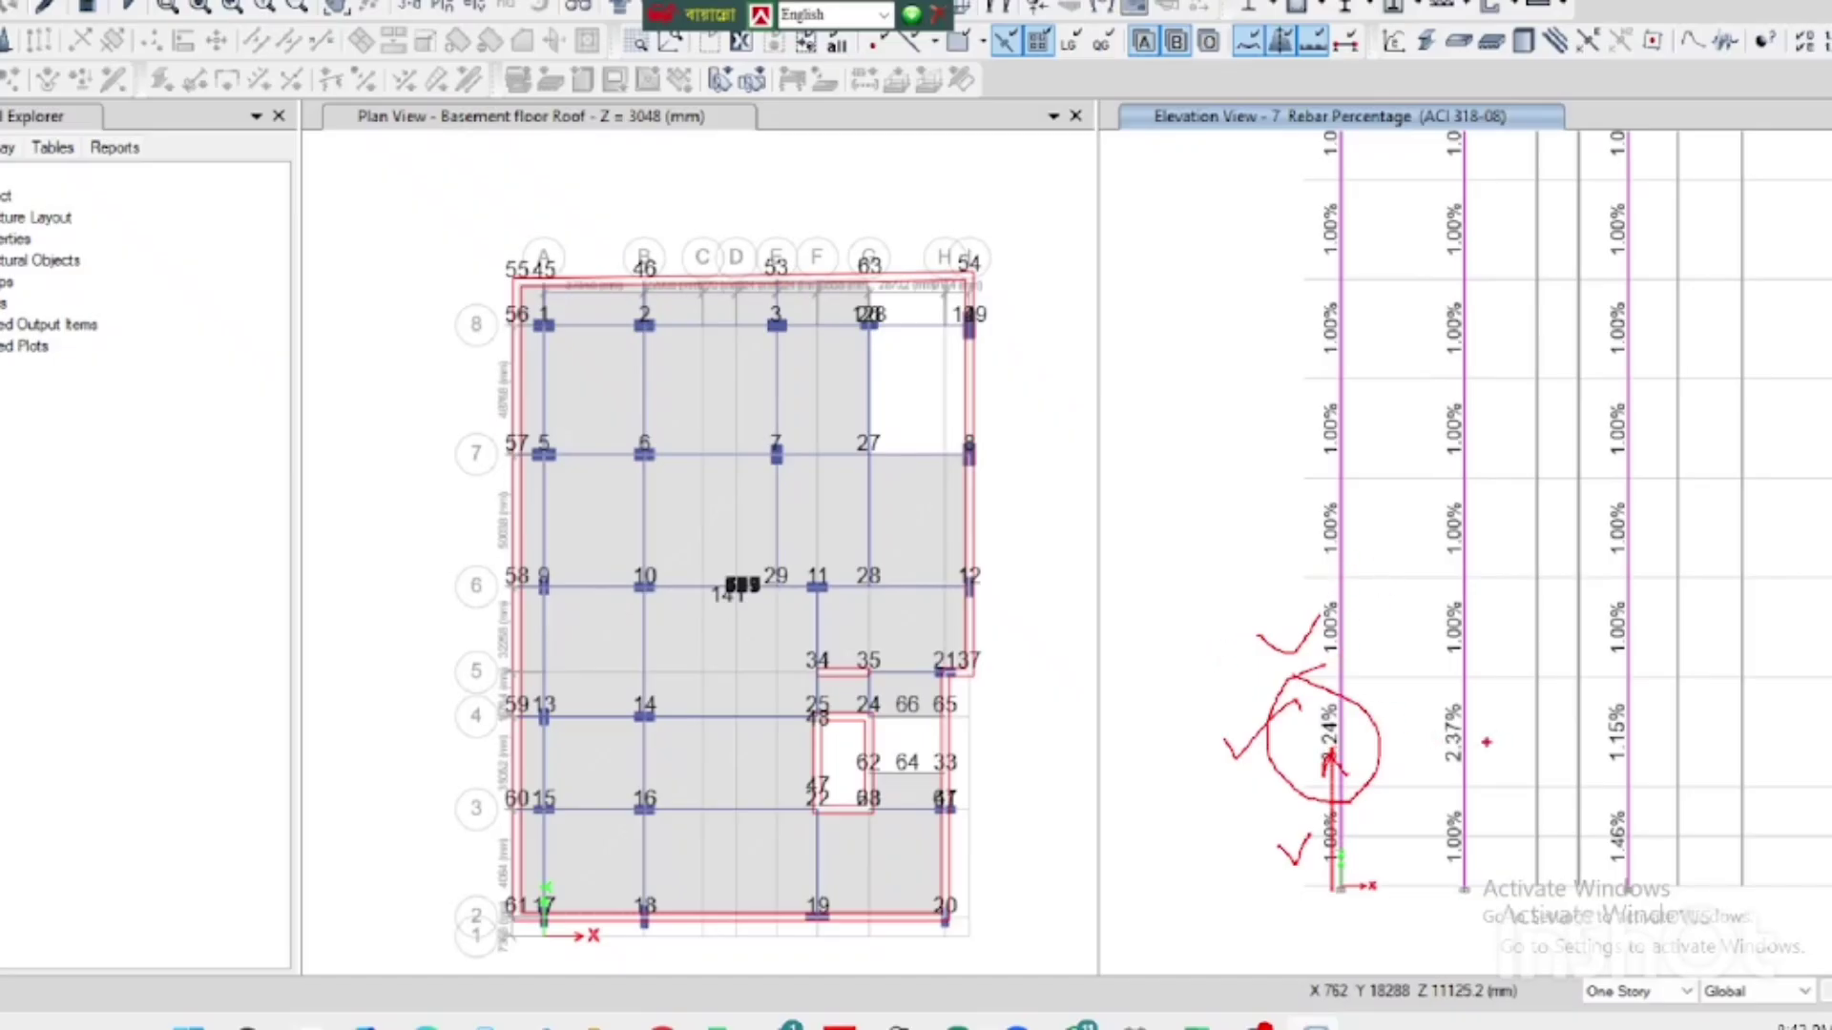
pyautogui.moveTo(1470, 752)
pyautogui.mouseDown()
pyautogui.moveTo(1499, 704)
pyautogui.moveTo(1463, 330)
pyautogui.mouseUp()
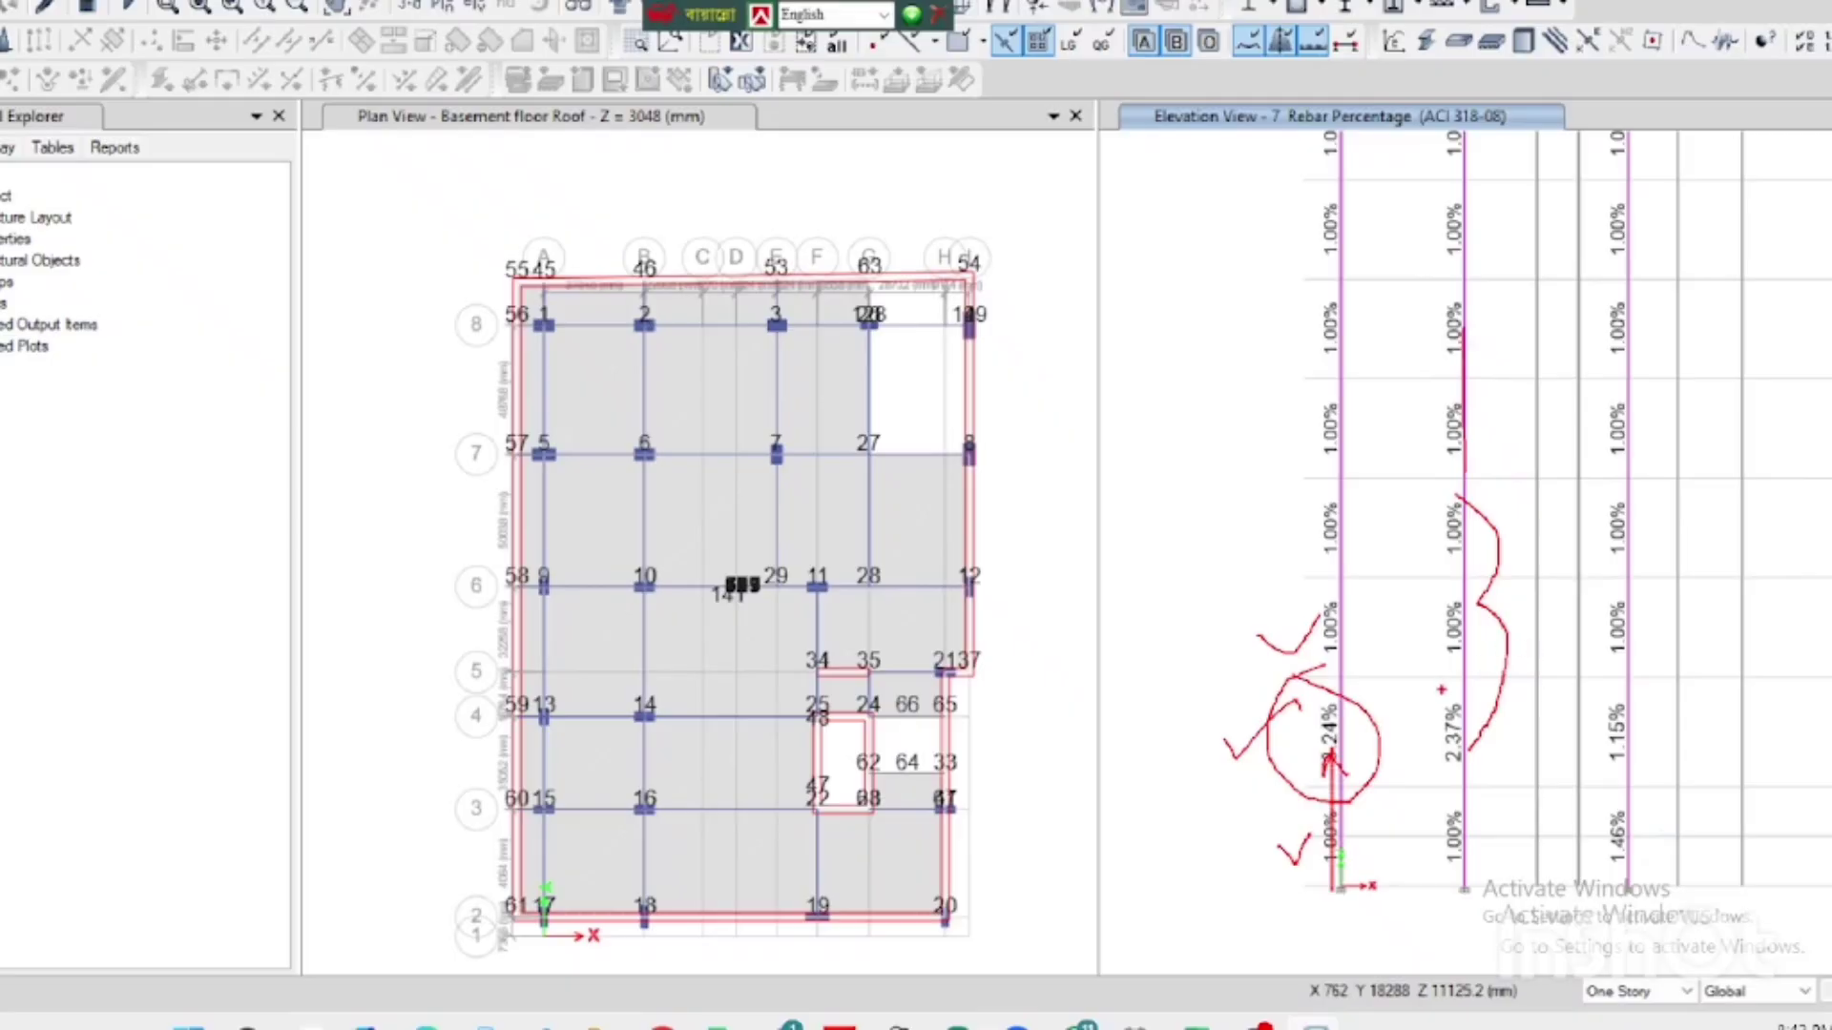
pyautogui.press('Escape')
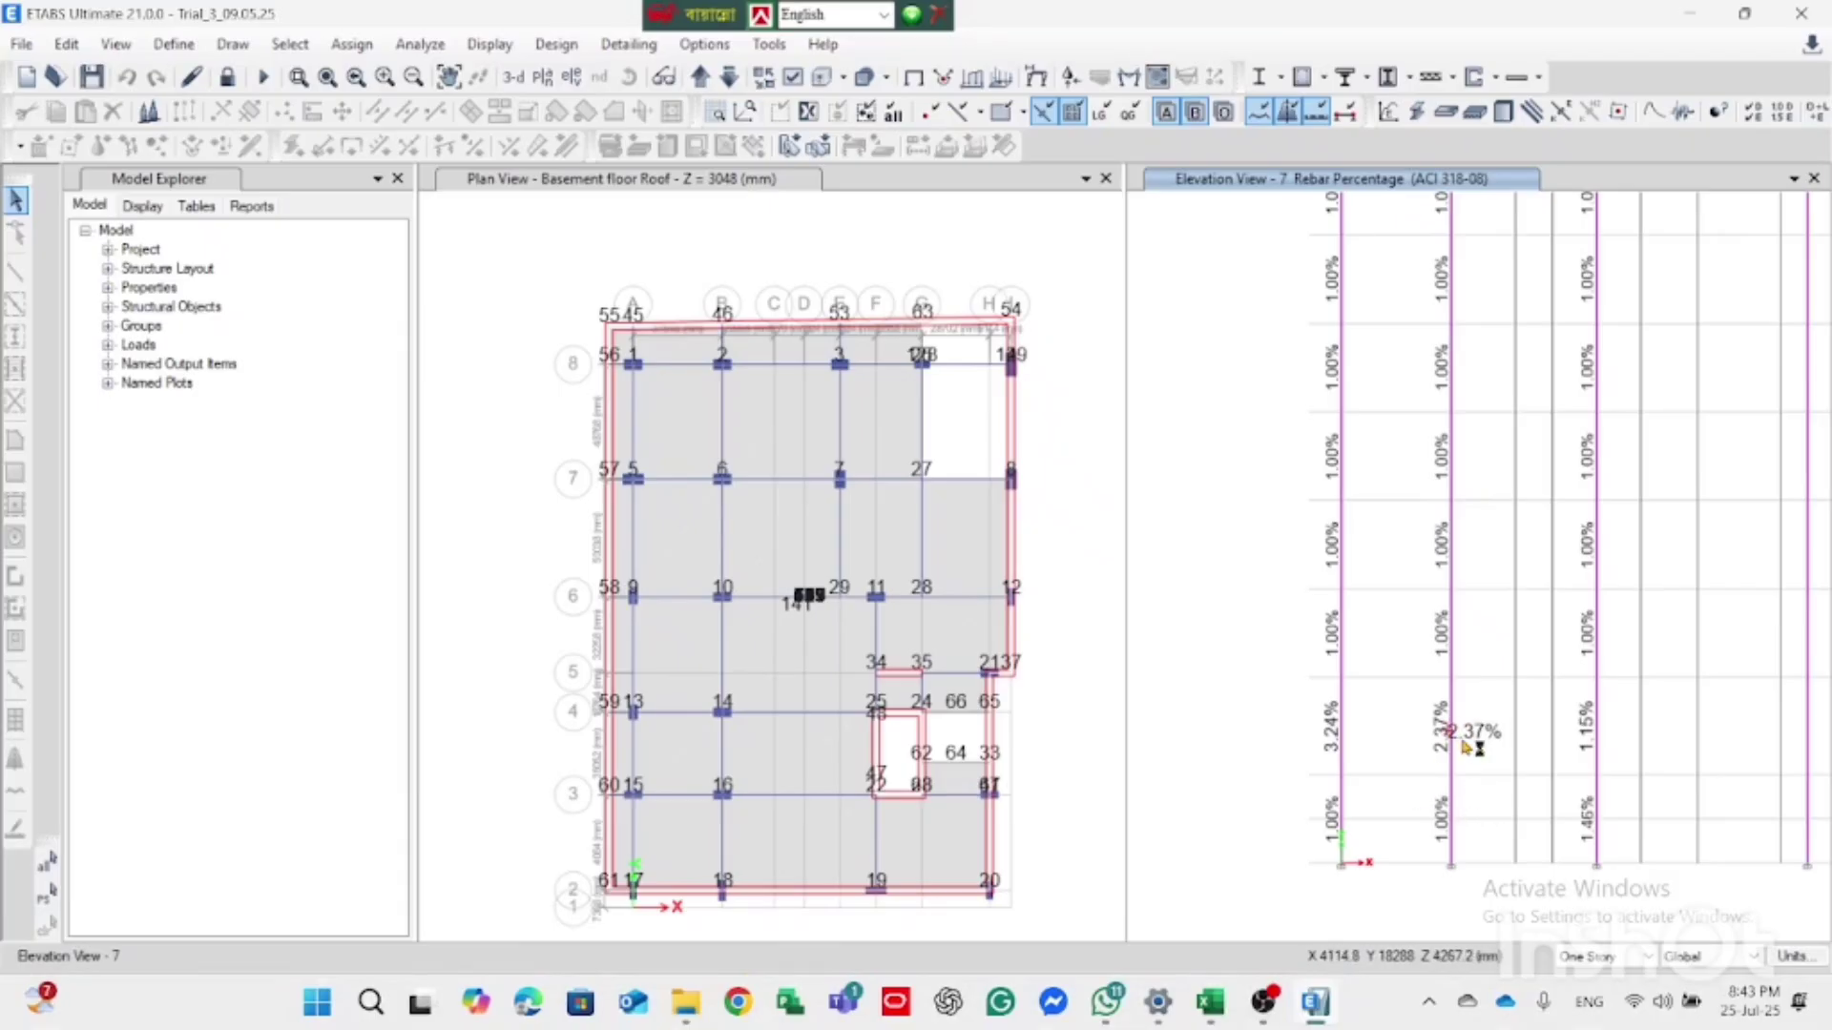
# Step: Mark successive storey groups along the grid B column from the basement upwards on the grid 7 elevation
pyautogui.moveTo(1450, 531)
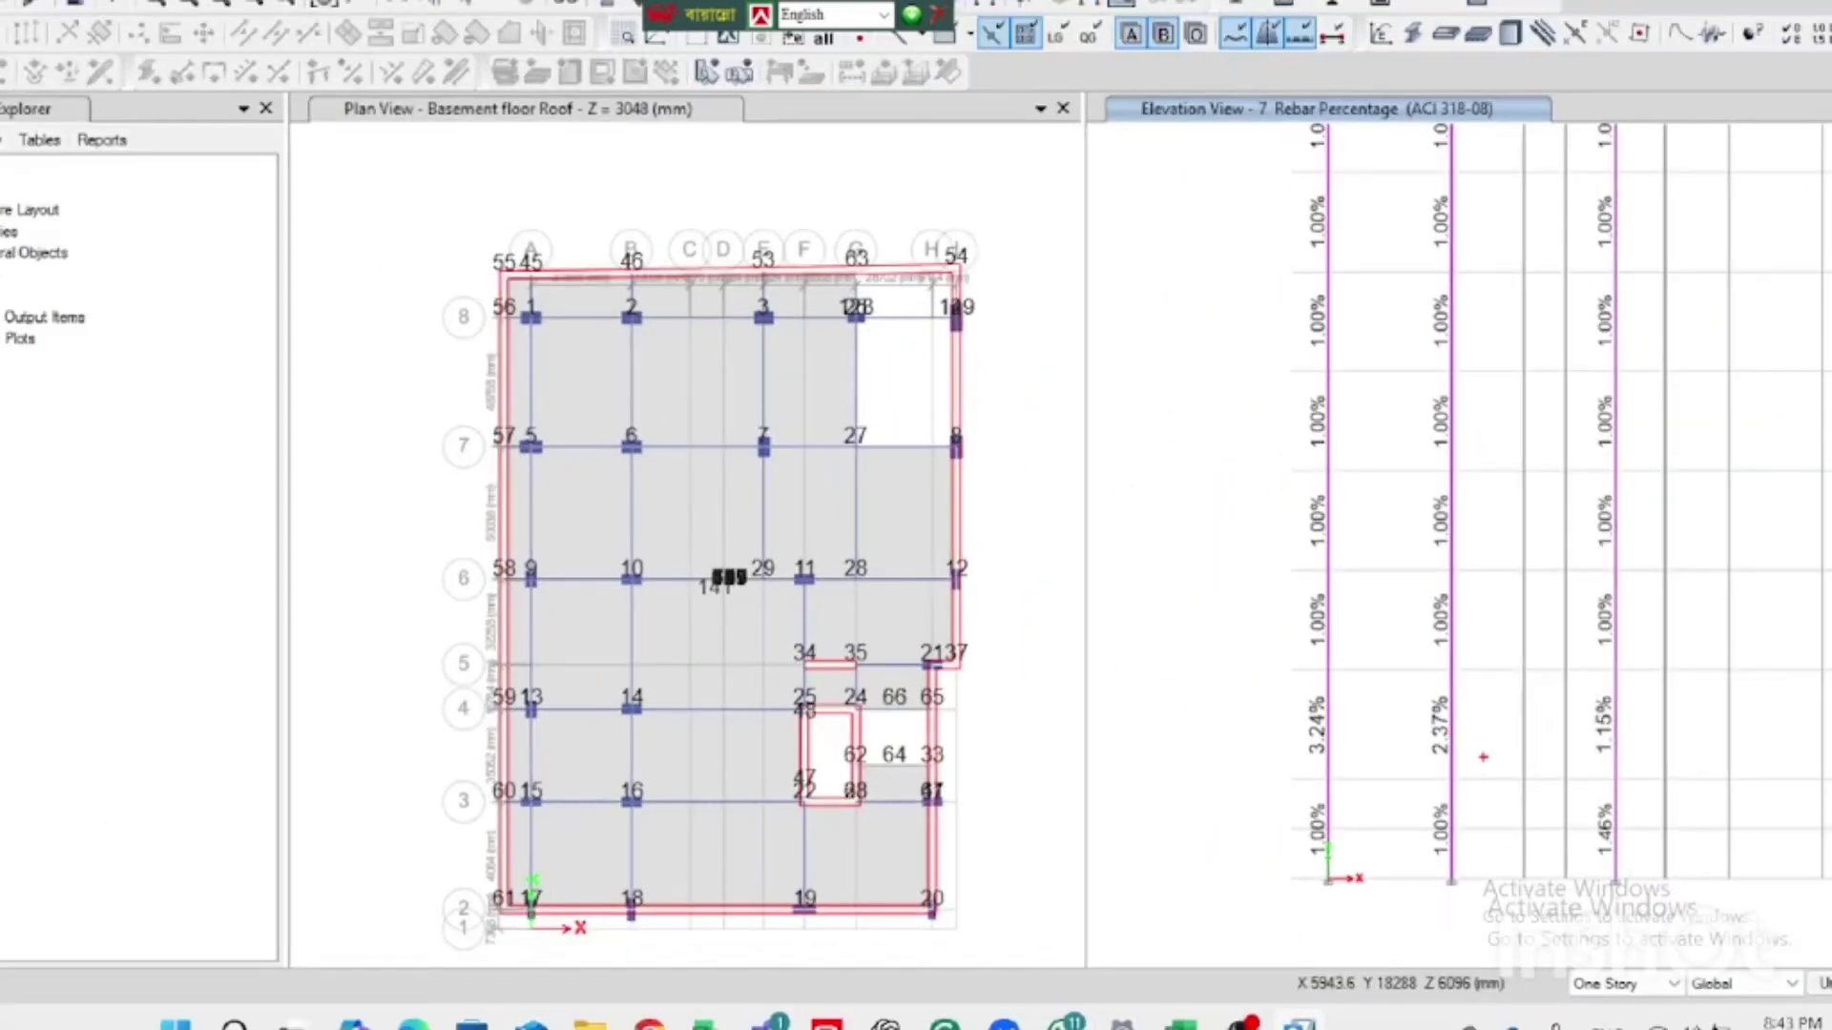
pyautogui.moveTo(1457, 742); pyautogui.dragTo(1508, 738)
pyautogui.moveTo(1460, 646); pyautogui.dragTo(1503, 643)
pyautogui.moveTo(1445, 527); pyautogui.dragTo(1506, 524)
pyautogui.moveTo(1463, 364)
pyautogui.mouseDown()
pyautogui.moveTo(1394, 437)
pyautogui.moveTo(1490, 465)
pyautogui.moveTo(1432, 355)
pyautogui.mouseUp()
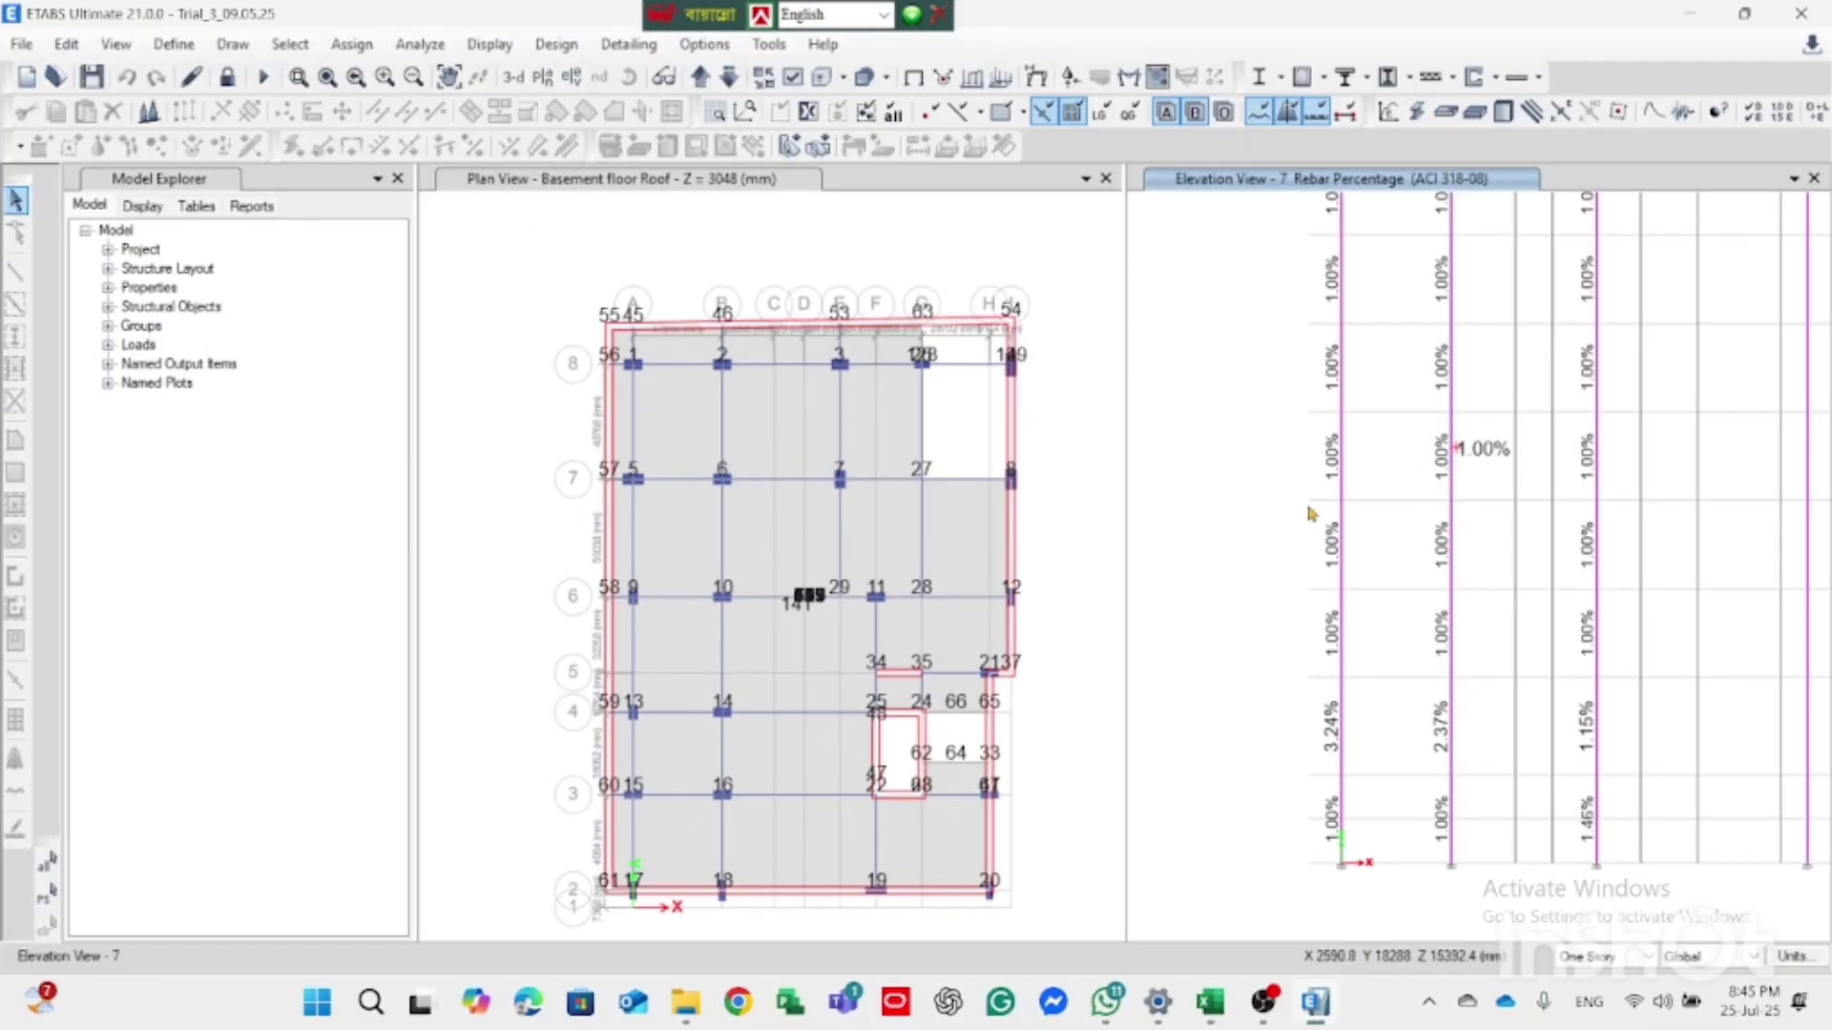
# Step: Examine the rebar percentages of the grid 7 columns over the full building height
pyautogui.scroll(1, 1305, 520)
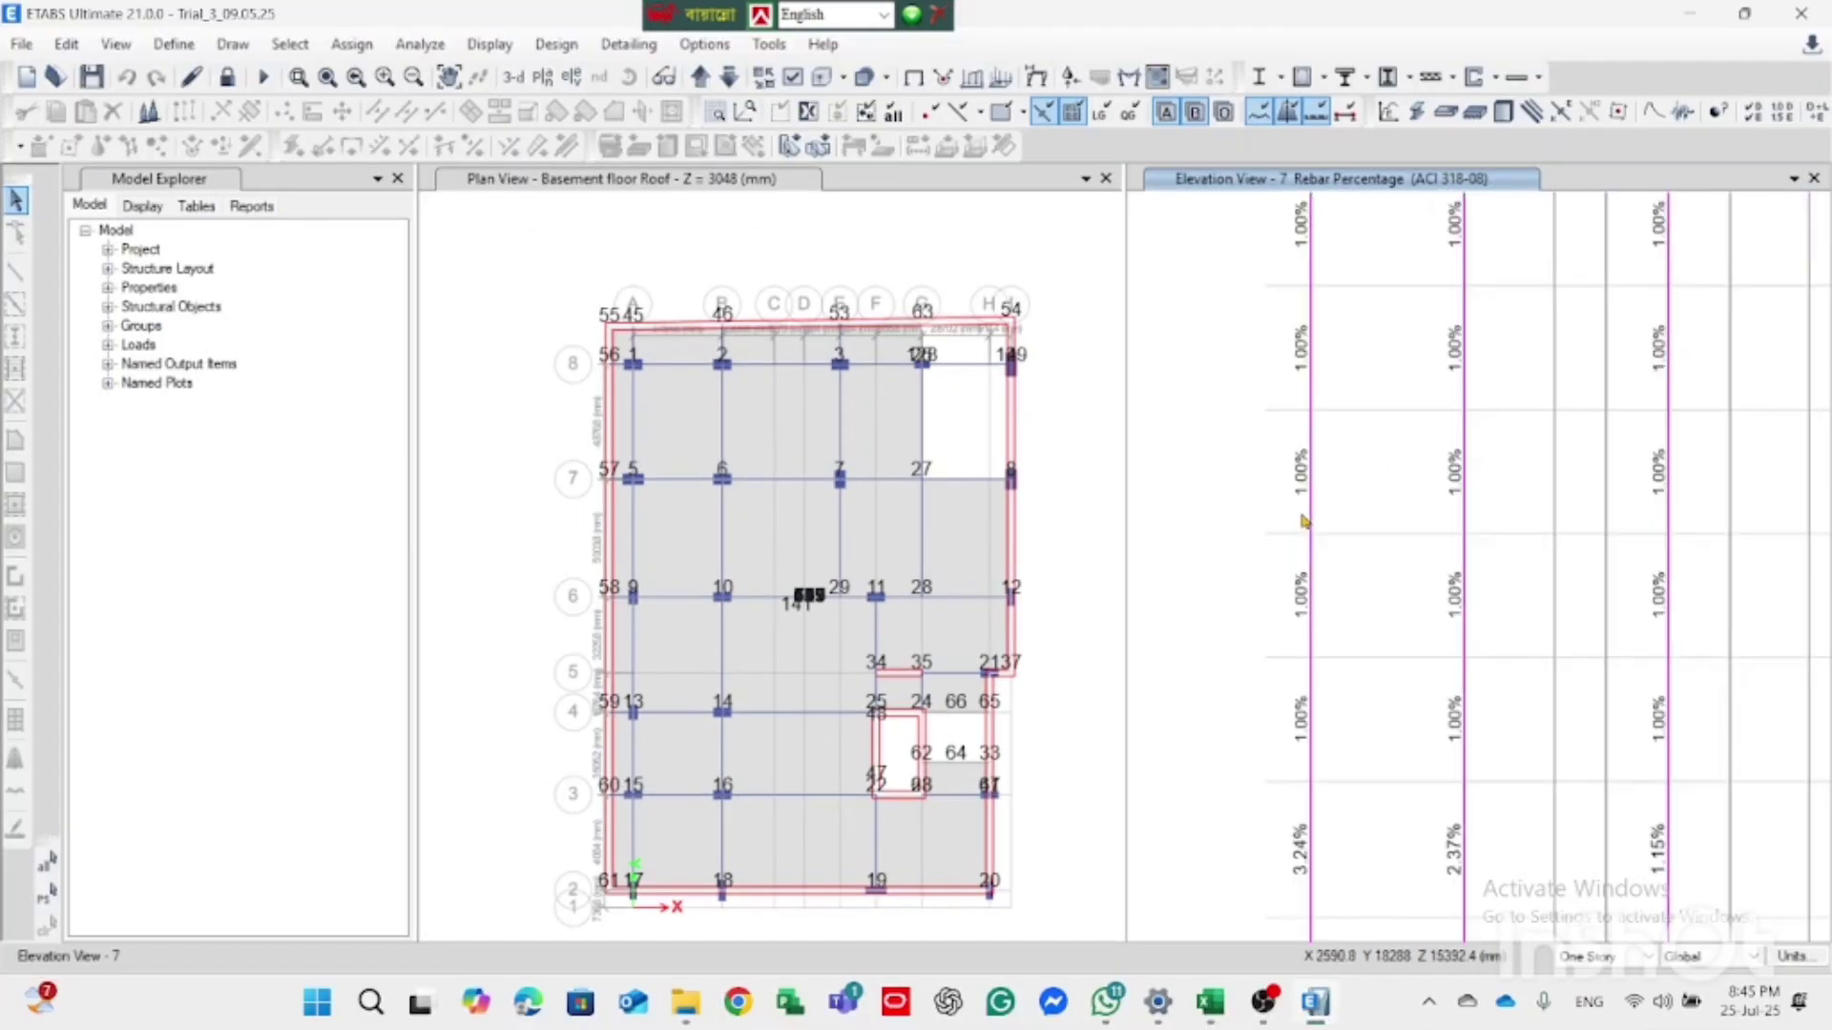
pyautogui.scroll(-1, 1317, 563)
pyautogui.scroll(-1, 1393, 572)
pyautogui.scroll(-1, 1481, 616)
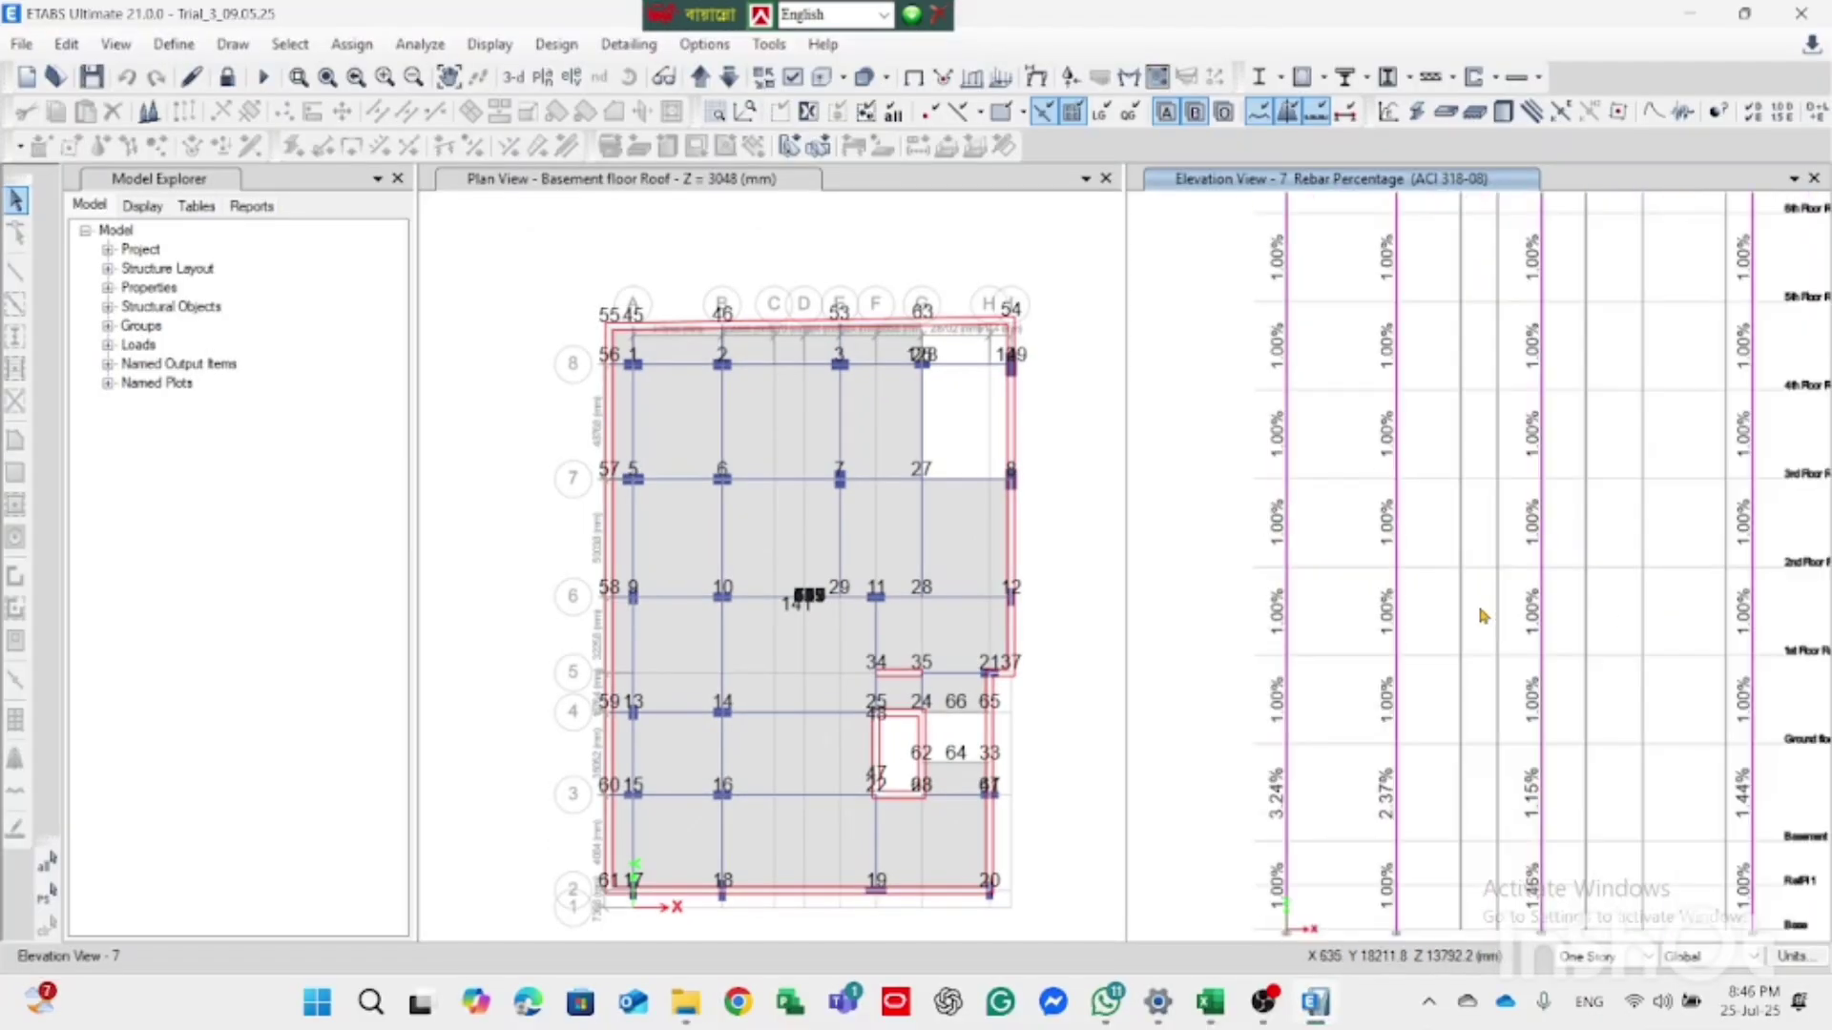
pyautogui.scroll(-1, 1482, 615)
pyautogui.scroll(-1, 1469, 586)
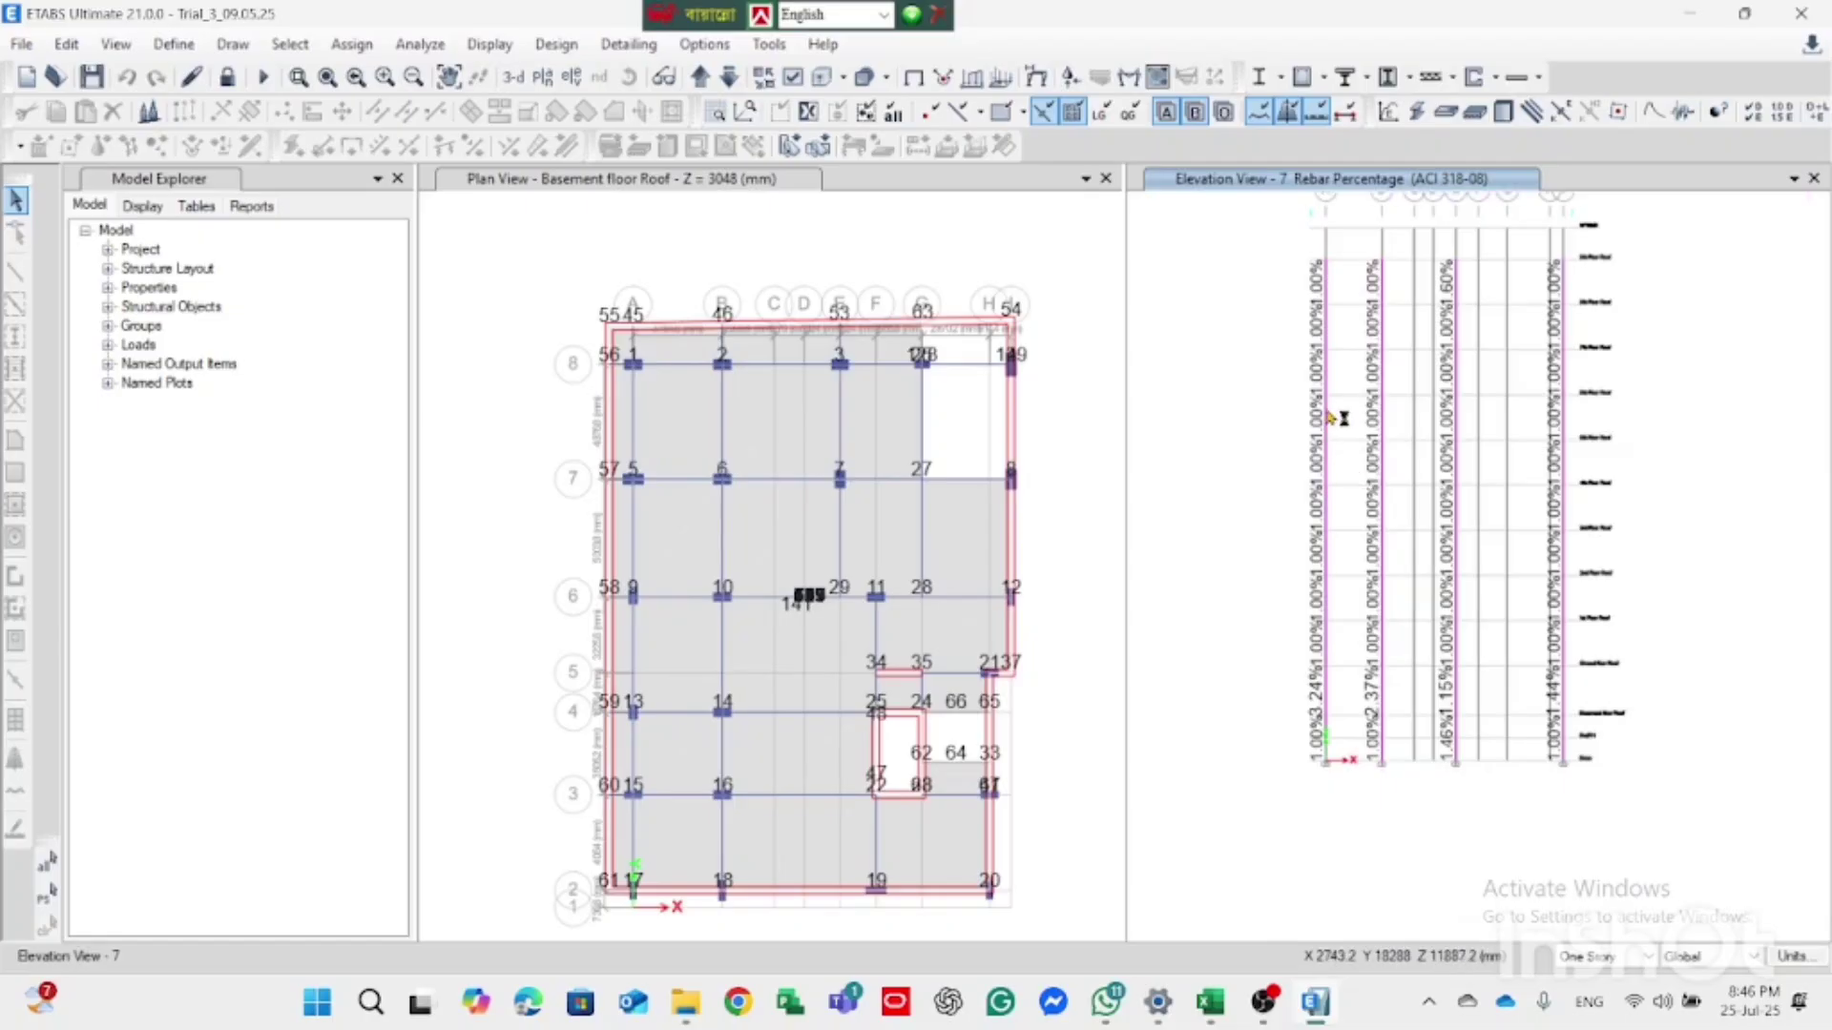
pyautogui.scroll(-2, 1332, 418)
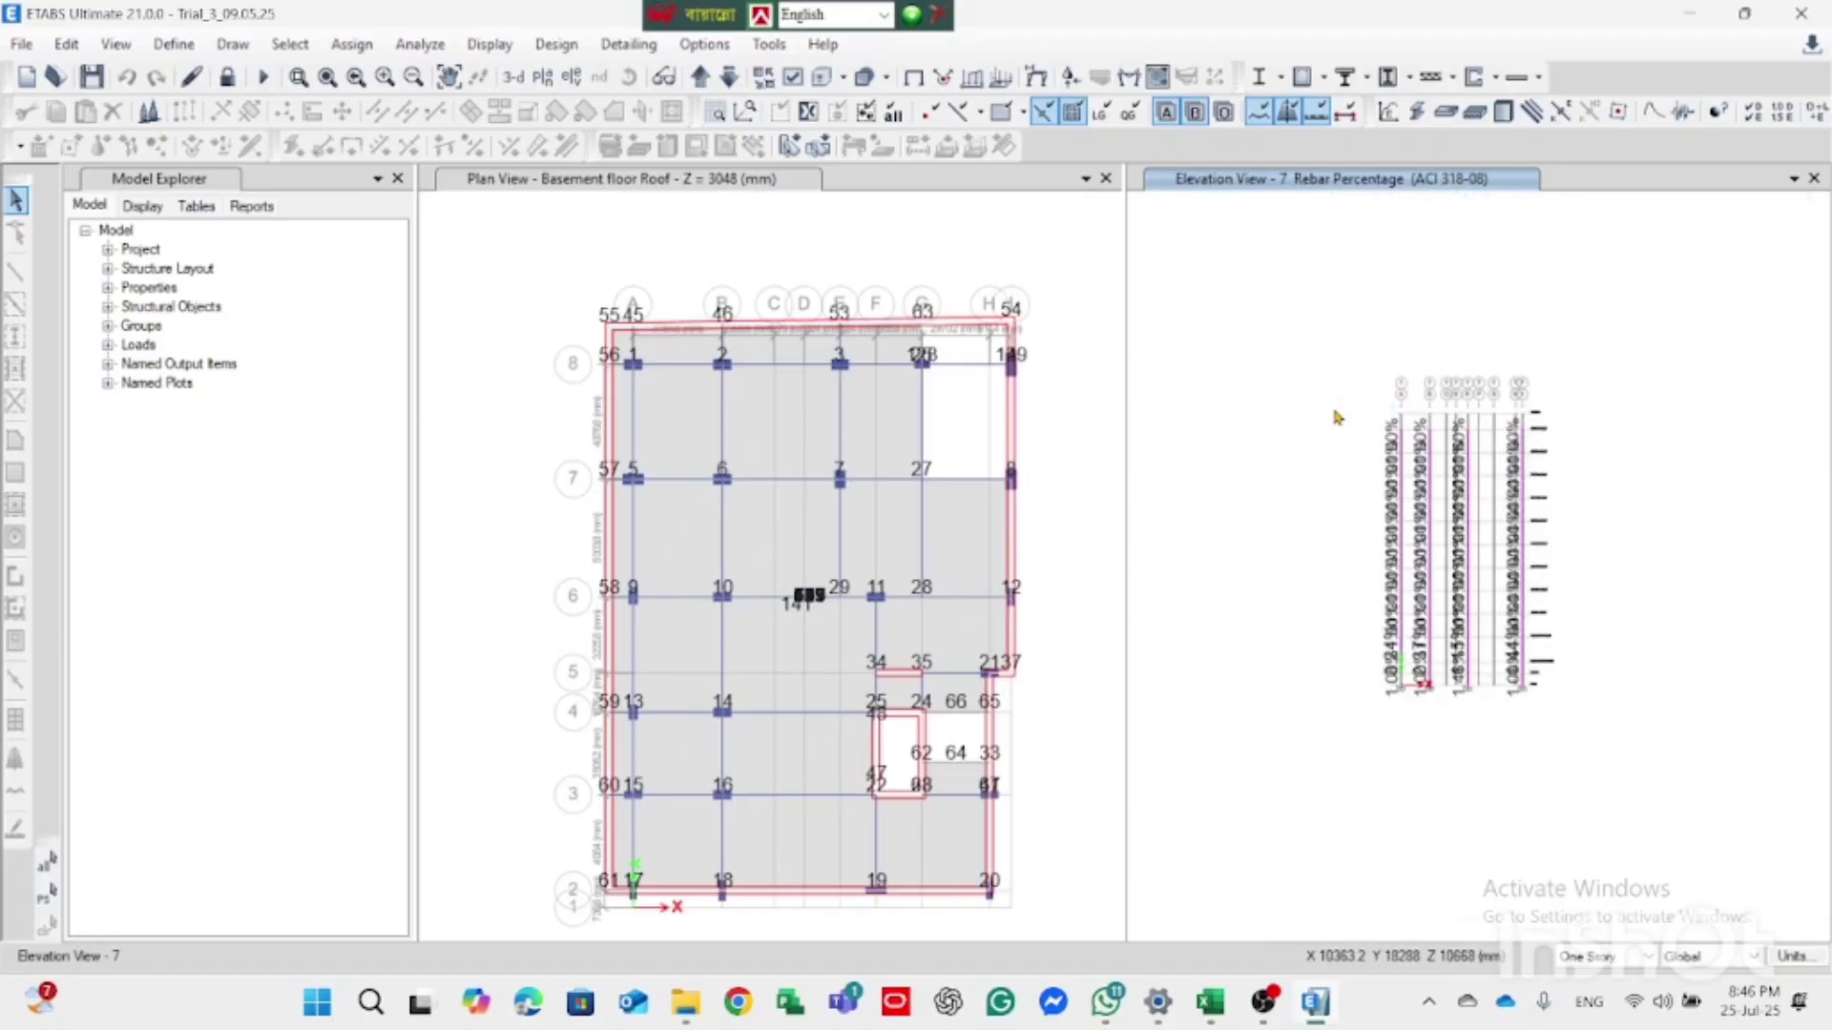
pyautogui.scroll(-3, 1336, 410)
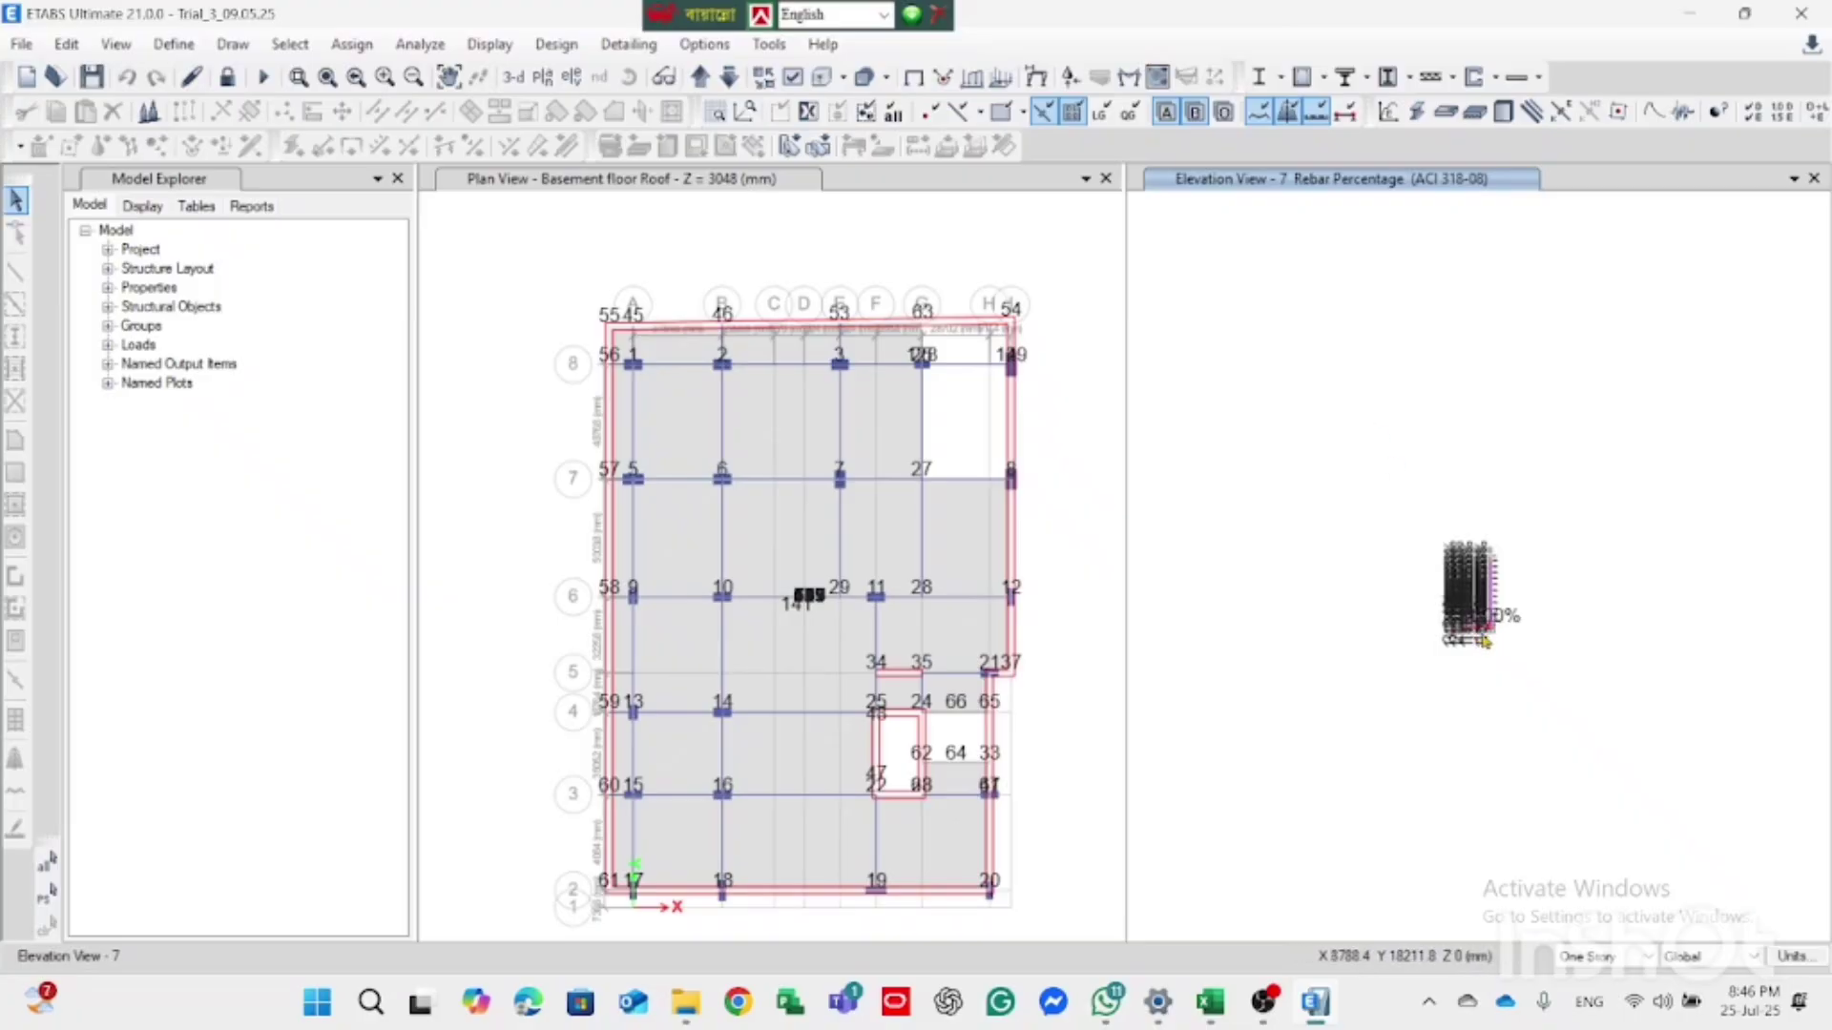
pyautogui.scroll(2, 1478, 570)
pyautogui.scroll(3, 1478, 570)
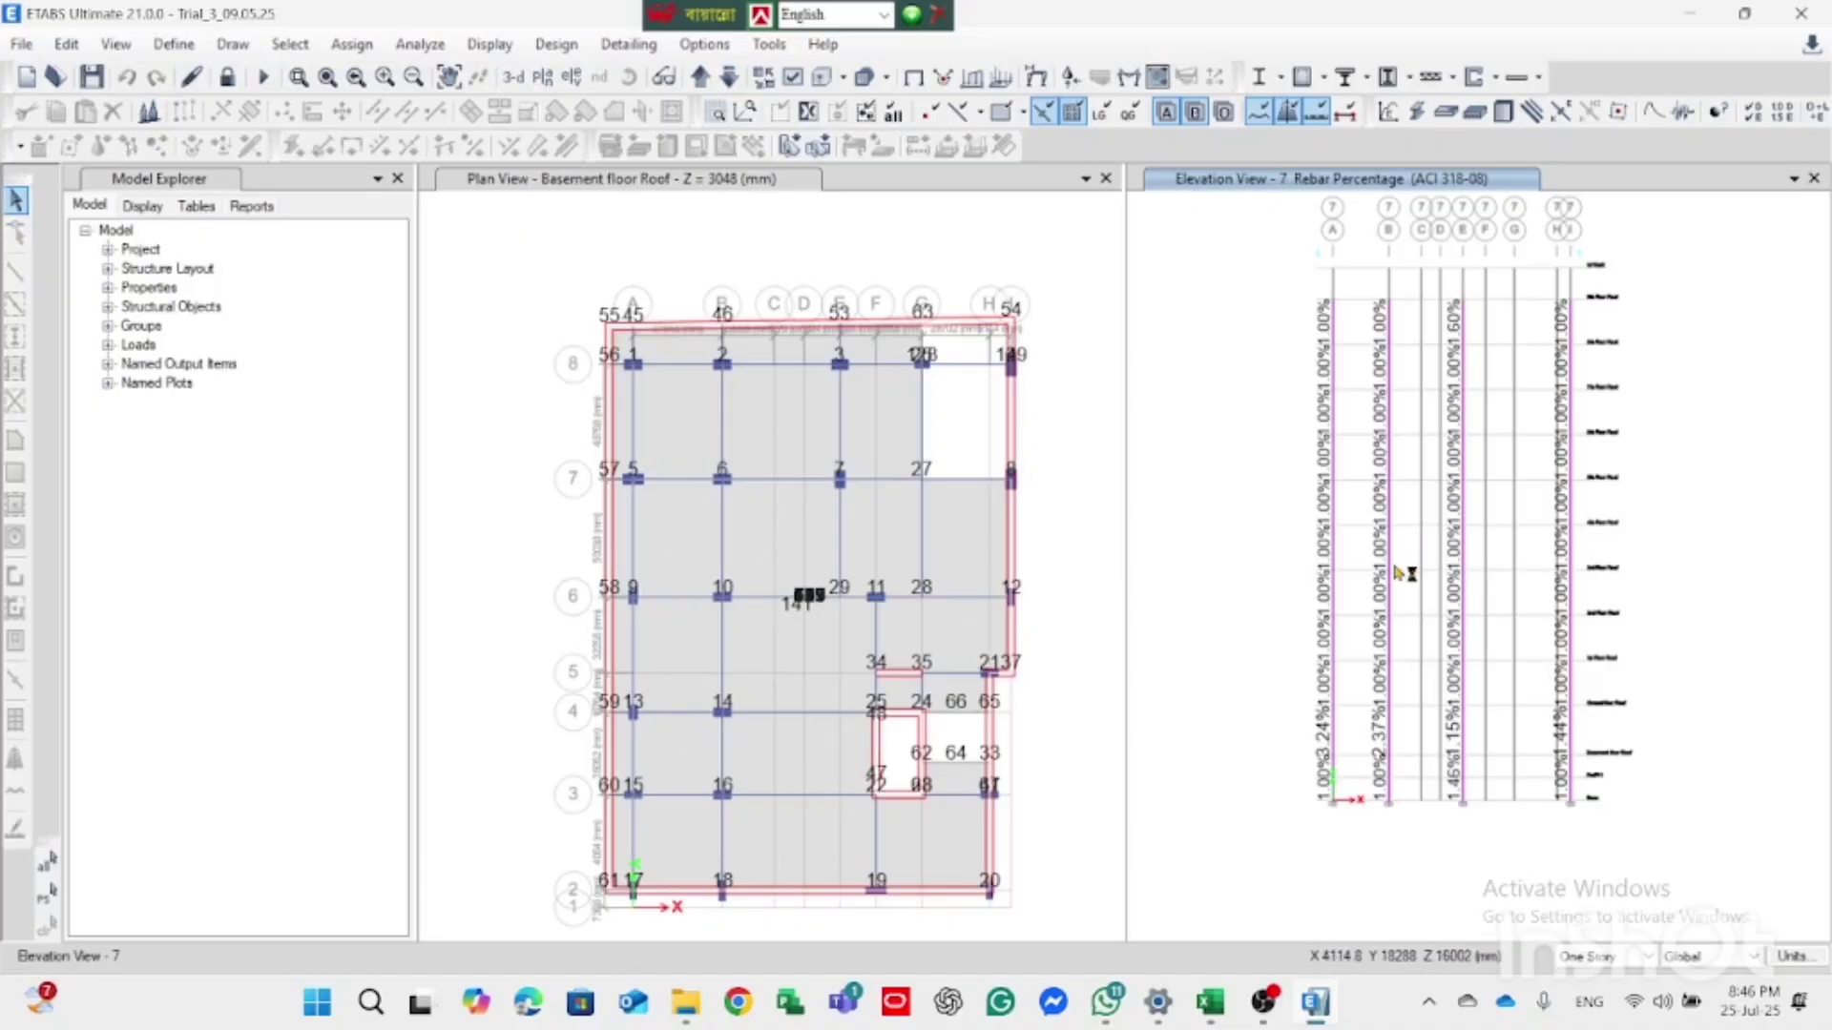
pyautogui.moveTo(1395, 591)
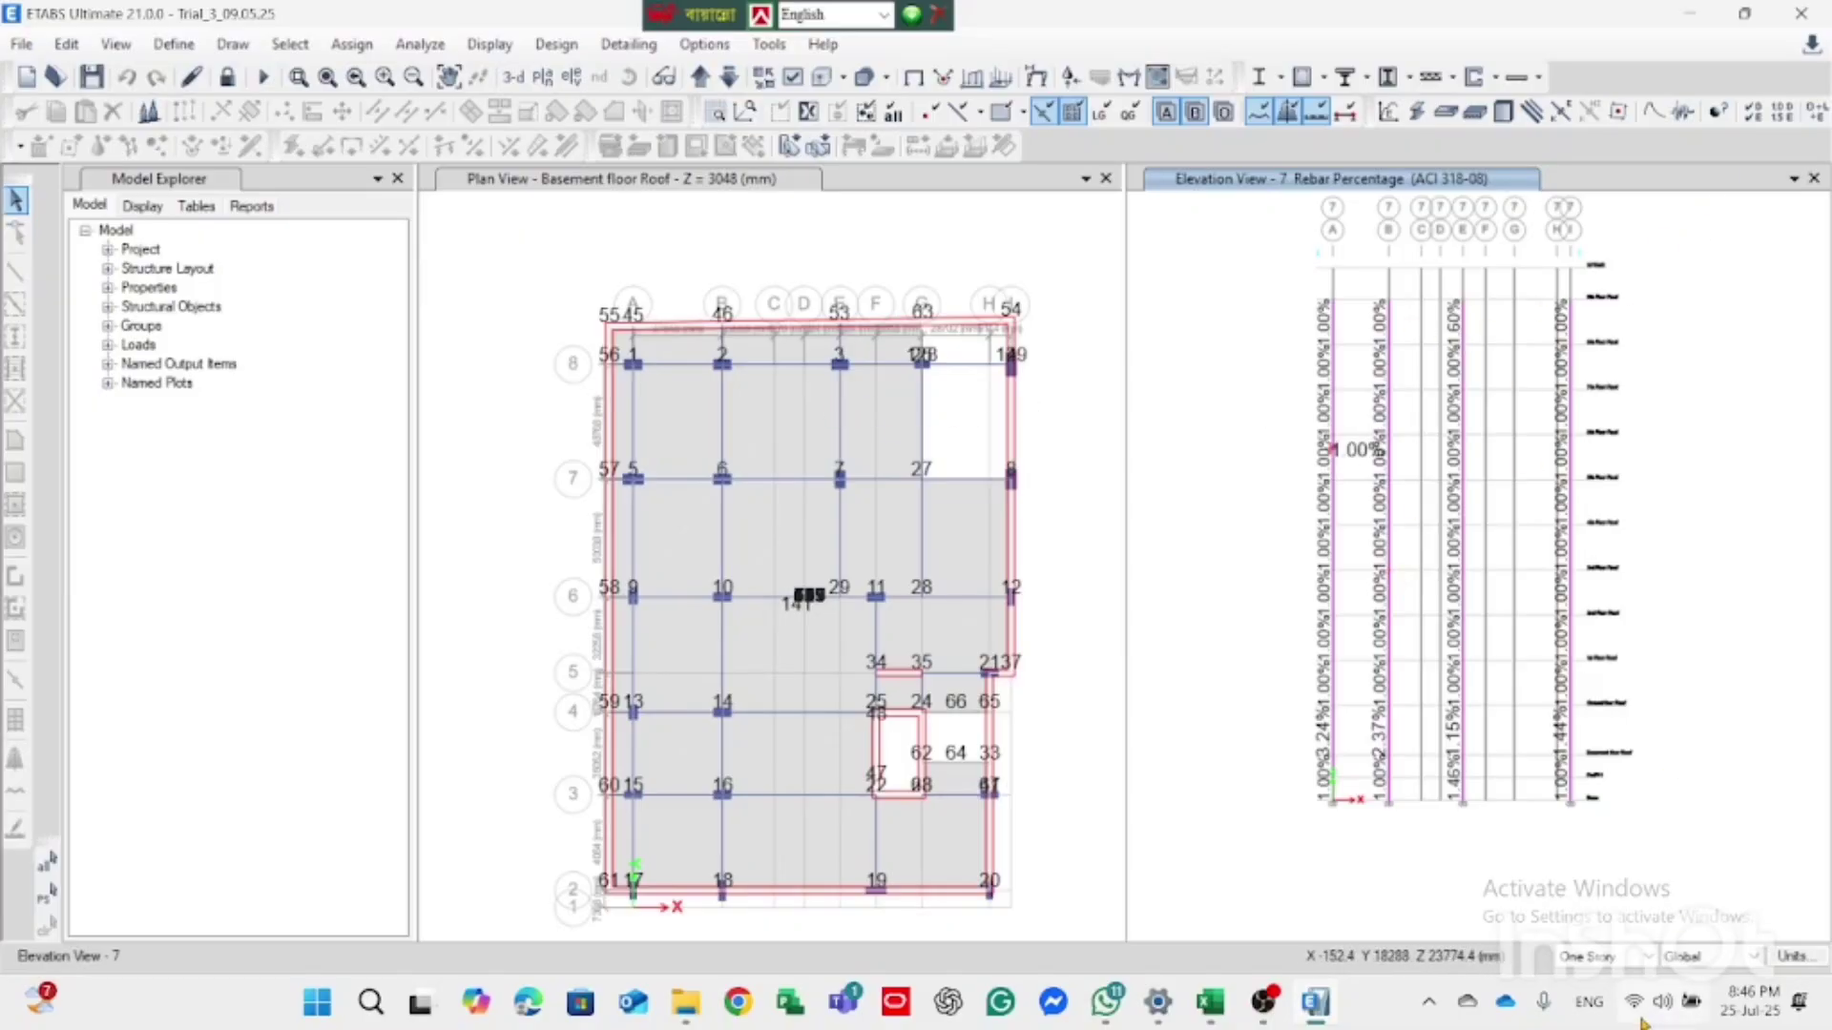
# Step: Set the plan's story scope to All Stories and select the column at grid B-8 in the basement roof plan
pyautogui.click(1634, 958)
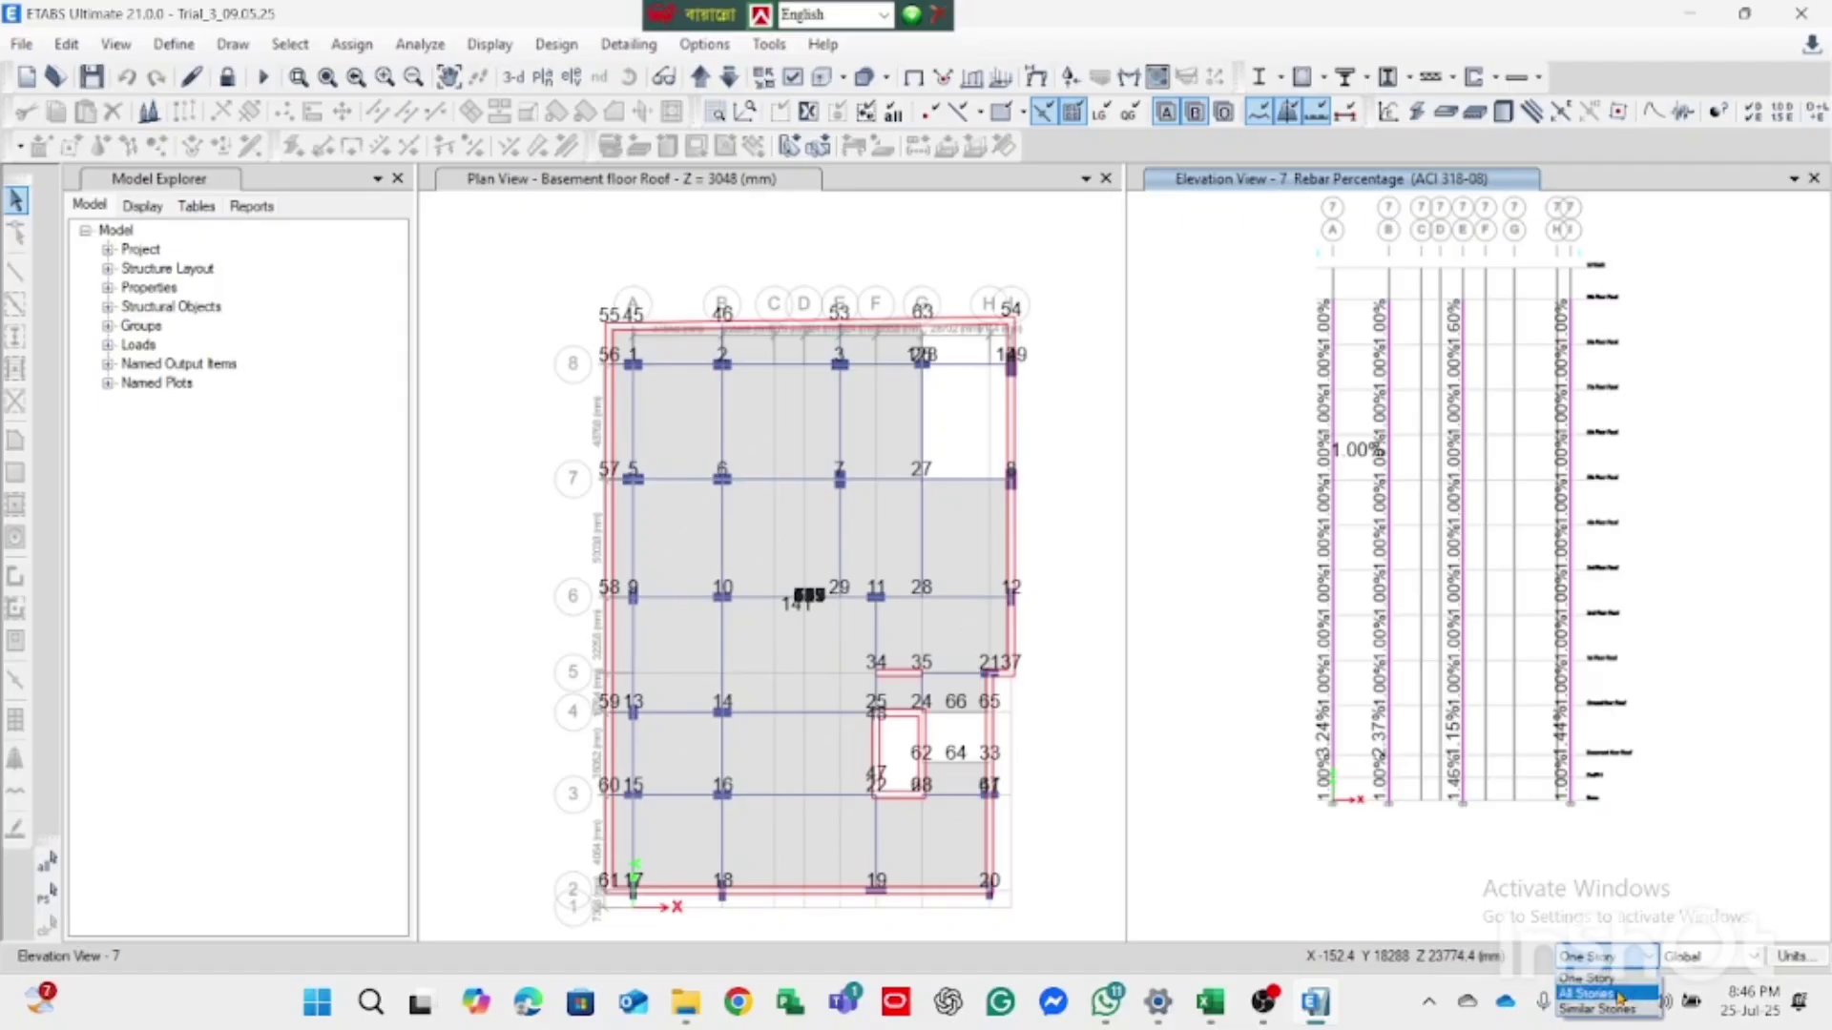
pyautogui.click(1619, 995)
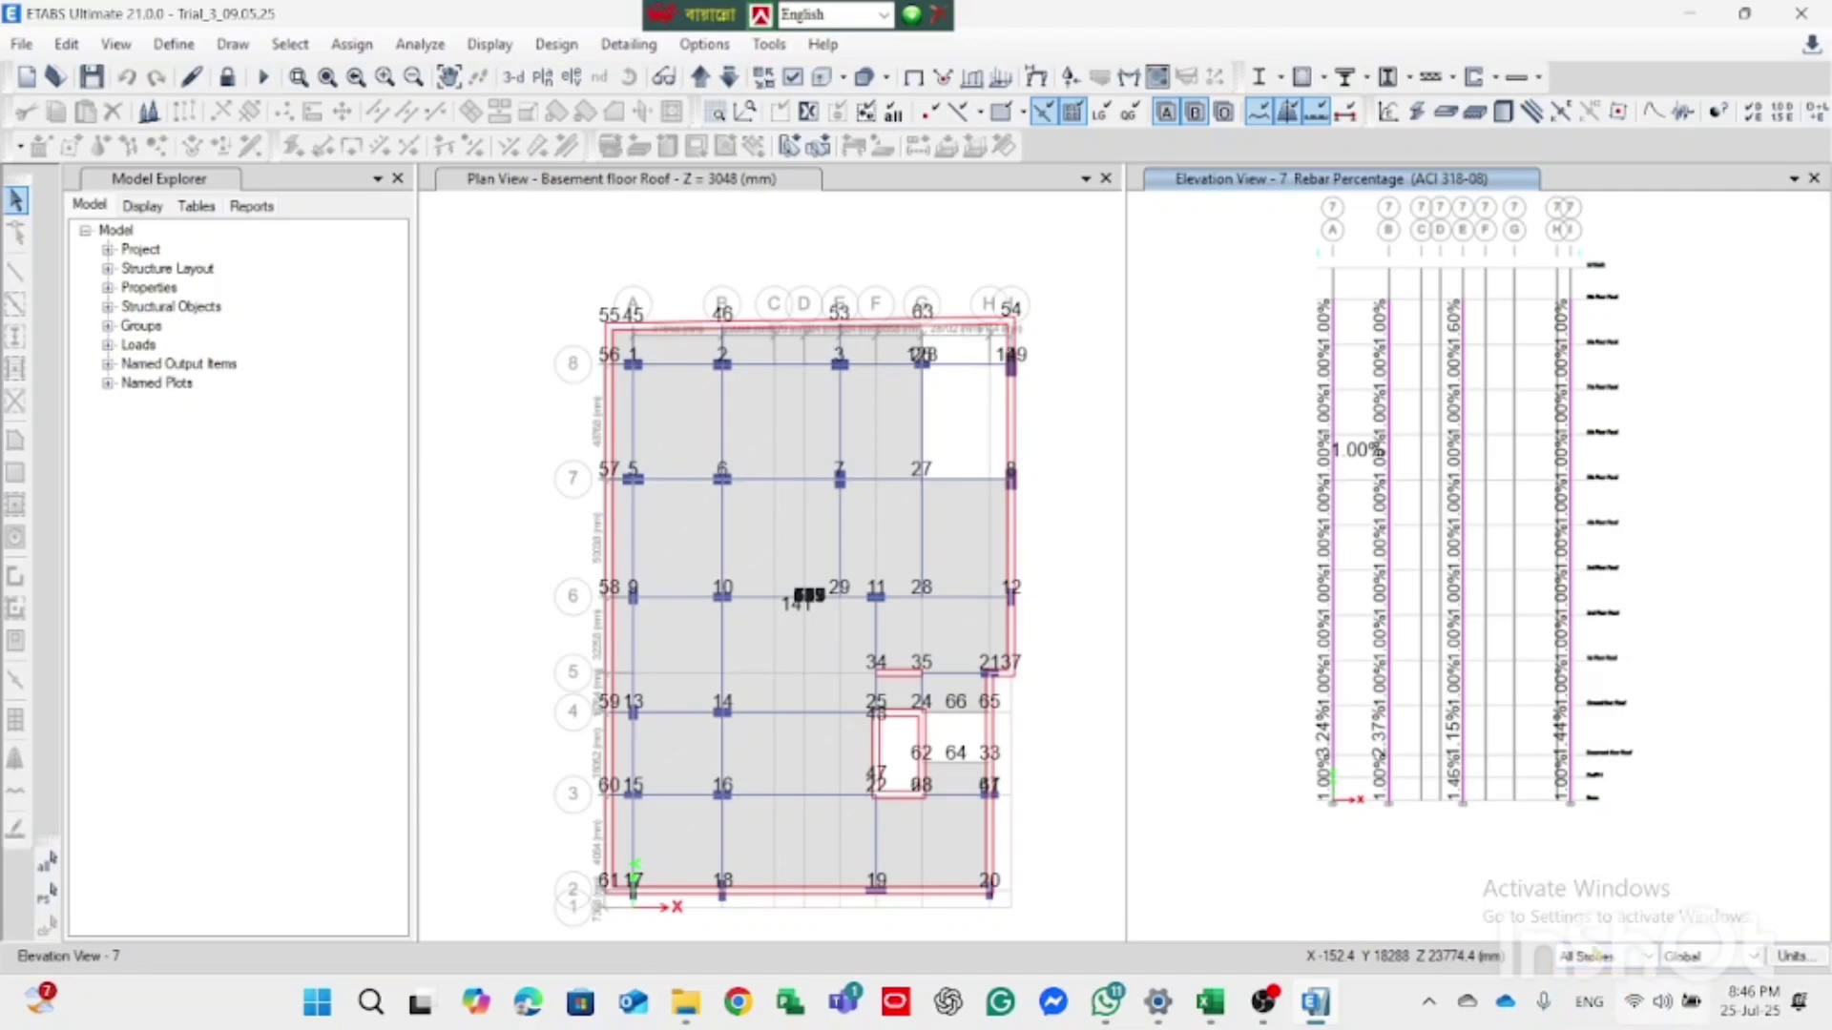
pyautogui.click(750, 394)
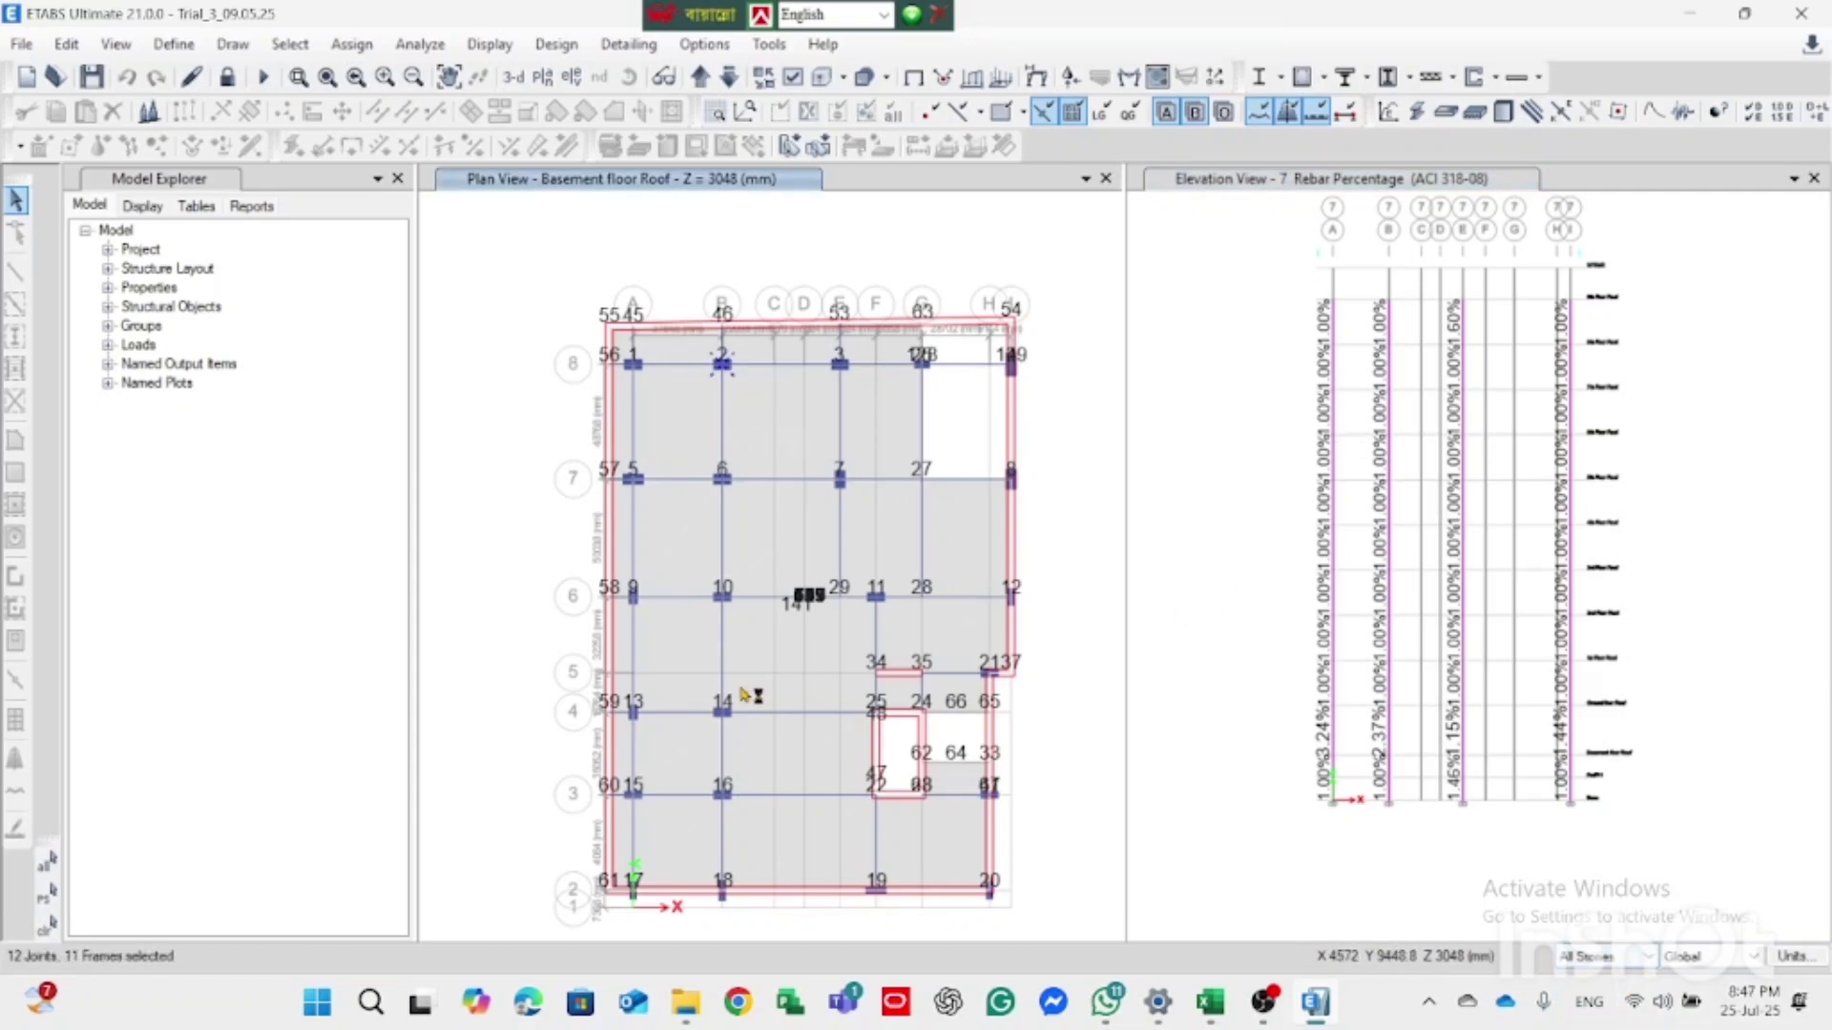
# Step: Change the rebar percentage elevation to grid line 8 to check the selected column over its height
pyautogui.click(1469, 184)
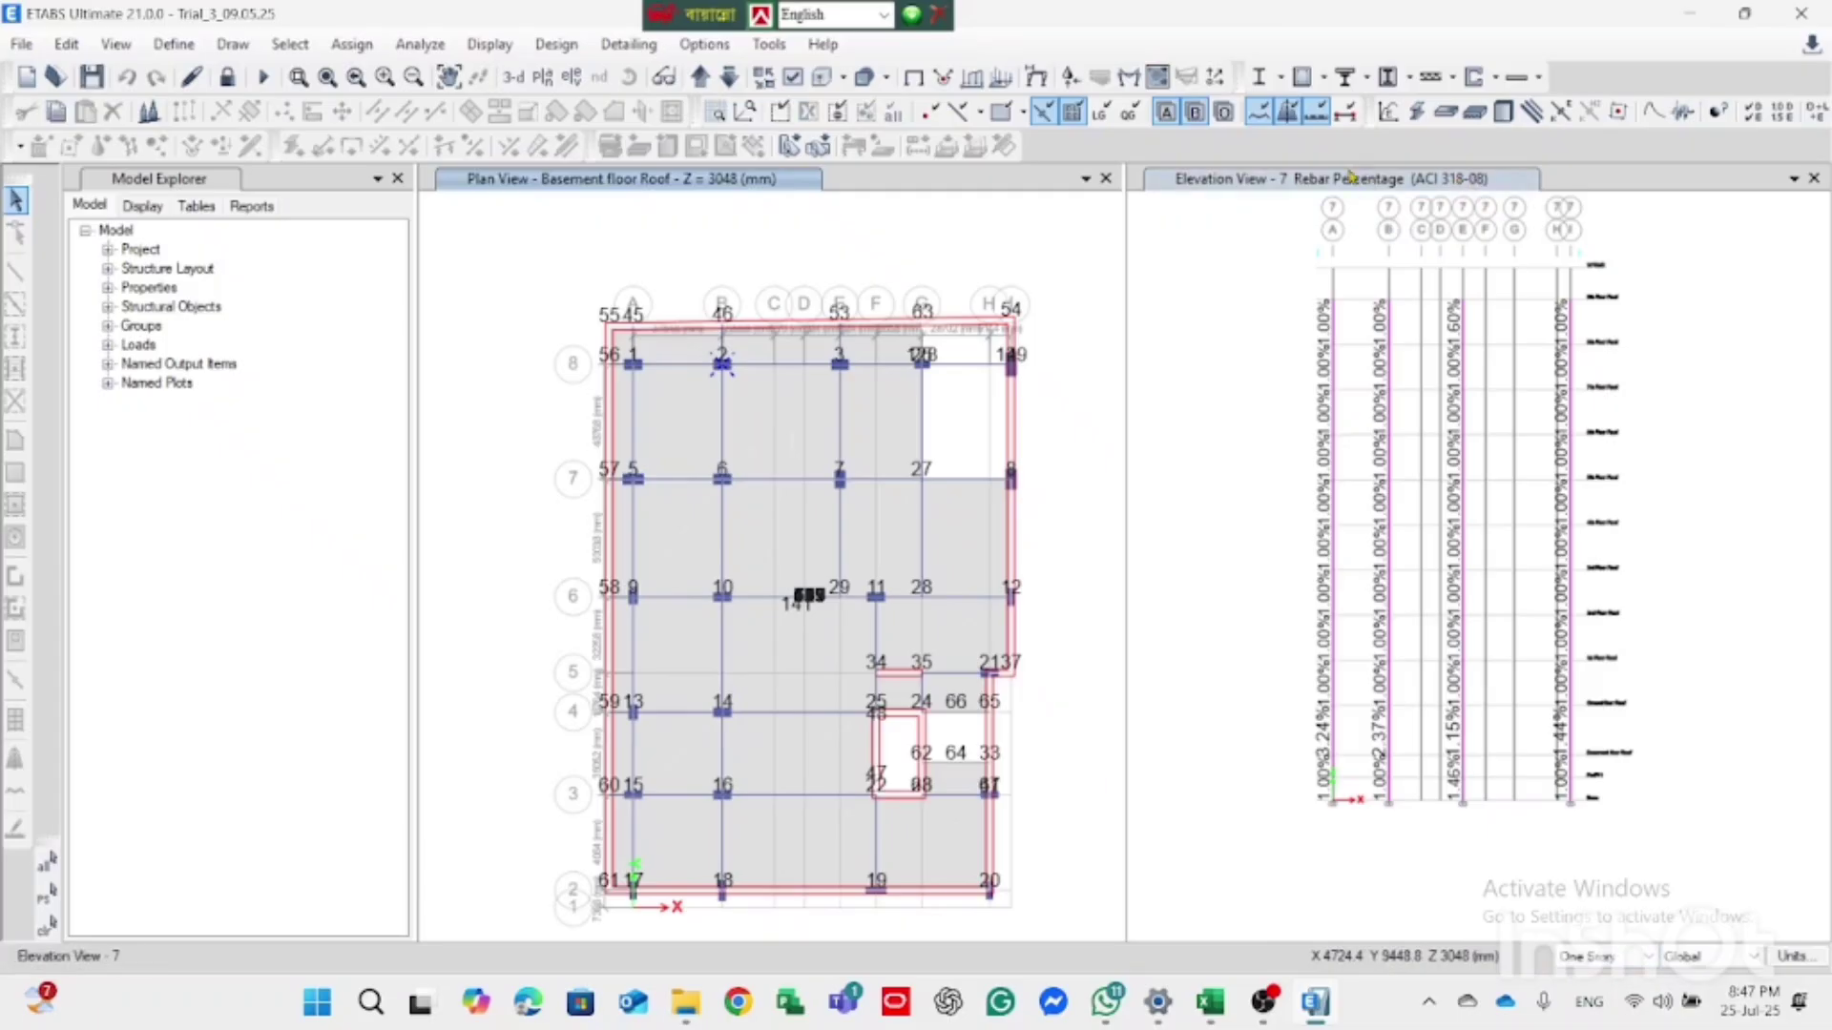
pyautogui.click(701, 78)
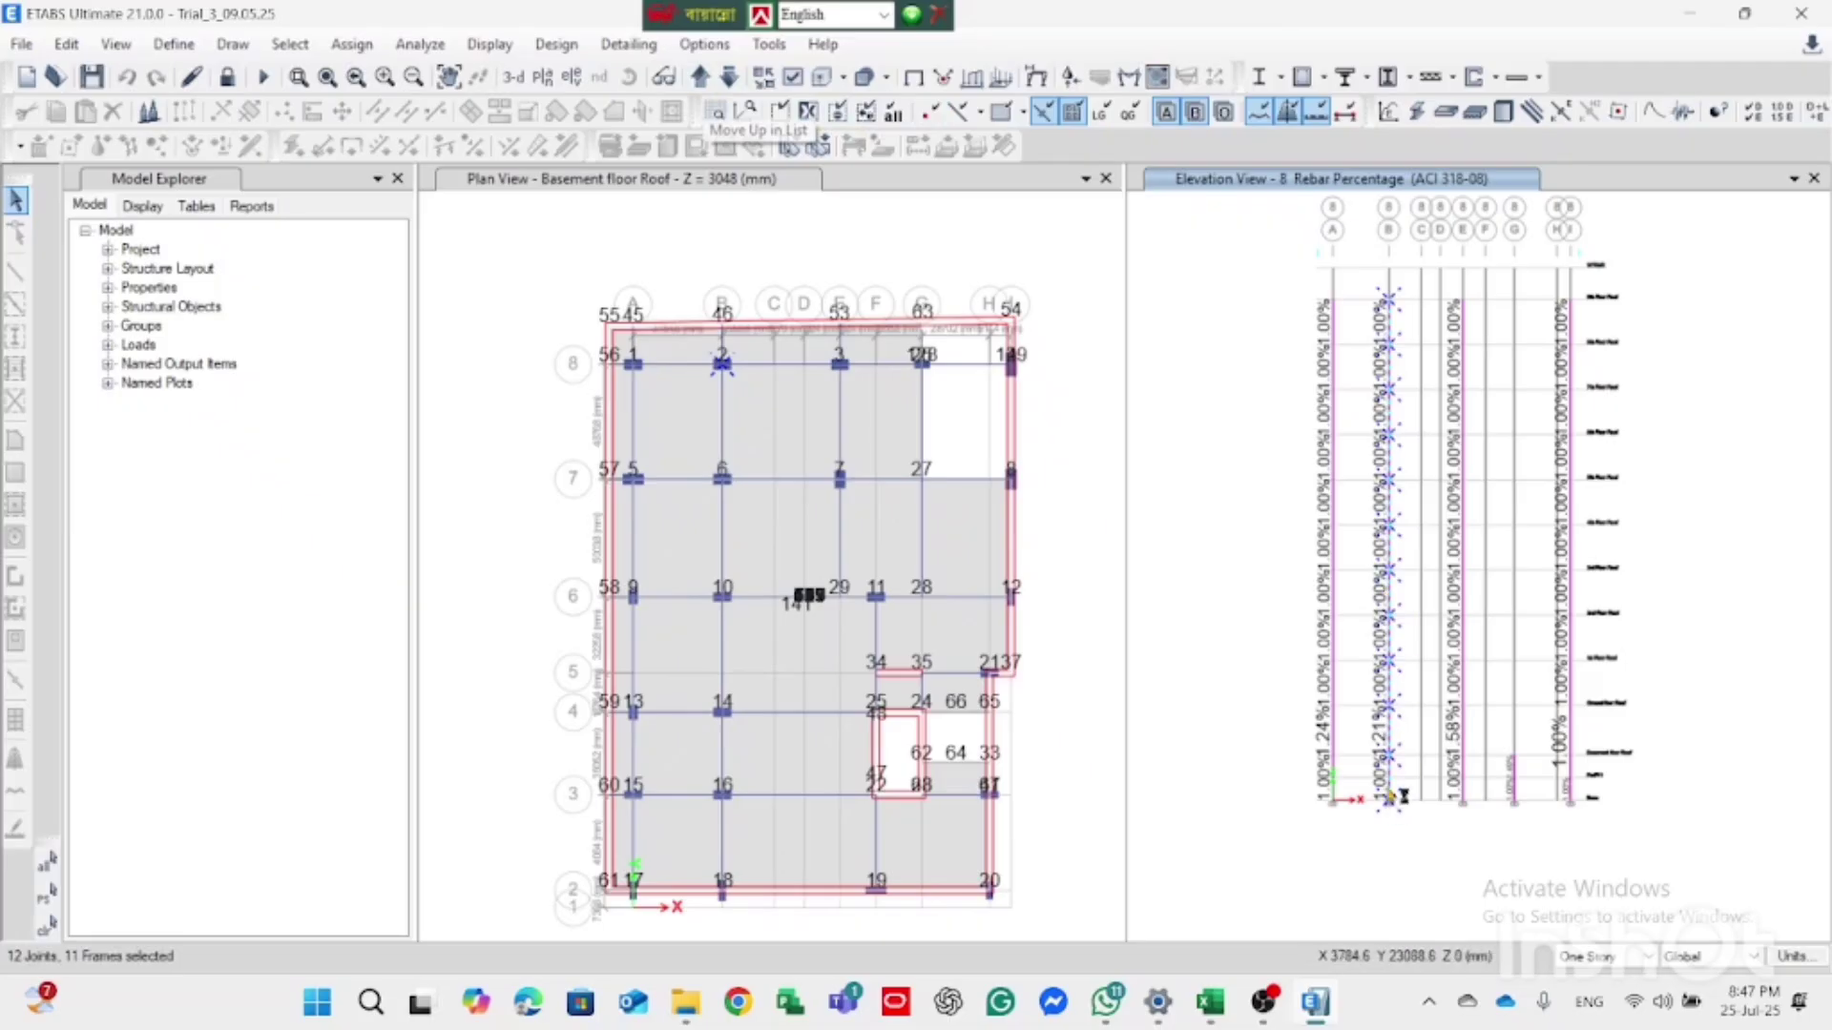
pyautogui.moveTo(1395, 322)
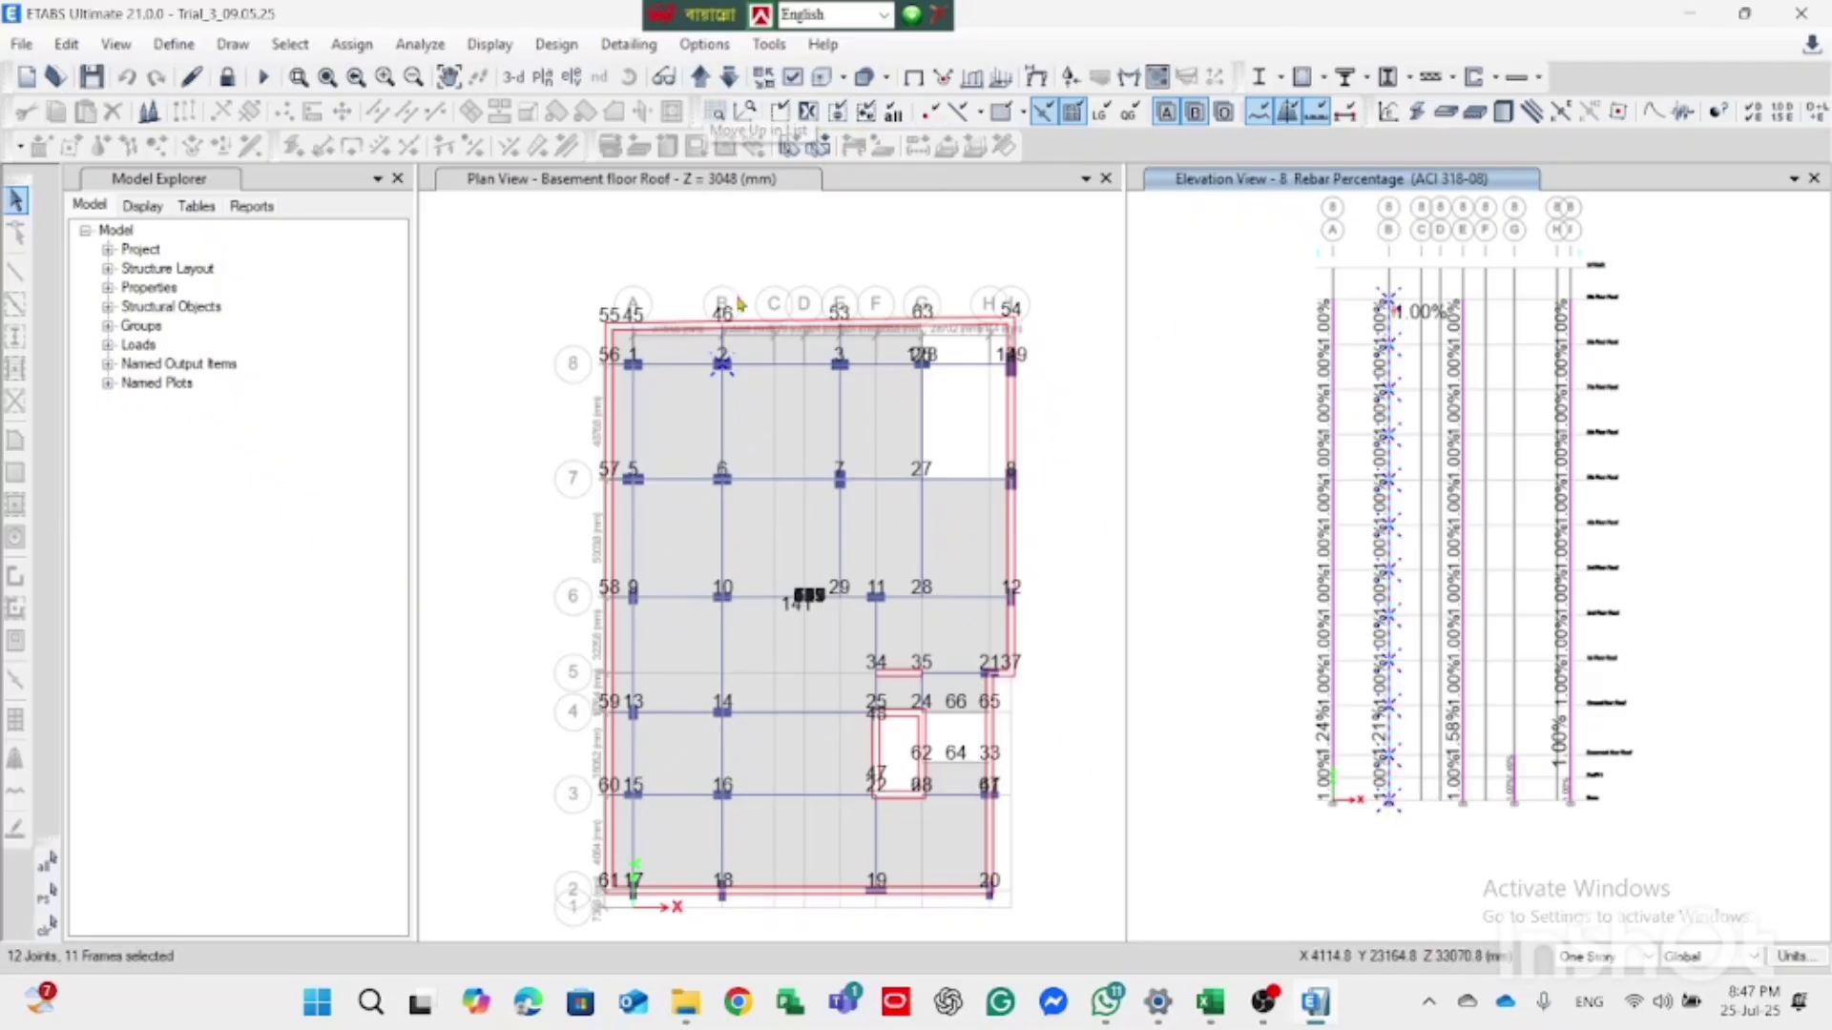
pyautogui.click(351, 44)
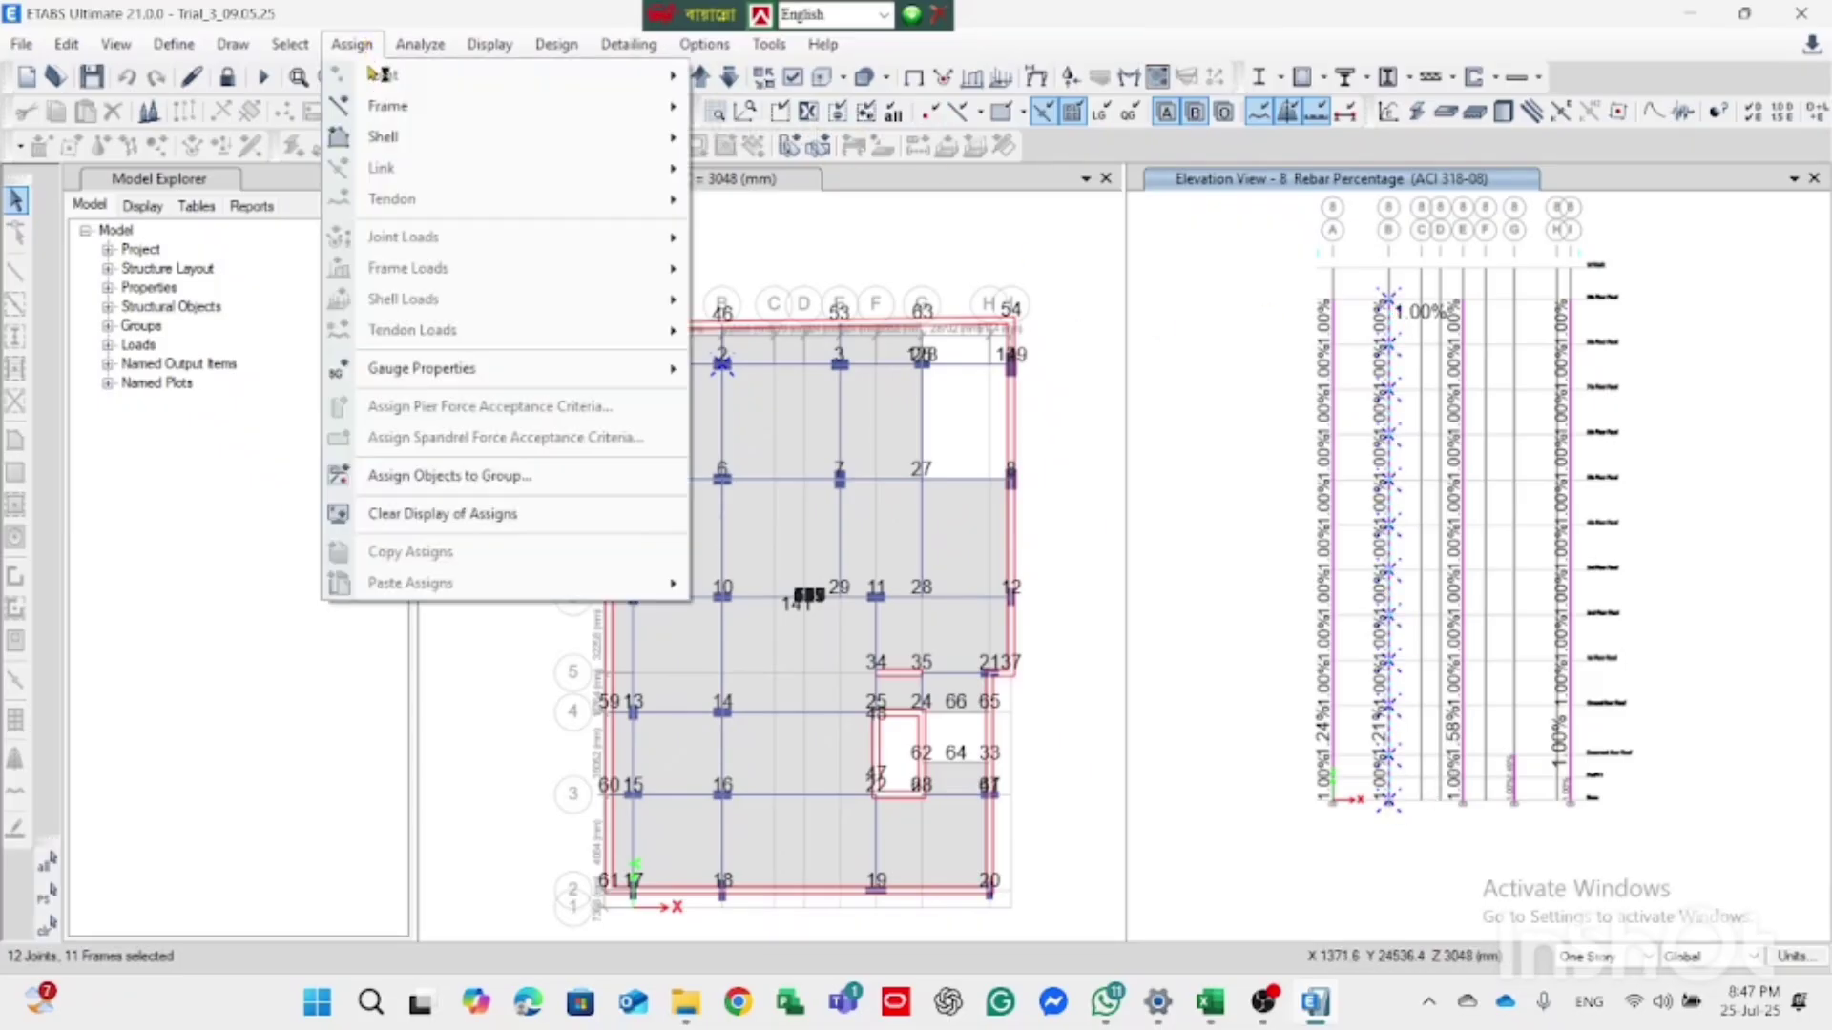
pyautogui.moveTo(403, 113)
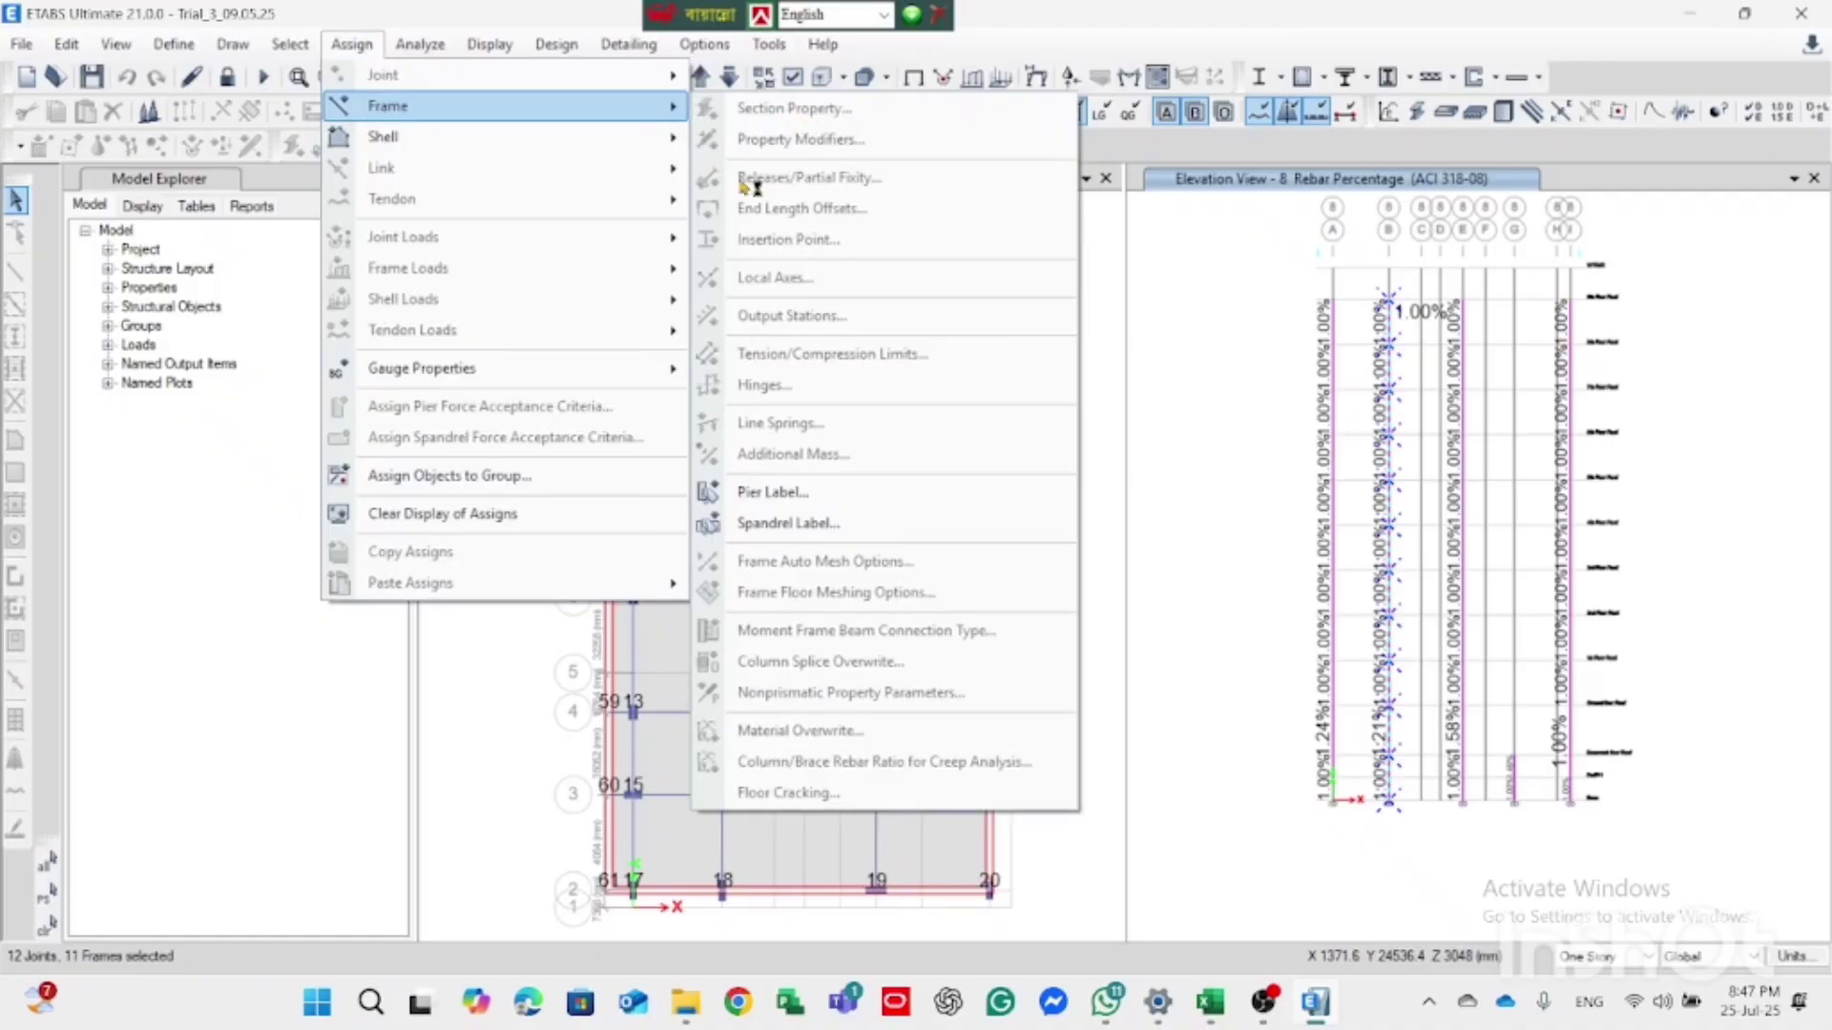
pyautogui.press('Escape')
pyautogui.press('Escape')
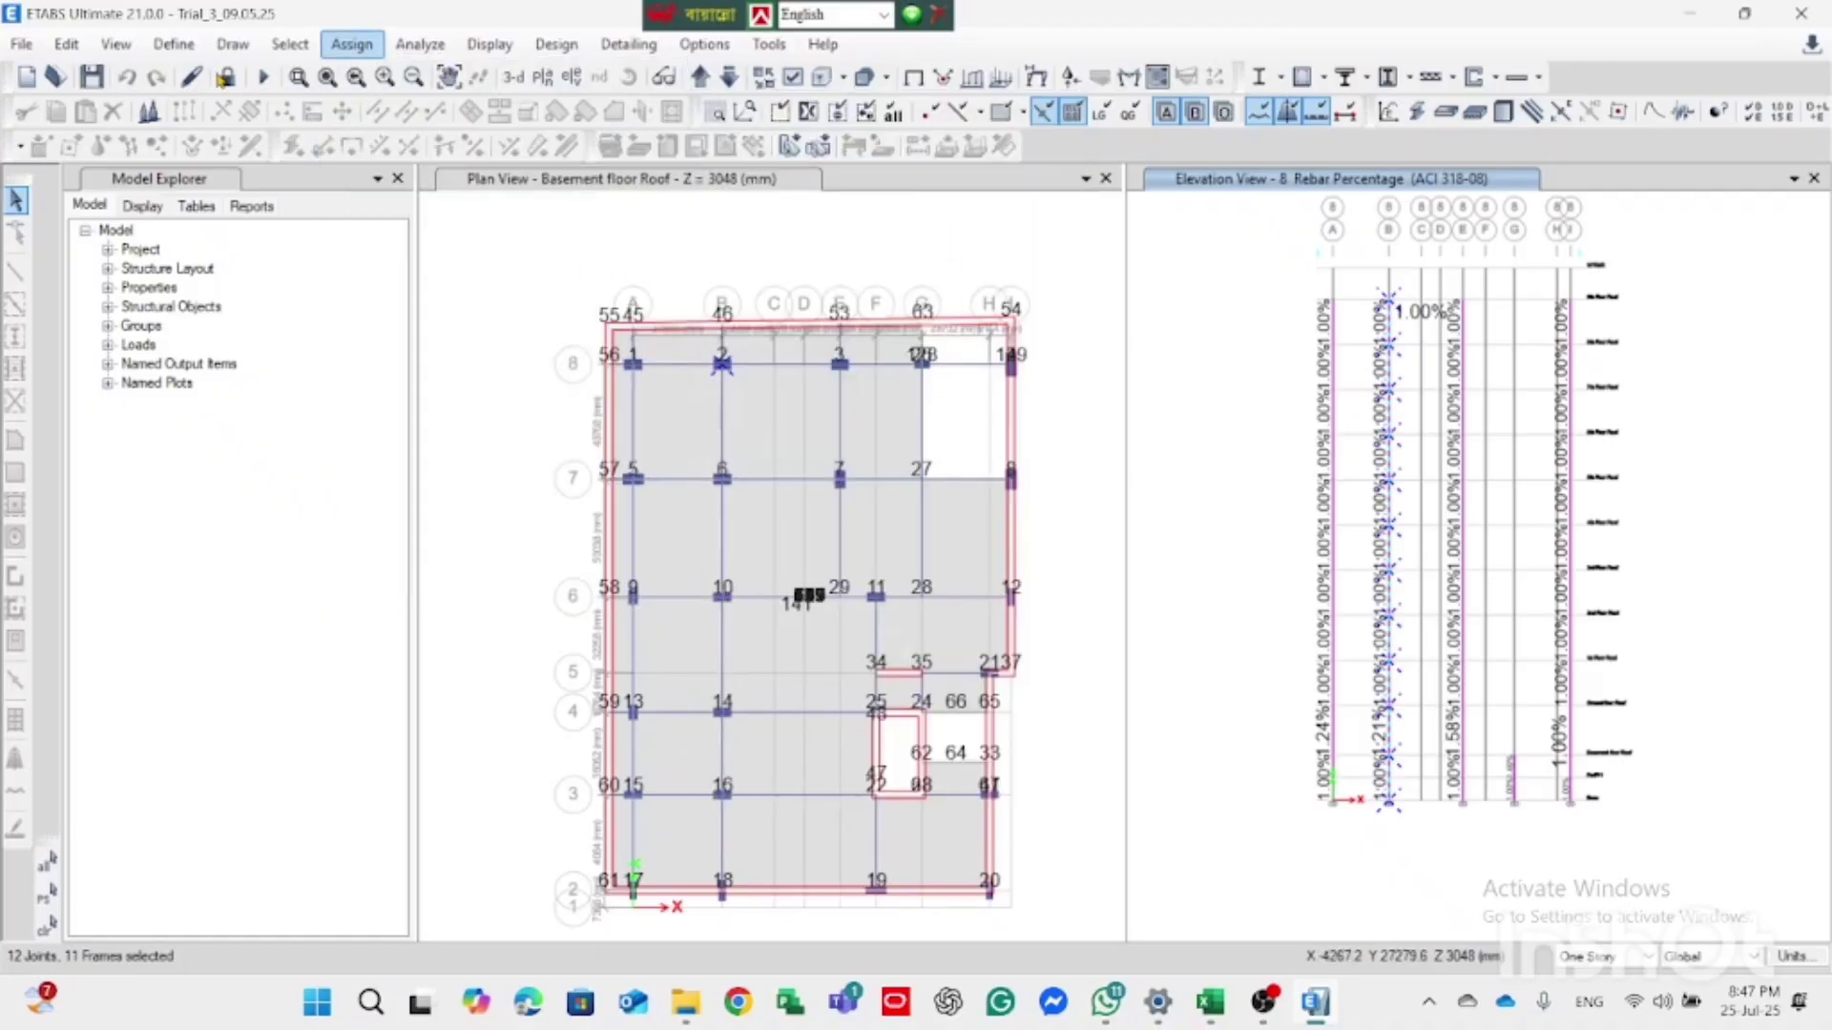
# Step: Unlock the model and pick section C15X25 in the frame section assignment for the selected grid B-8 column
pyautogui.click(227, 76)
pyautogui.click(952, 588)
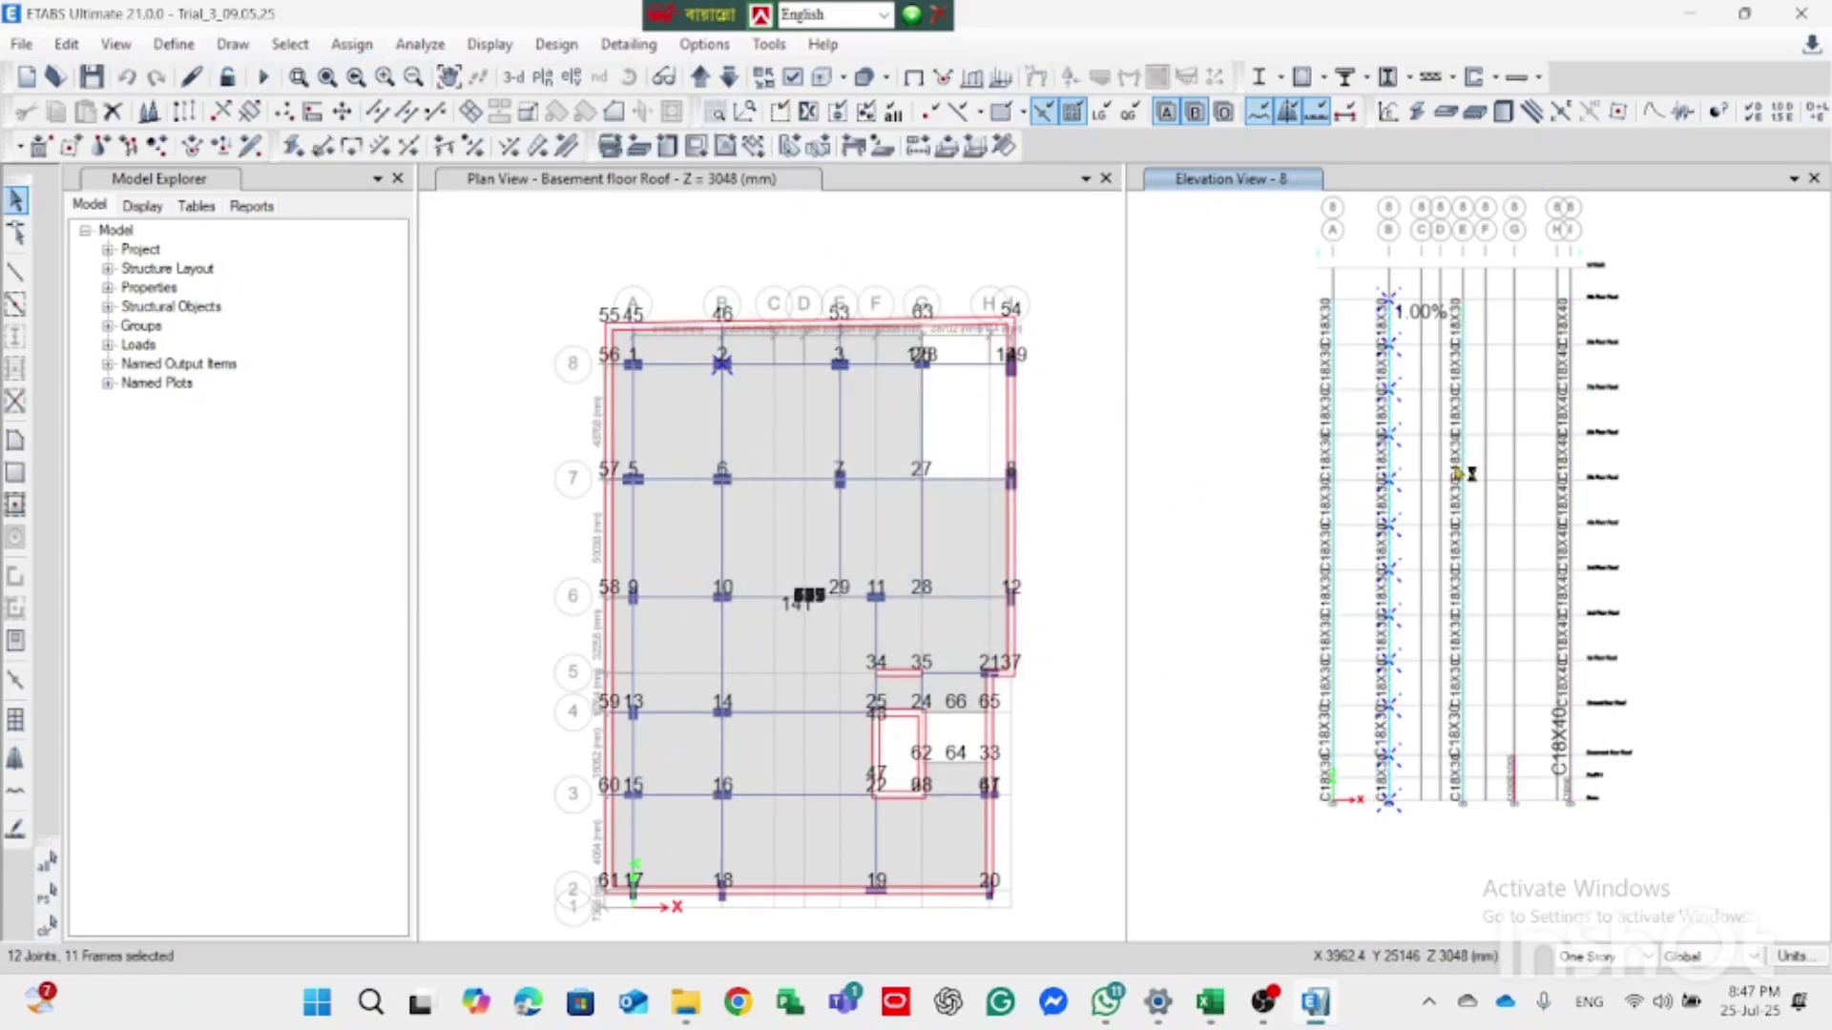
pyautogui.click(352, 45)
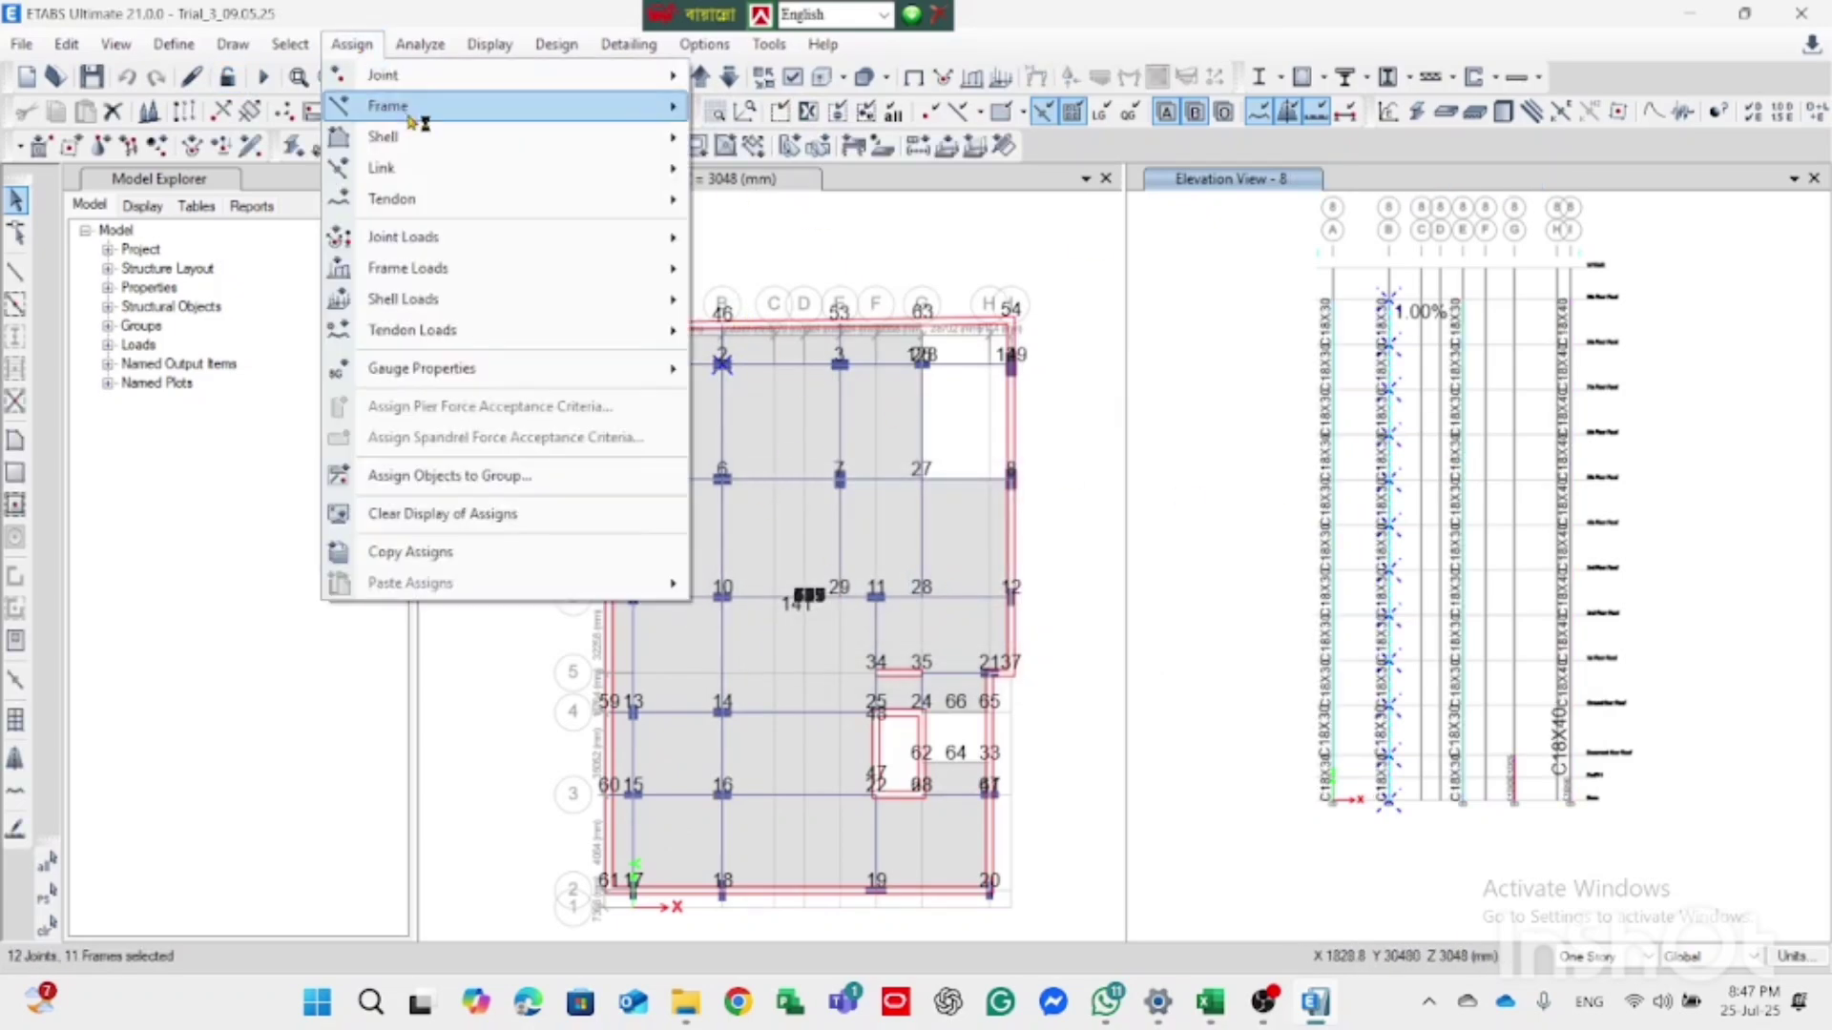
pyautogui.click(828, 114)
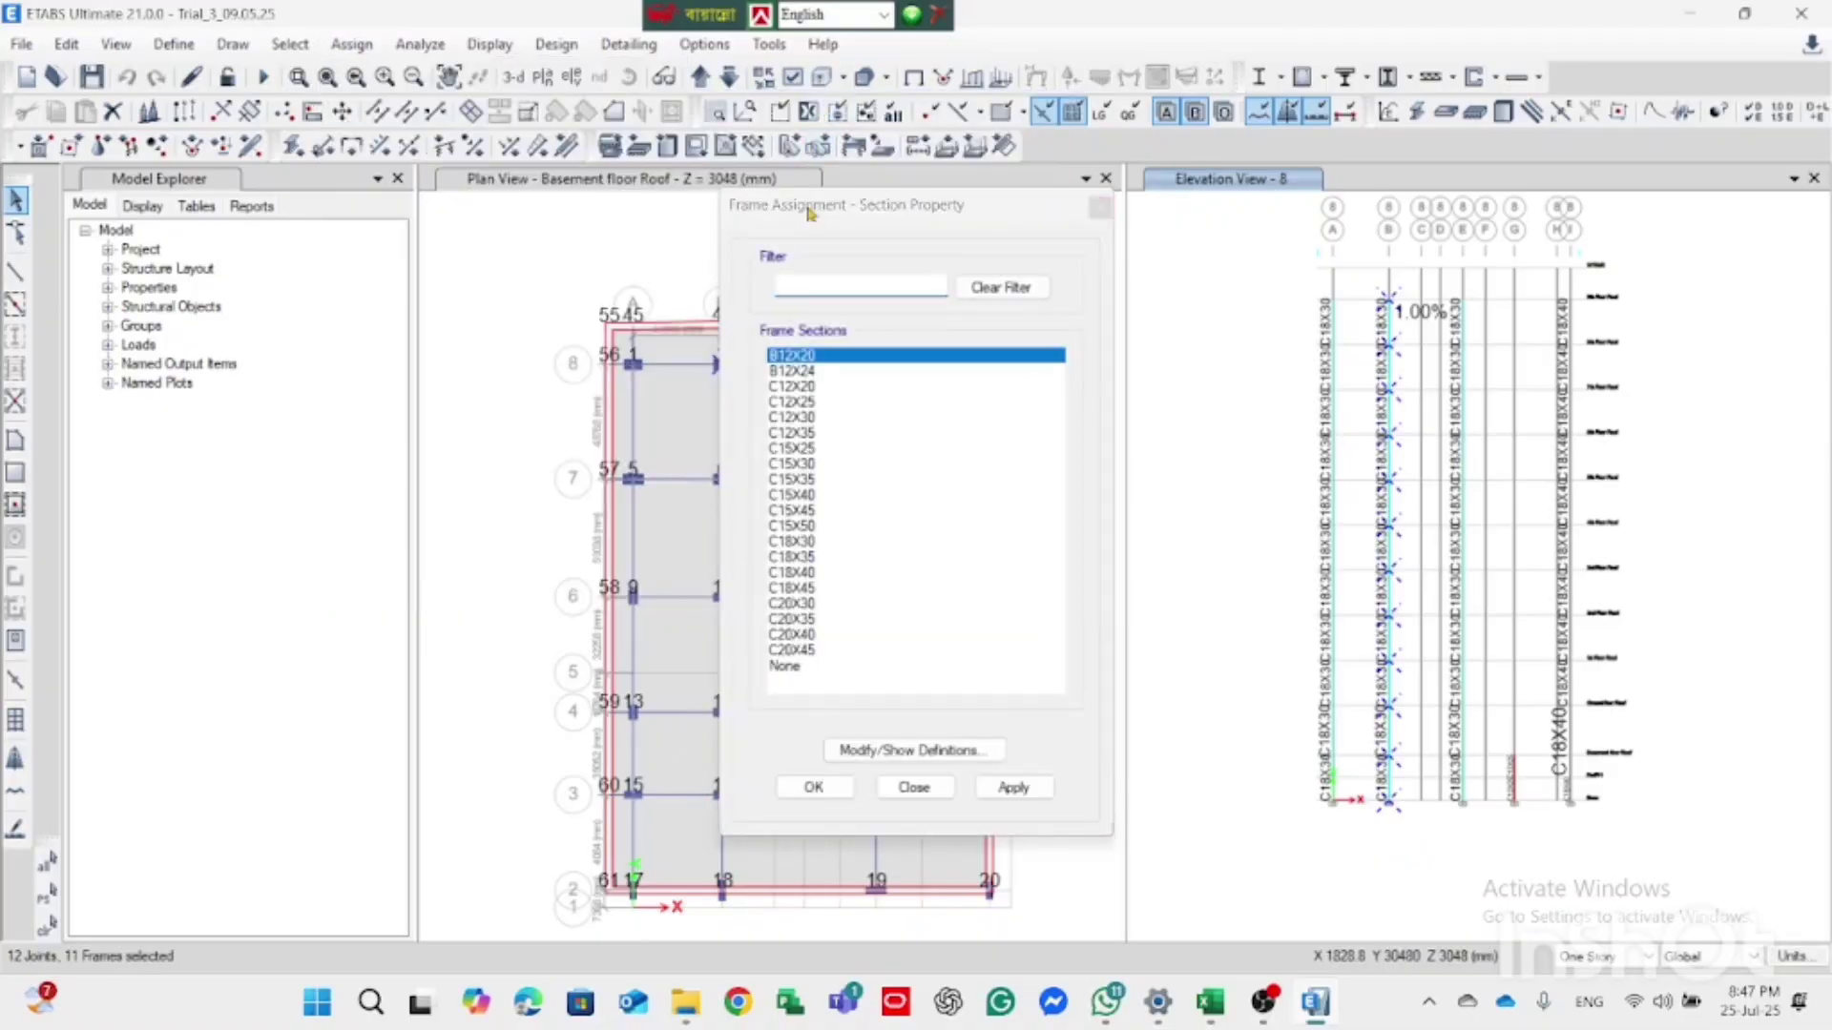
pyautogui.click(811, 448)
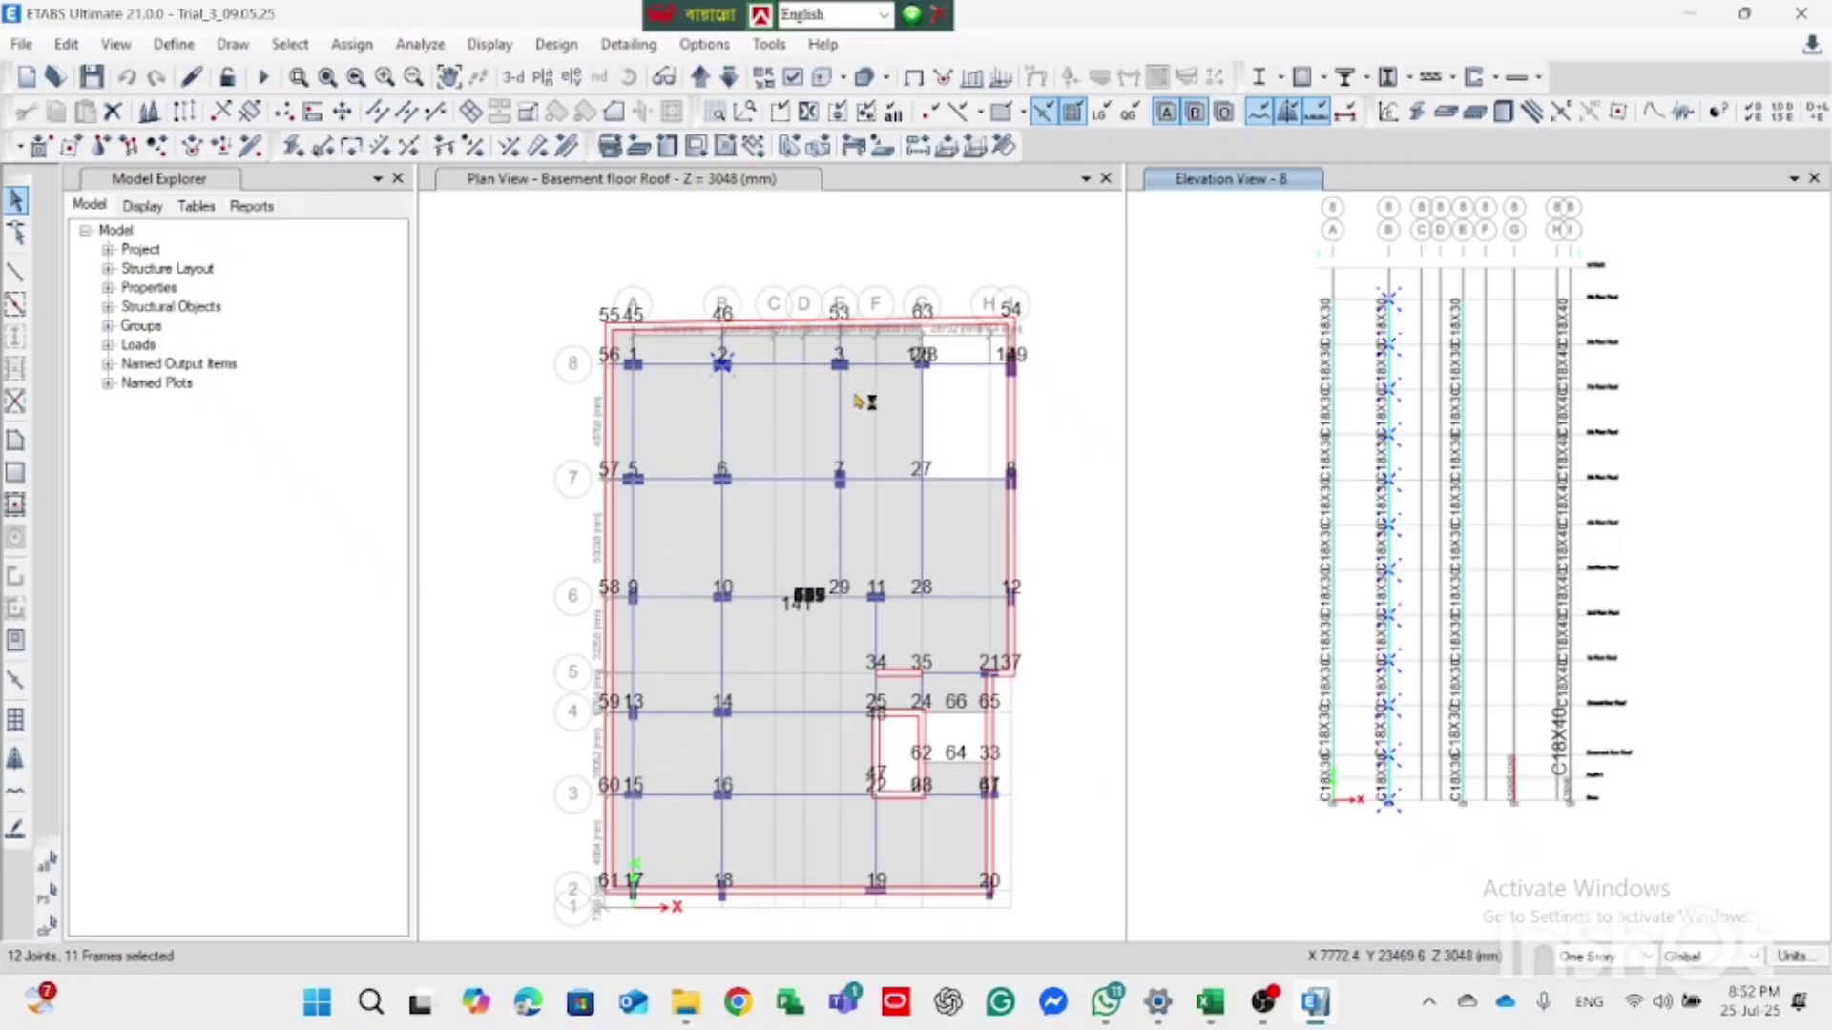
# Step: Add the columns at grids E-8, B-7 and G-8 to the selection in the basement roof plan
pyautogui.click(730, 458)
pyautogui.click(839, 361)
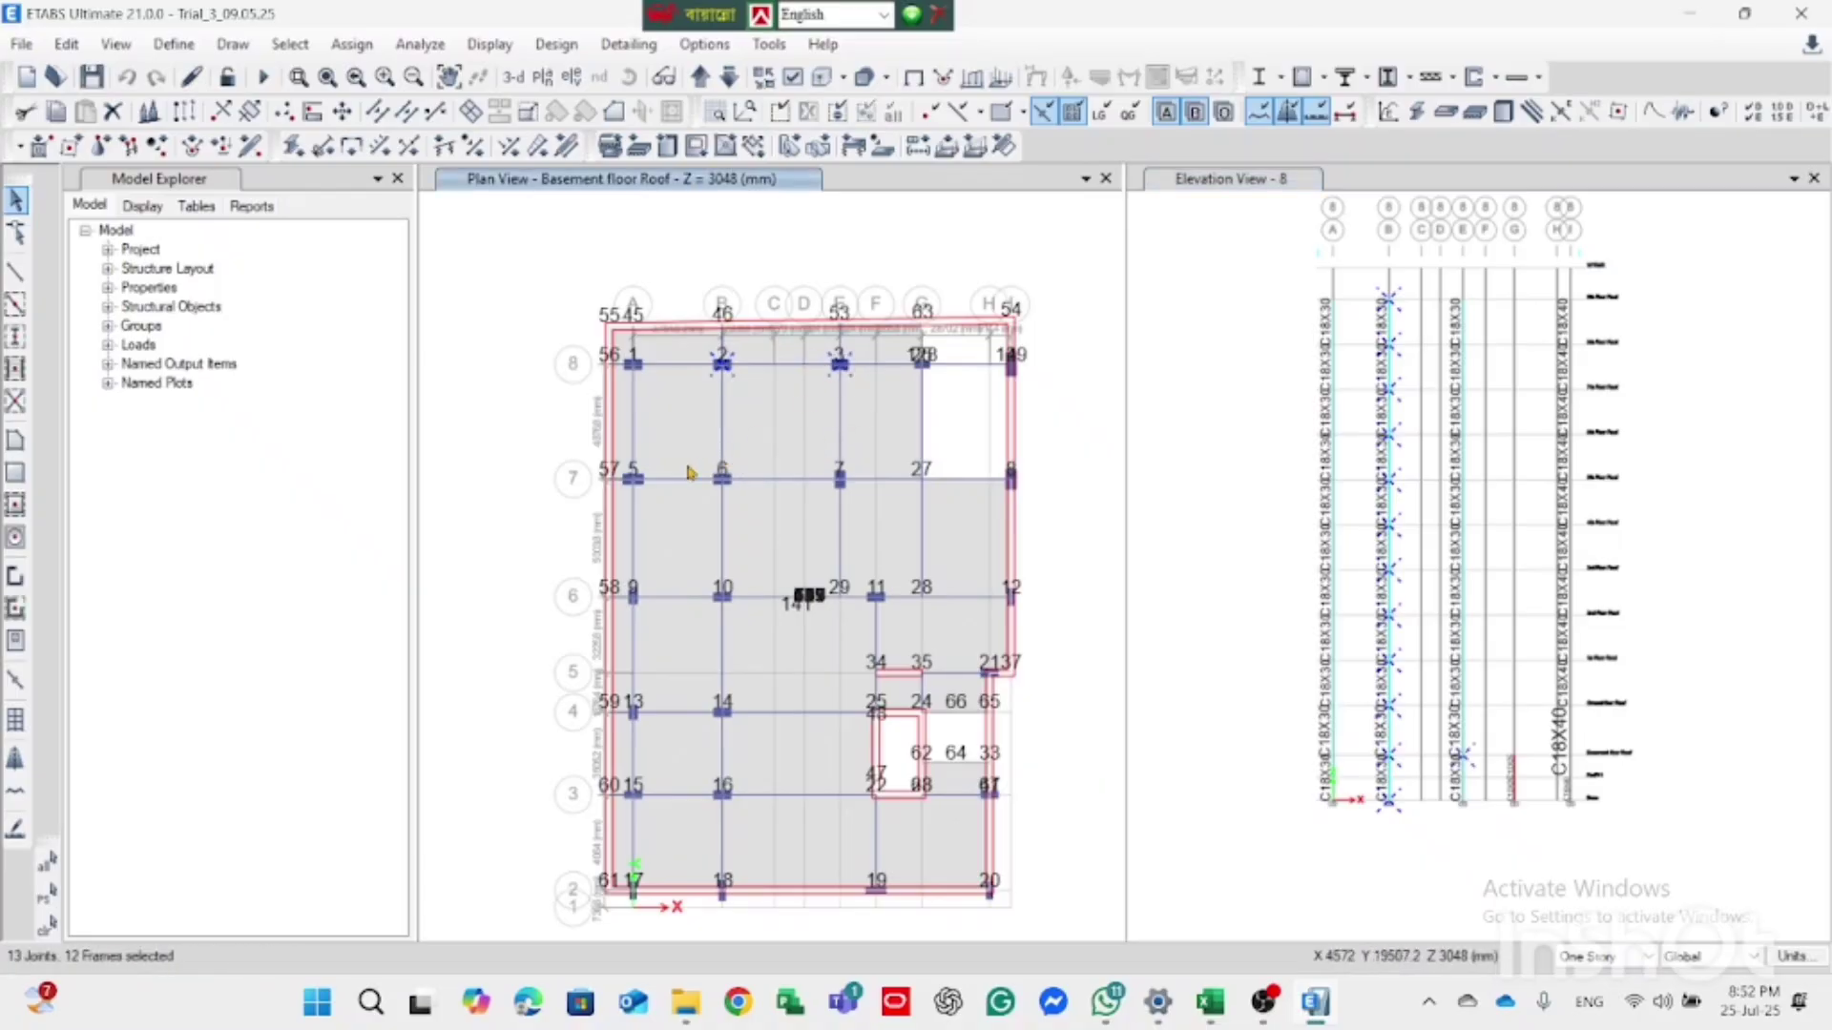
pyautogui.moveTo(683, 458); pyautogui.dragTo(745, 506)
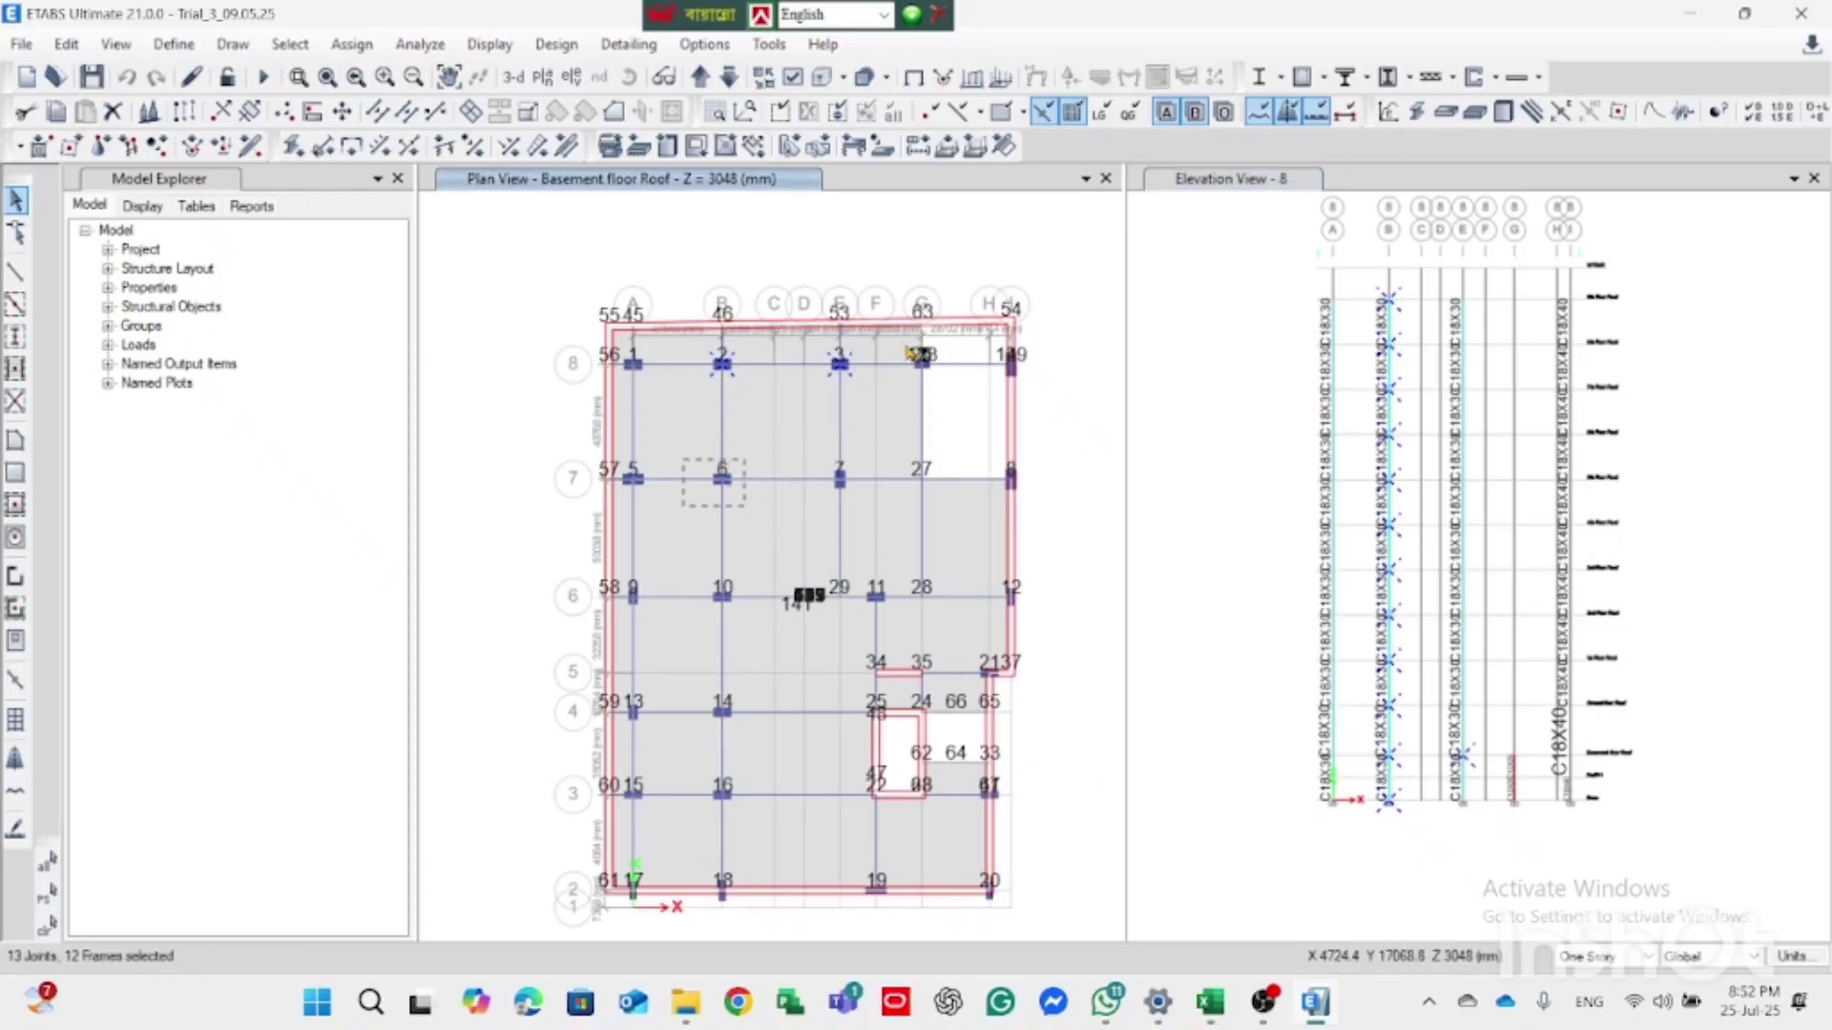
pyautogui.moveTo(954, 341); pyautogui.dragTo(921, 489)
# Step: Highlight C15X35 in the frame section assignment for the selected columns, and close it without applying
pyautogui.click(351, 44)
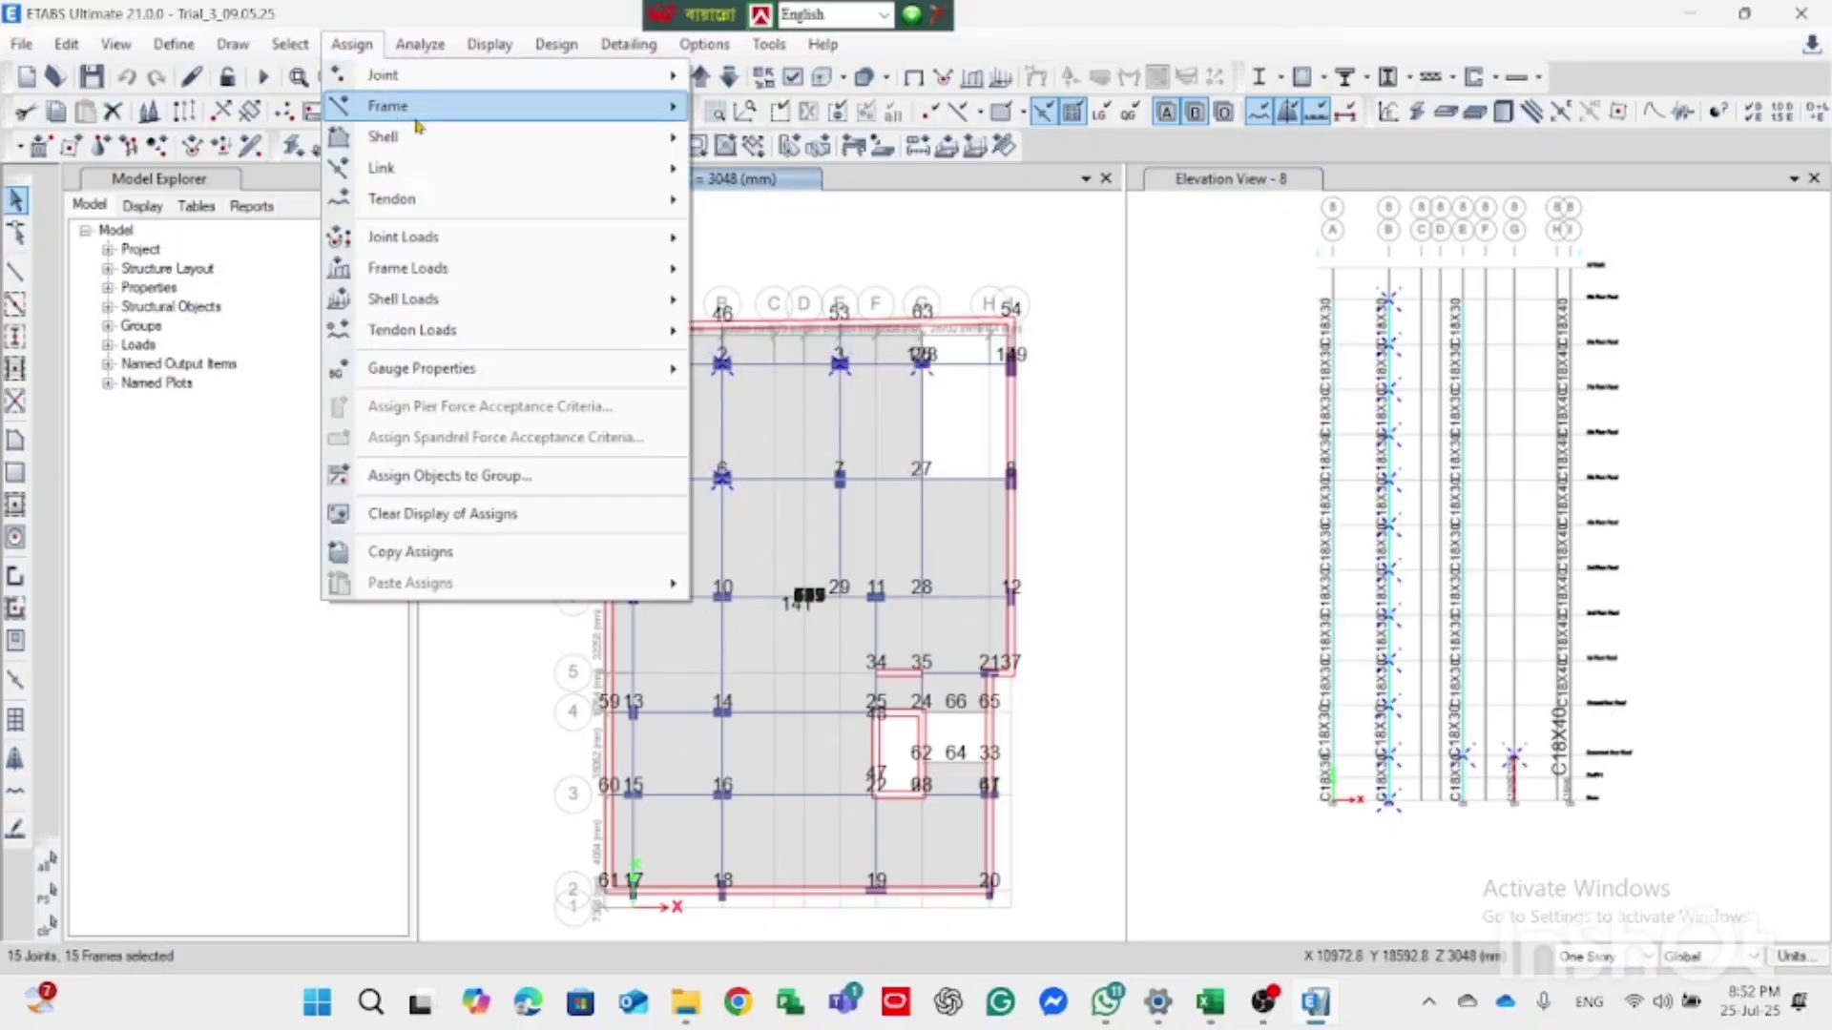
pyautogui.moveTo(472, 125)
pyautogui.click(954, 112)
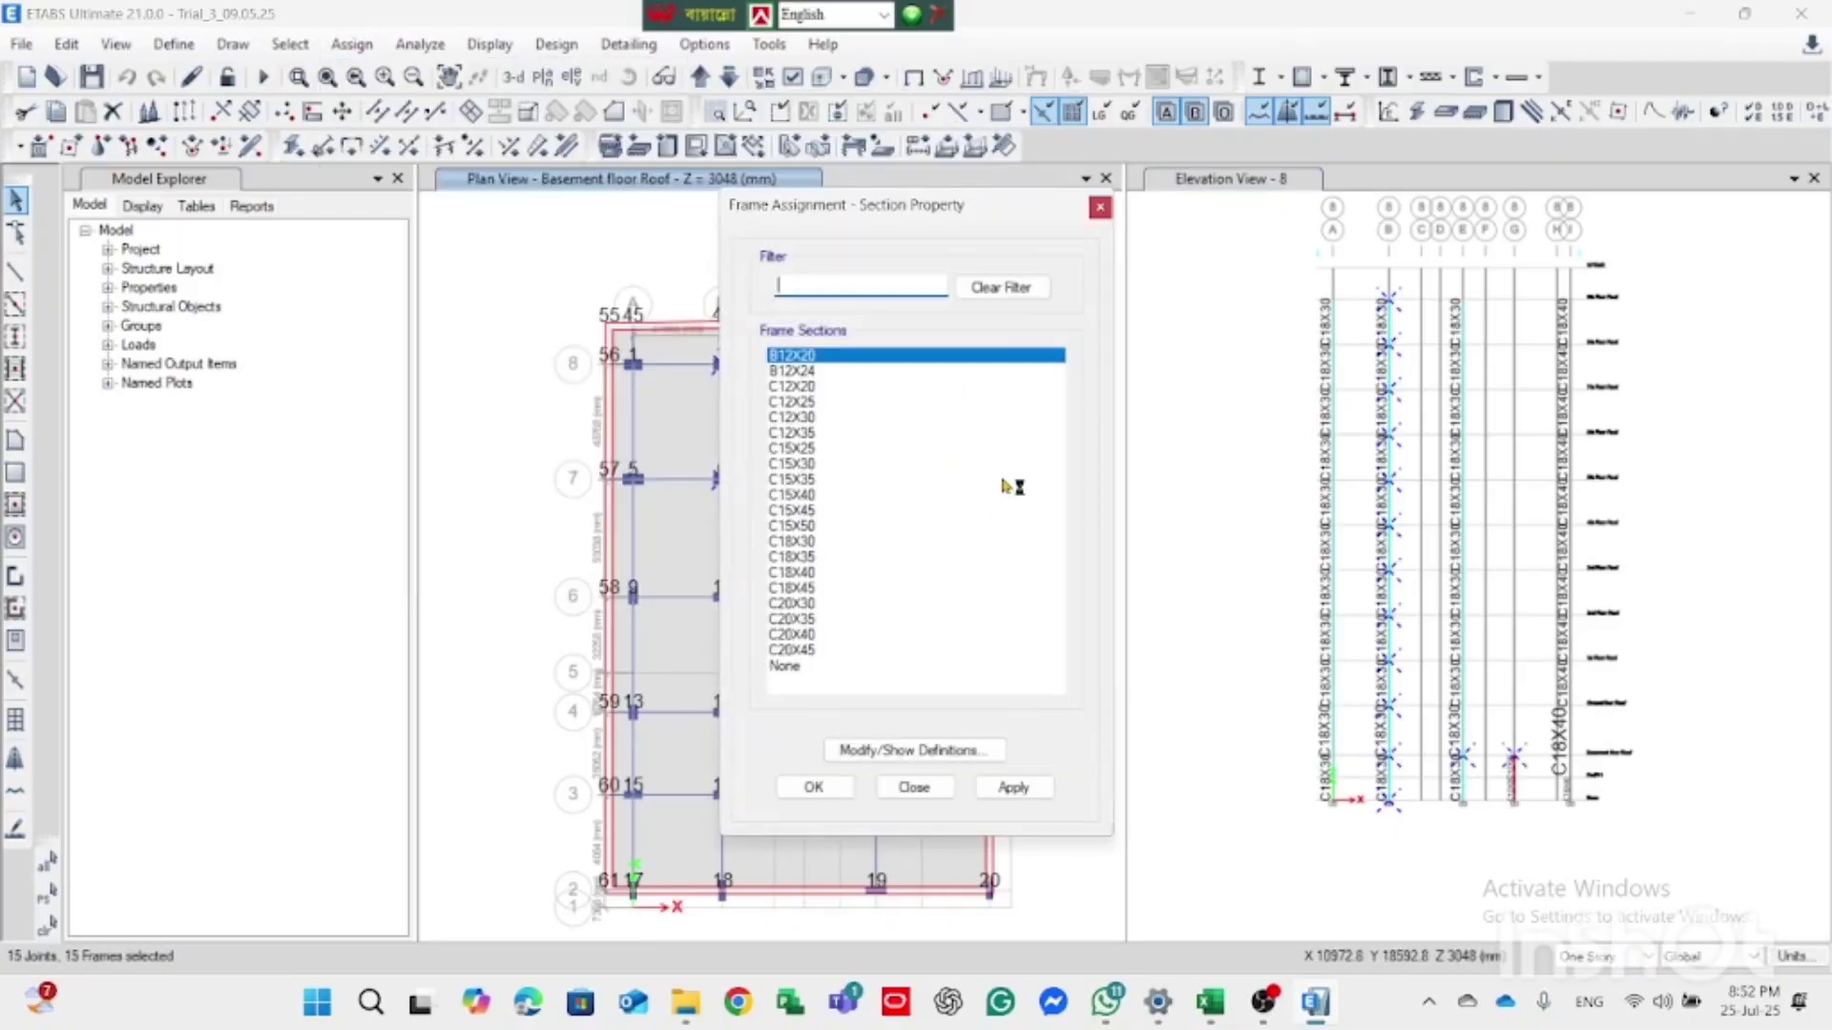
pyautogui.click(803, 481)
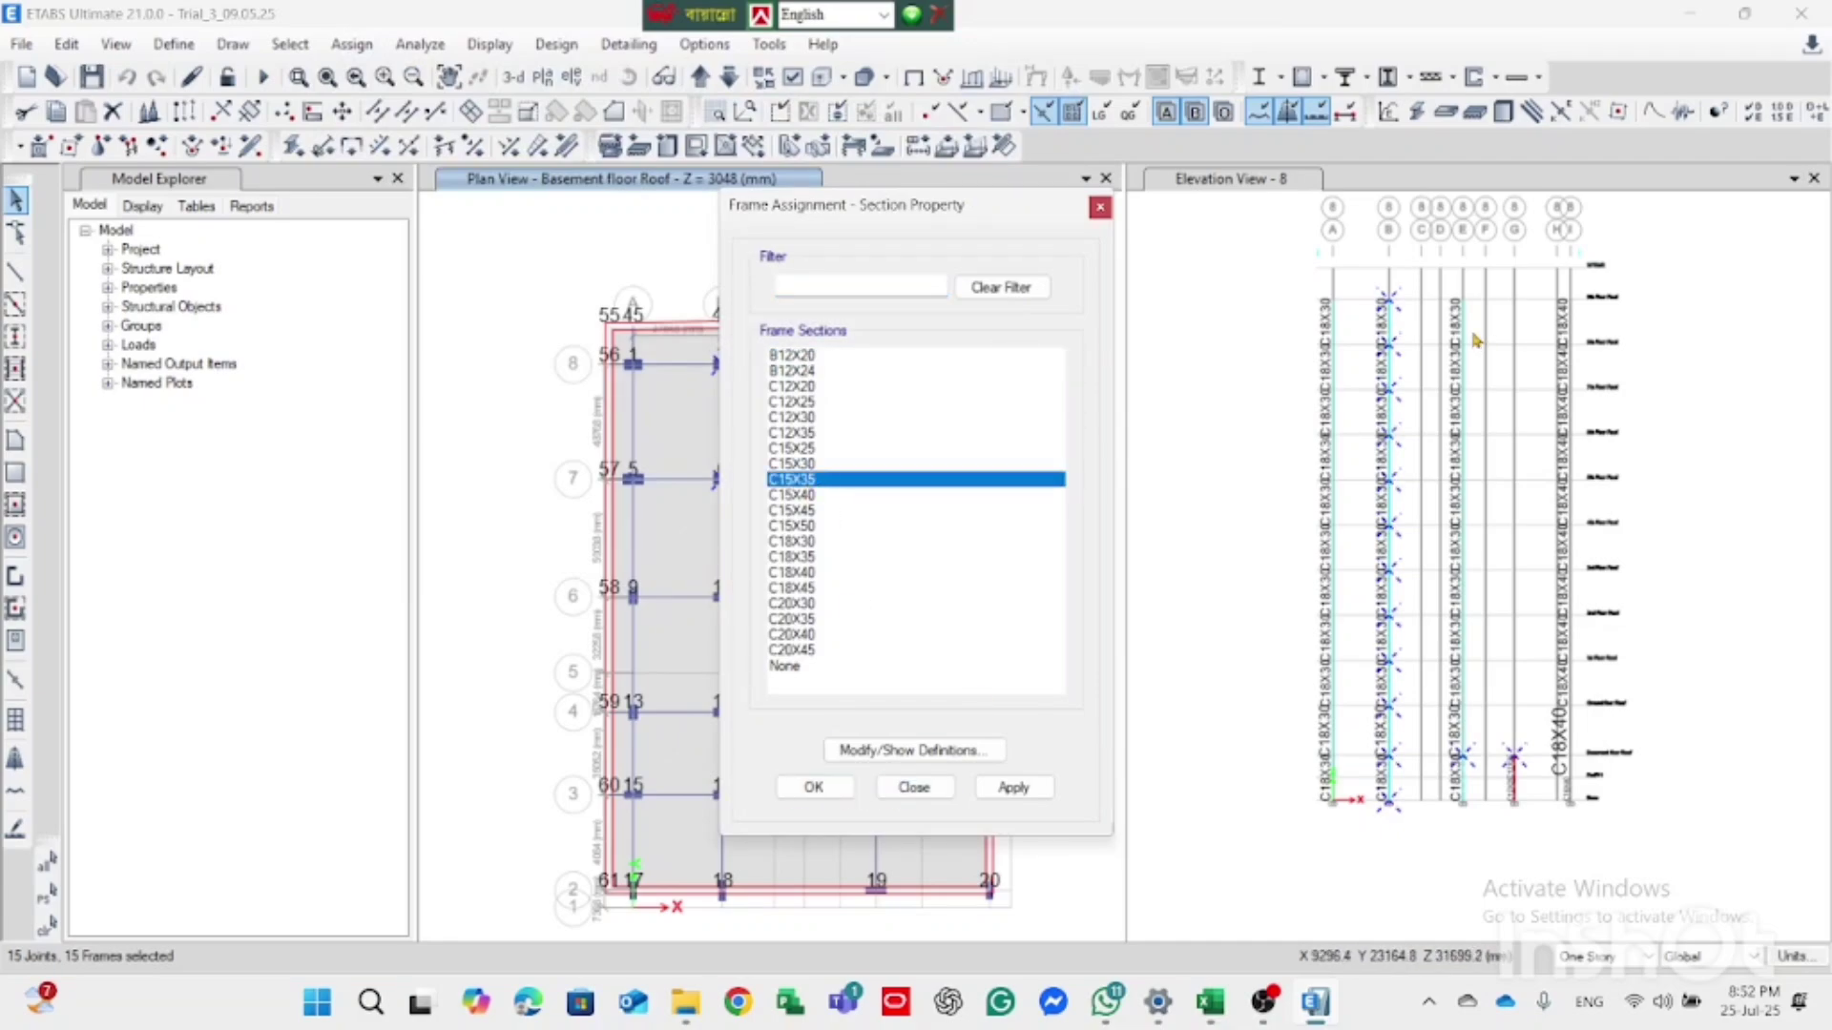
pyautogui.click(913, 787)
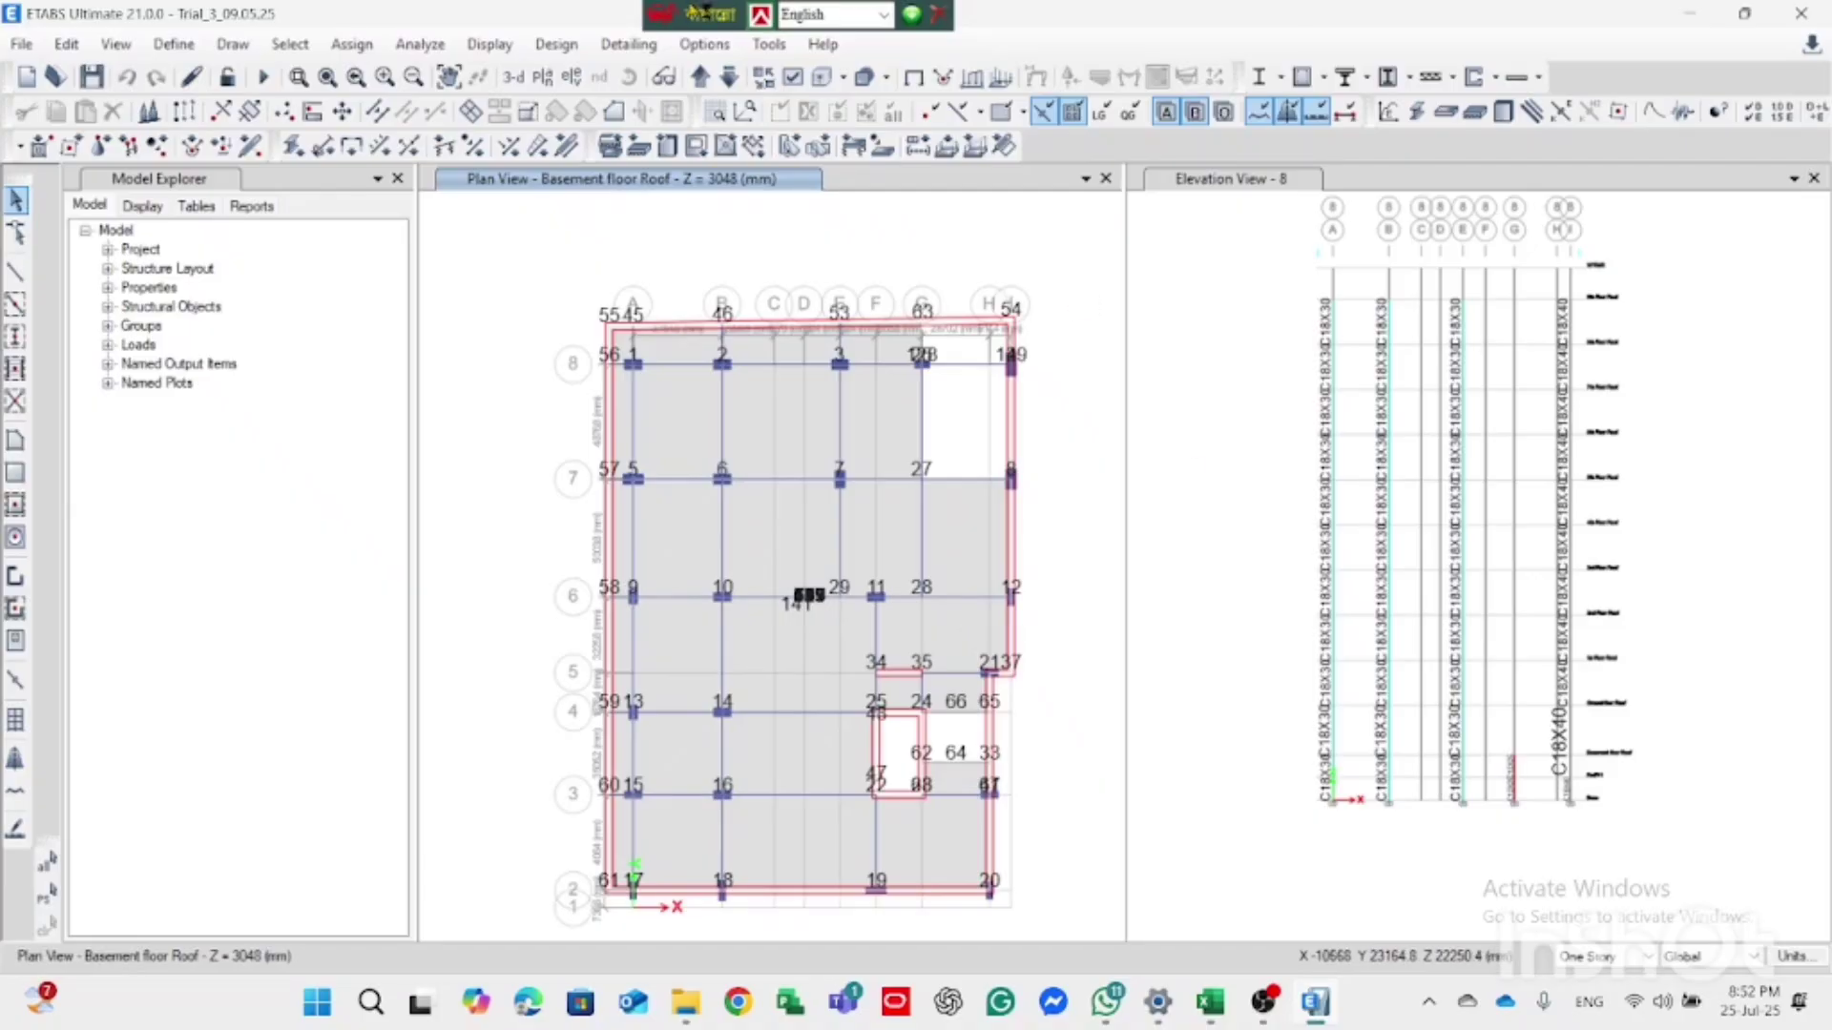
# Step: Inspect the C15X45 column section's property data and stiffness modifiers, leaving them unchanged
pyautogui.click(173, 44)
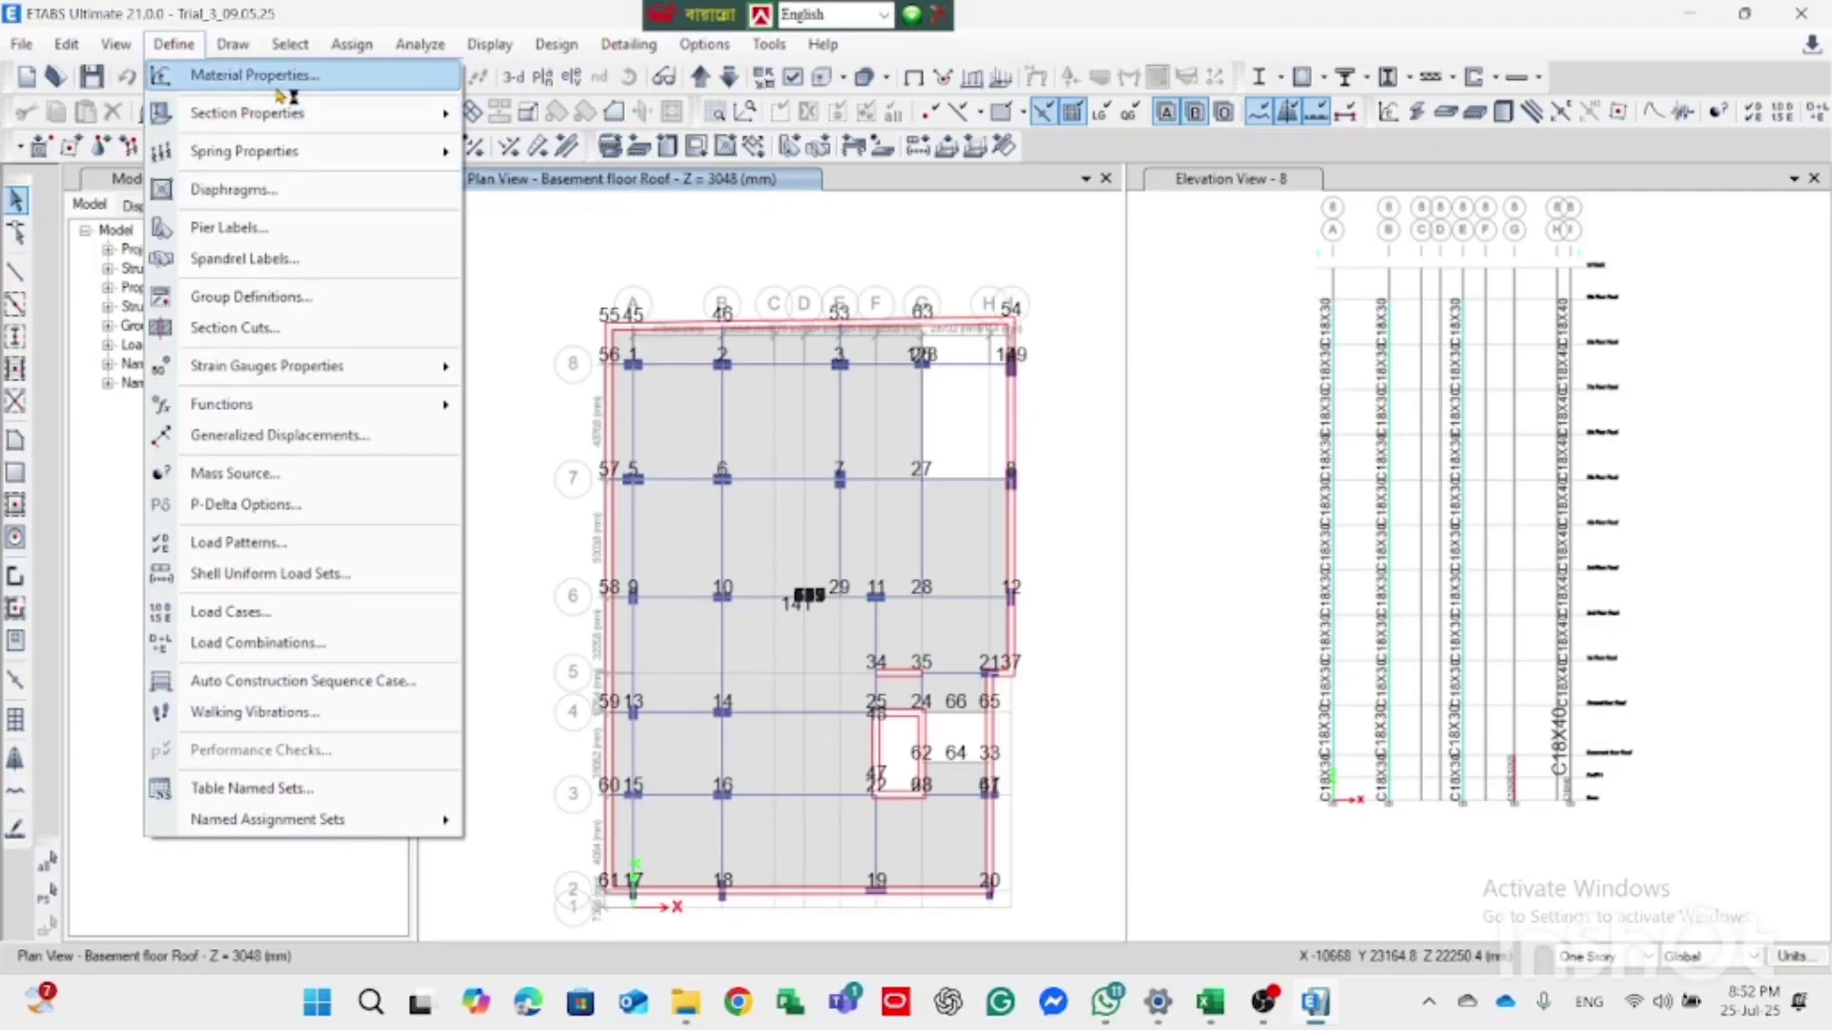
pyautogui.moveTo(291, 120)
pyautogui.click(706, 118)
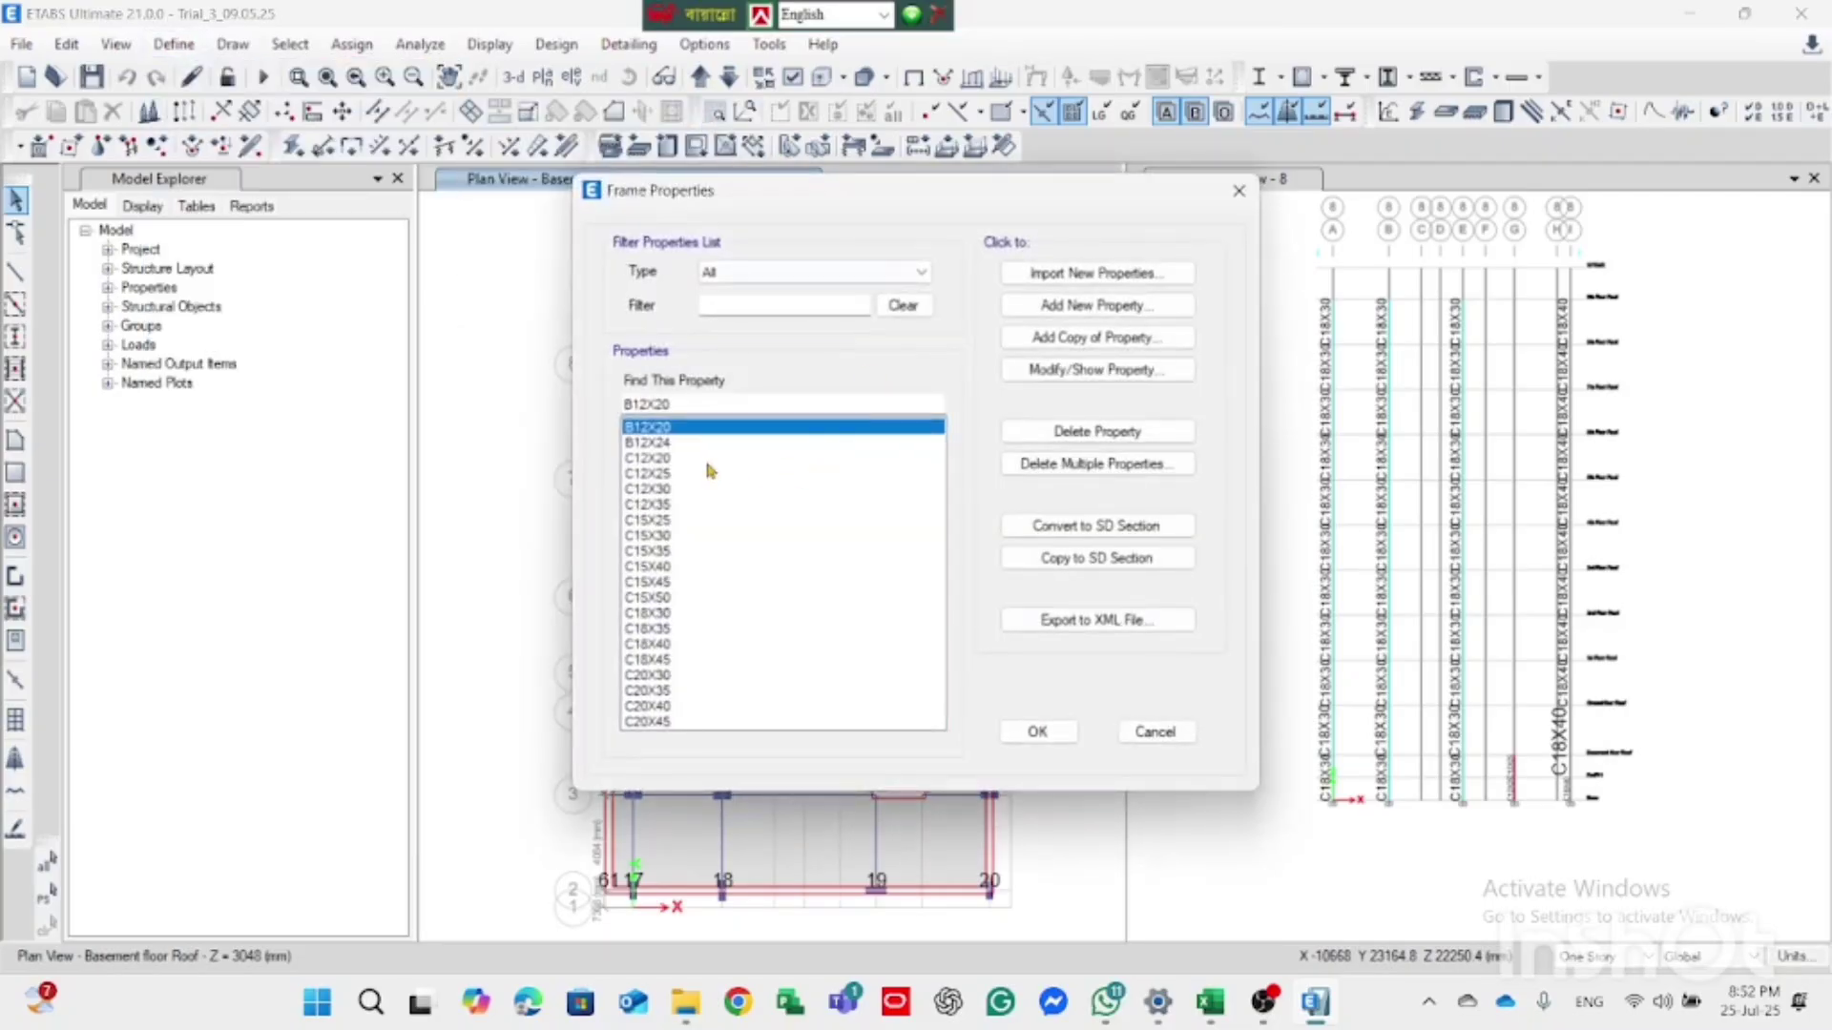
pyautogui.click(679, 579)
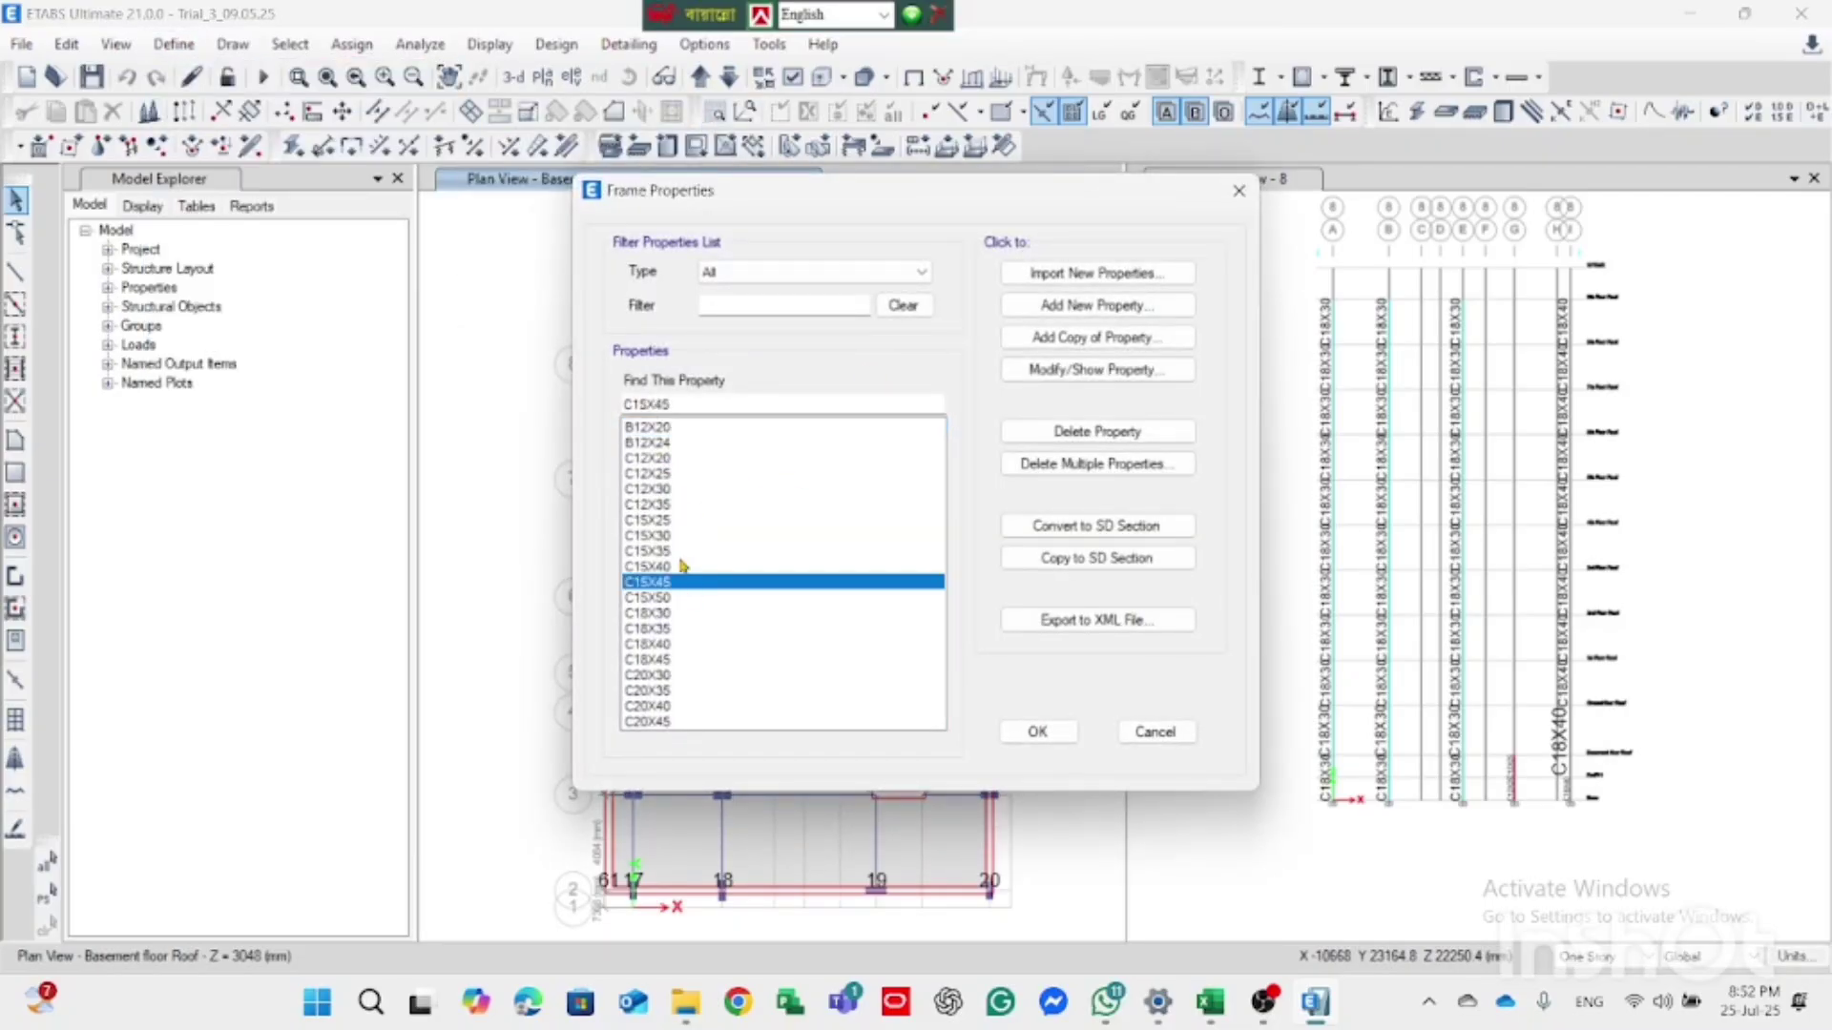
pyautogui.click(1140, 372)
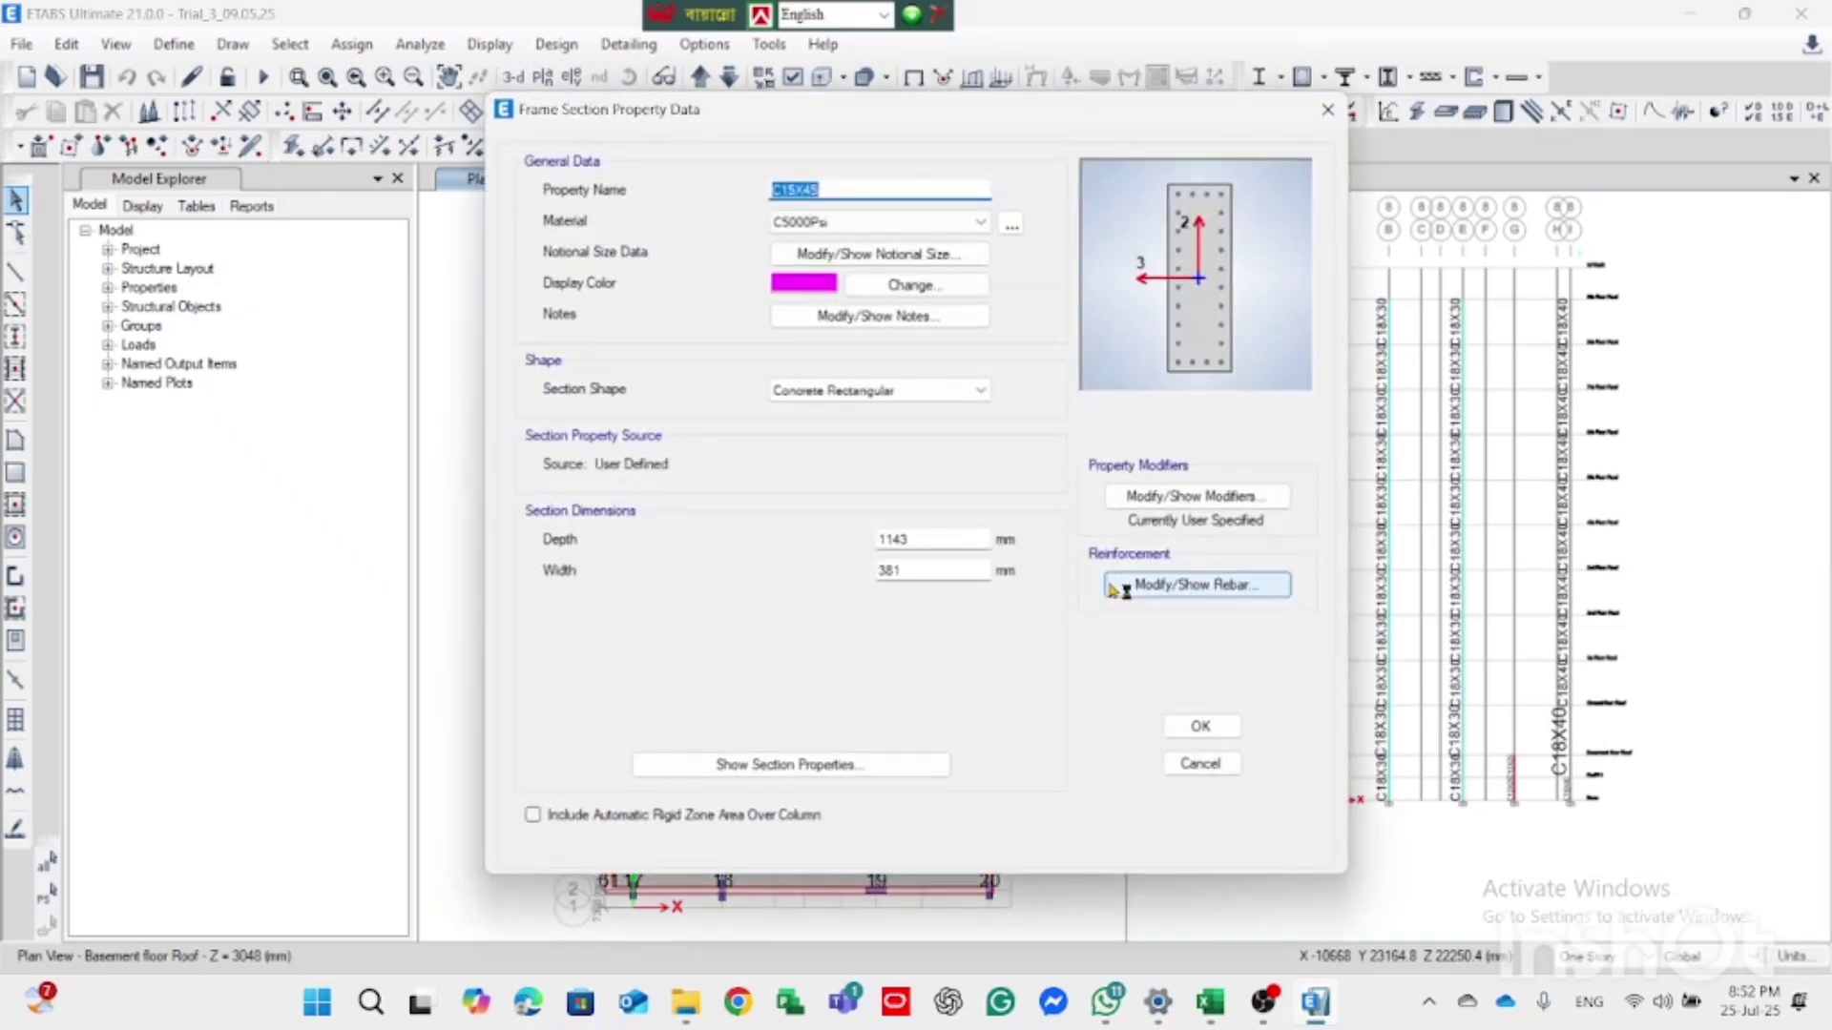
pyautogui.click(1212, 497)
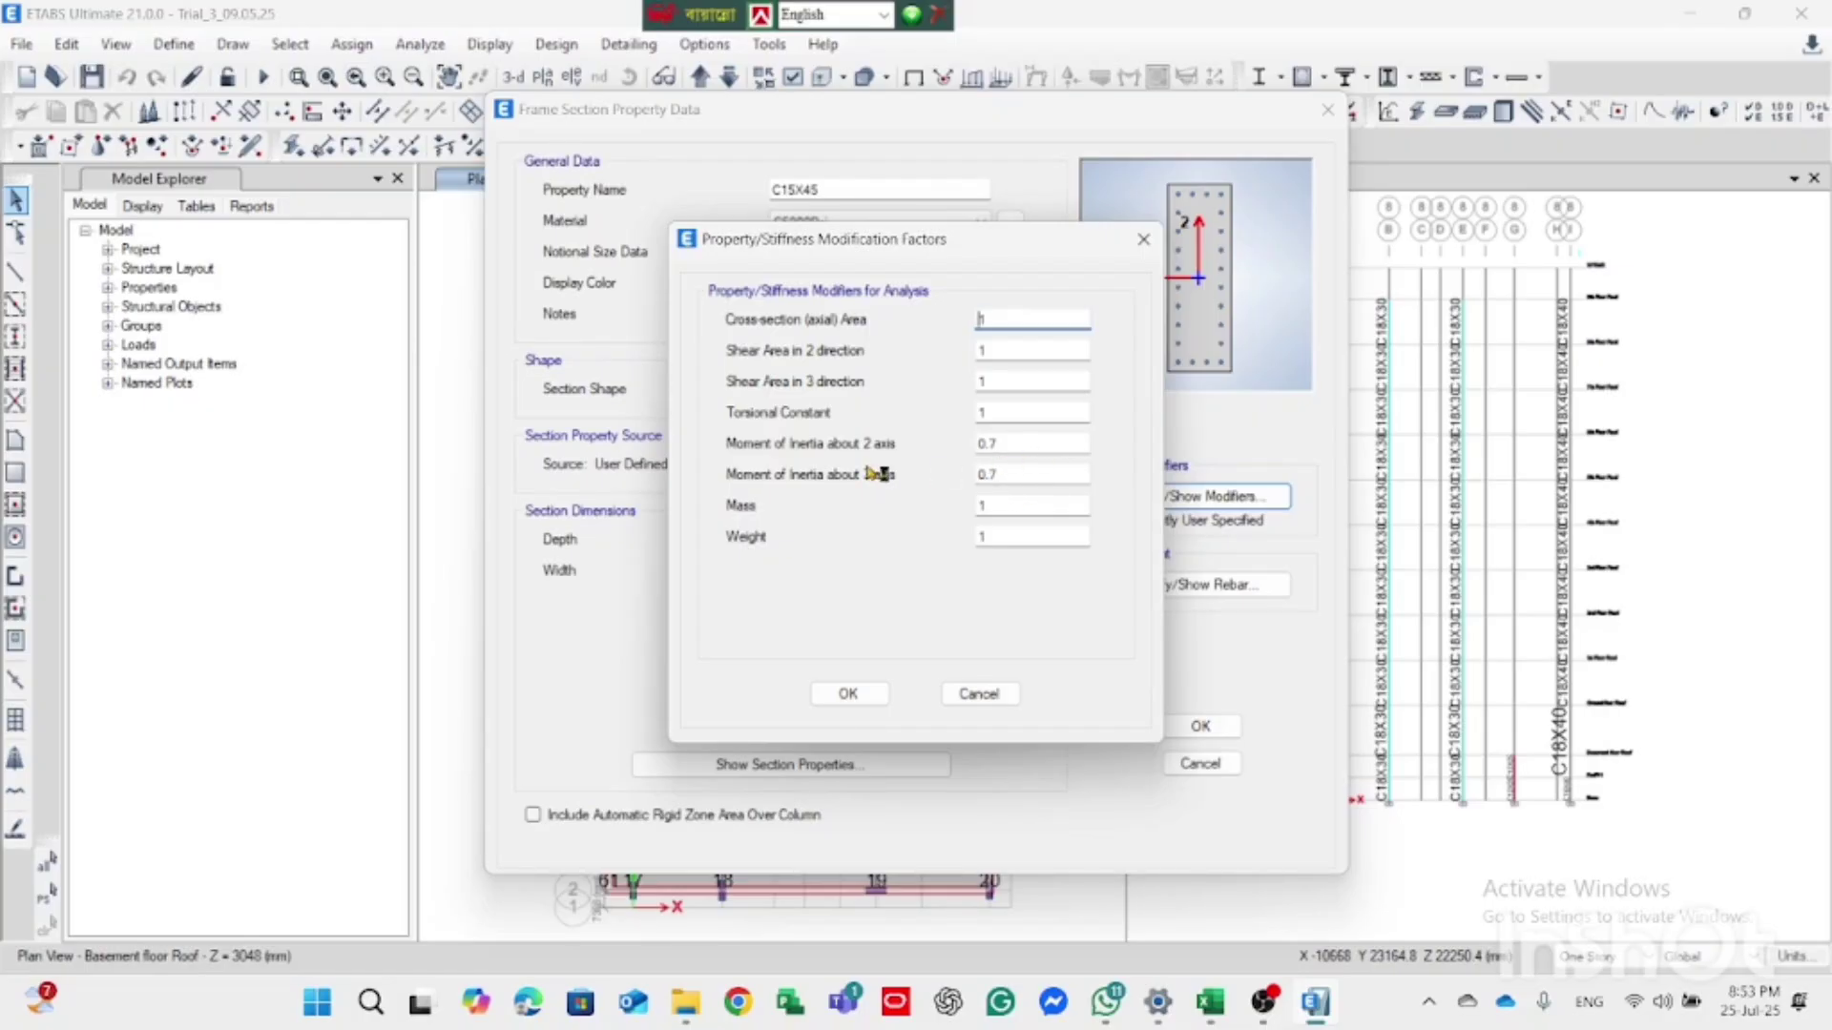
pyautogui.click(987, 694)
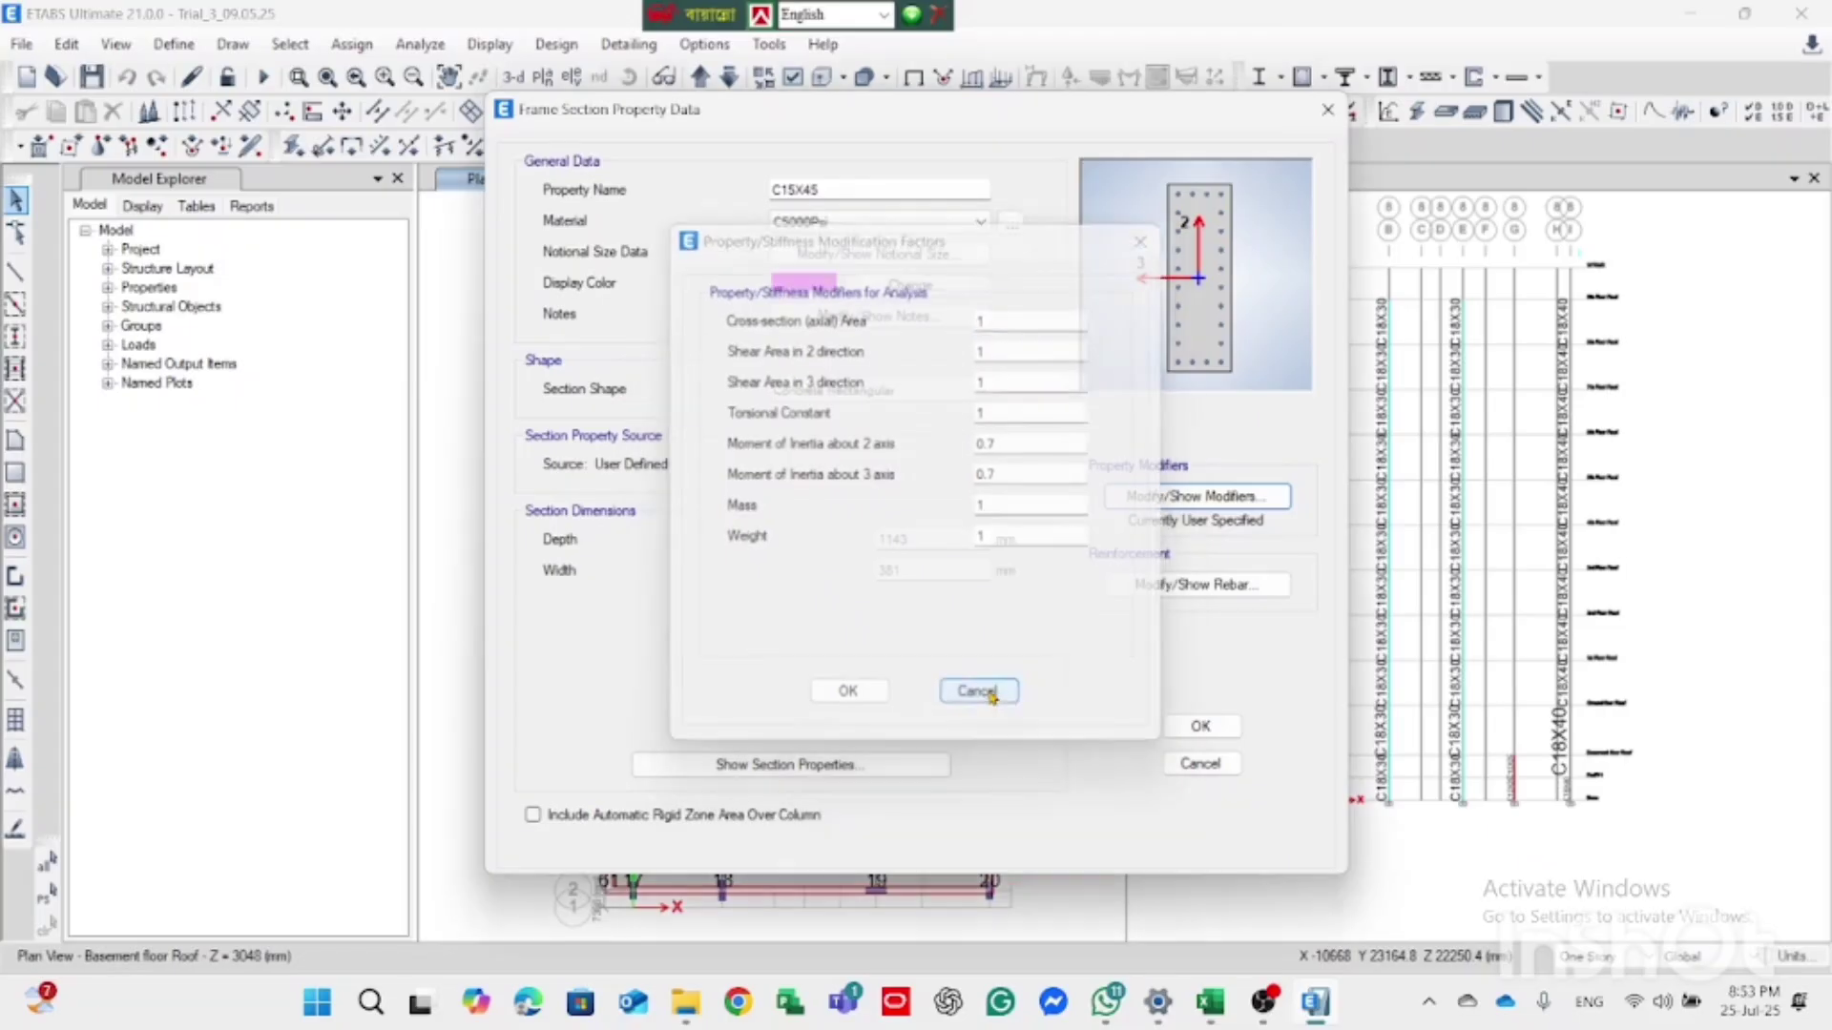
pyautogui.click(1200, 763)
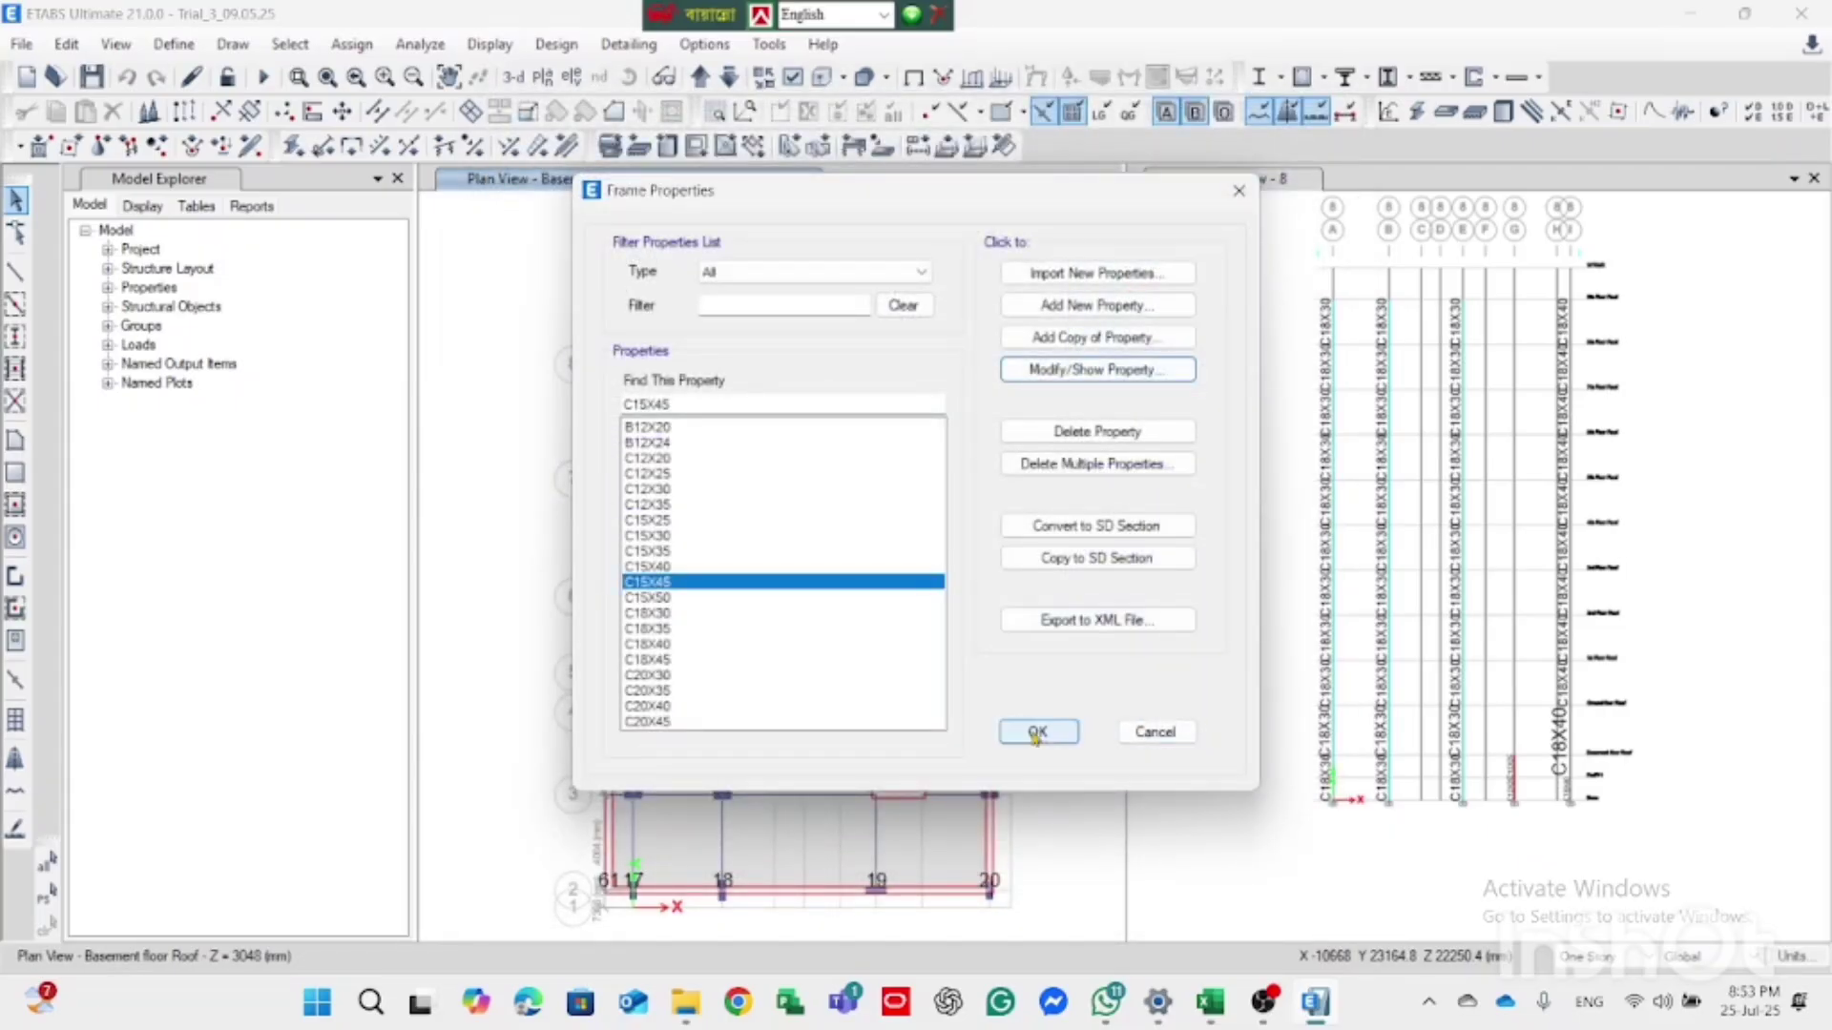
pyautogui.click(1154, 732)
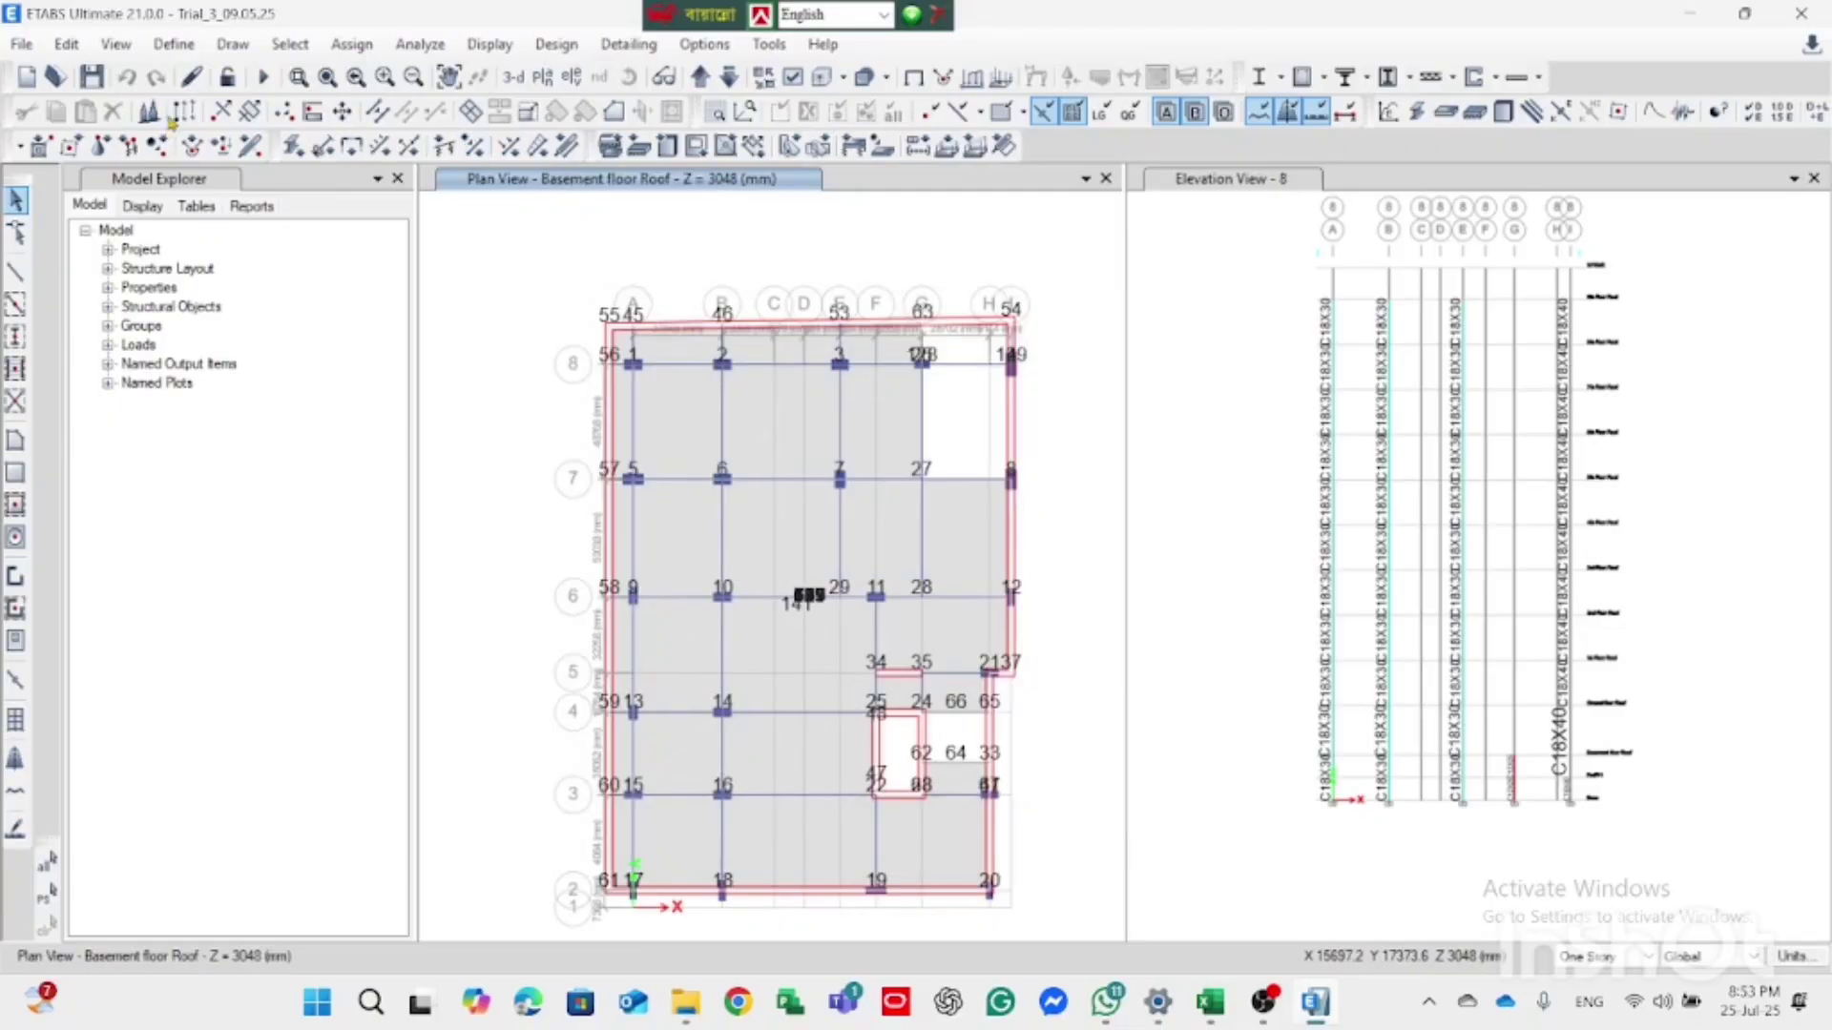
# Step: Review the defined column sections in the frame properties list, from the C15 sizes through the C20 sizes
pyautogui.click(174, 44)
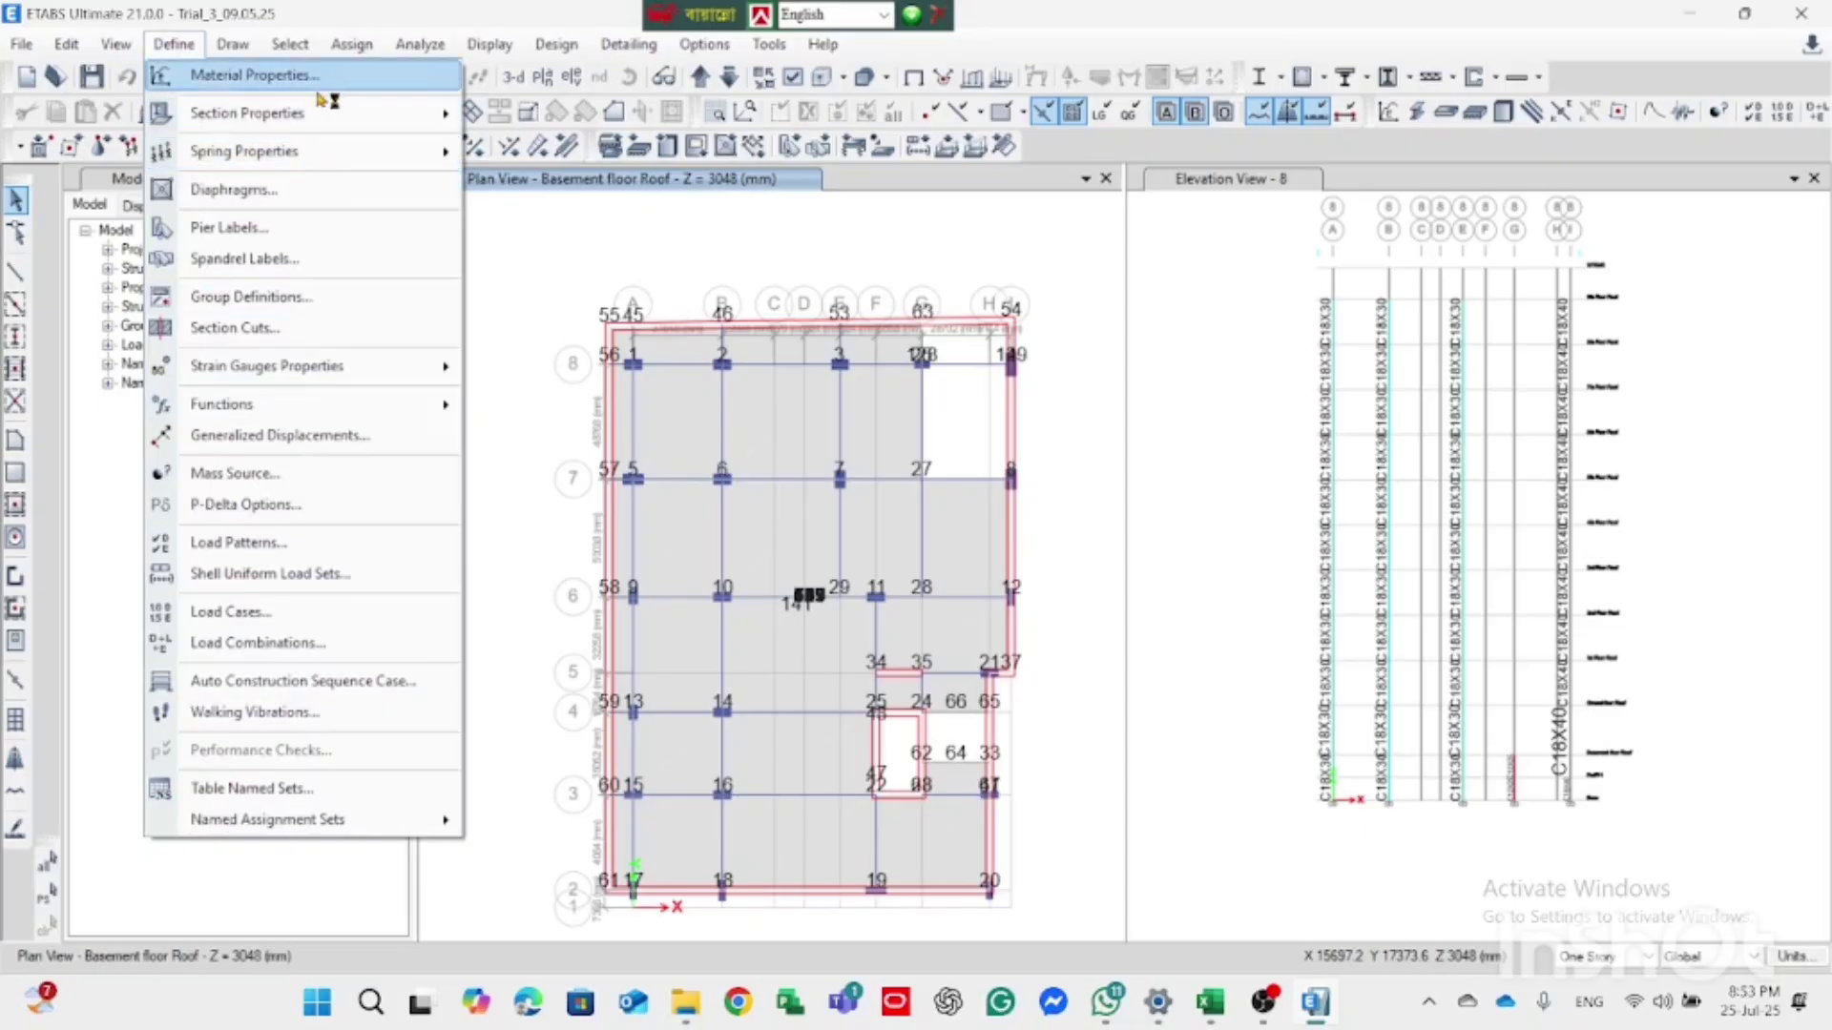
pyautogui.moveTo(329, 118)
pyautogui.click(652, 116)
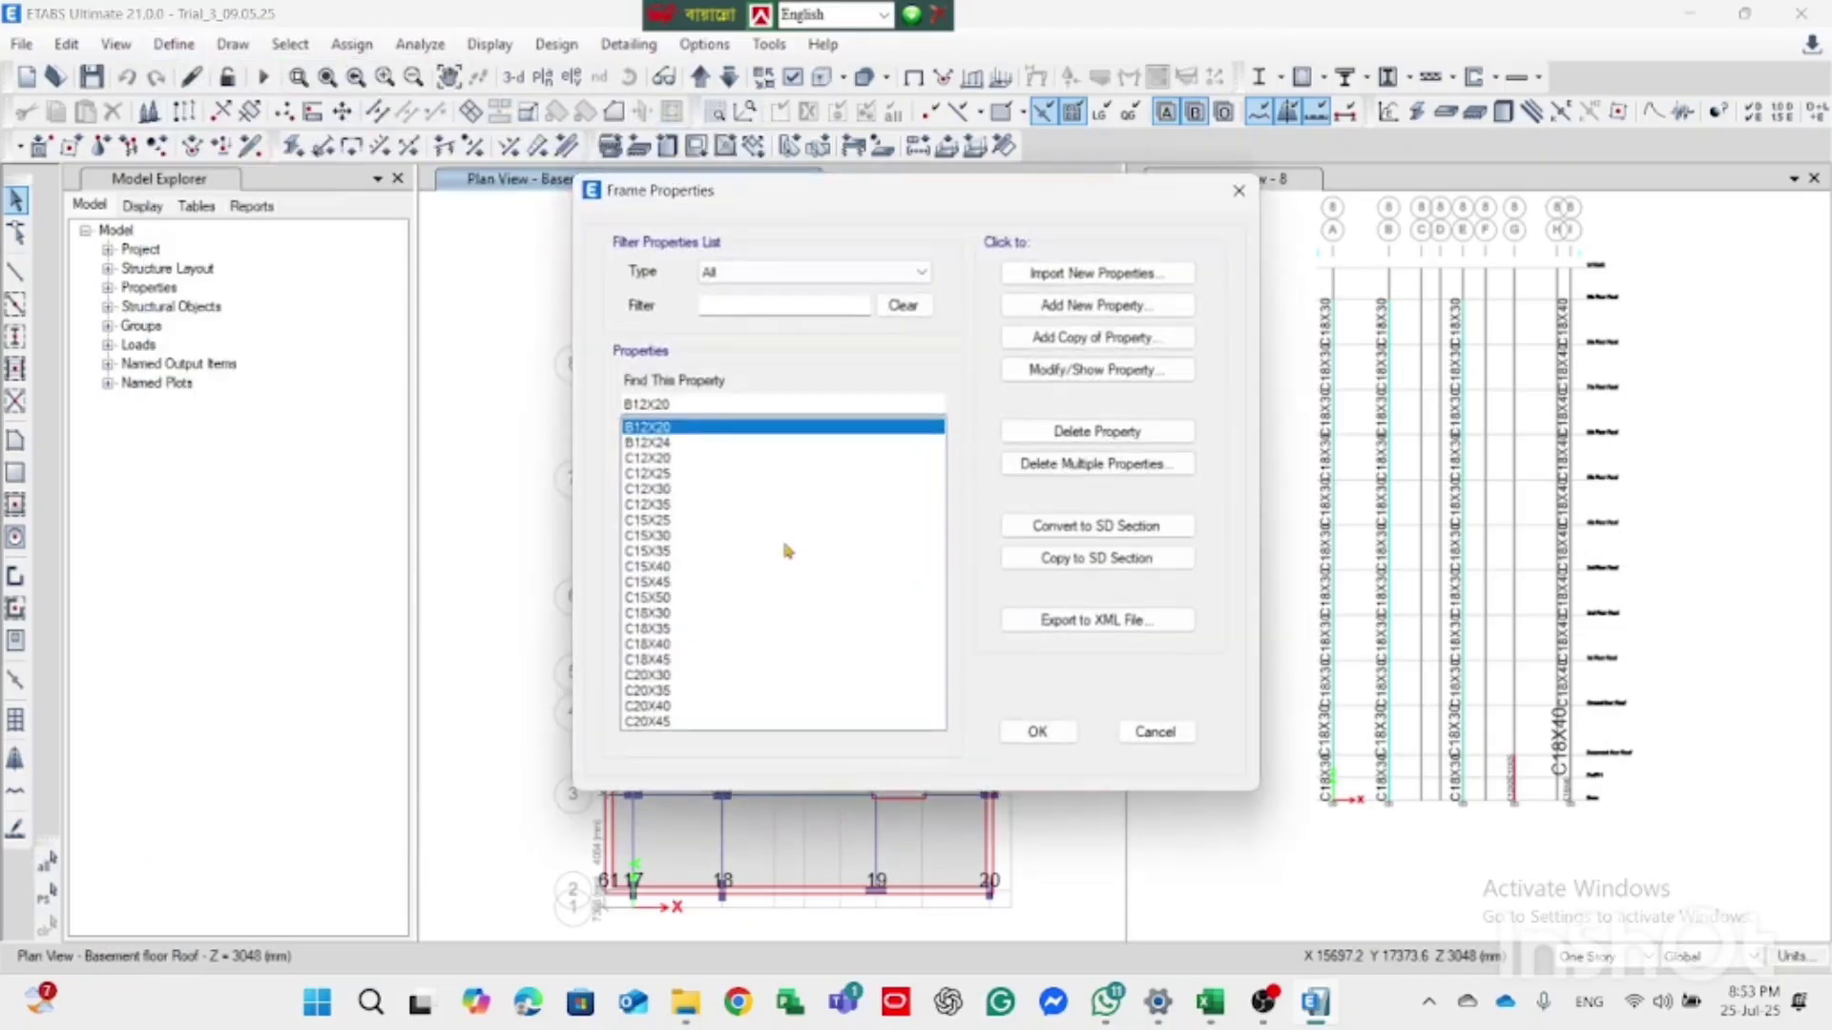
pyautogui.click(711, 629)
pyautogui.moveTo(711, 651); pyautogui.dragTo(713, 523)
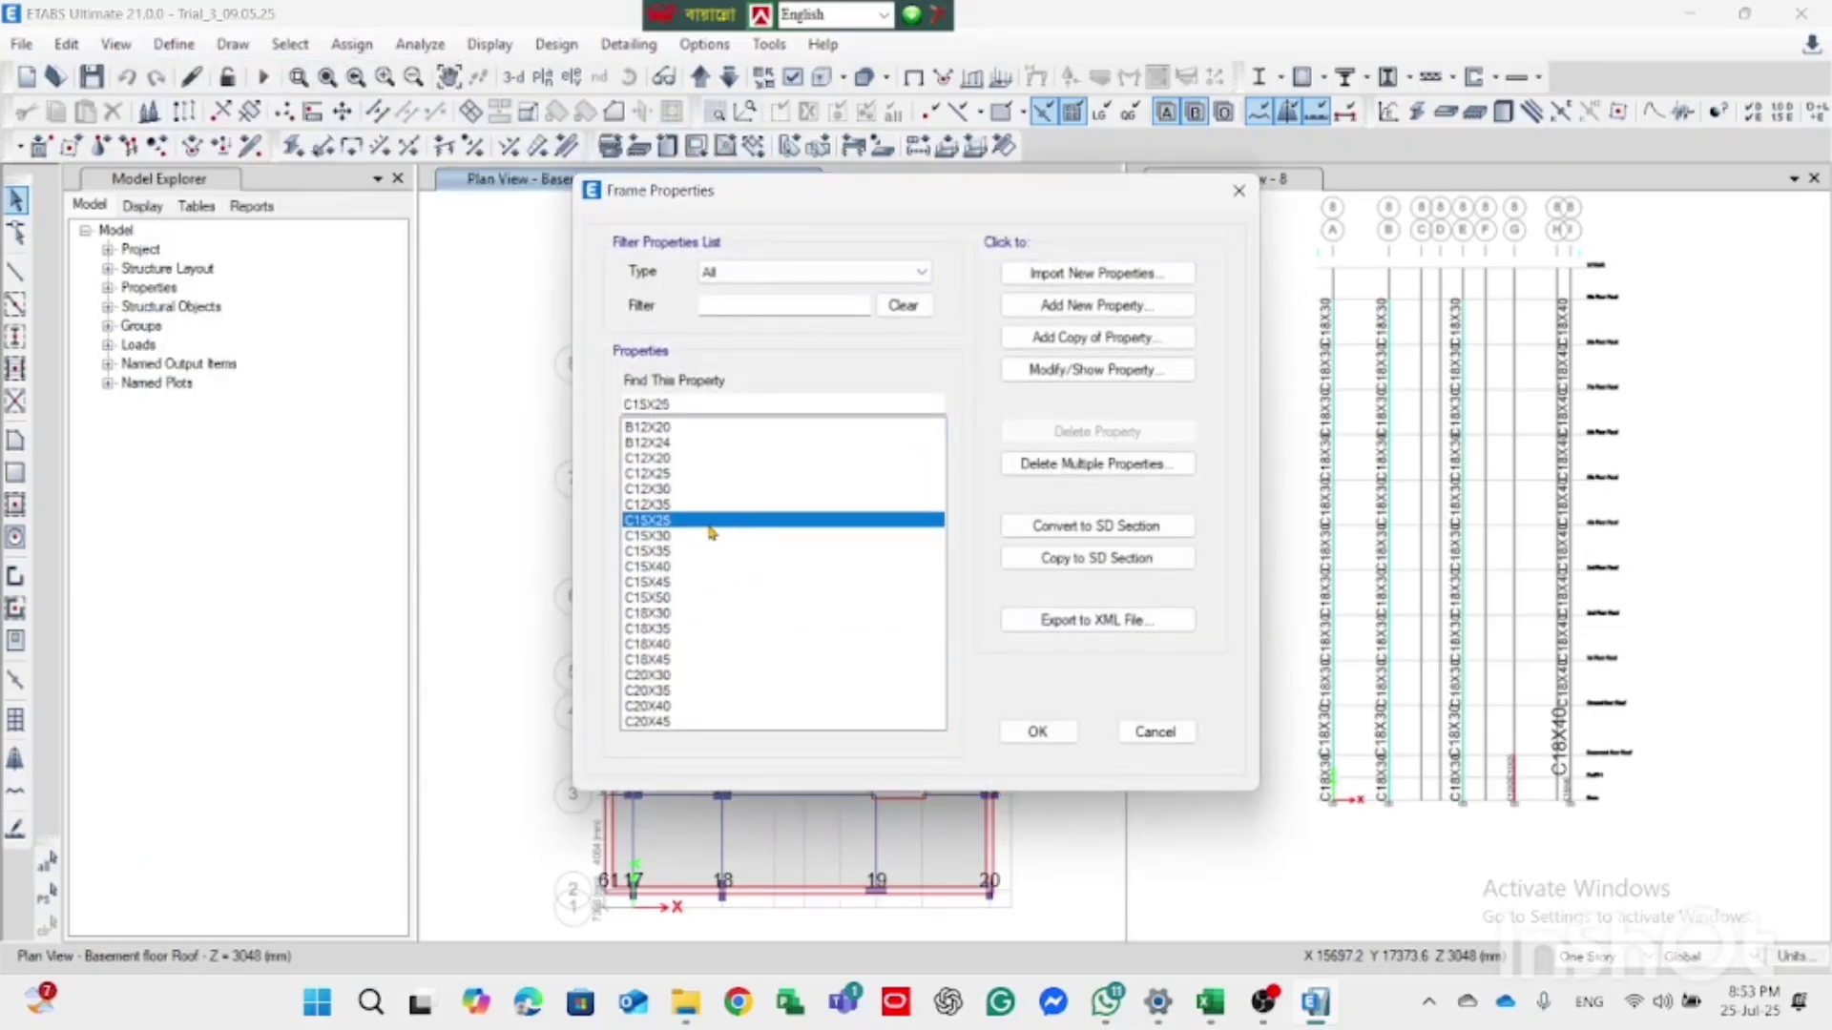
pyautogui.moveTo(757, 628); pyautogui.dragTo(681, 727)
pyautogui.click(682, 630)
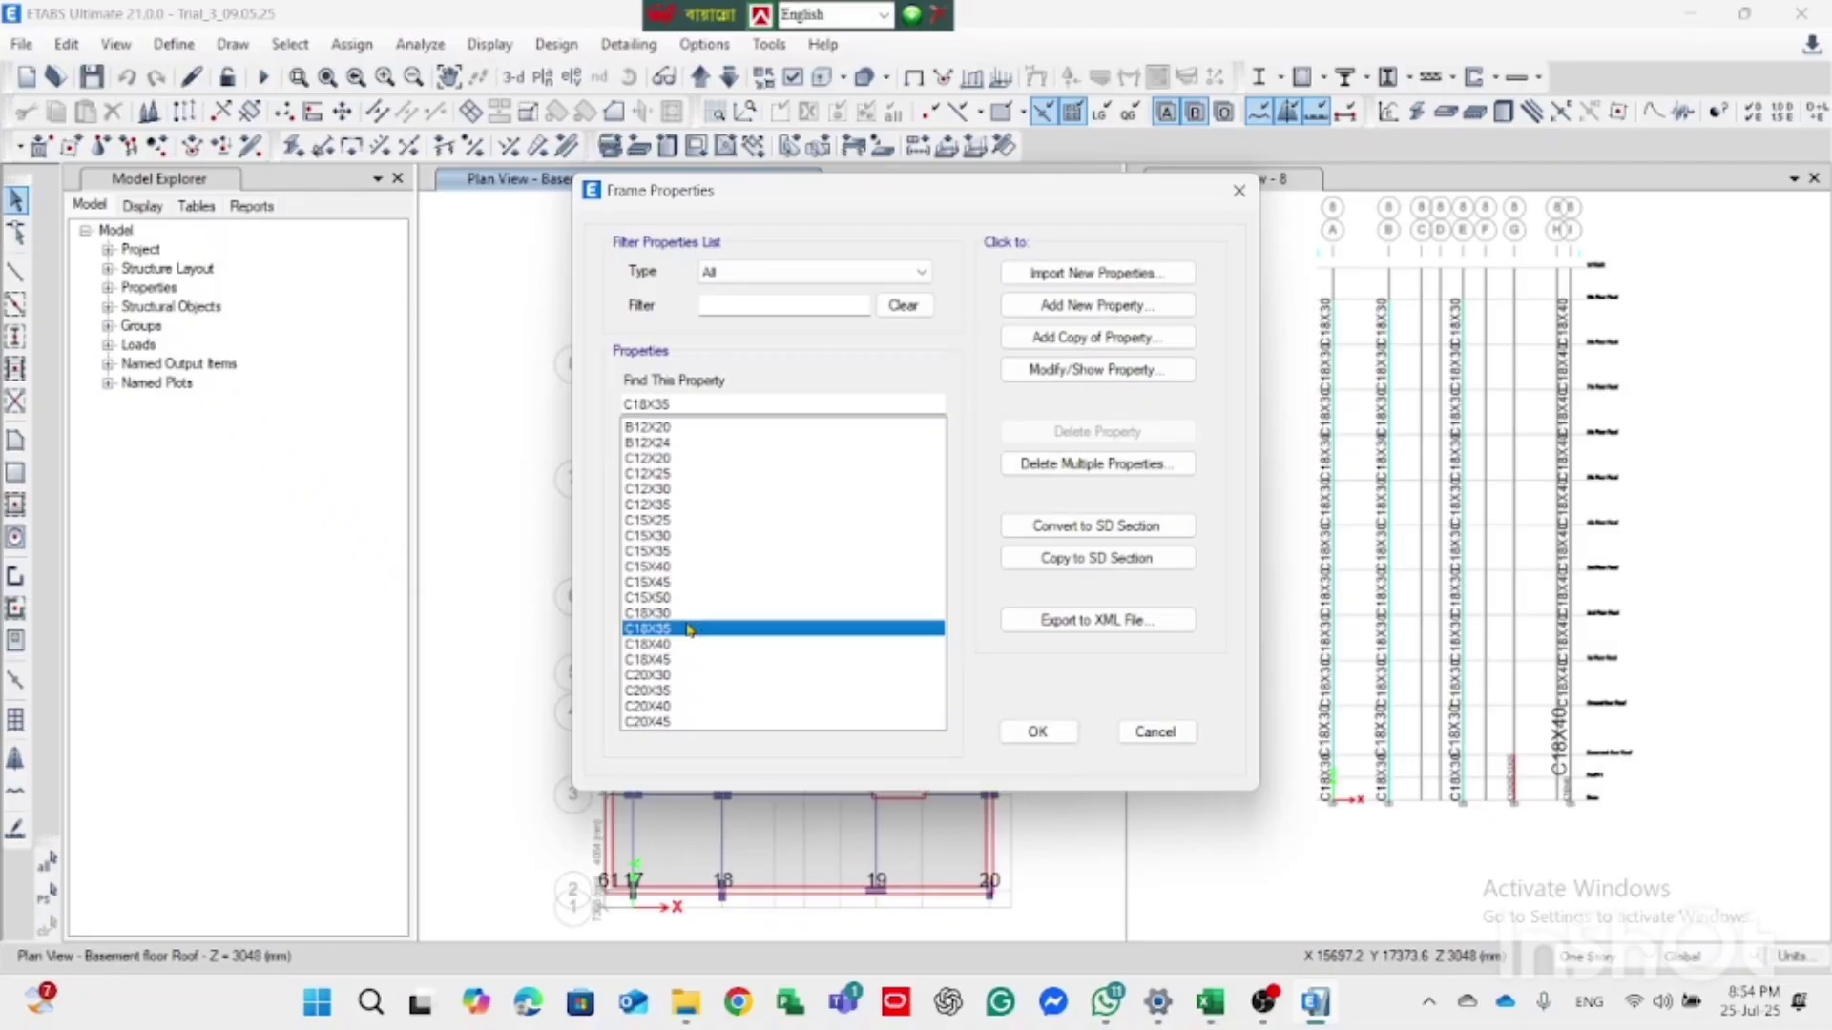
pyautogui.press('Escape')
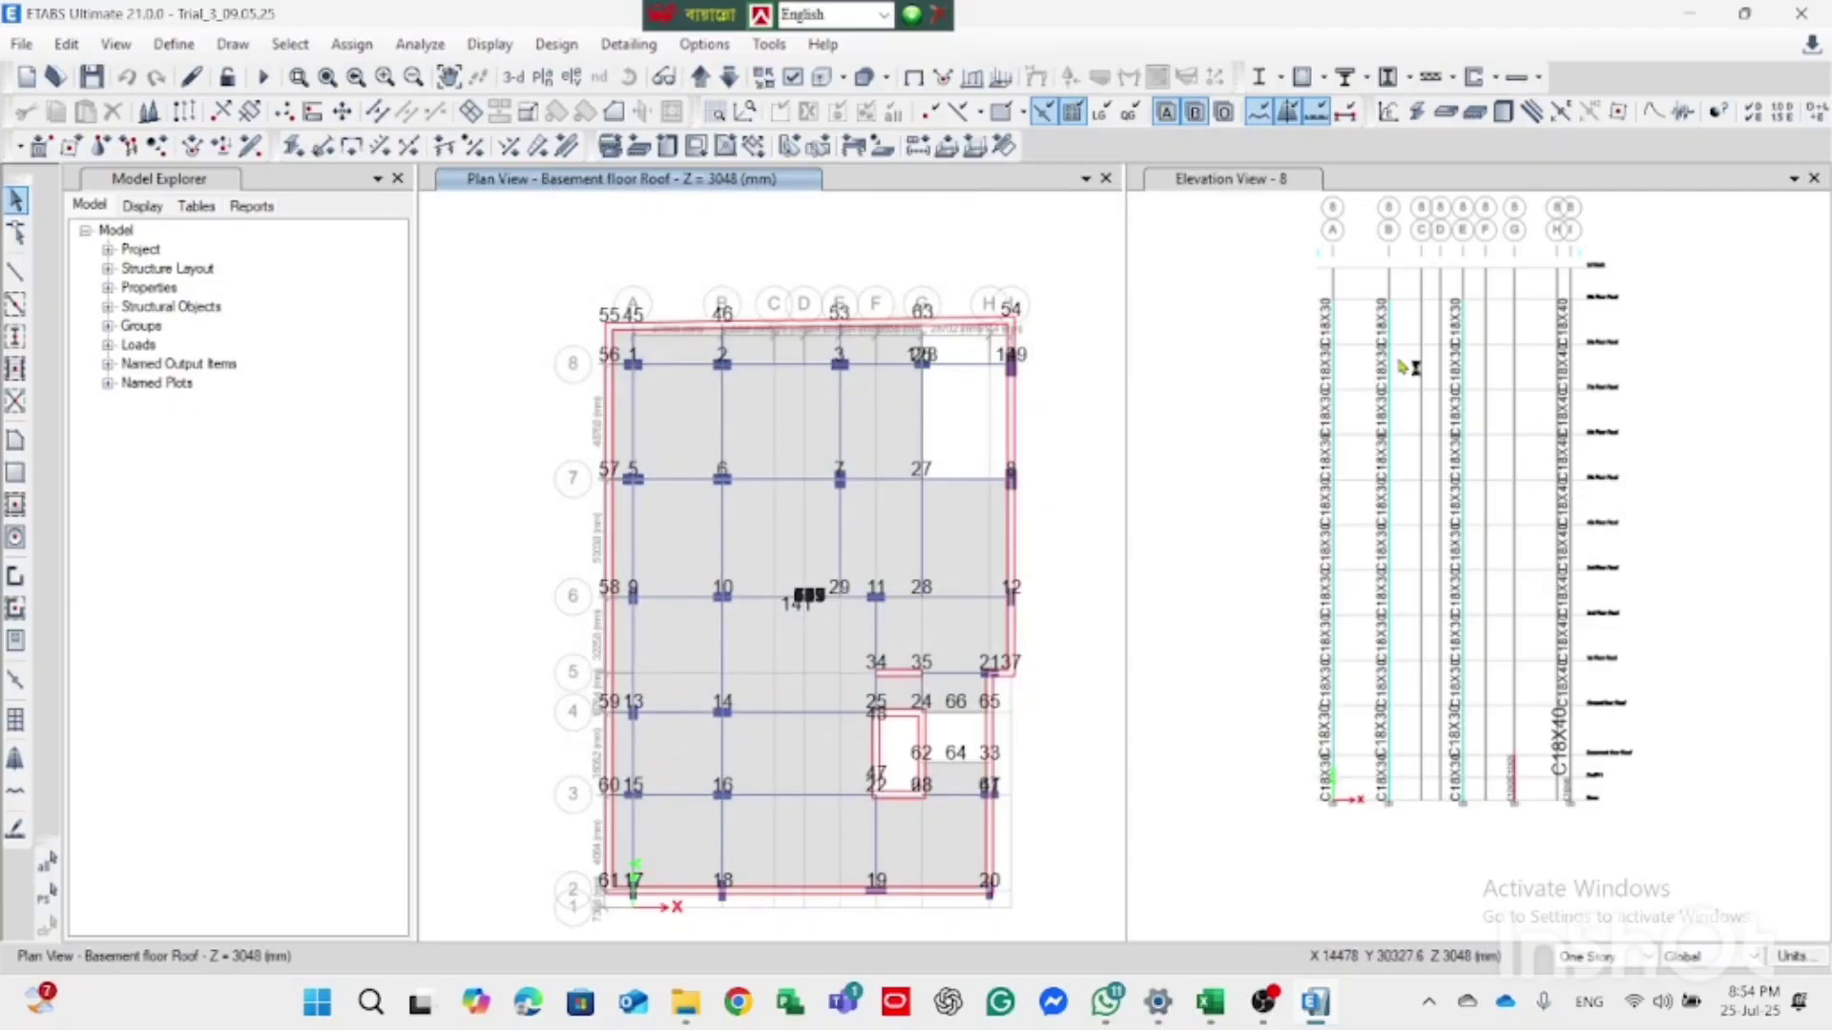
# Step: Examine the section names assigned to the columns on the grid 8 elevation
pyautogui.scroll(2, 1361, 725)
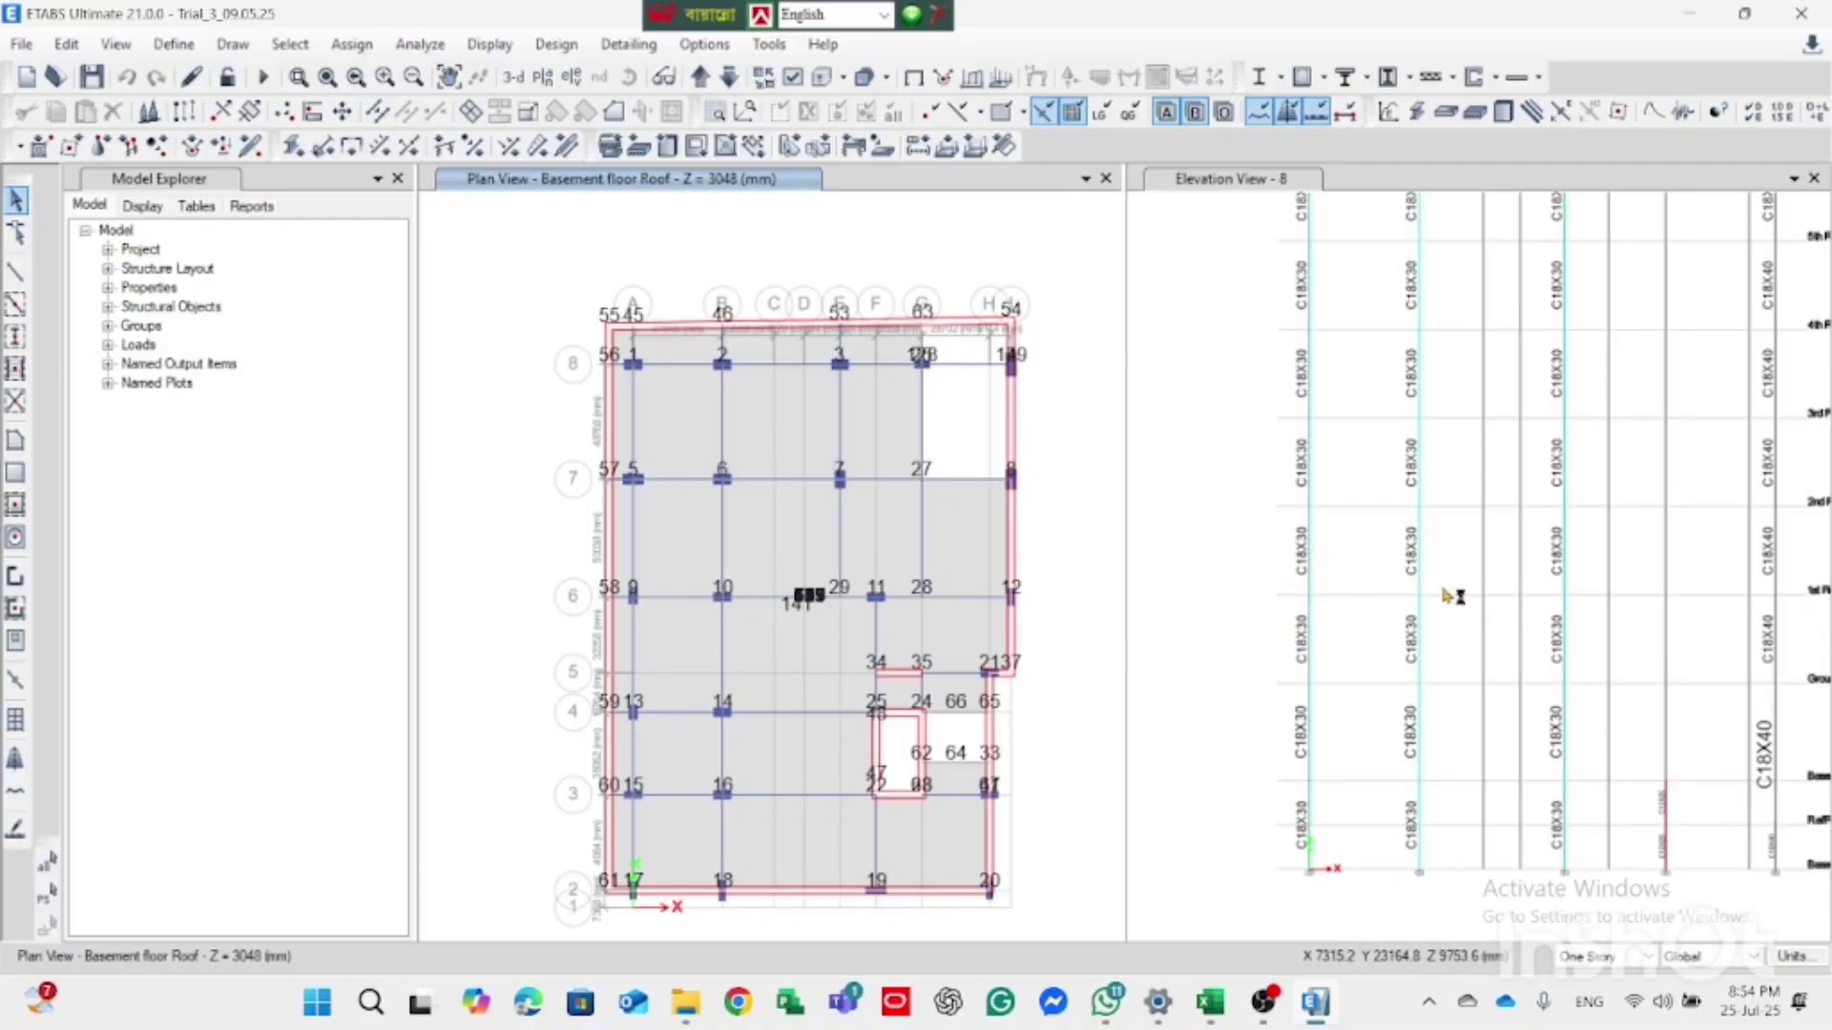
pyautogui.scroll(-2, 1403, 610)
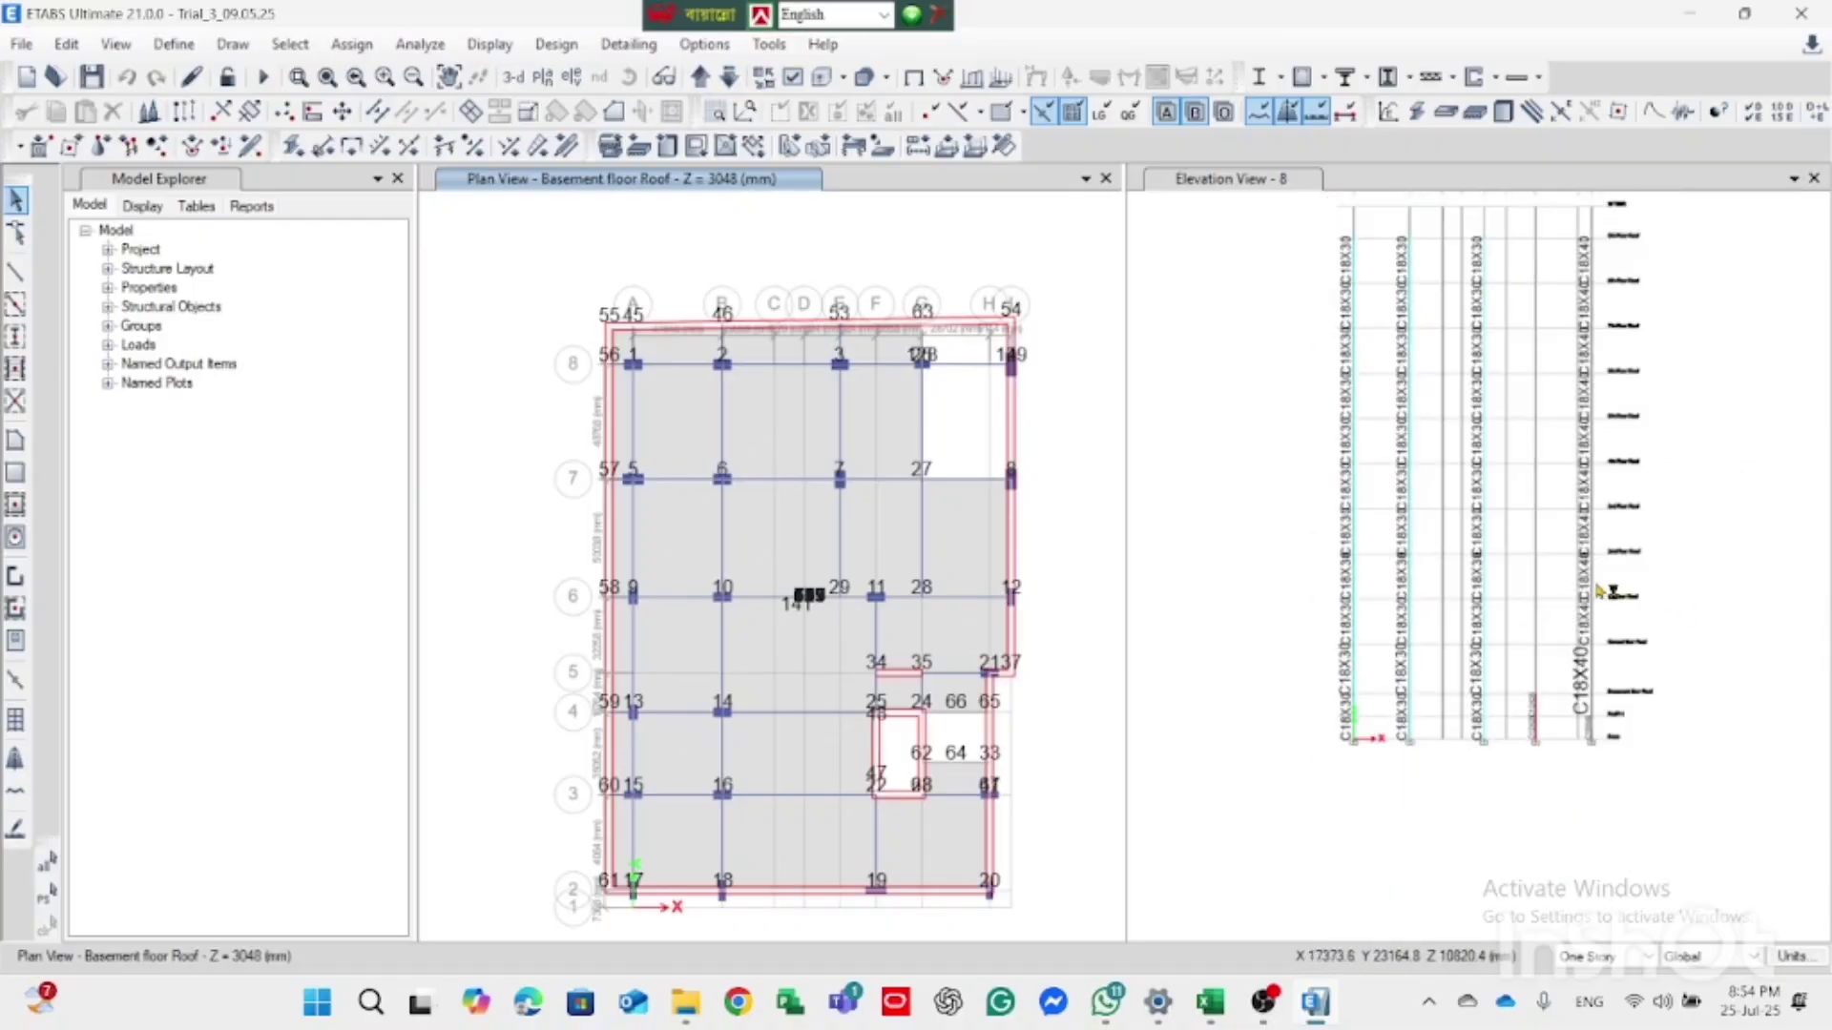
pyautogui.scroll(2, 1594, 589)
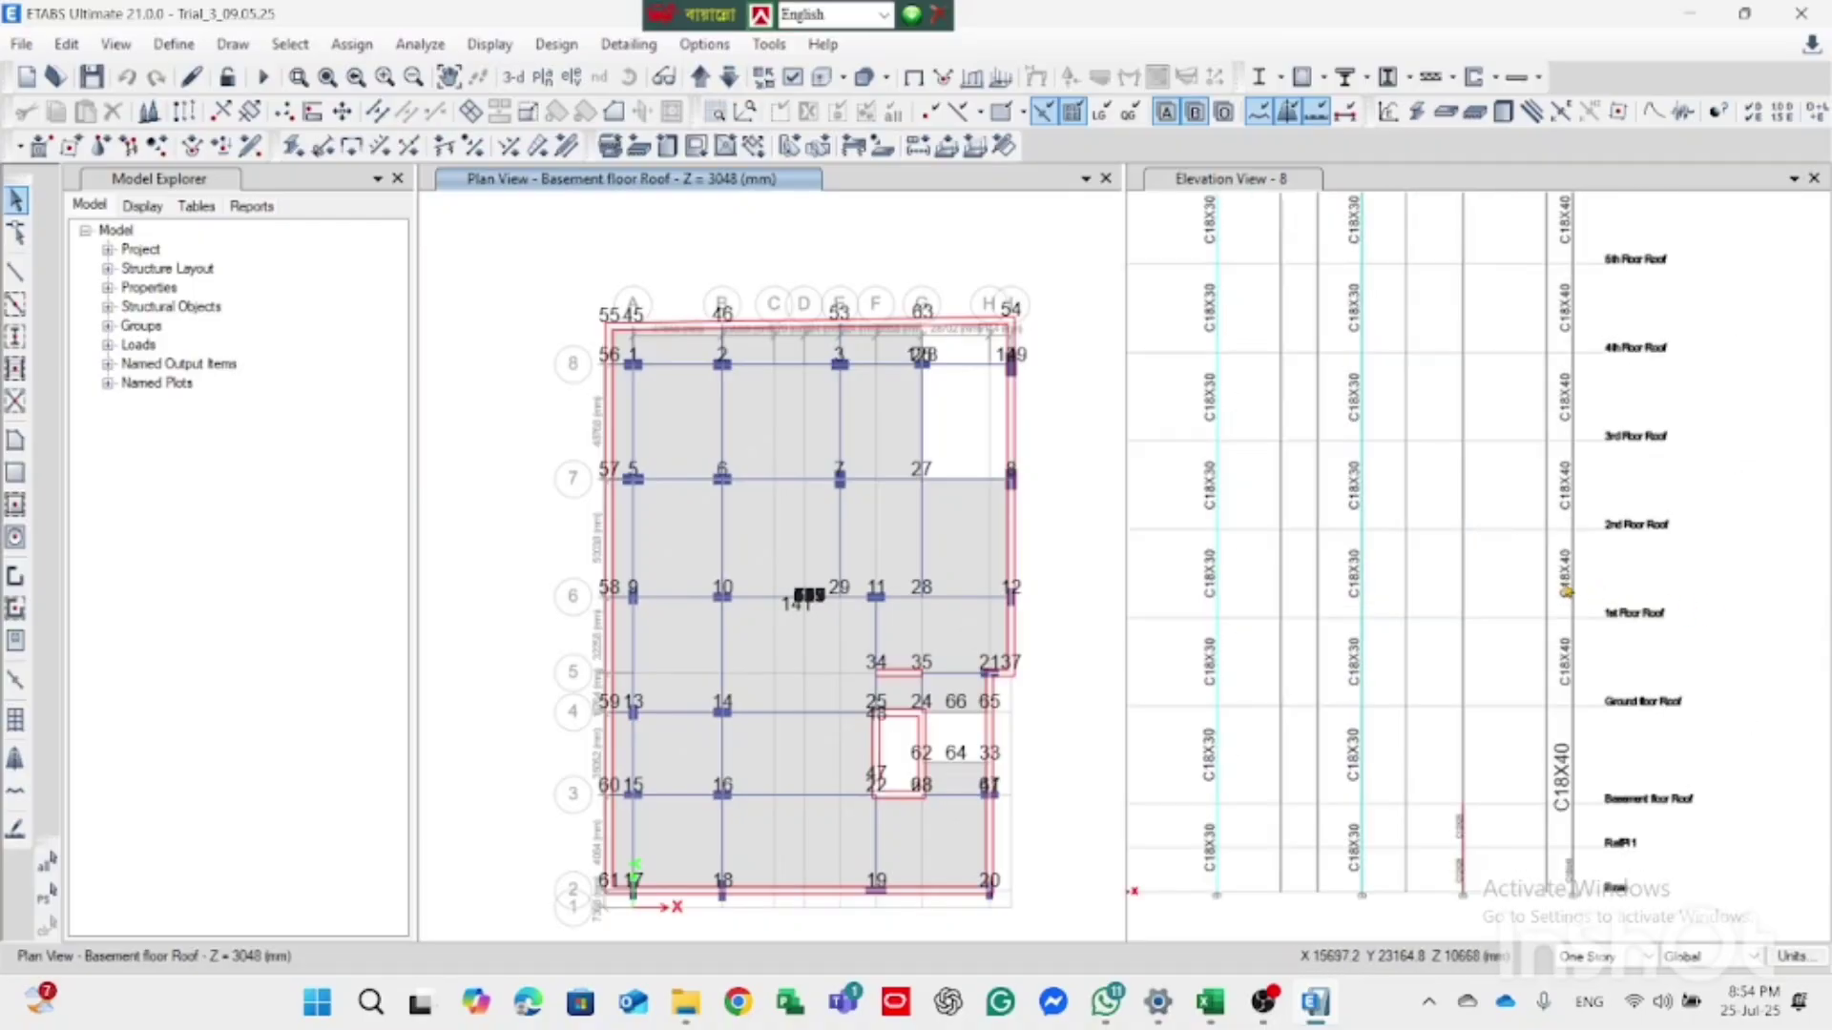
pyautogui.scroll(-3, 1568, 592)
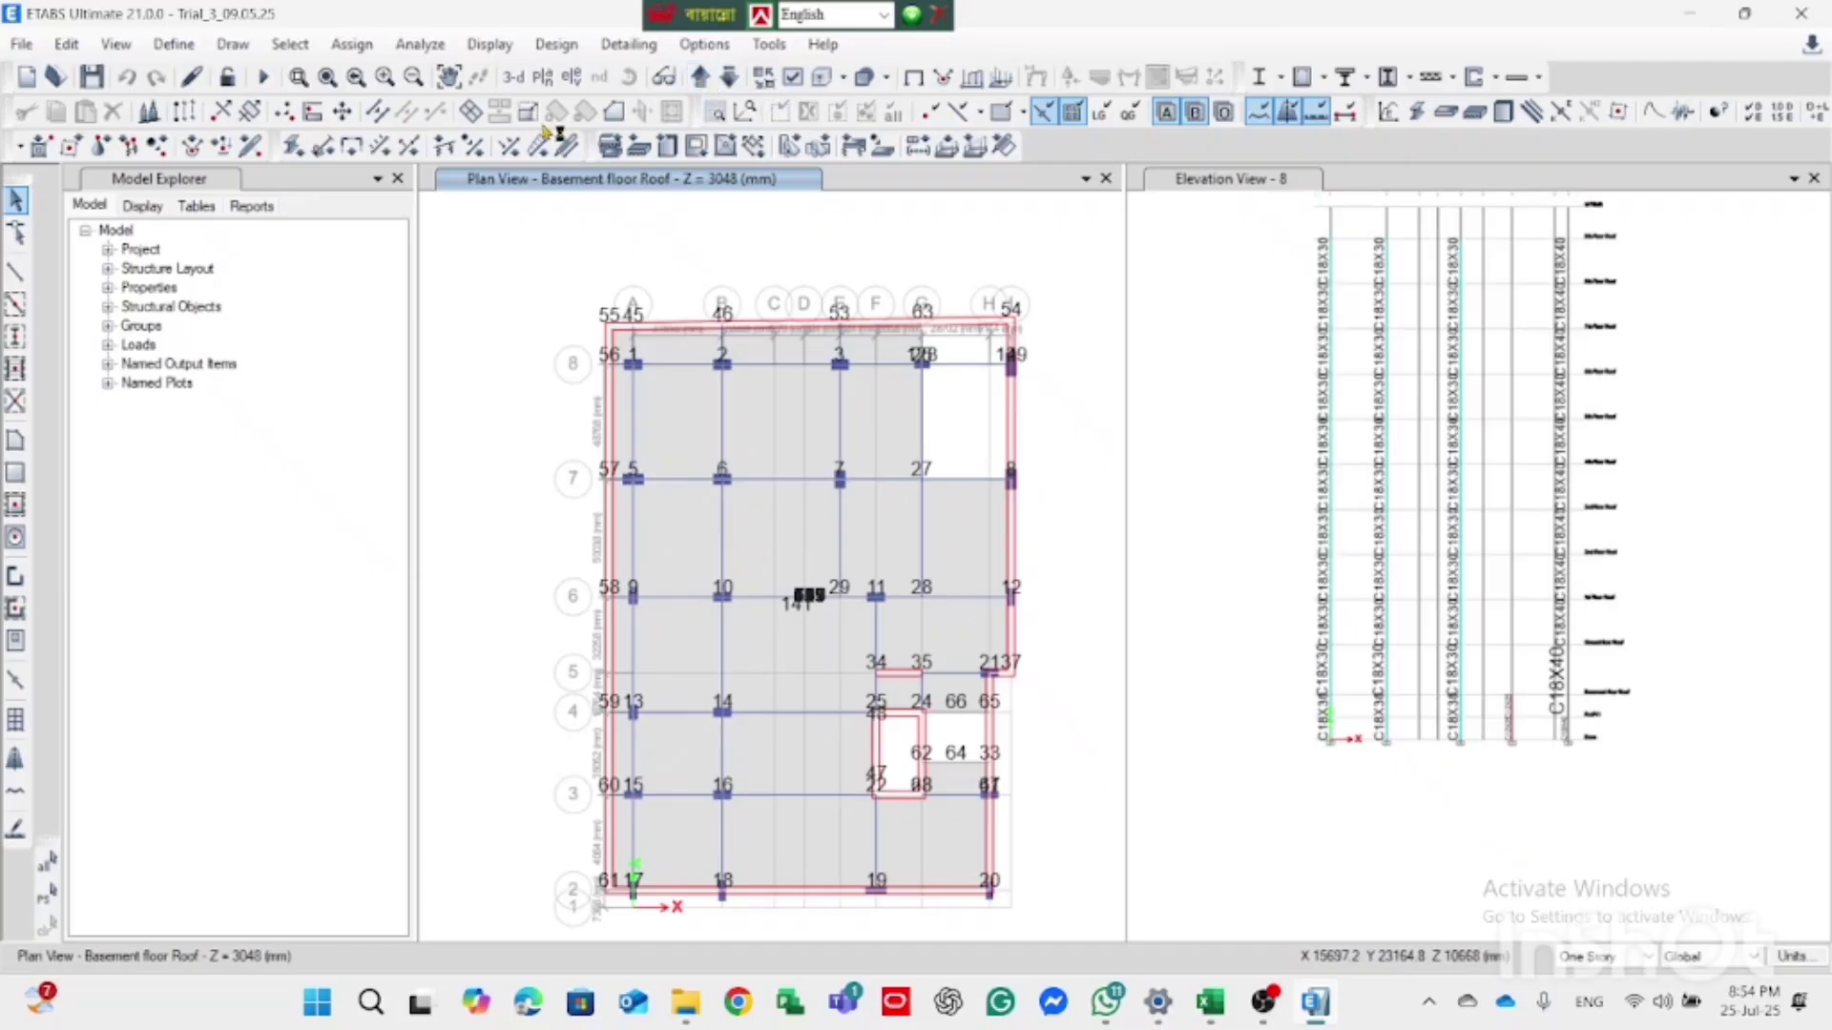
pyautogui.click(542, 78)
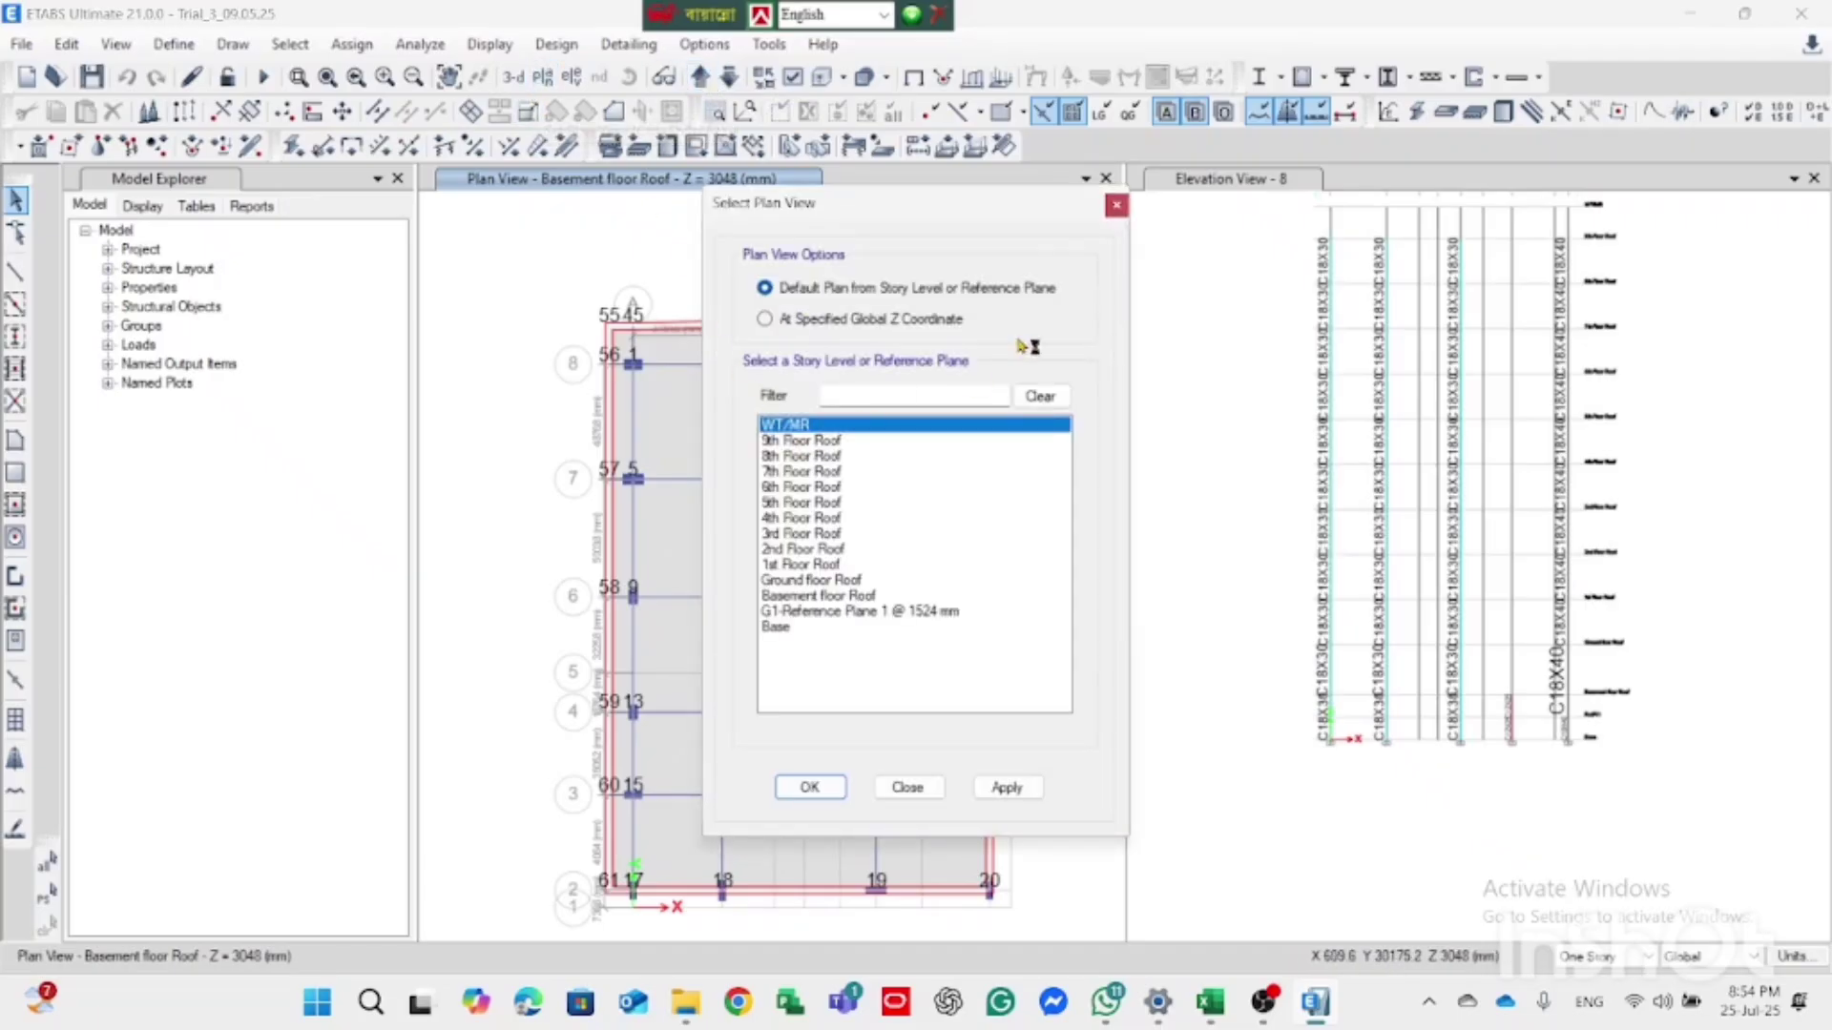
pyautogui.click(1116, 206)
# Step: Switch to the grid 7 elevation and examine the sections of its columns from the base upwards
pyautogui.click(730, 78)
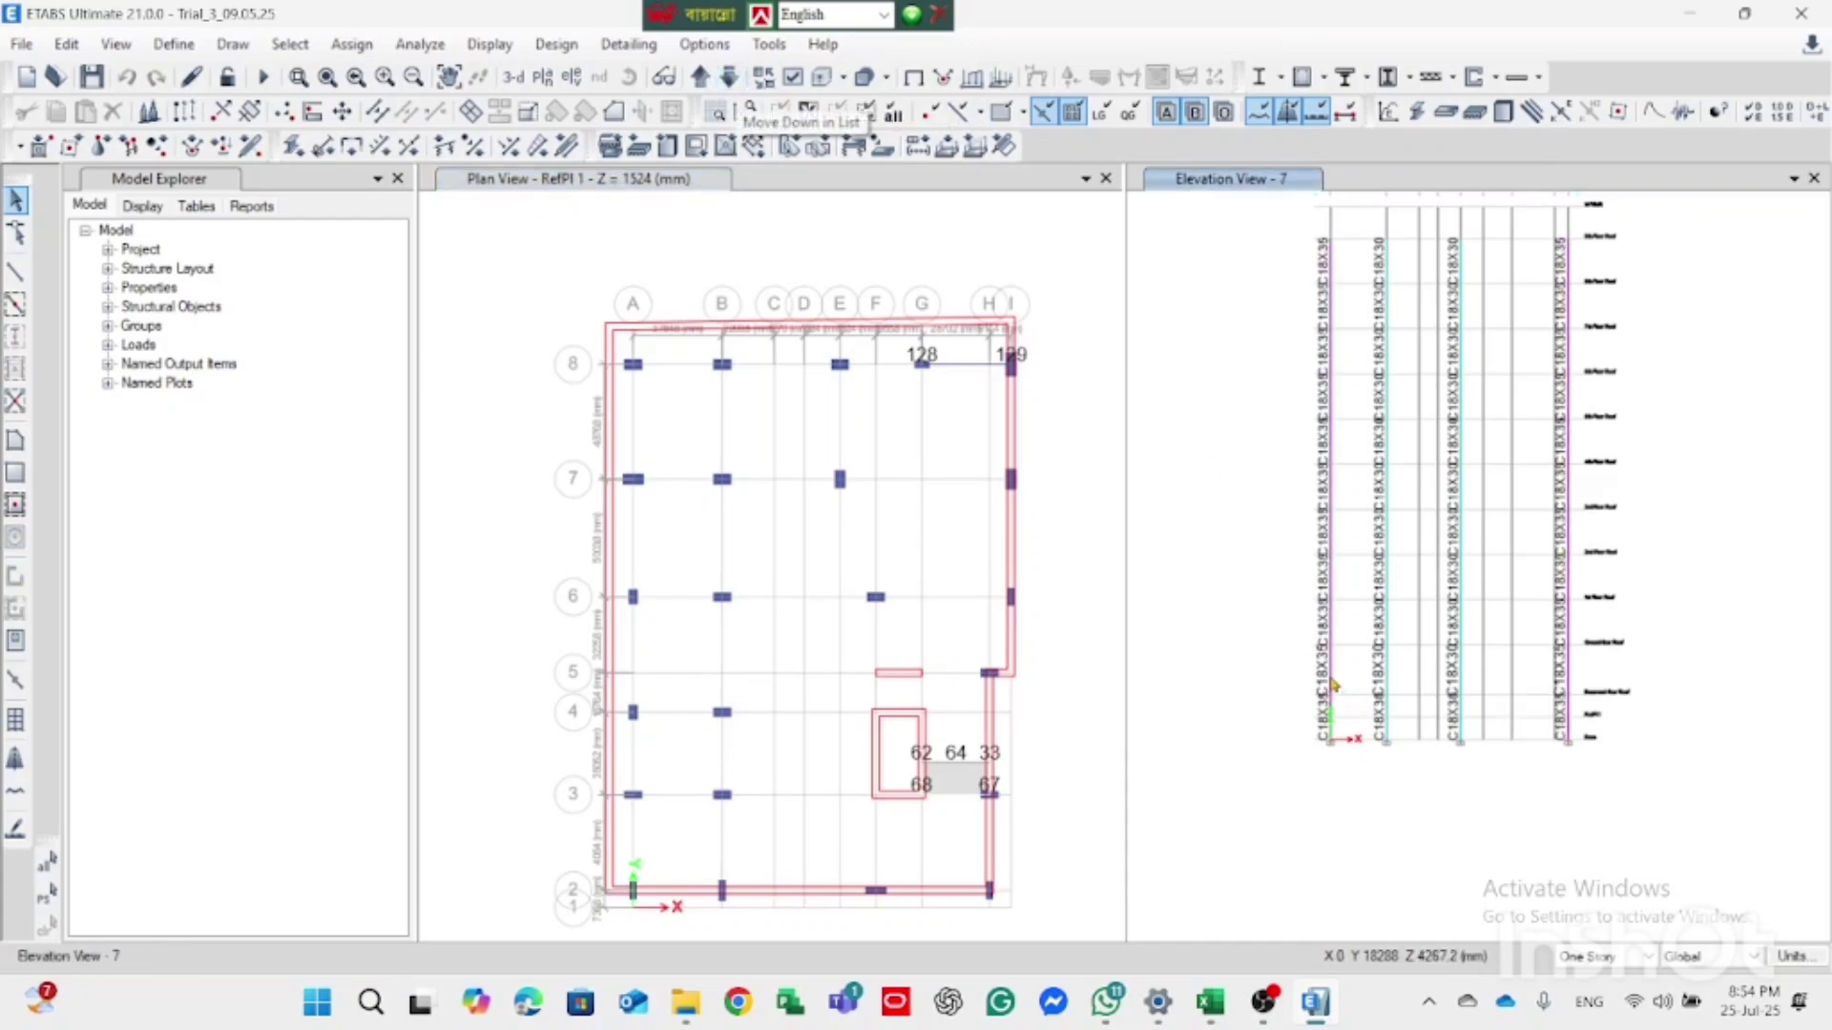
pyautogui.scroll(1, 1374, 668)
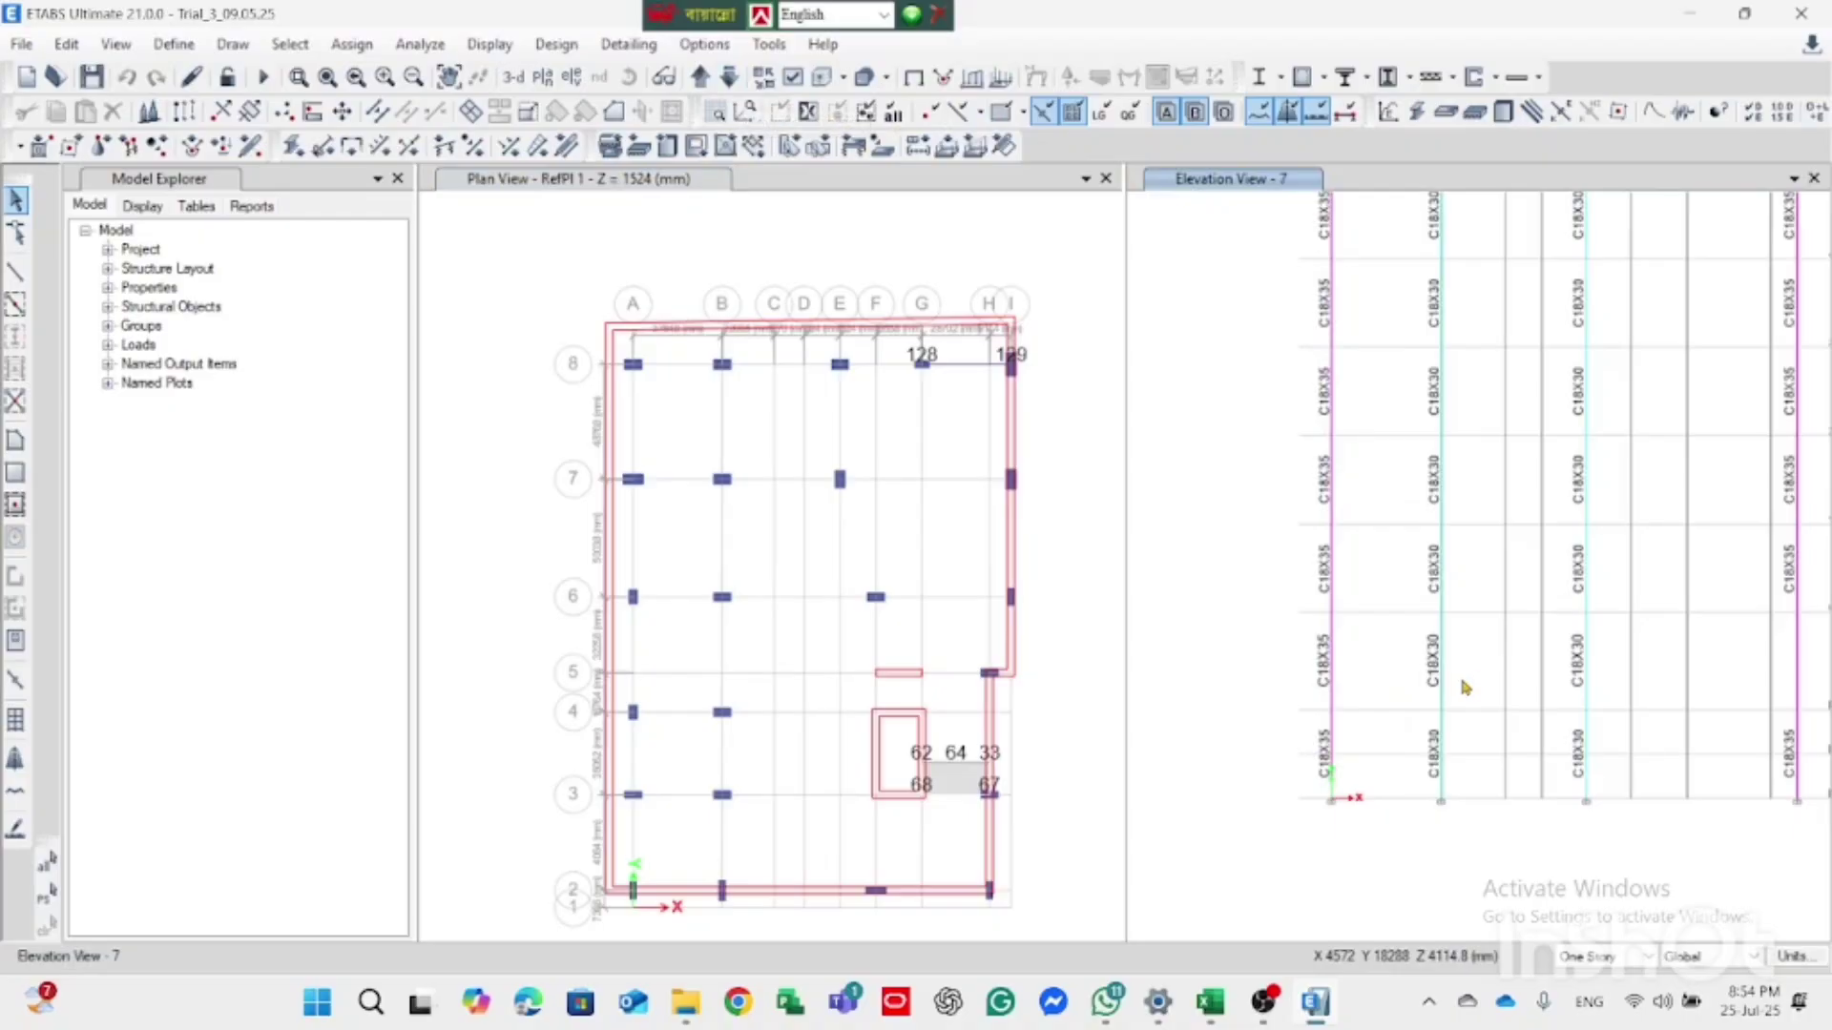
pyautogui.scroll(-2, 1439, 676)
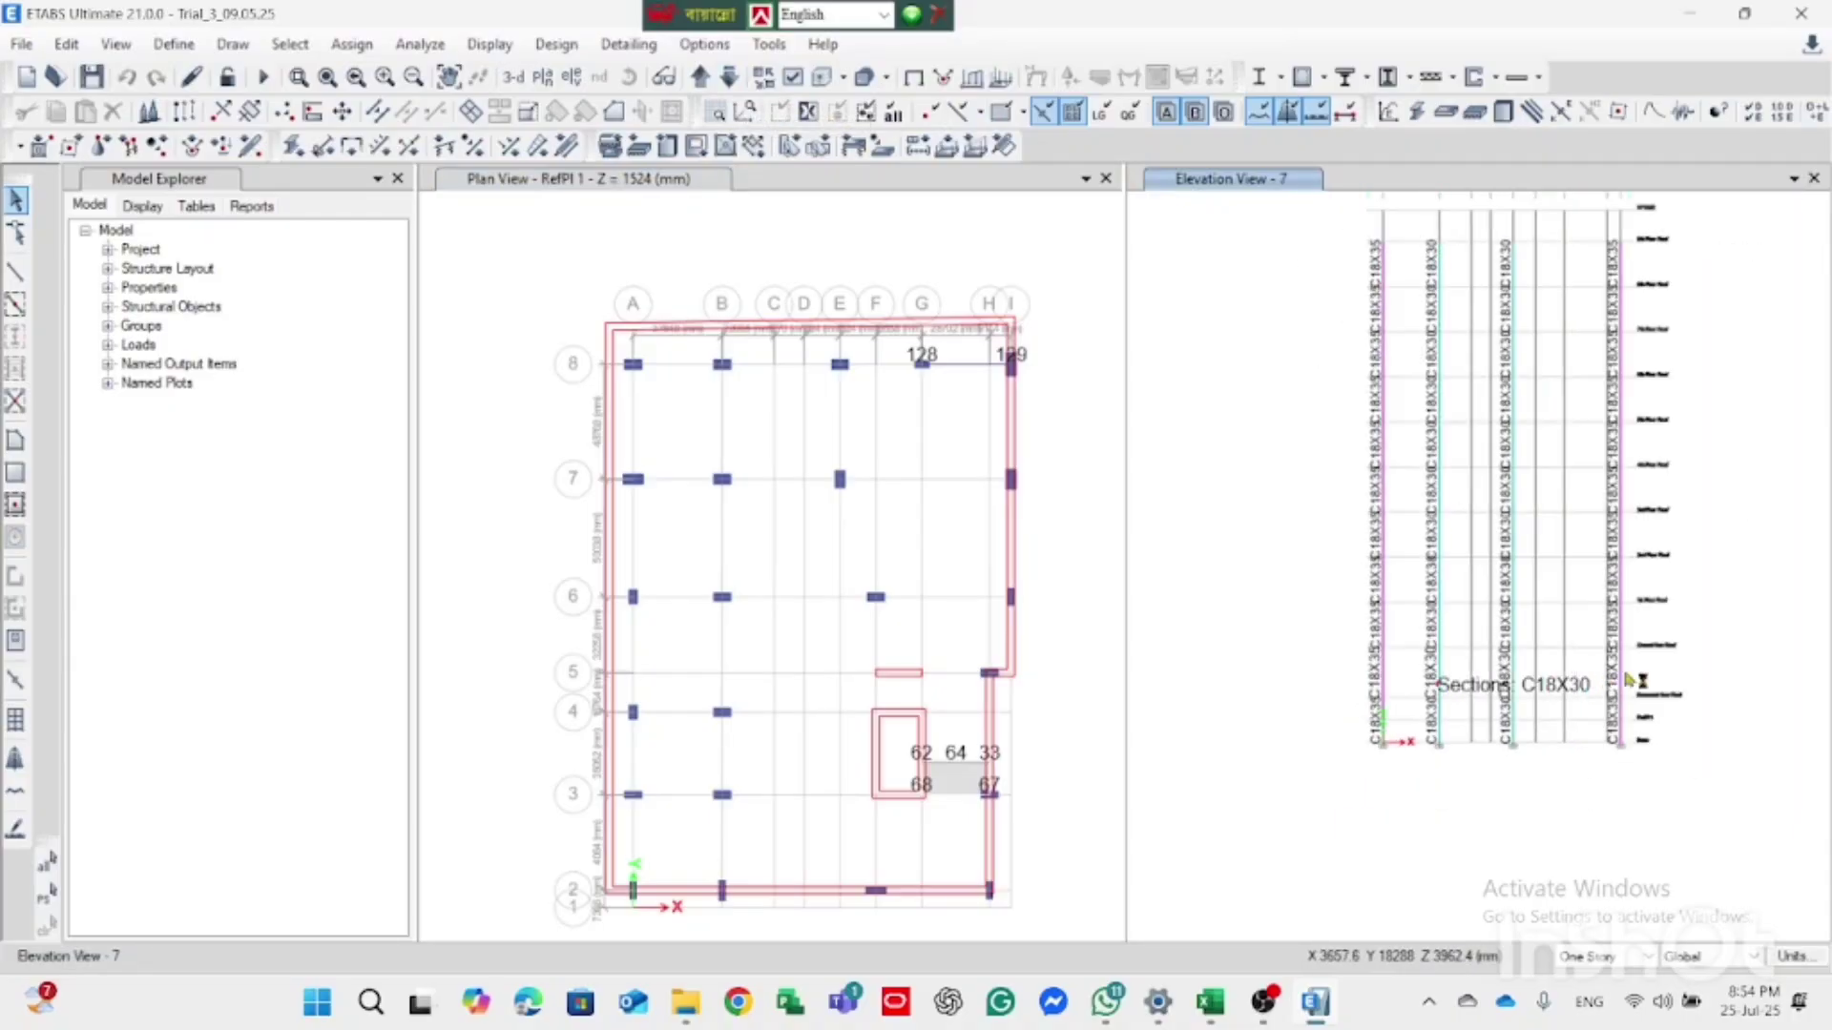
pyautogui.scroll(2, 1632, 679)
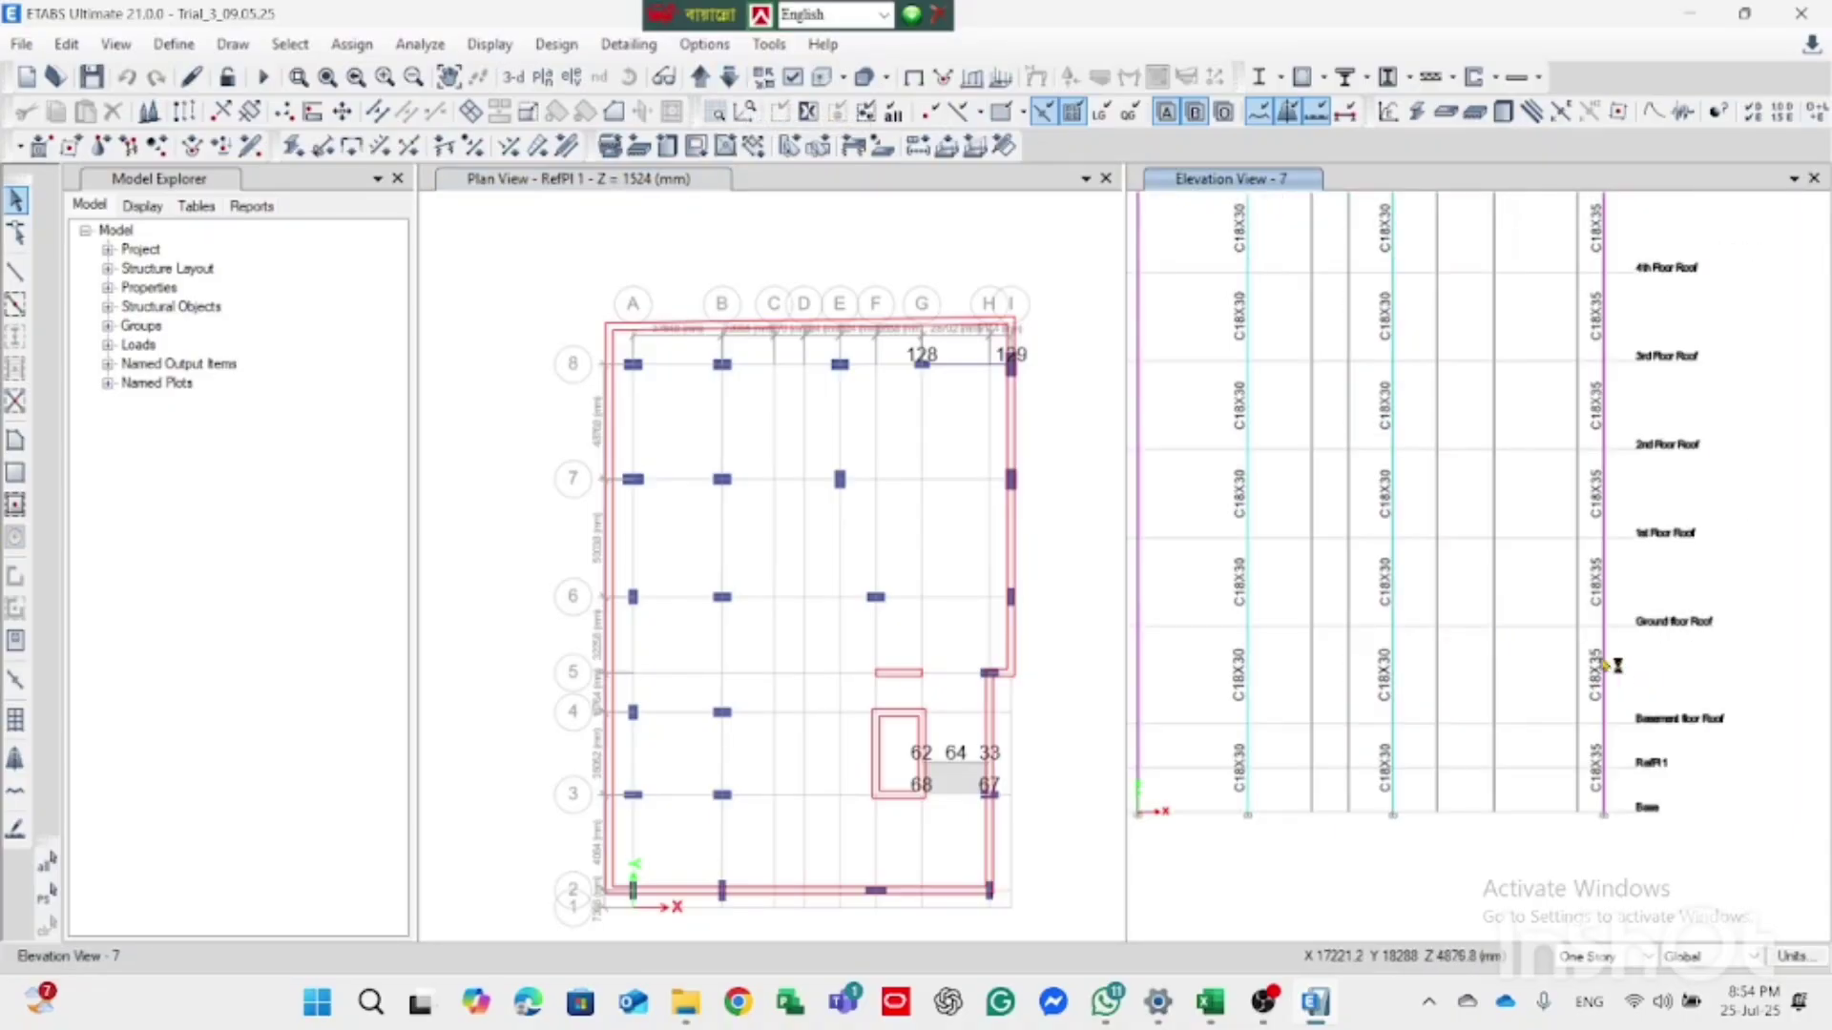
# Step: Step through the grid 6 and grid 5 elevations to check their column sections
pyautogui.click(729, 78)
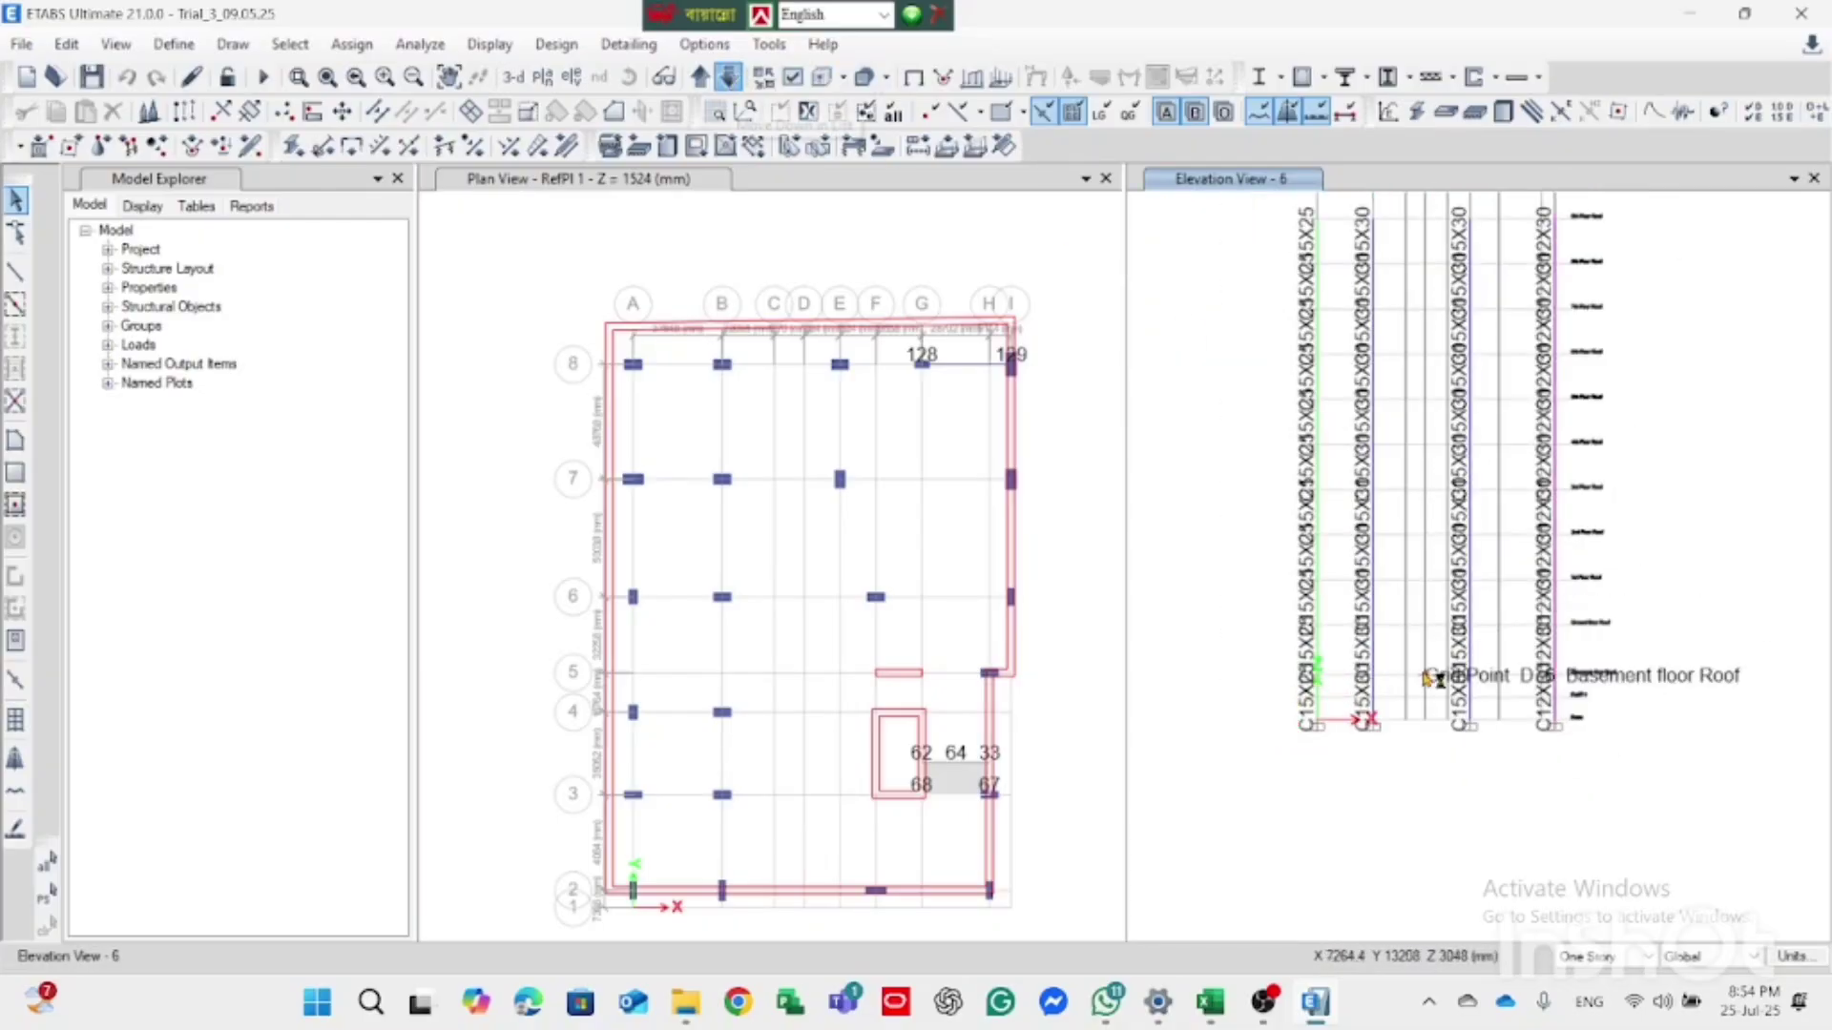
pyautogui.scroll(1, 1431, 679)
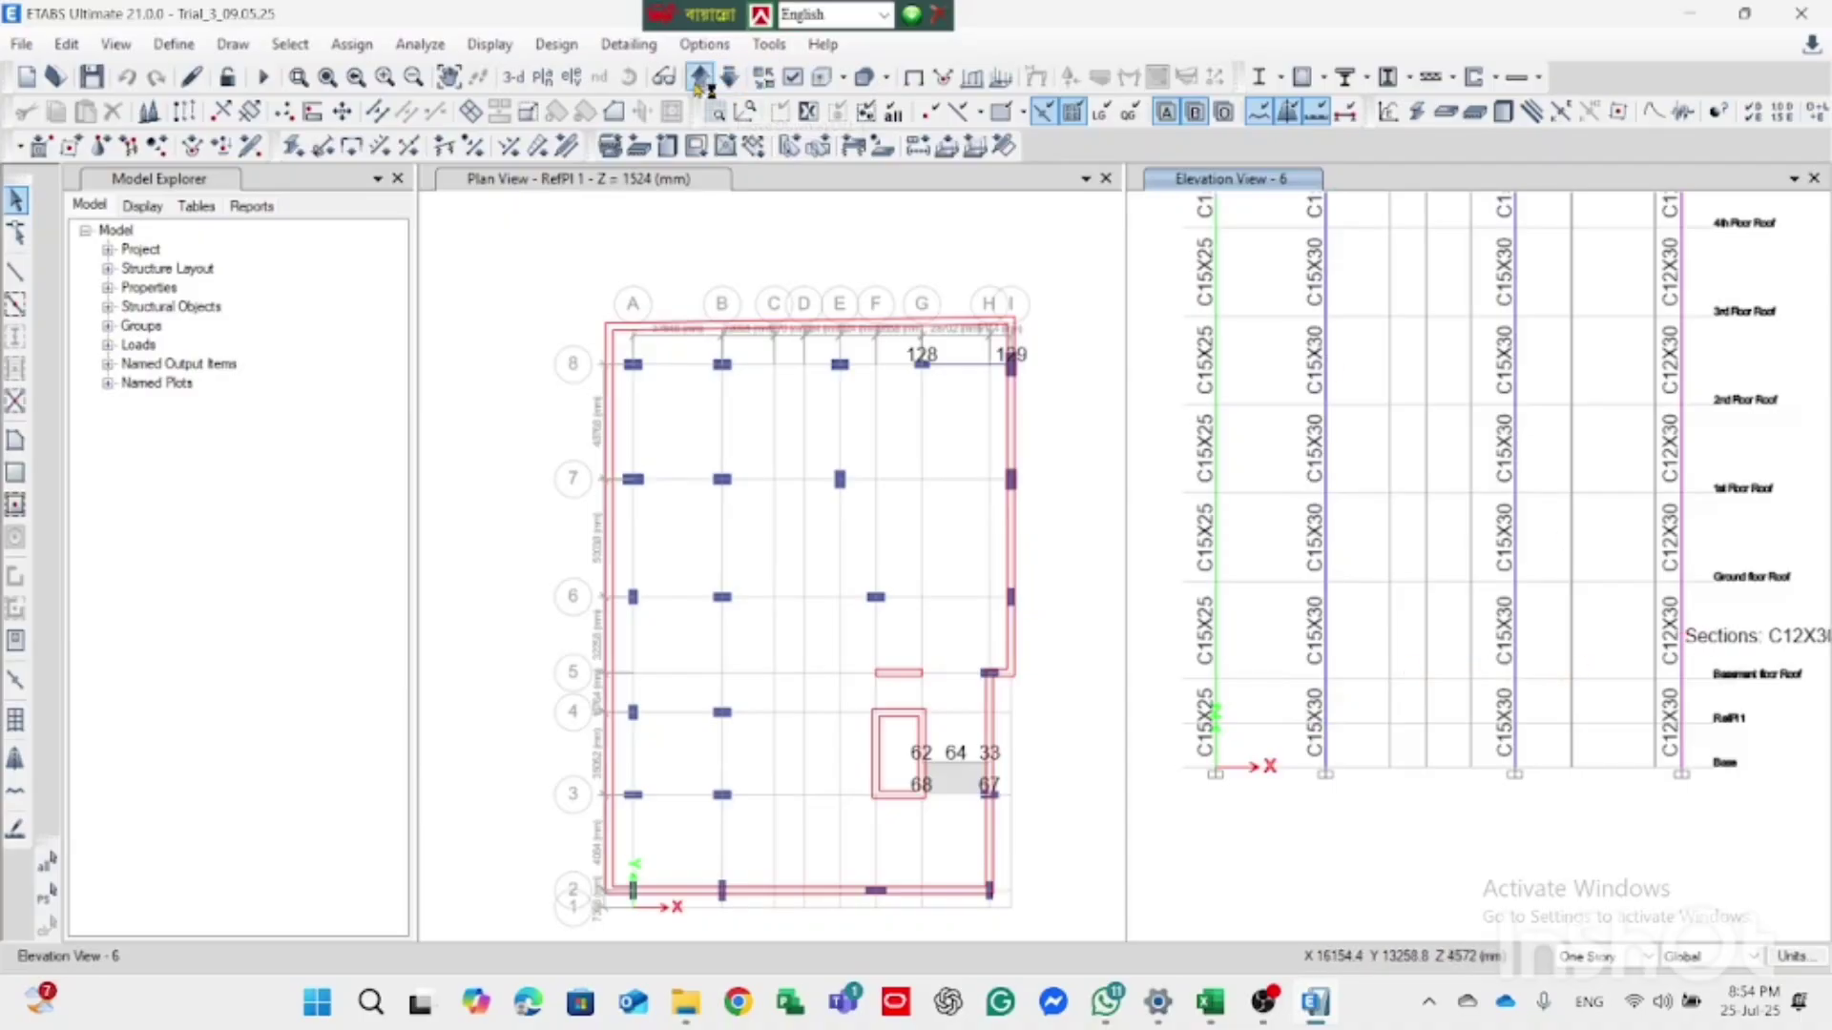
pyautogui.click(728, 79)
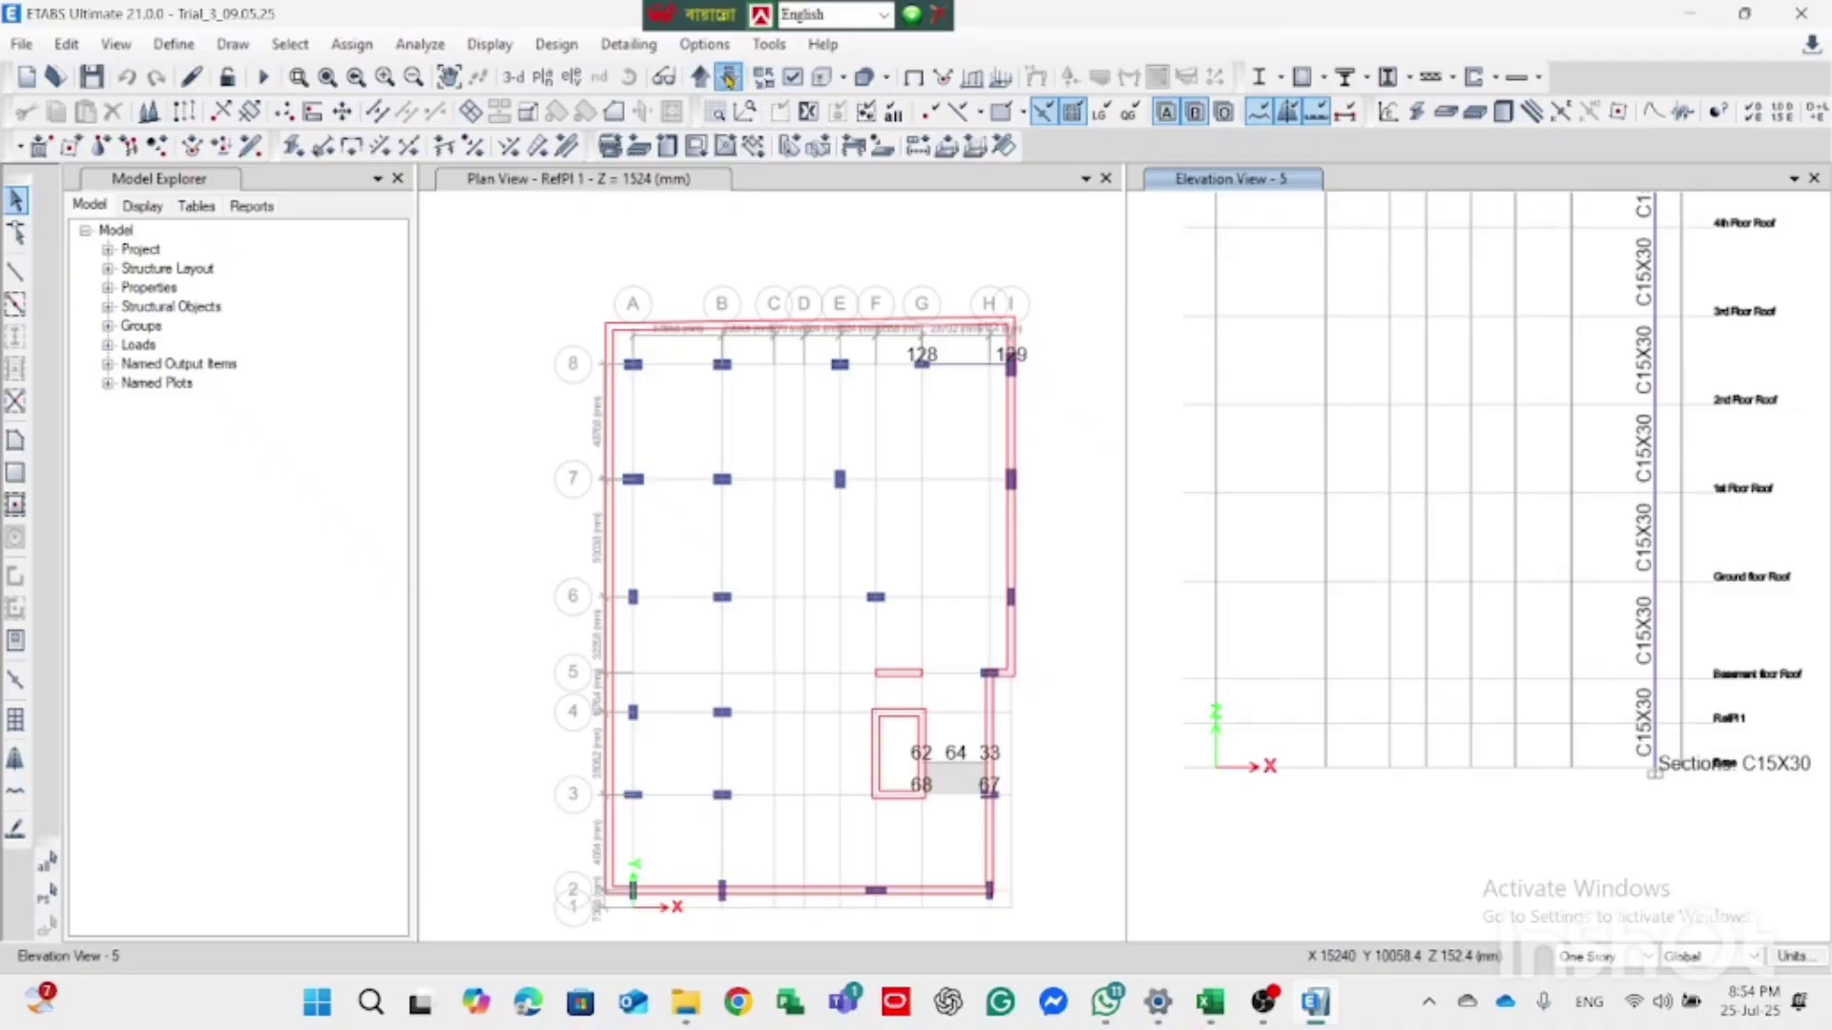
# Step: Step through the grid 4, 3, 2 and 1 elevations to check their column sections, finishing on grid 2
pyautogui.click(728, 78)
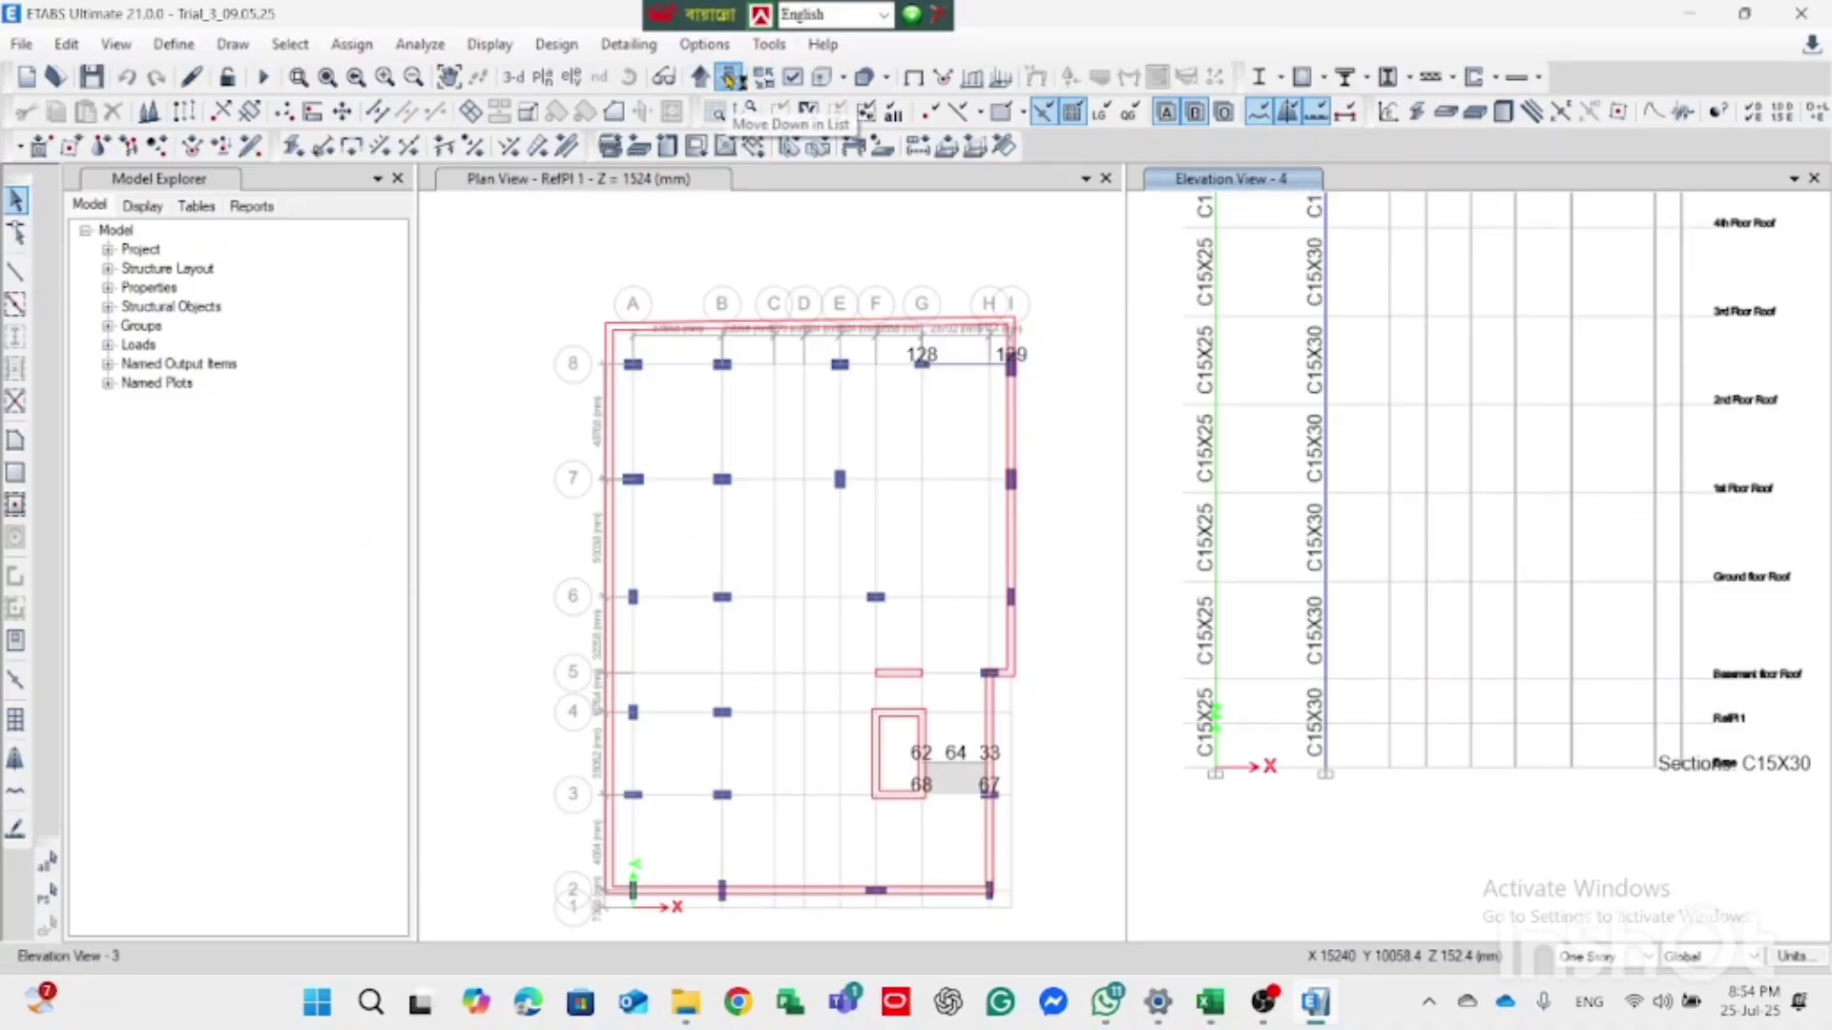
pyautogui.click(728, 79)
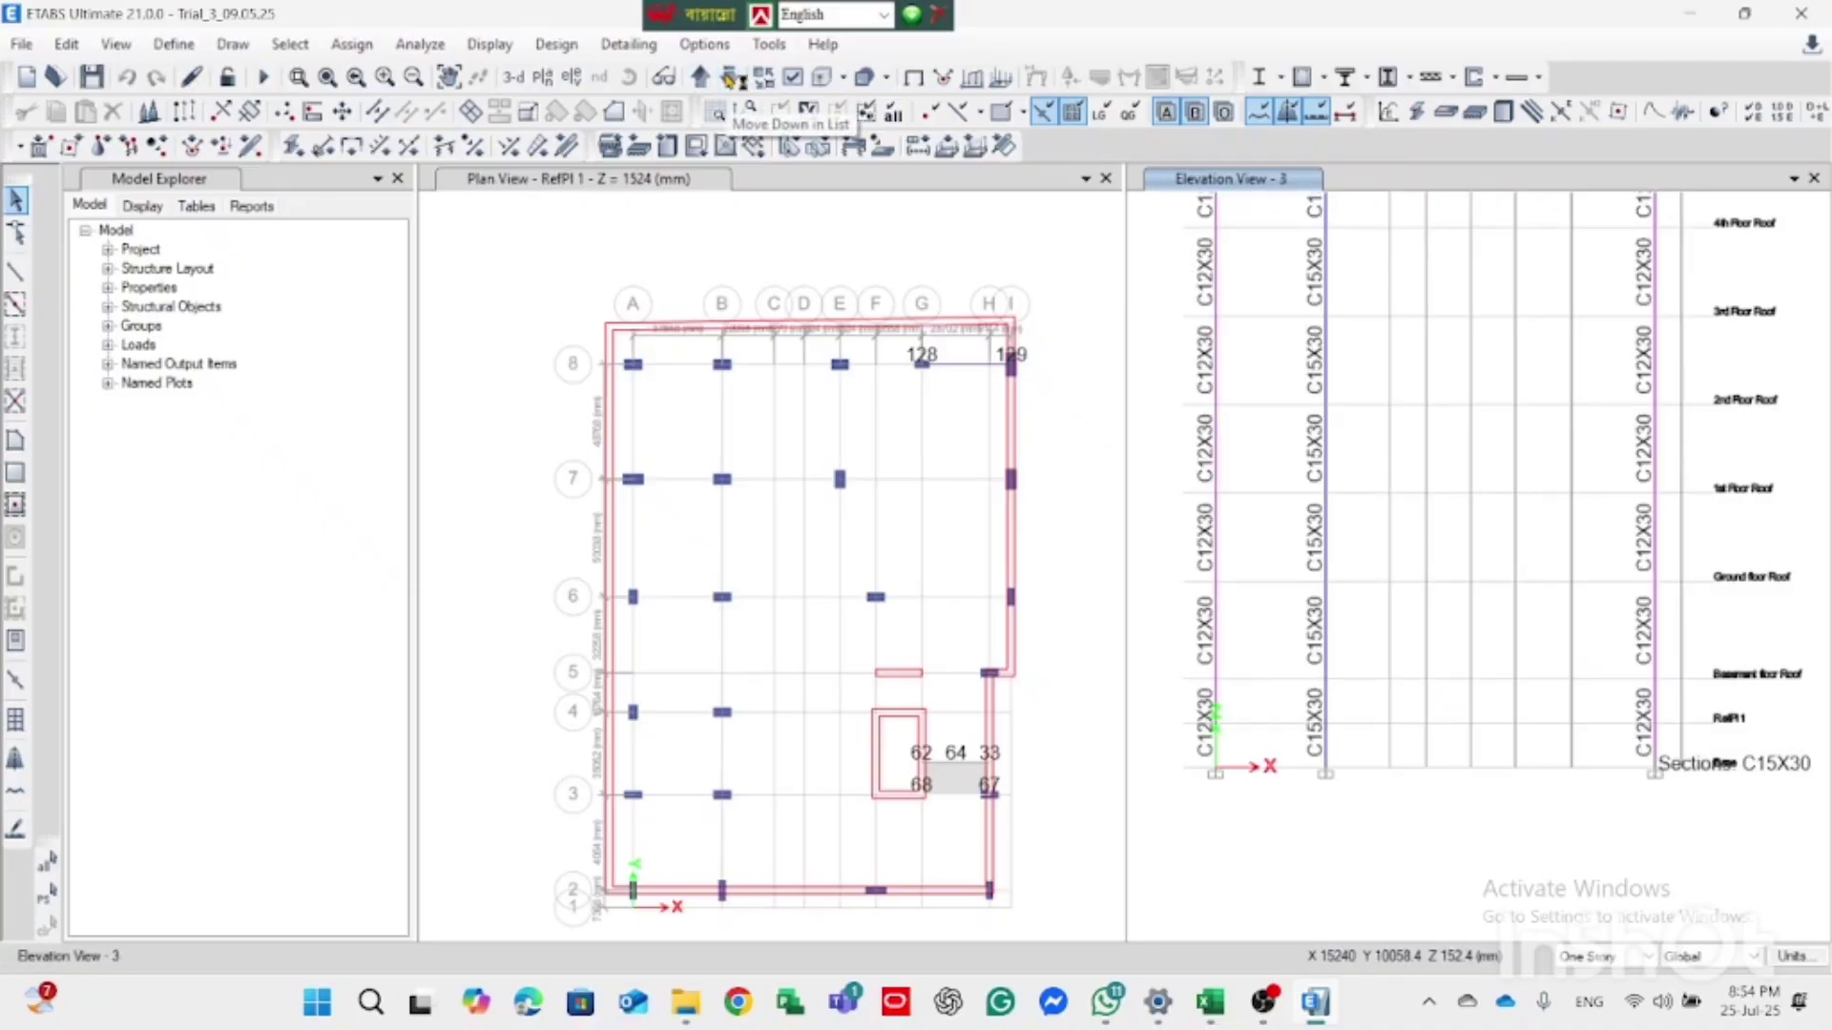
pyautogui.click(729, 78)
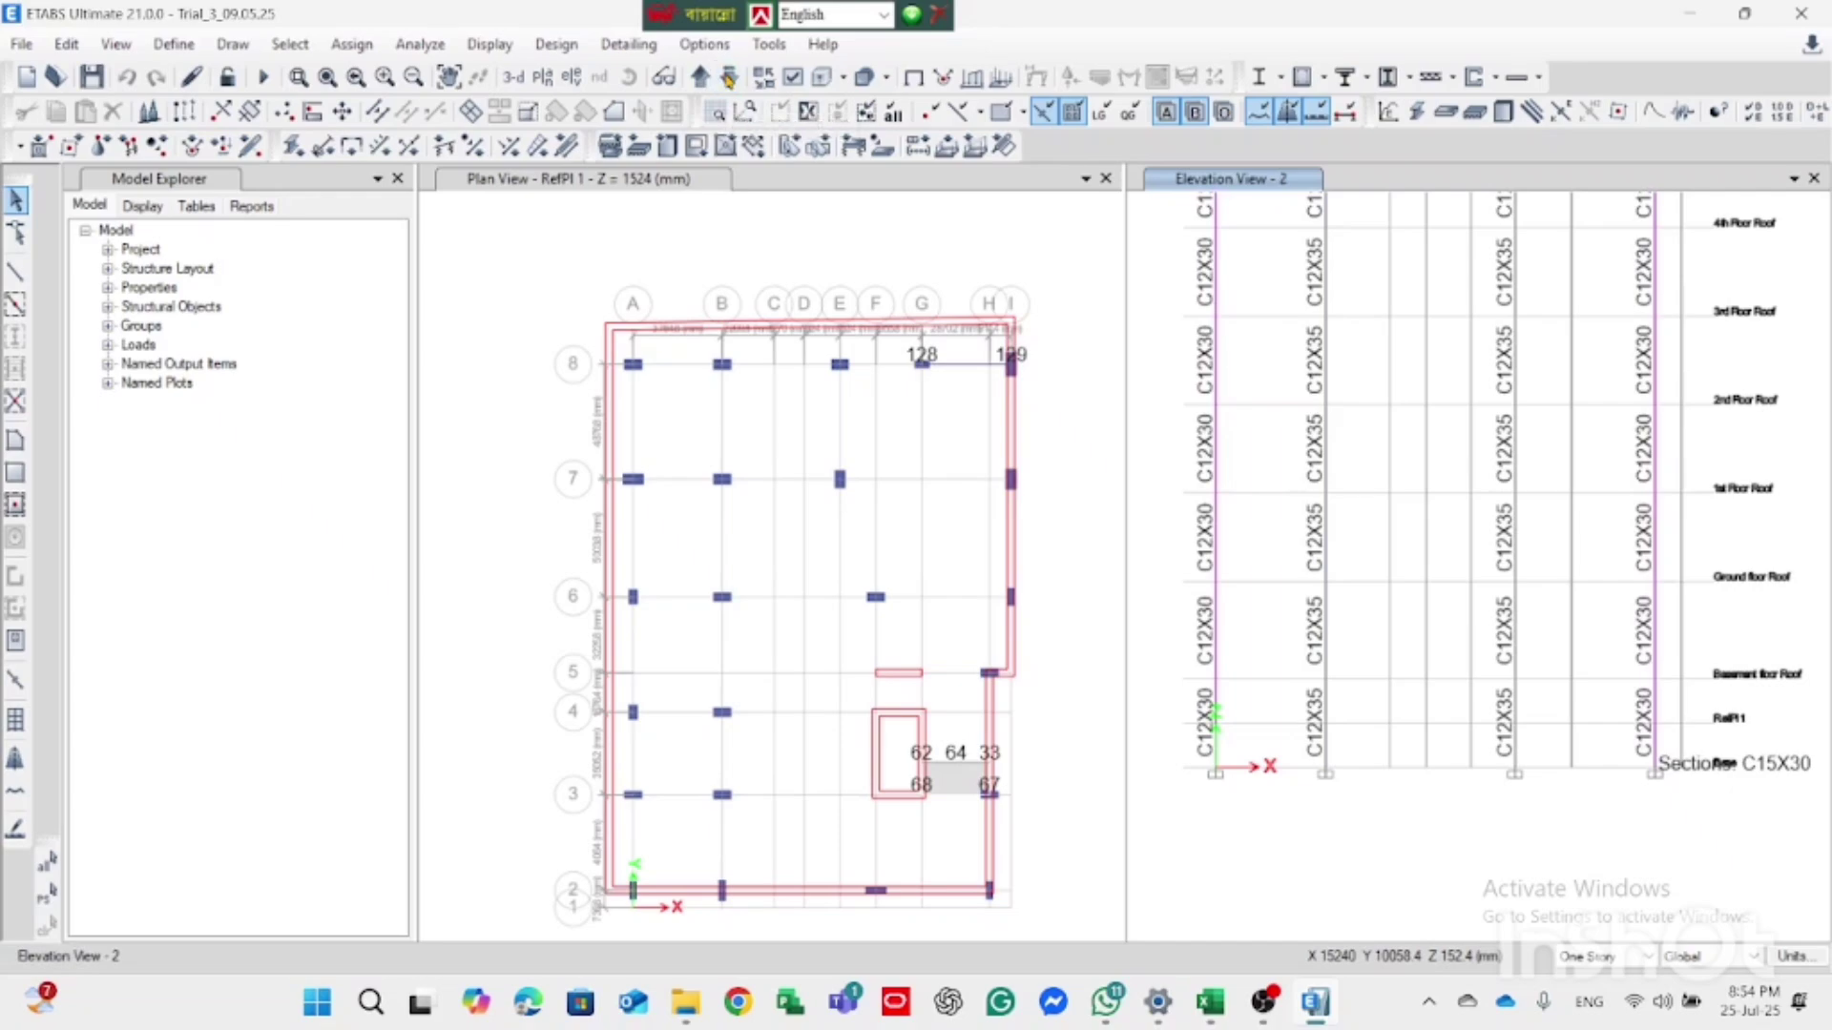
pyautogui.click(728, 78)
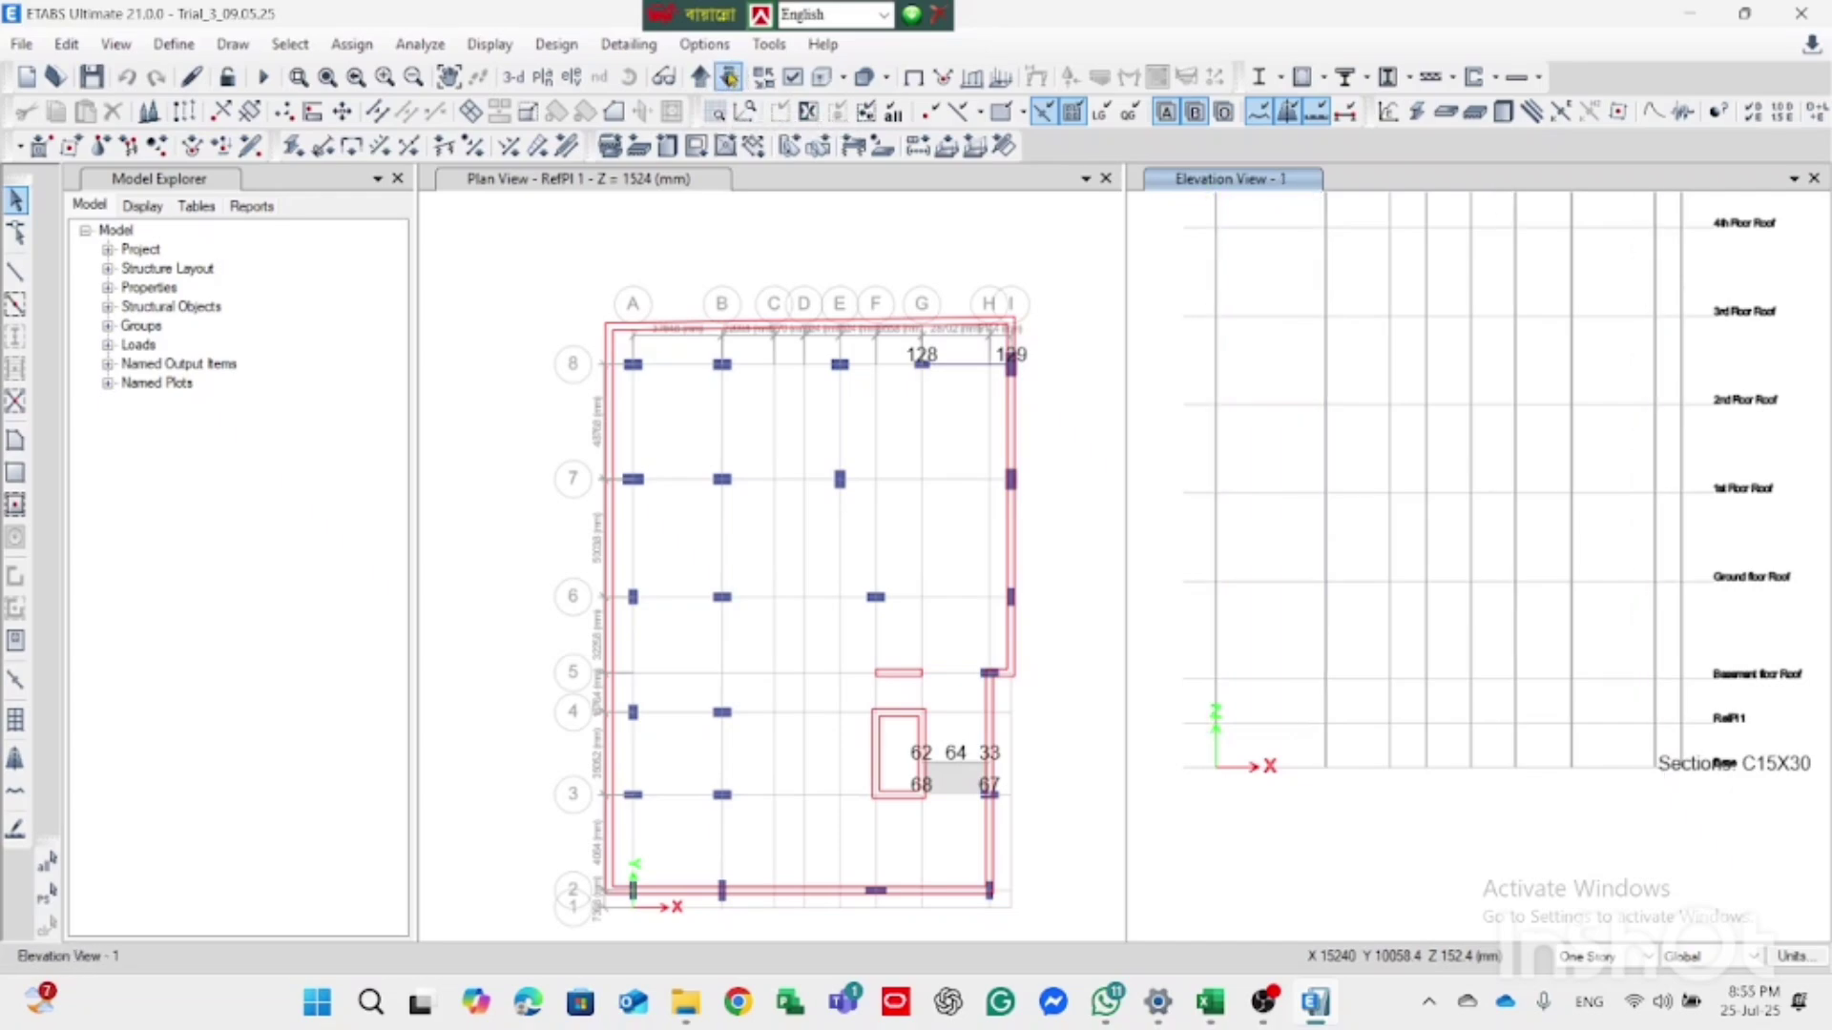
pyautogui.click(701, 77)
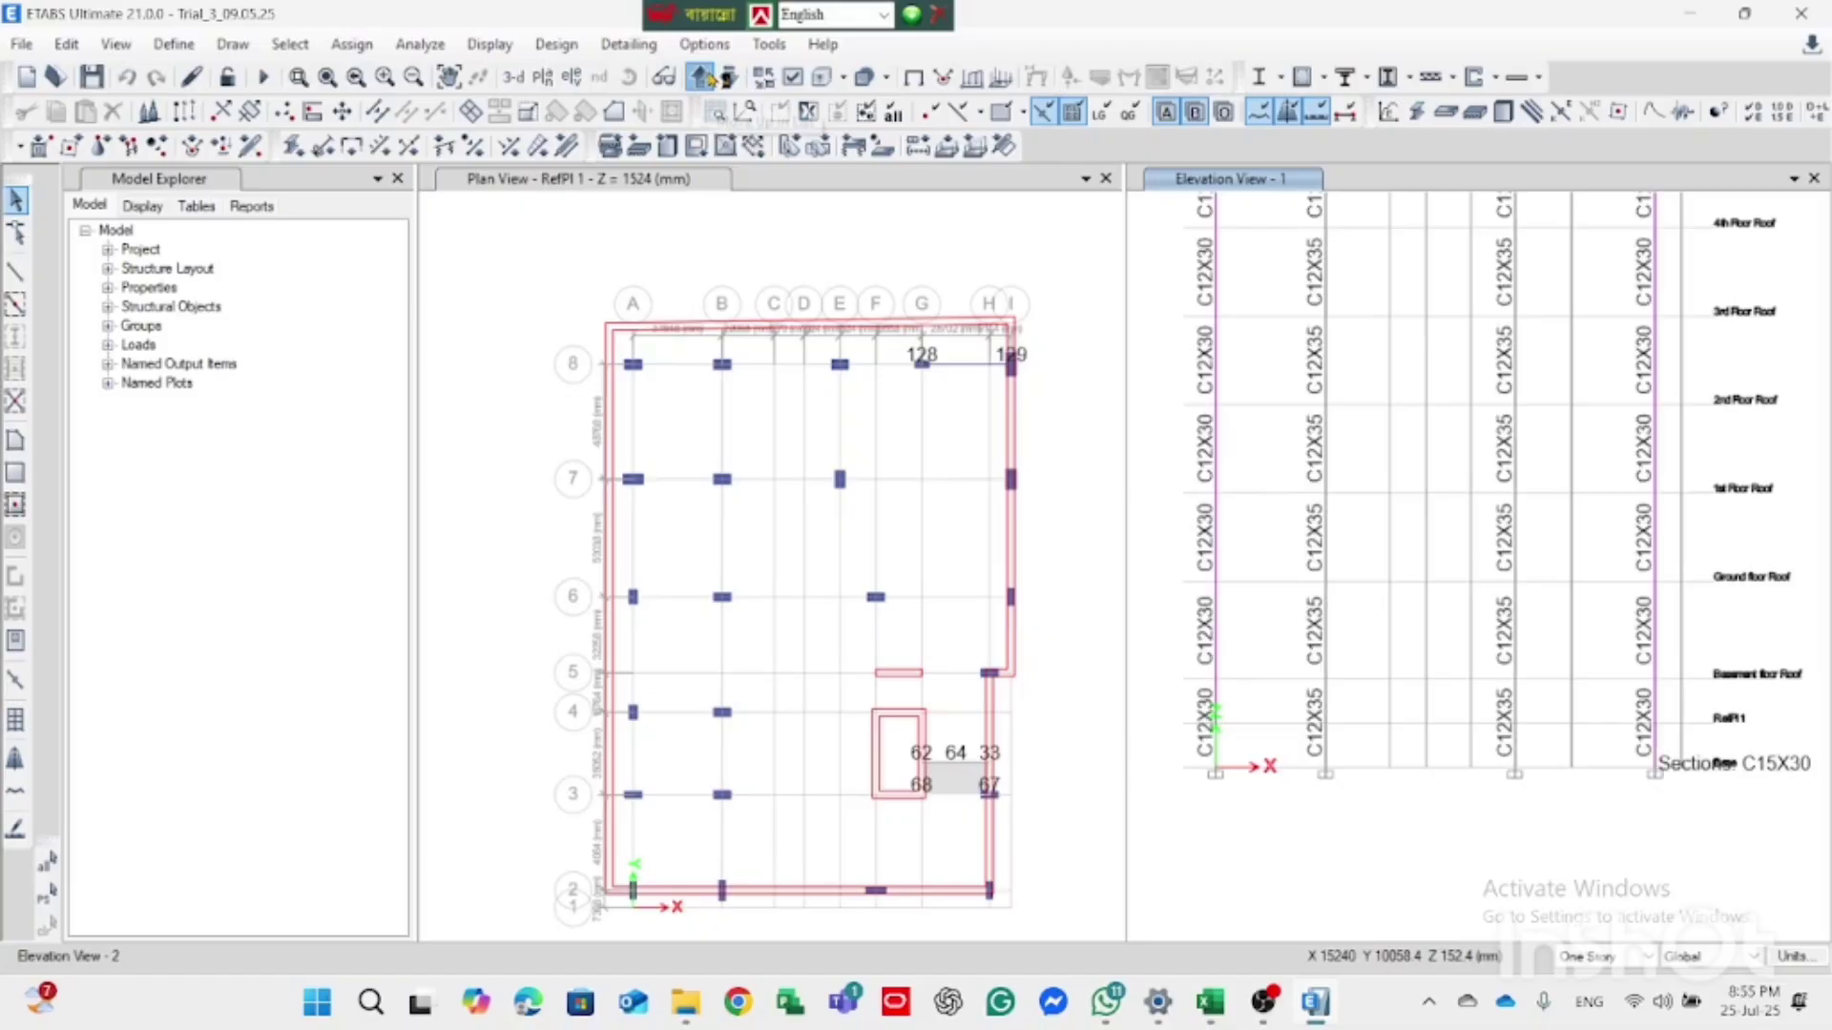
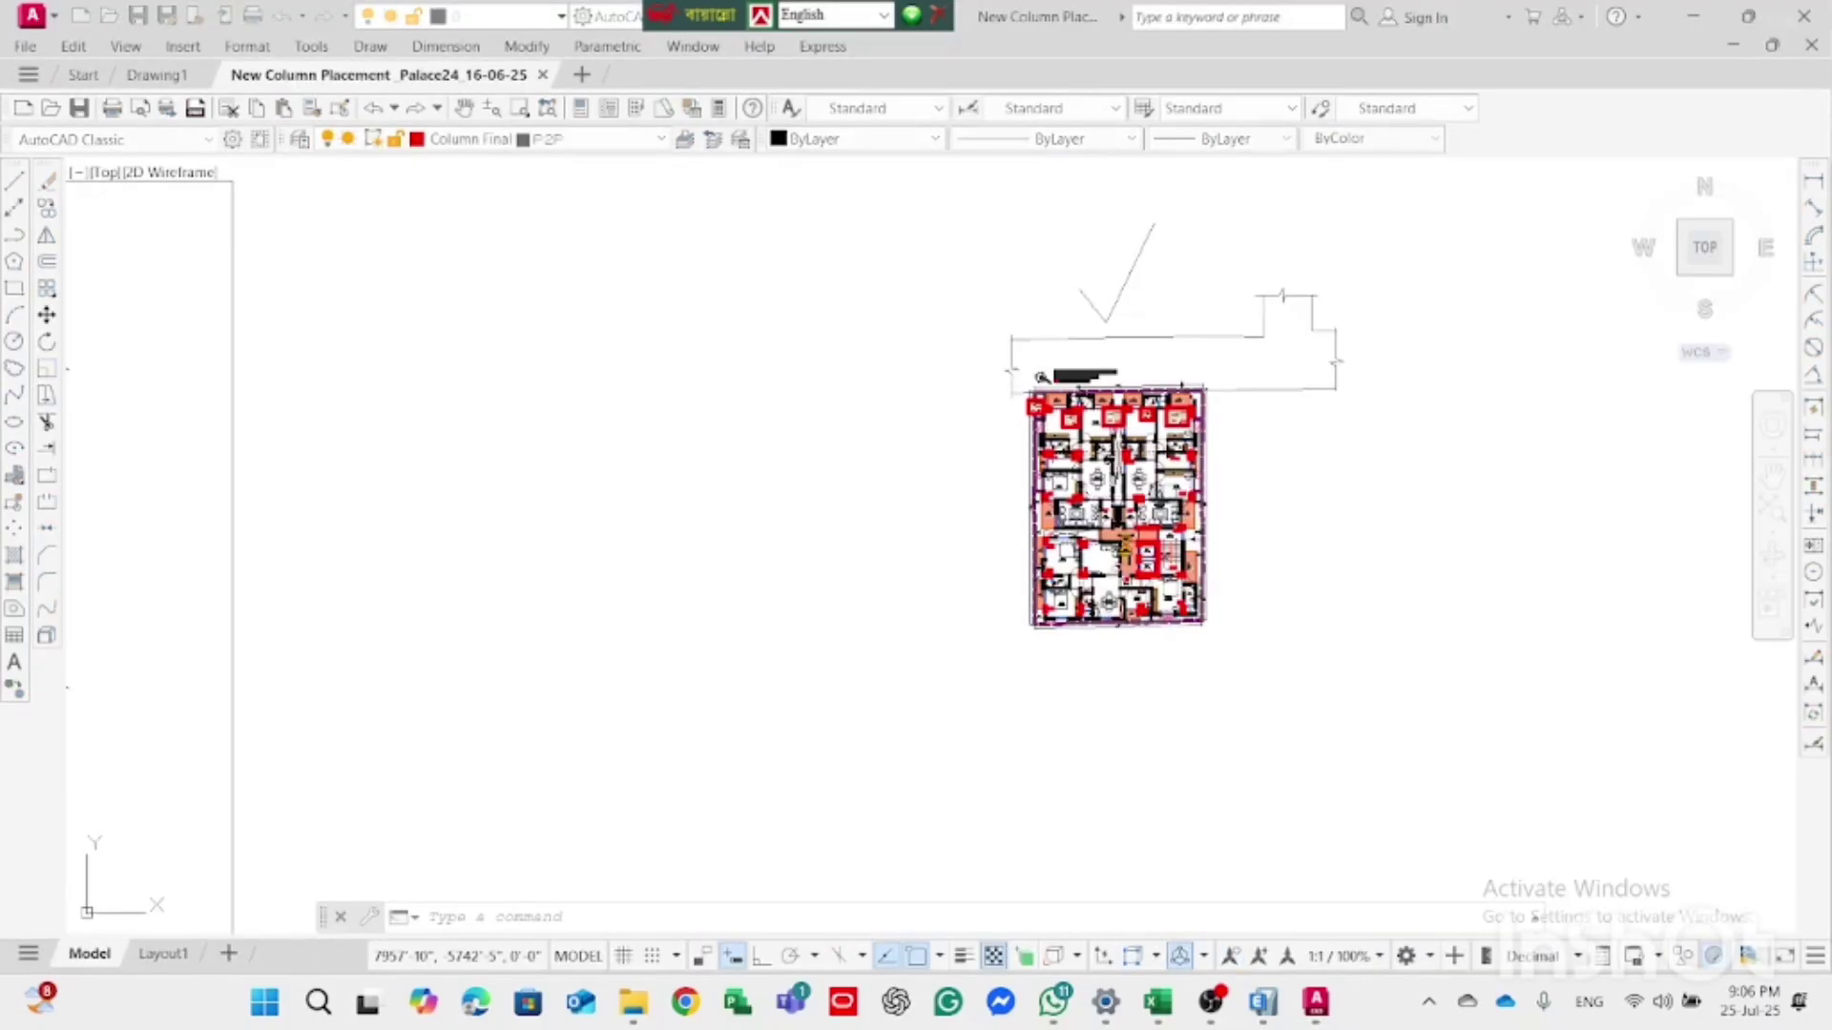
# Step: Open the New Column Placement drawing in AutoCAD and examine the rebar percentages noted at the typical floor plan's columns
pyautogui.click(911, 523)
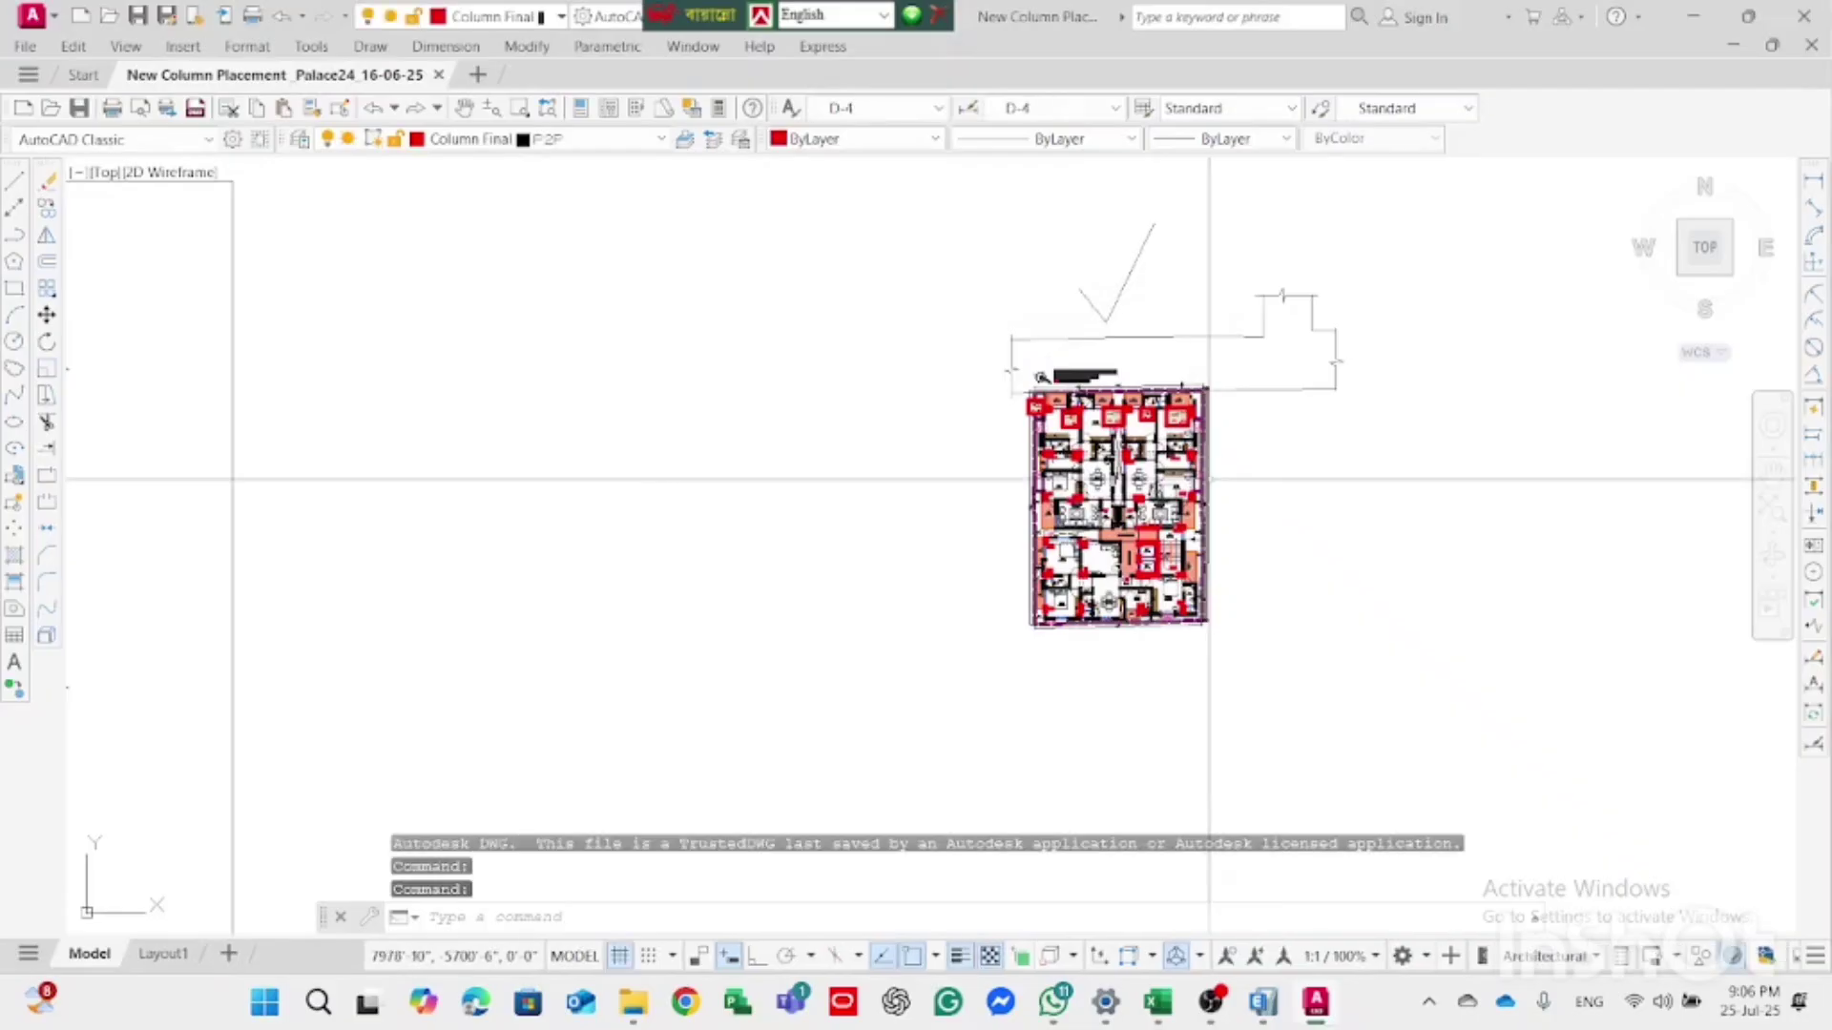
pyautogui.scroll(3, 1202, 397)
pyautogui.scroll(3, 807, 553)
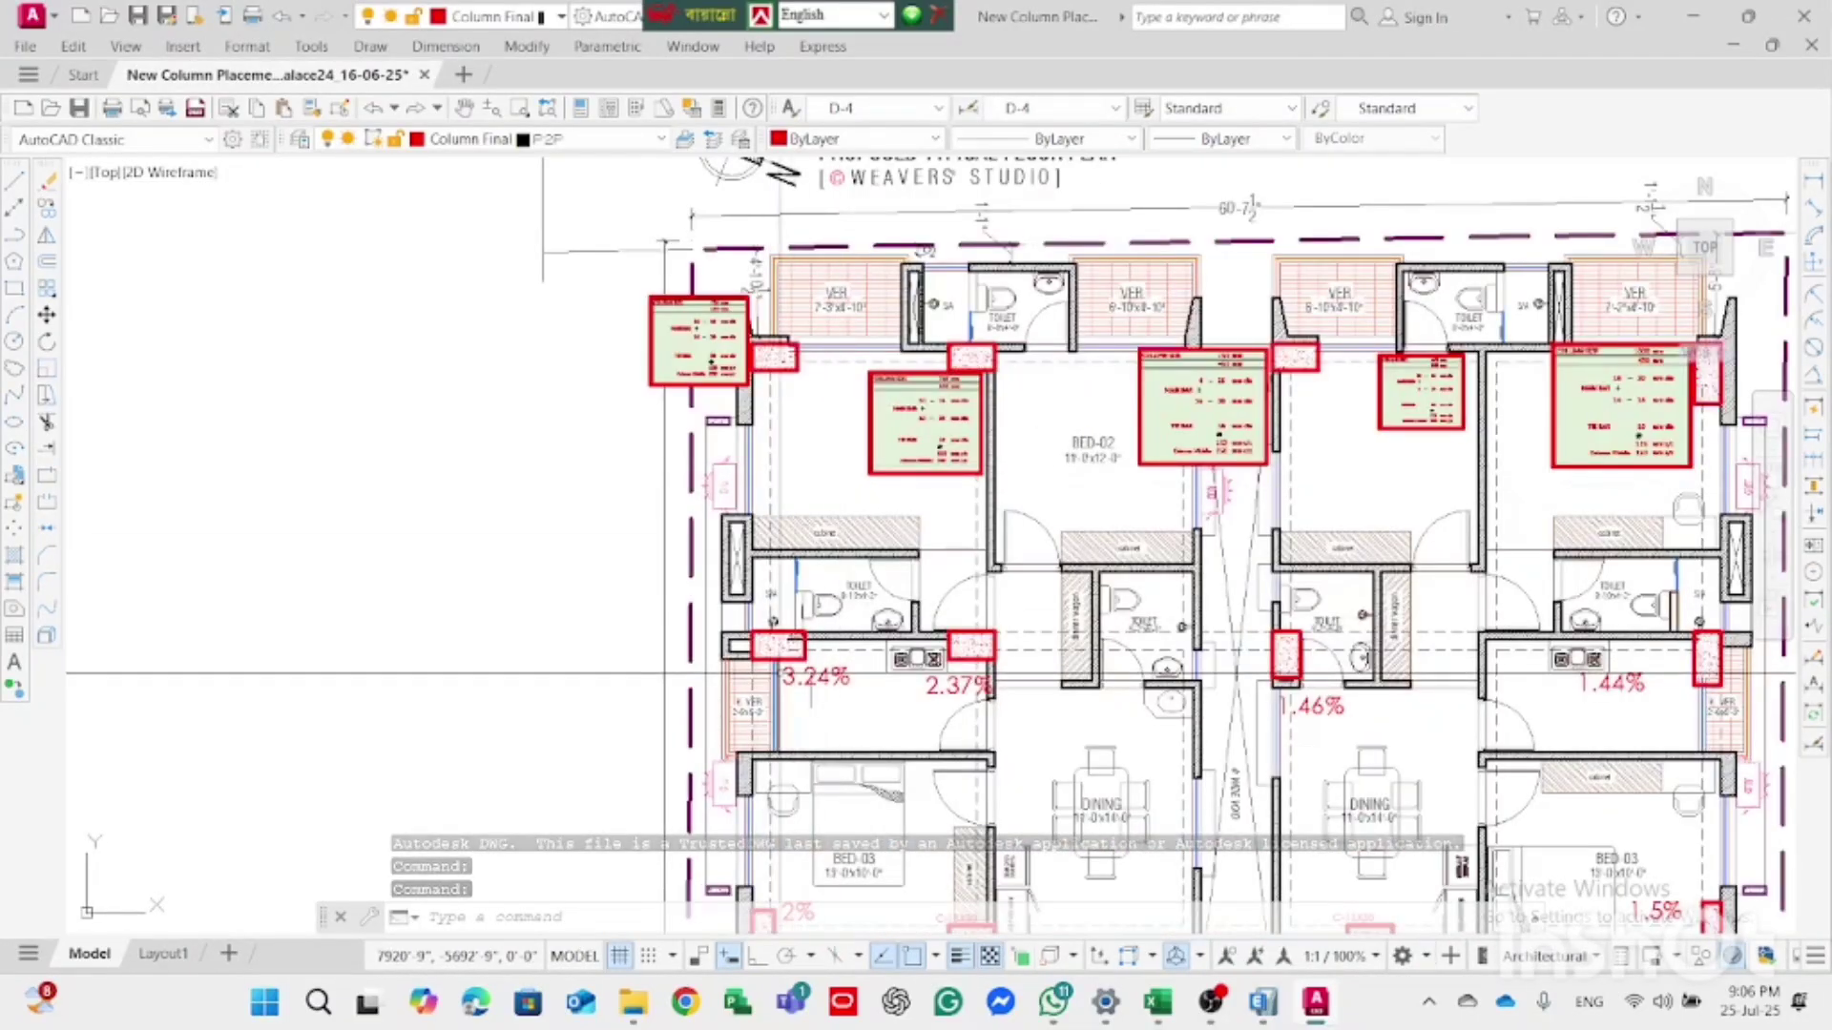
pyautogui.scroll(6, 780, 656)
pyautogui.scroll(-2, 775, 366)
pyautogui.scroll(-2, 778, 401)
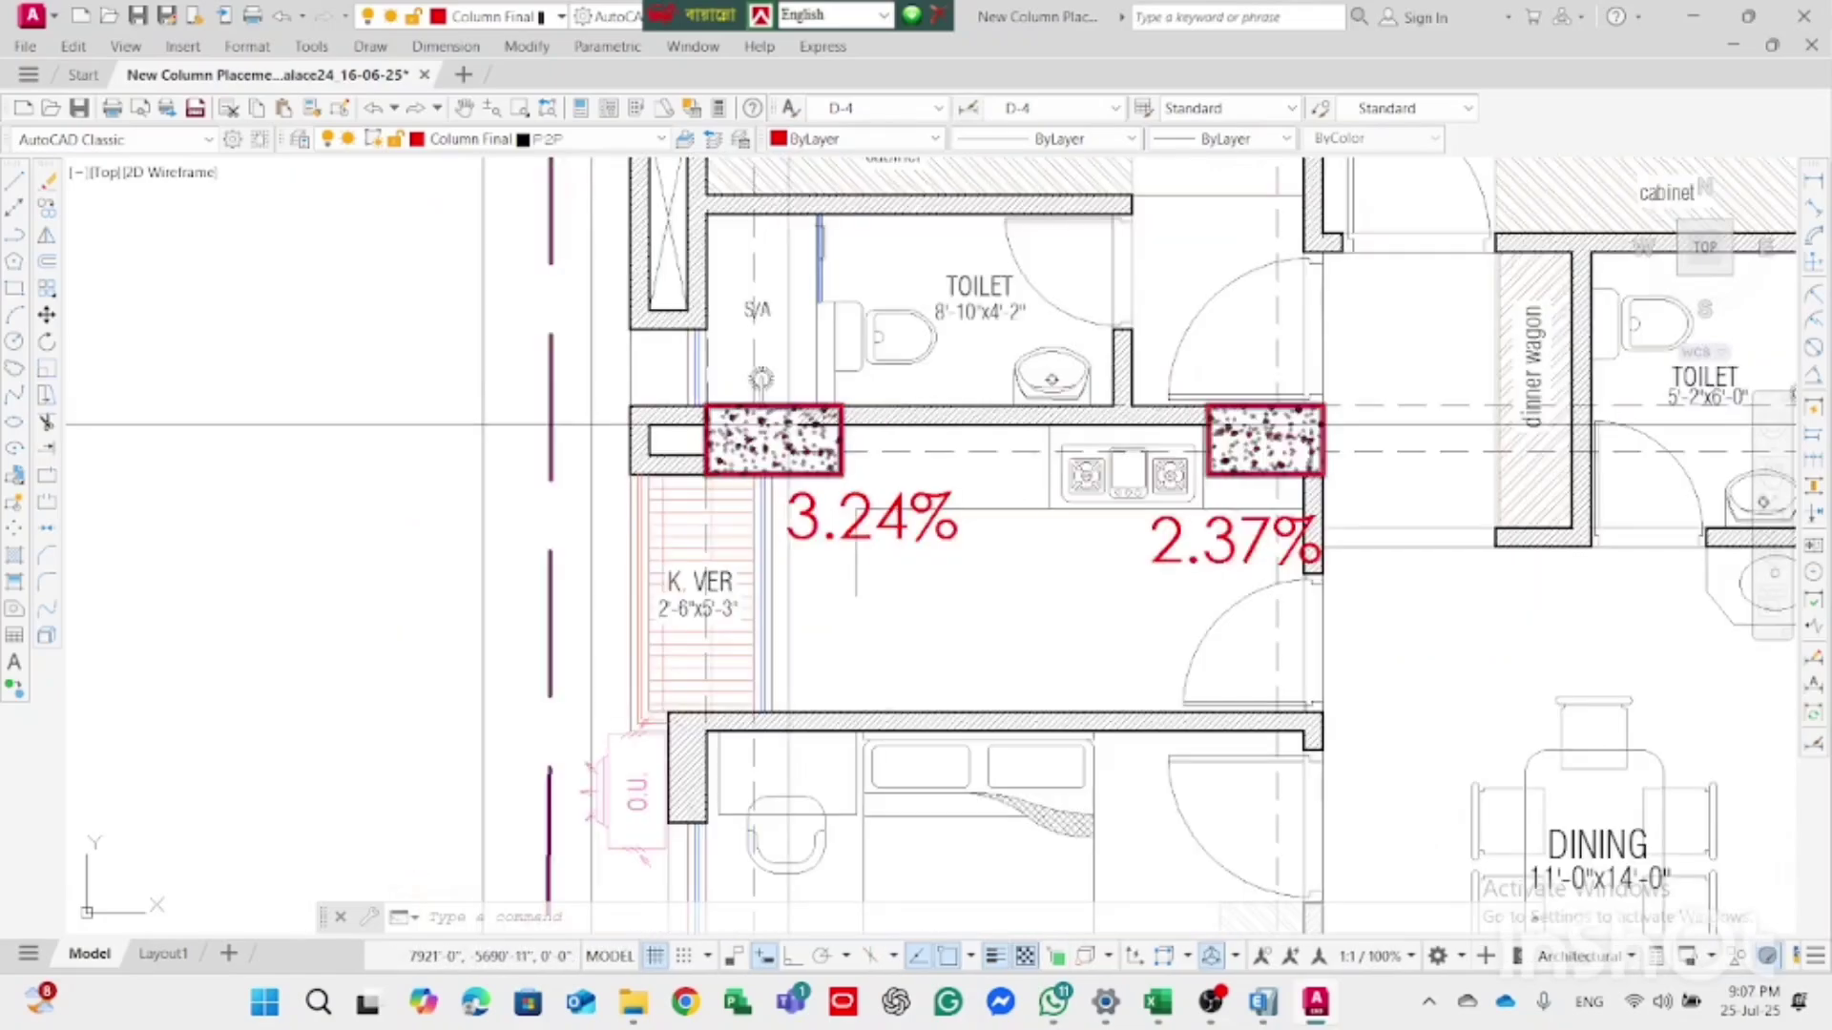
pyautogui.scroll(-4, 1059, 477)
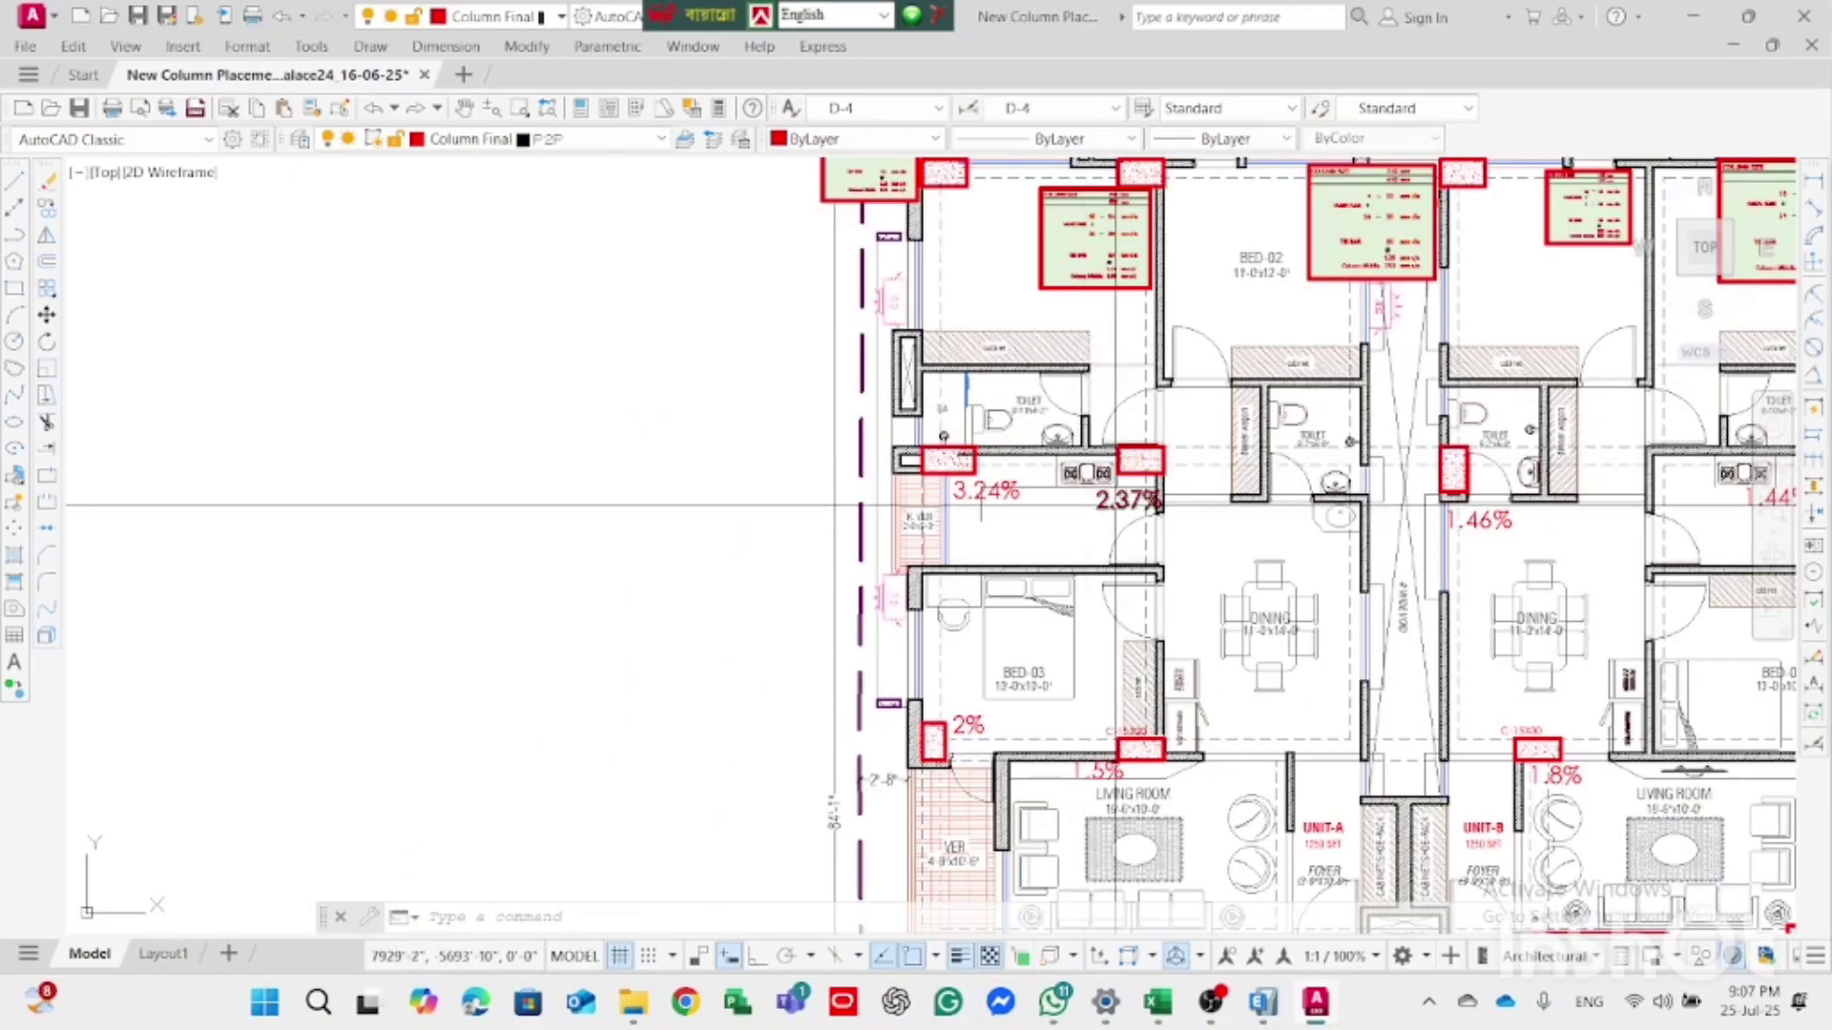
pyautogui.scroll(-2, 997, 534)
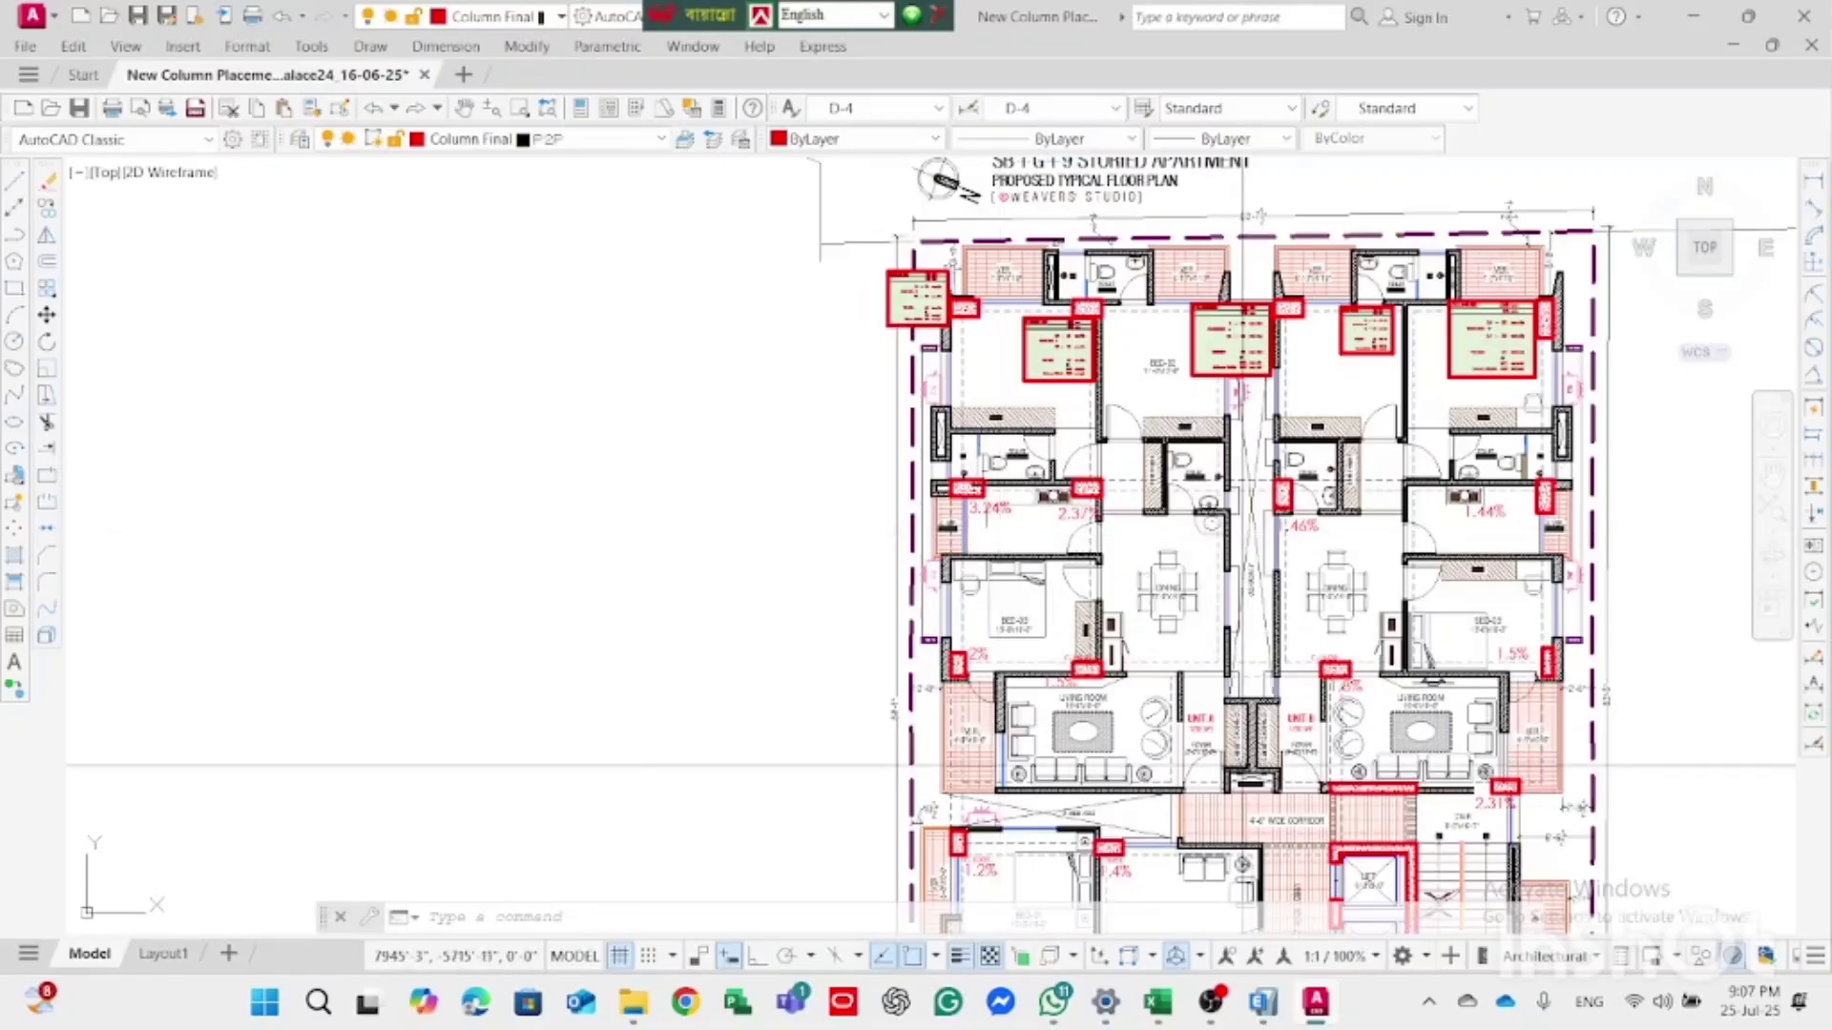
pyautogui.scroll(4, 1285, 503)
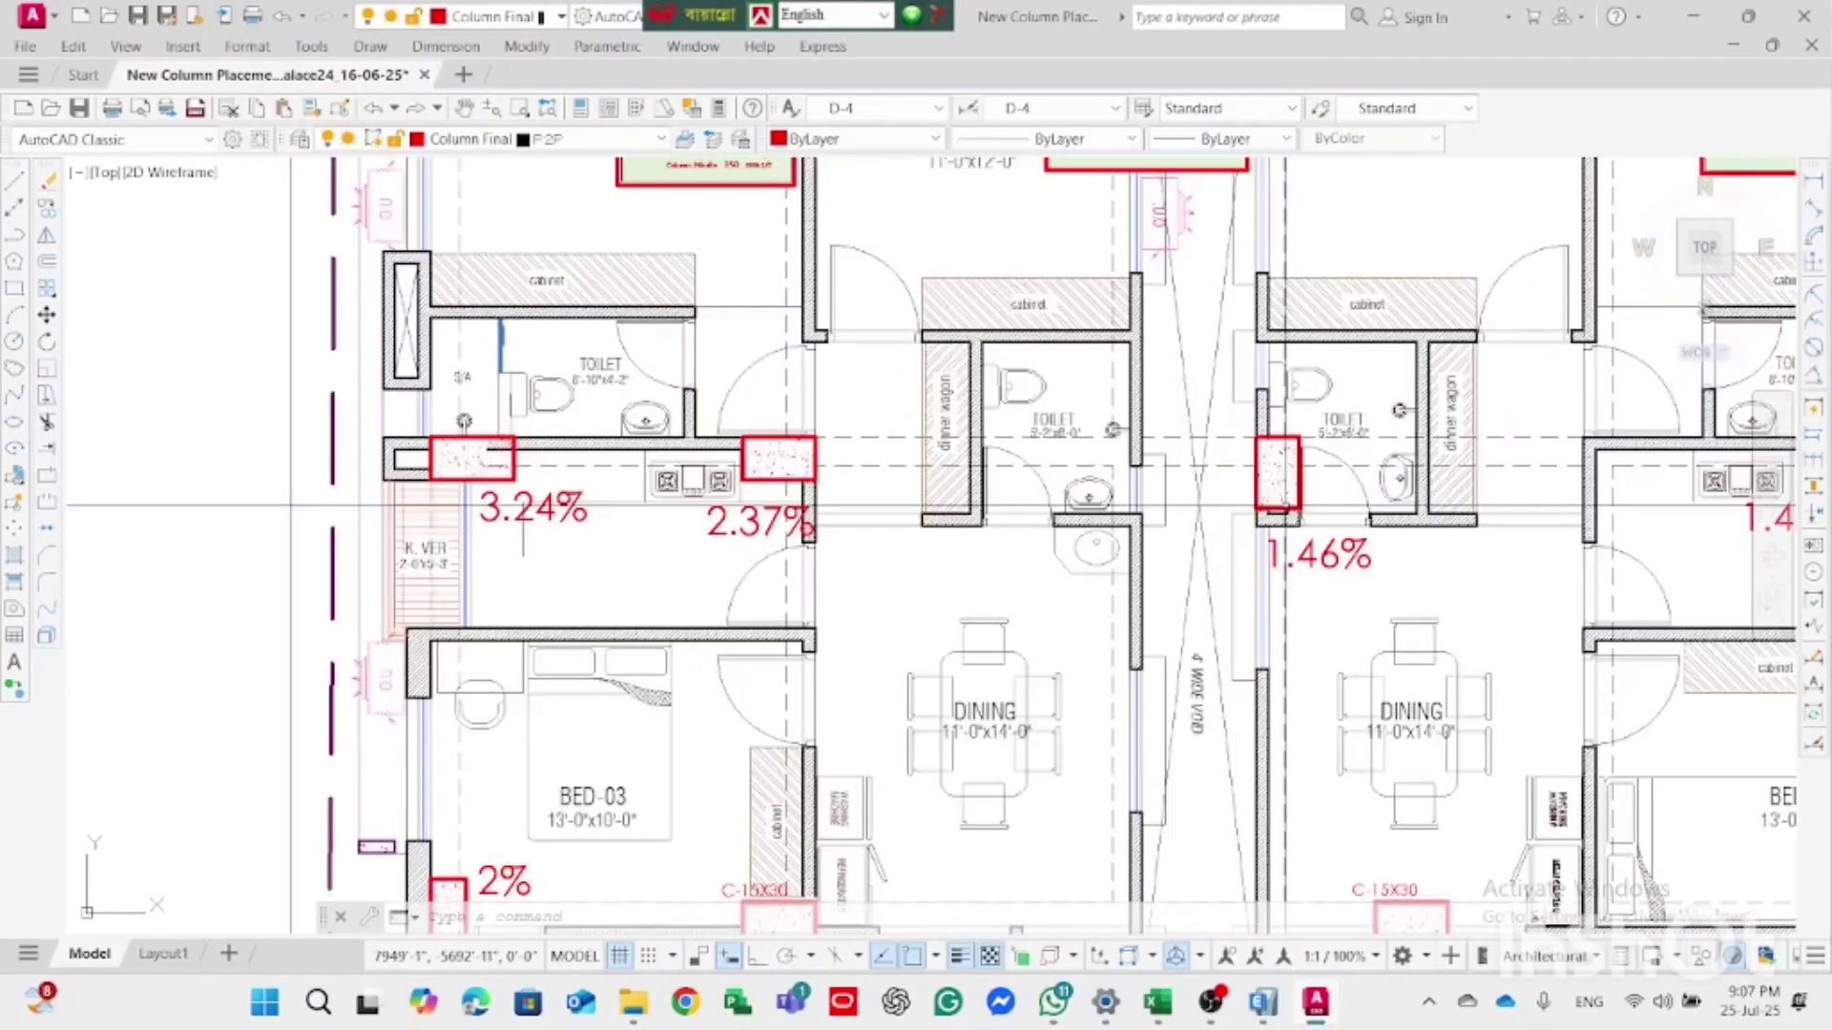
pyautogui.scroll(-15, 1199, 514)
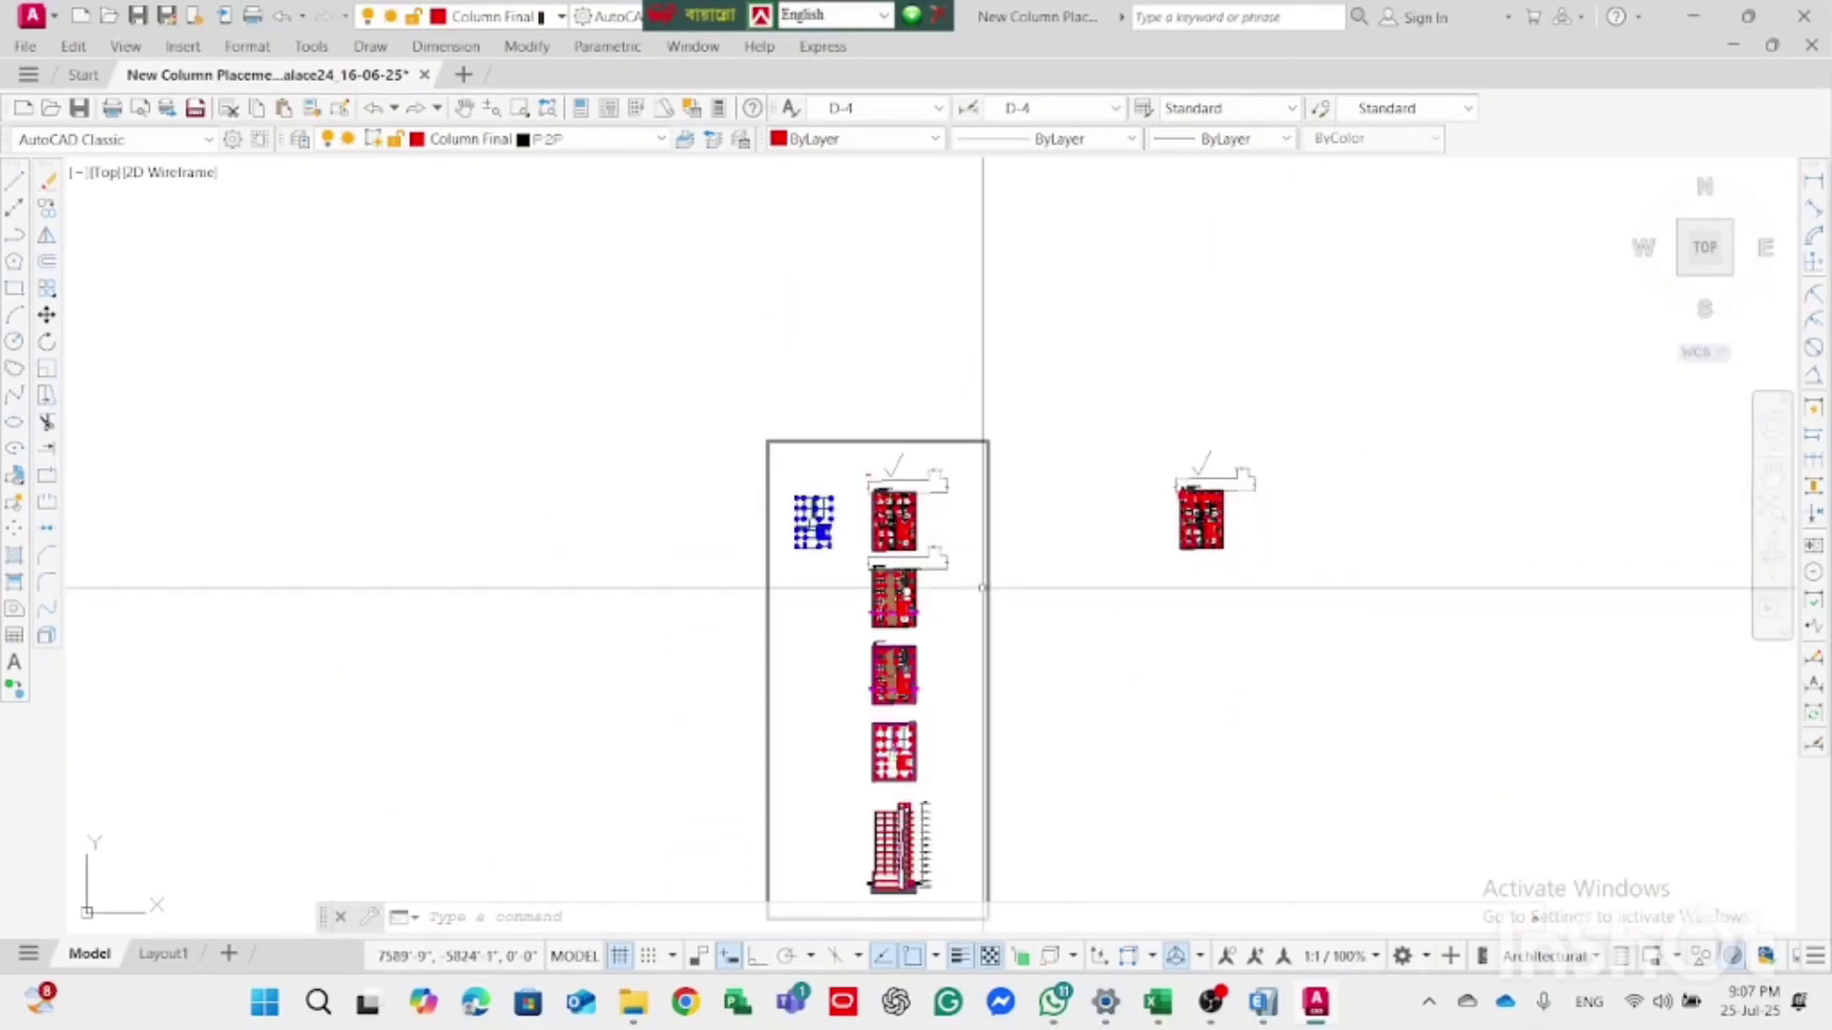
# Step: Examine the column positions on the ground floor plan, especially the row between parking bays 02 and 03 and across the driveway
pyautogui.scroll(13, 987, 491)
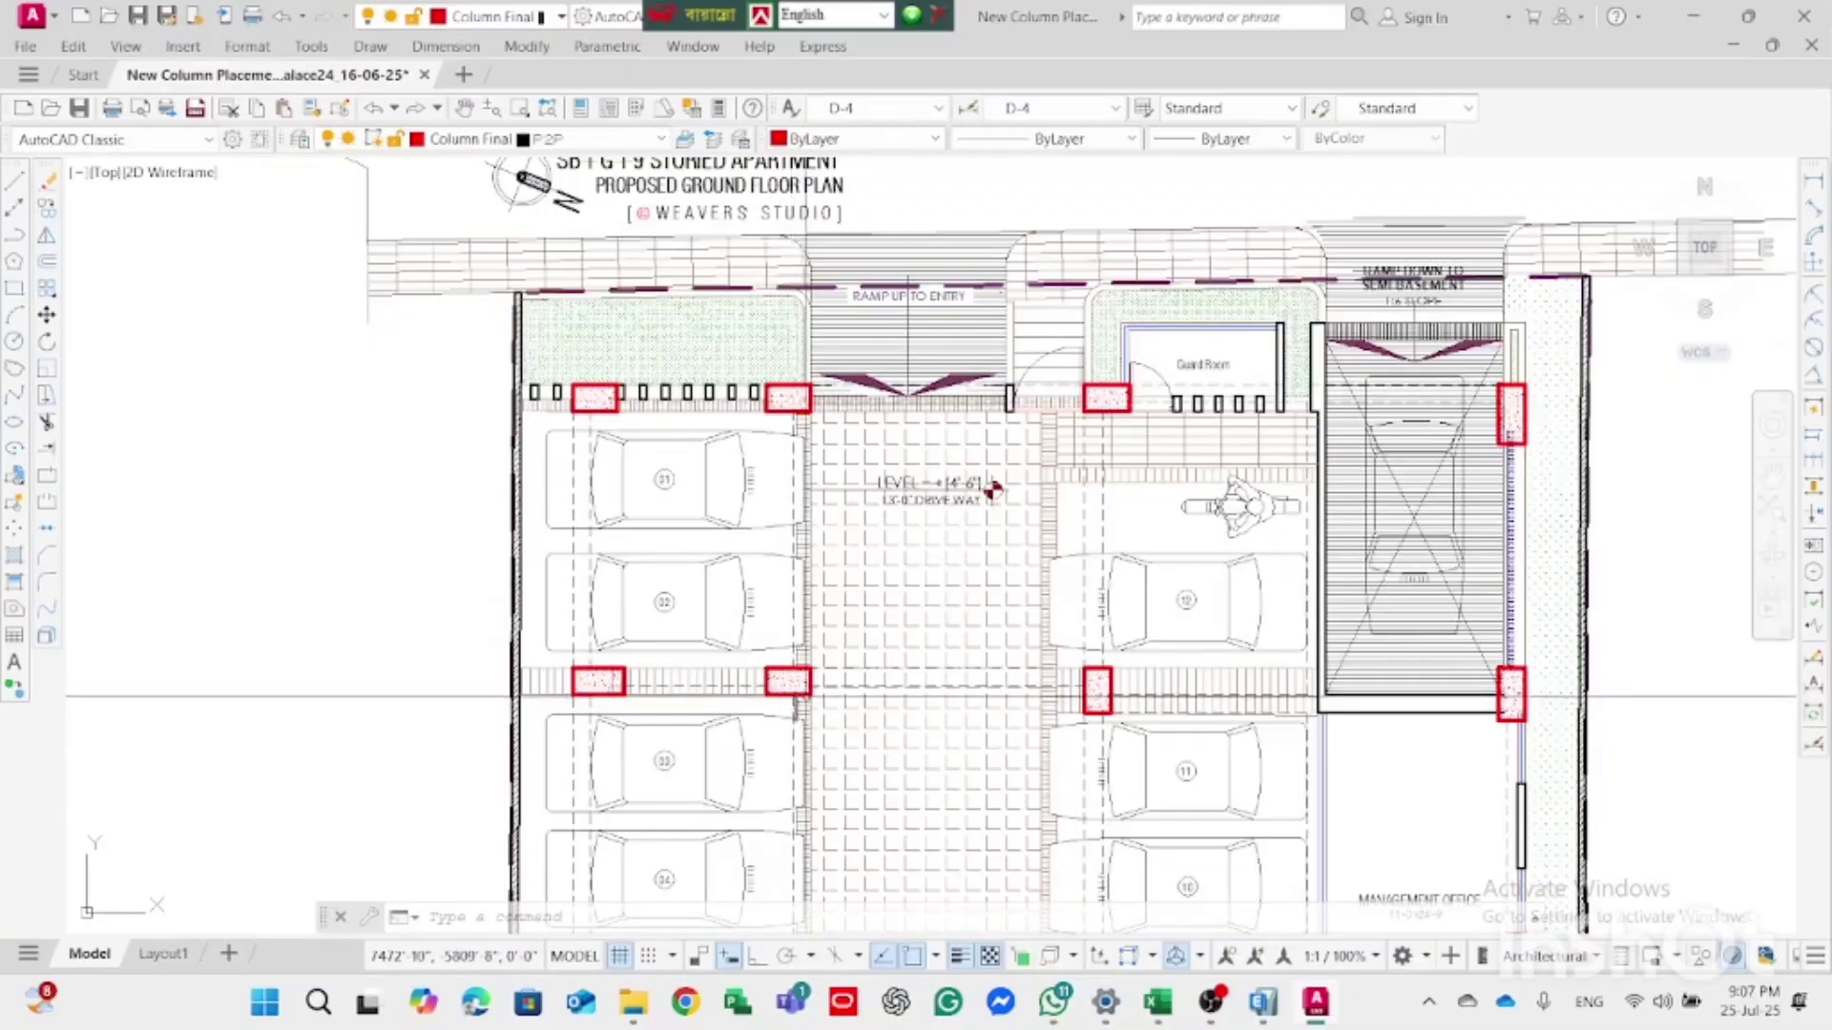
pyautogui.scroll(6, 809, 695)
pyautogui.scroll(-4, 794, 526)
pyautogui.scroll(4, 788, 587)
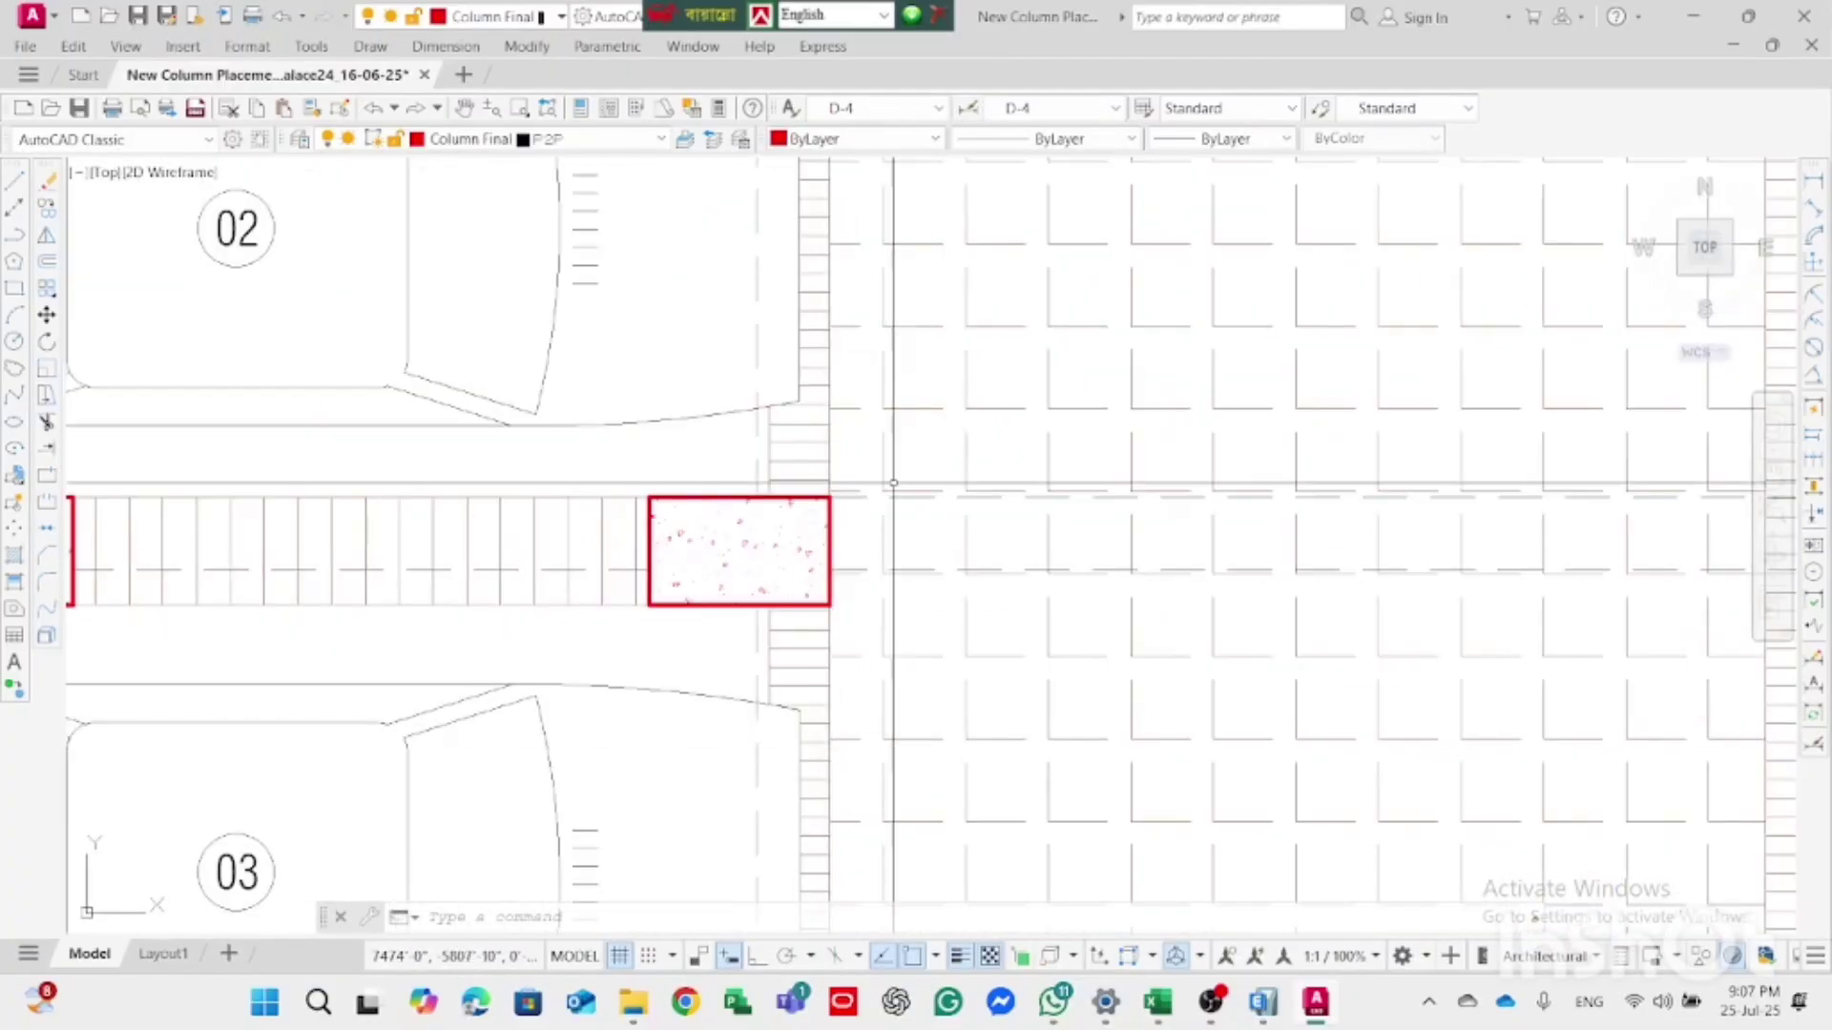
pyautogui.scroll(-5, 906, 477)
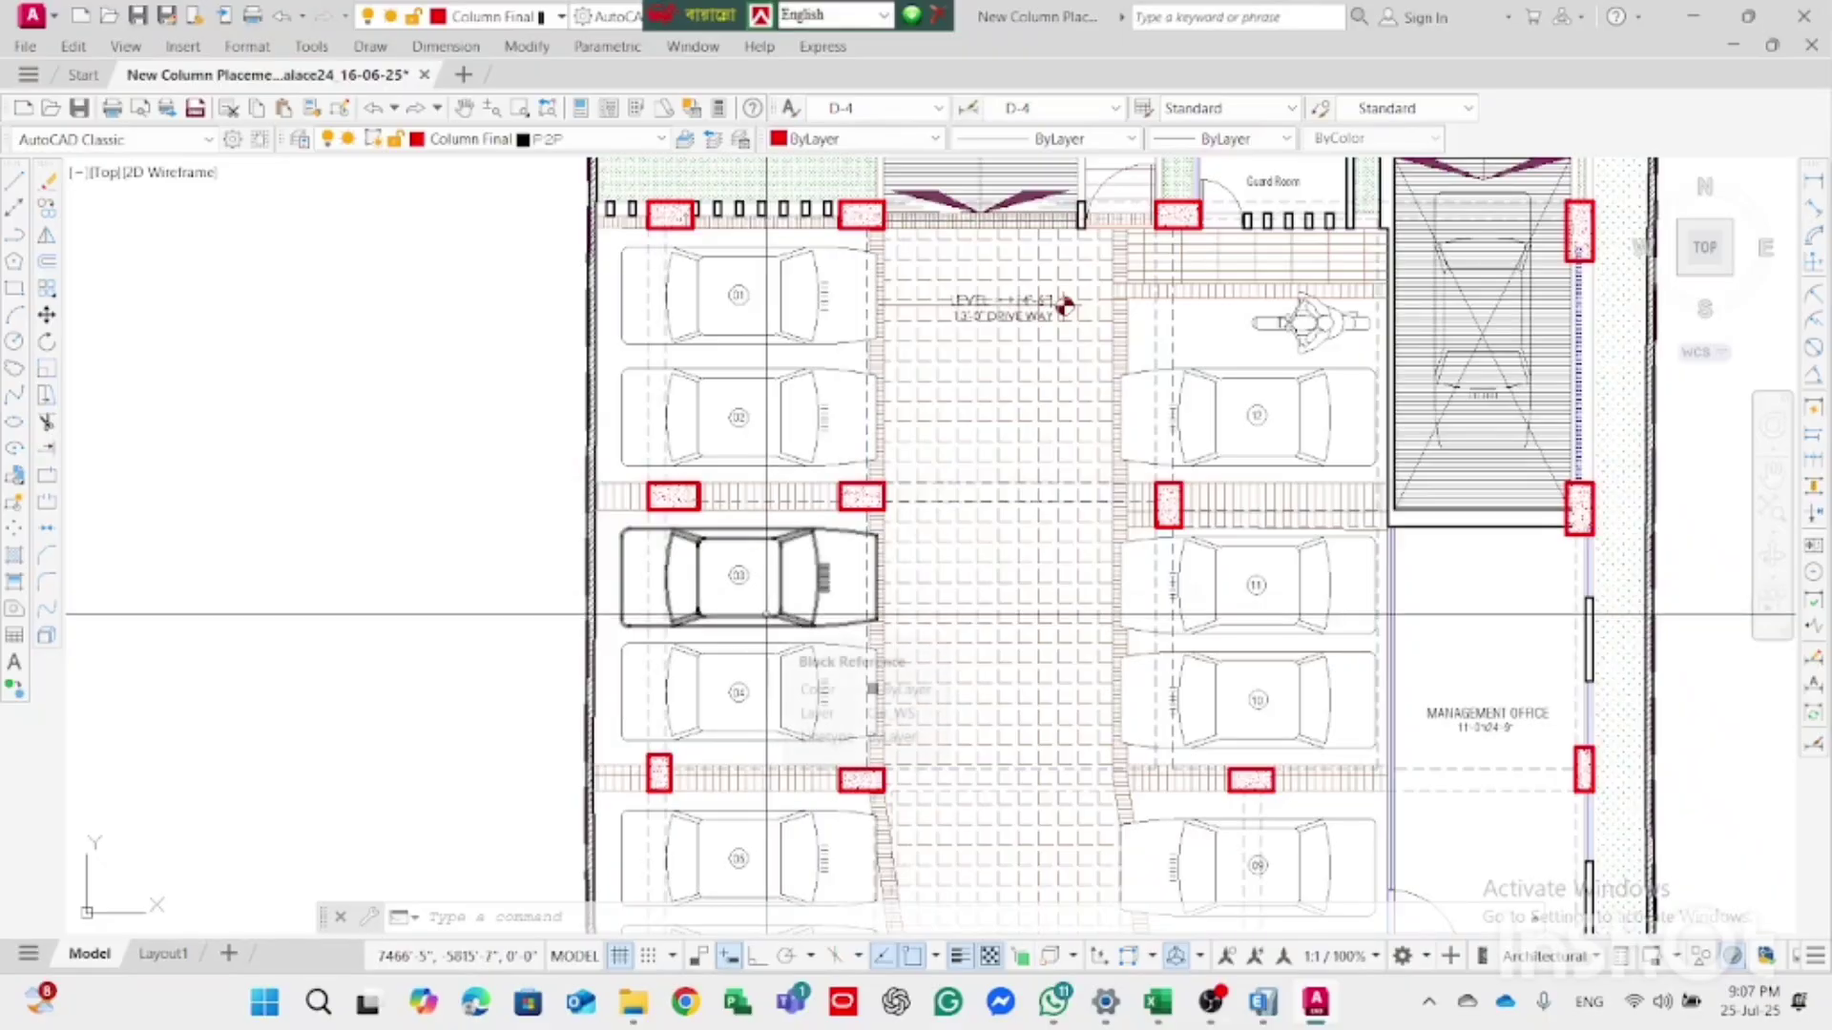
pyautogui.press('Escape')
pyautogui.scroll(3, 883, 439)
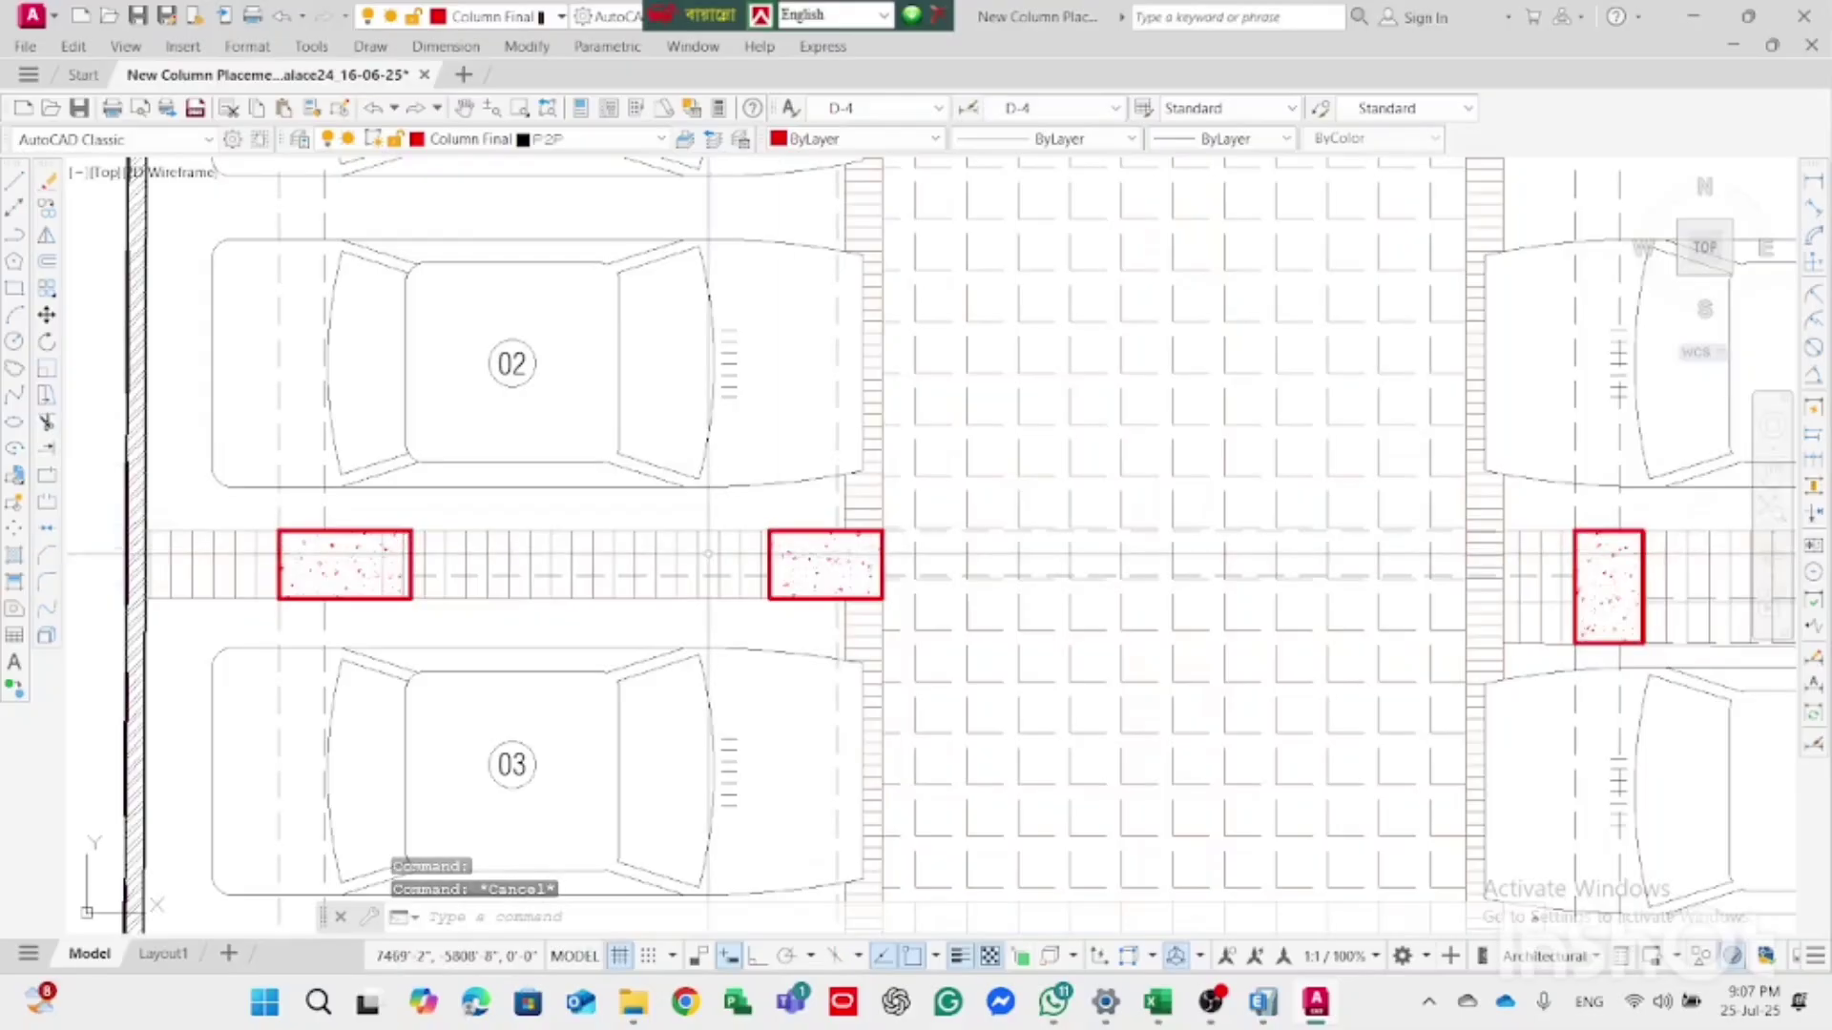
pyautogui.scroll(-6, 1097, 553)
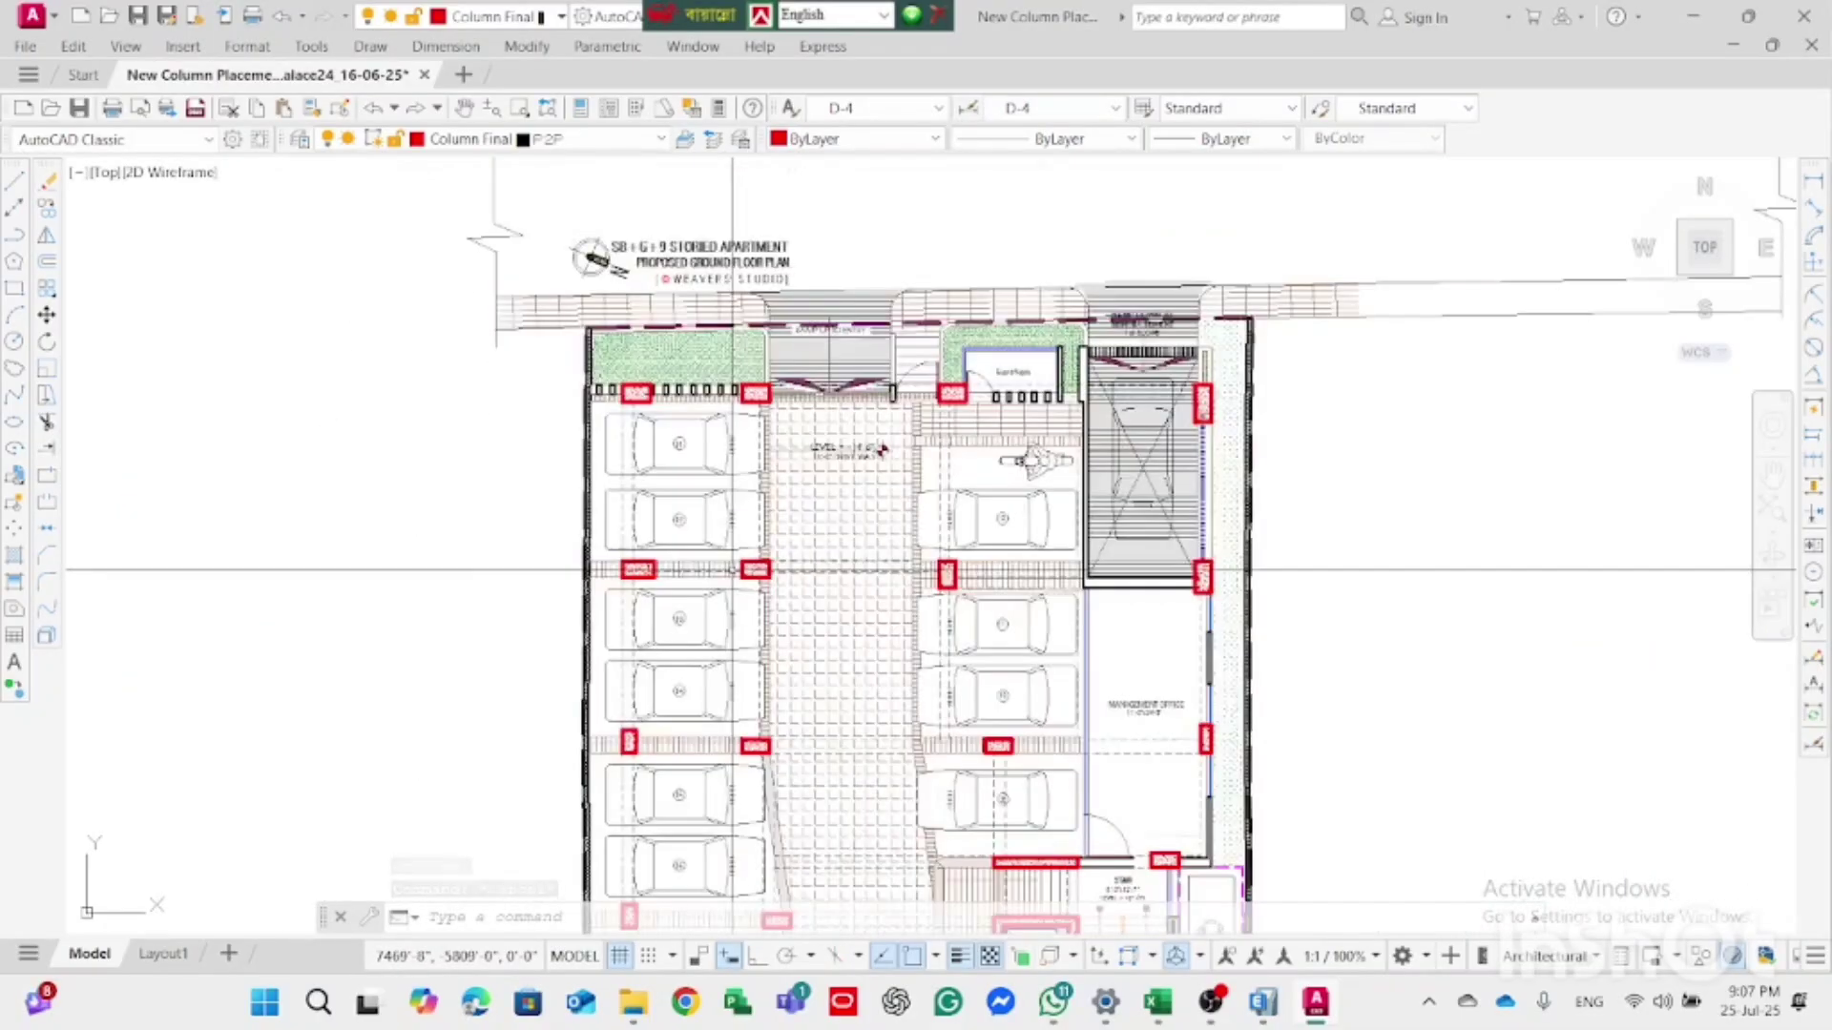
# Step: Examine the 20" dia pile notes on the separate typical floor plan, focusing on the two columns beside the kitchen
pyautogui.scroll(10, 885, 395)
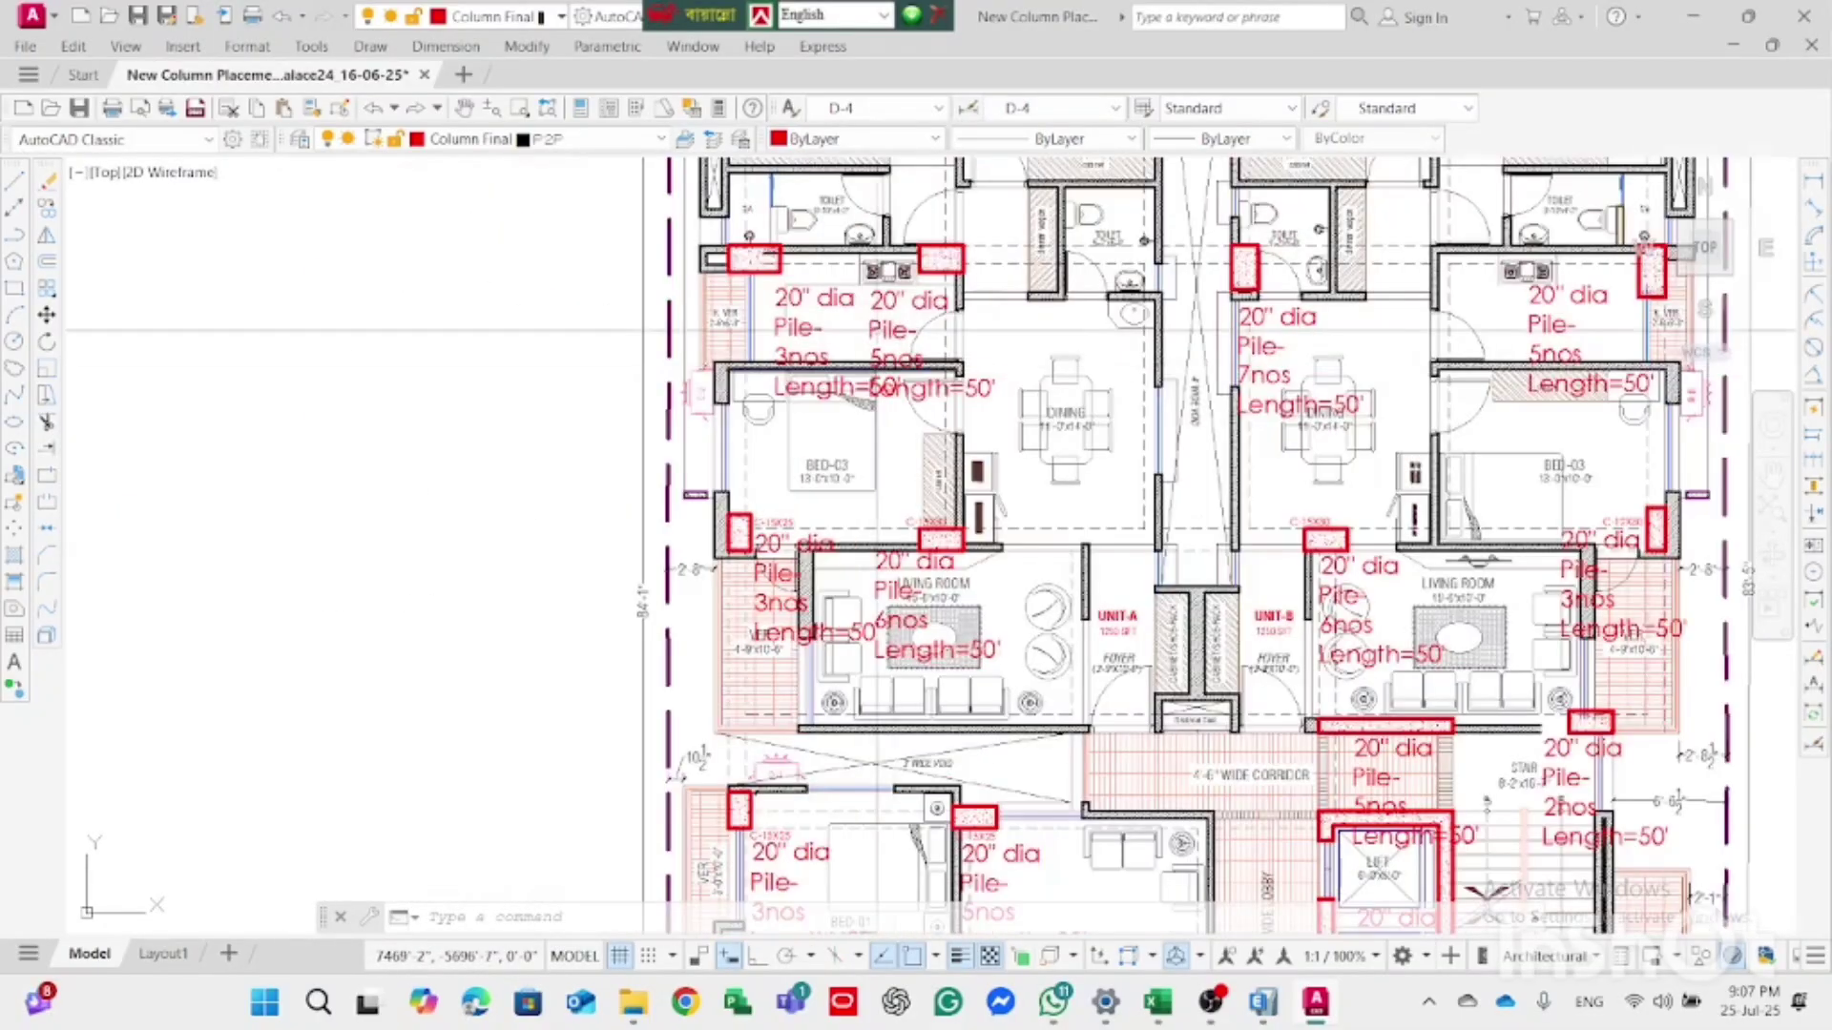
pyautogui.scroll(-5, 842, 582)
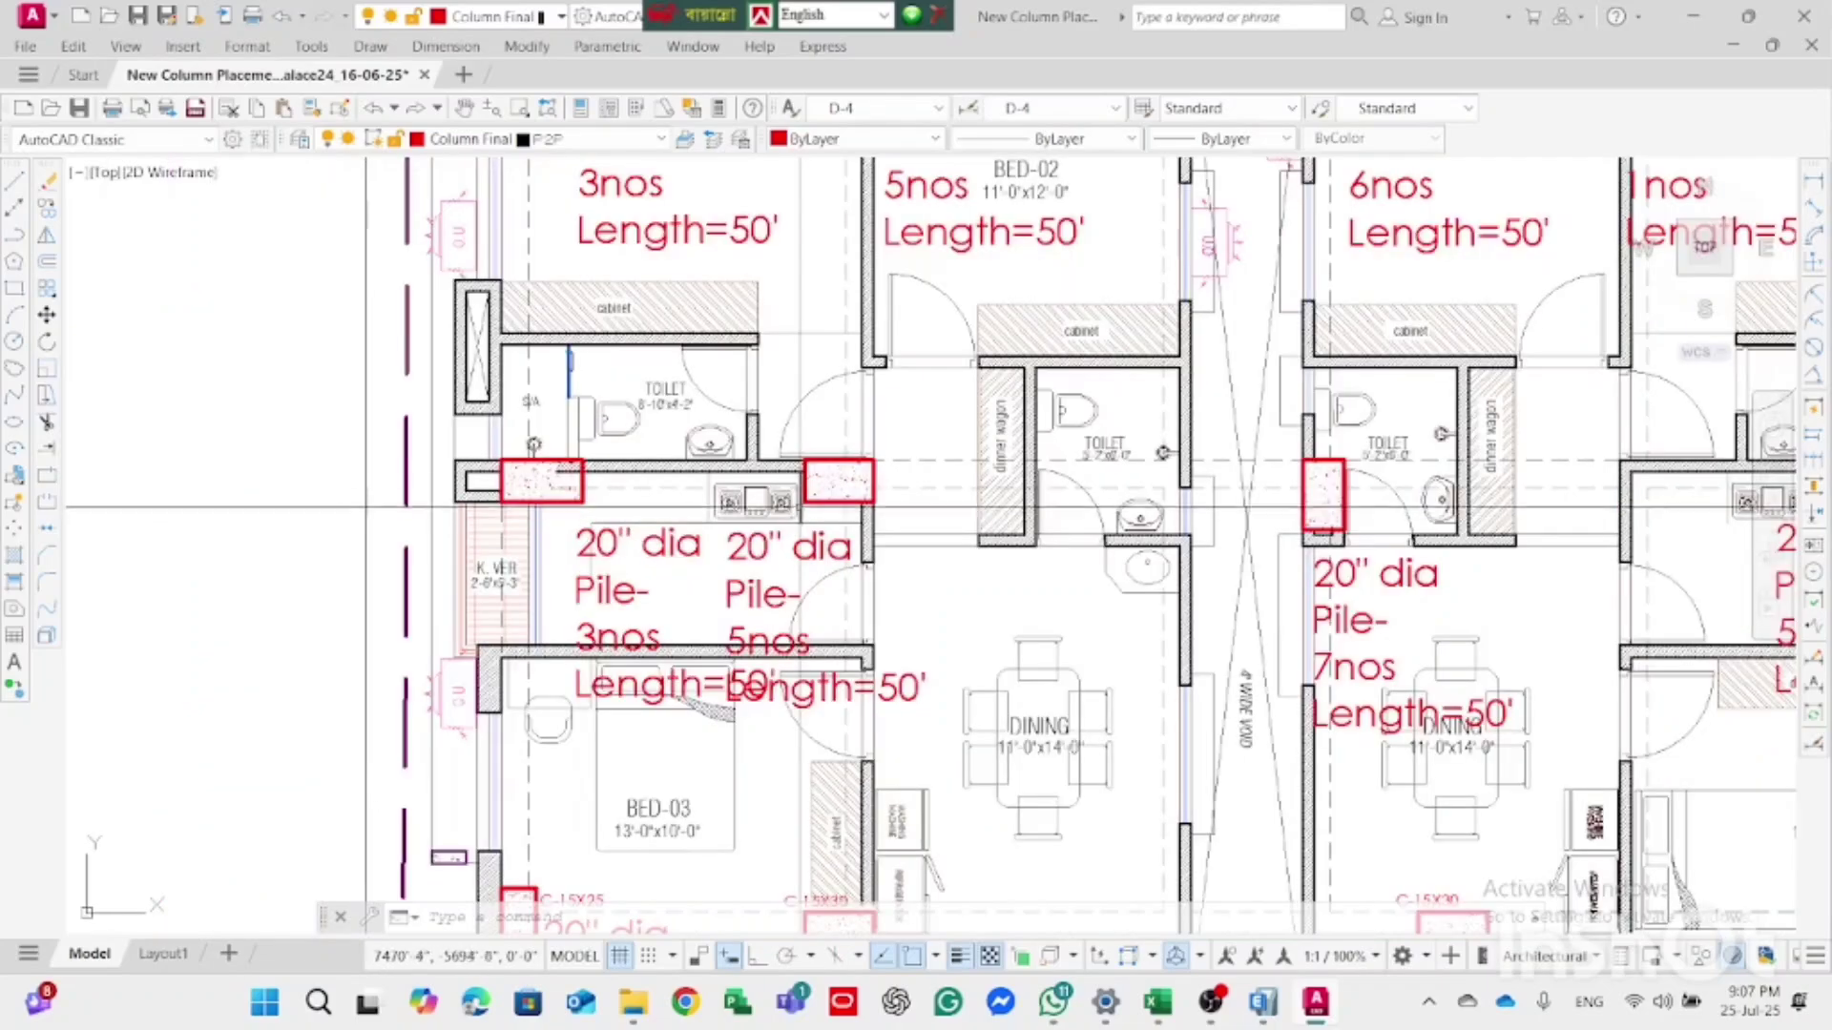
pyautogui.scroll(3, 842, 582)
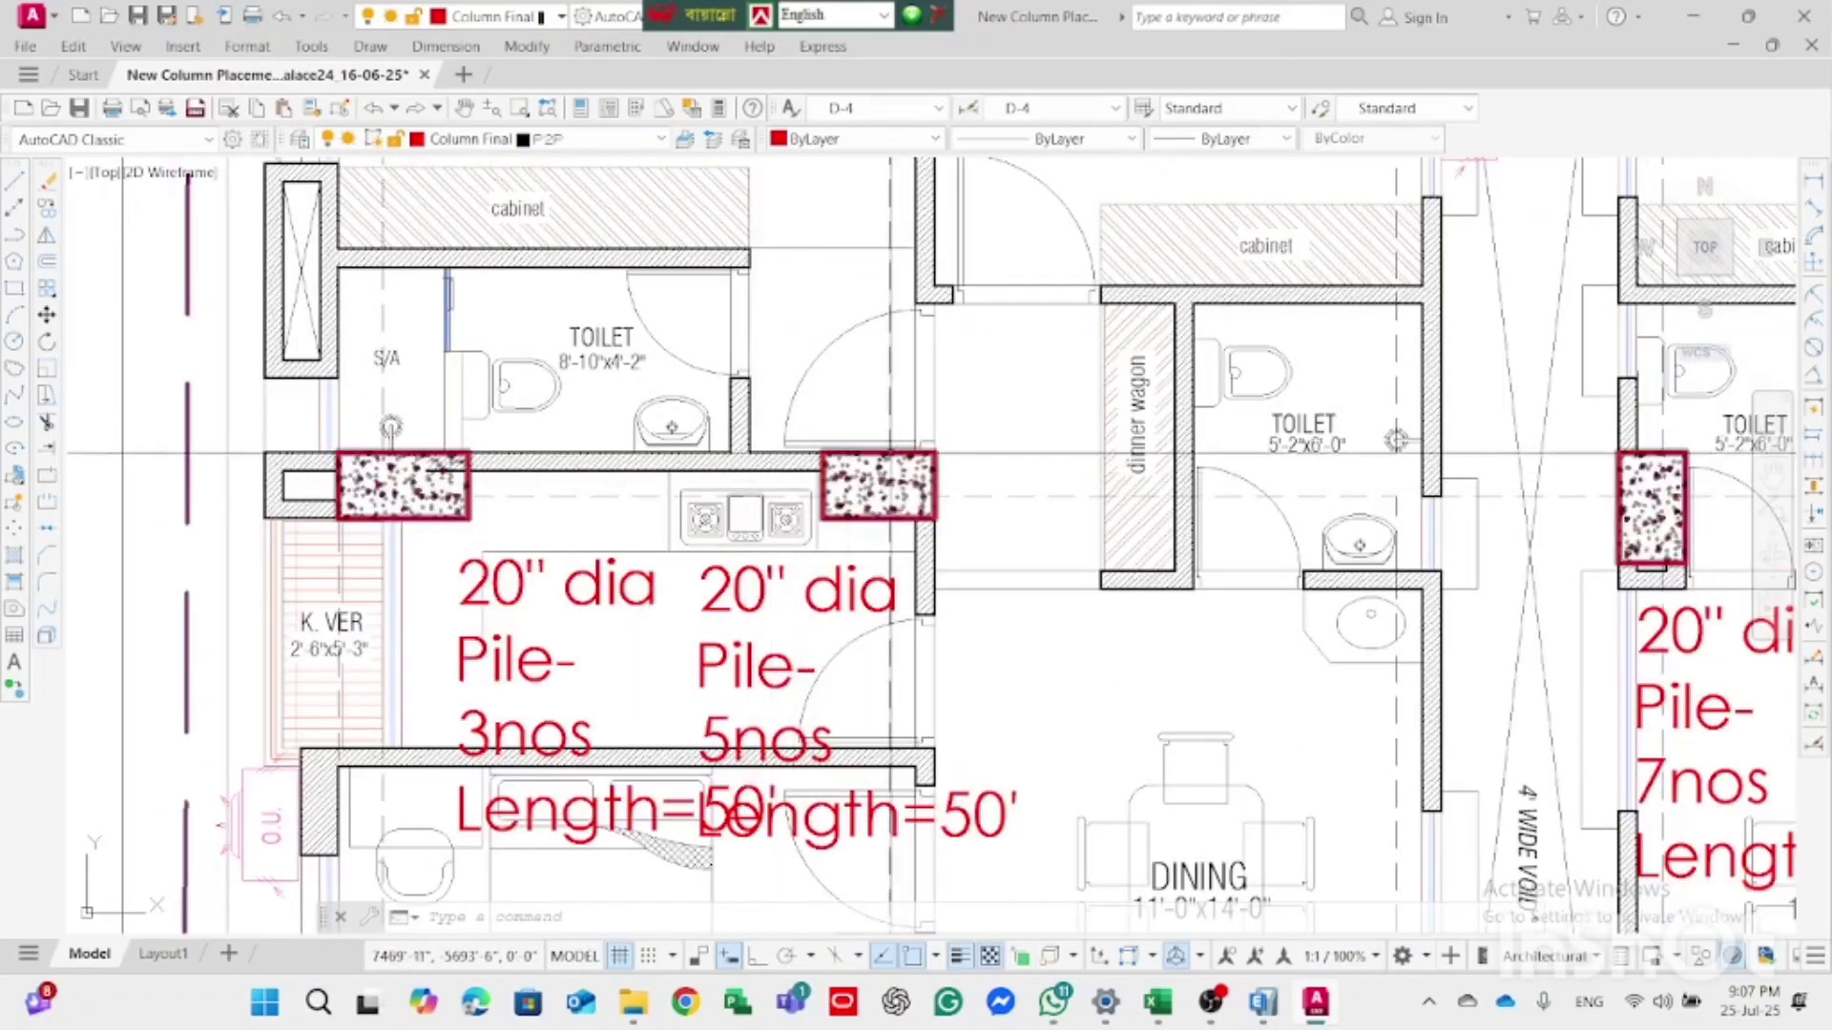
pyautogui.scroll(6, 755, 489)
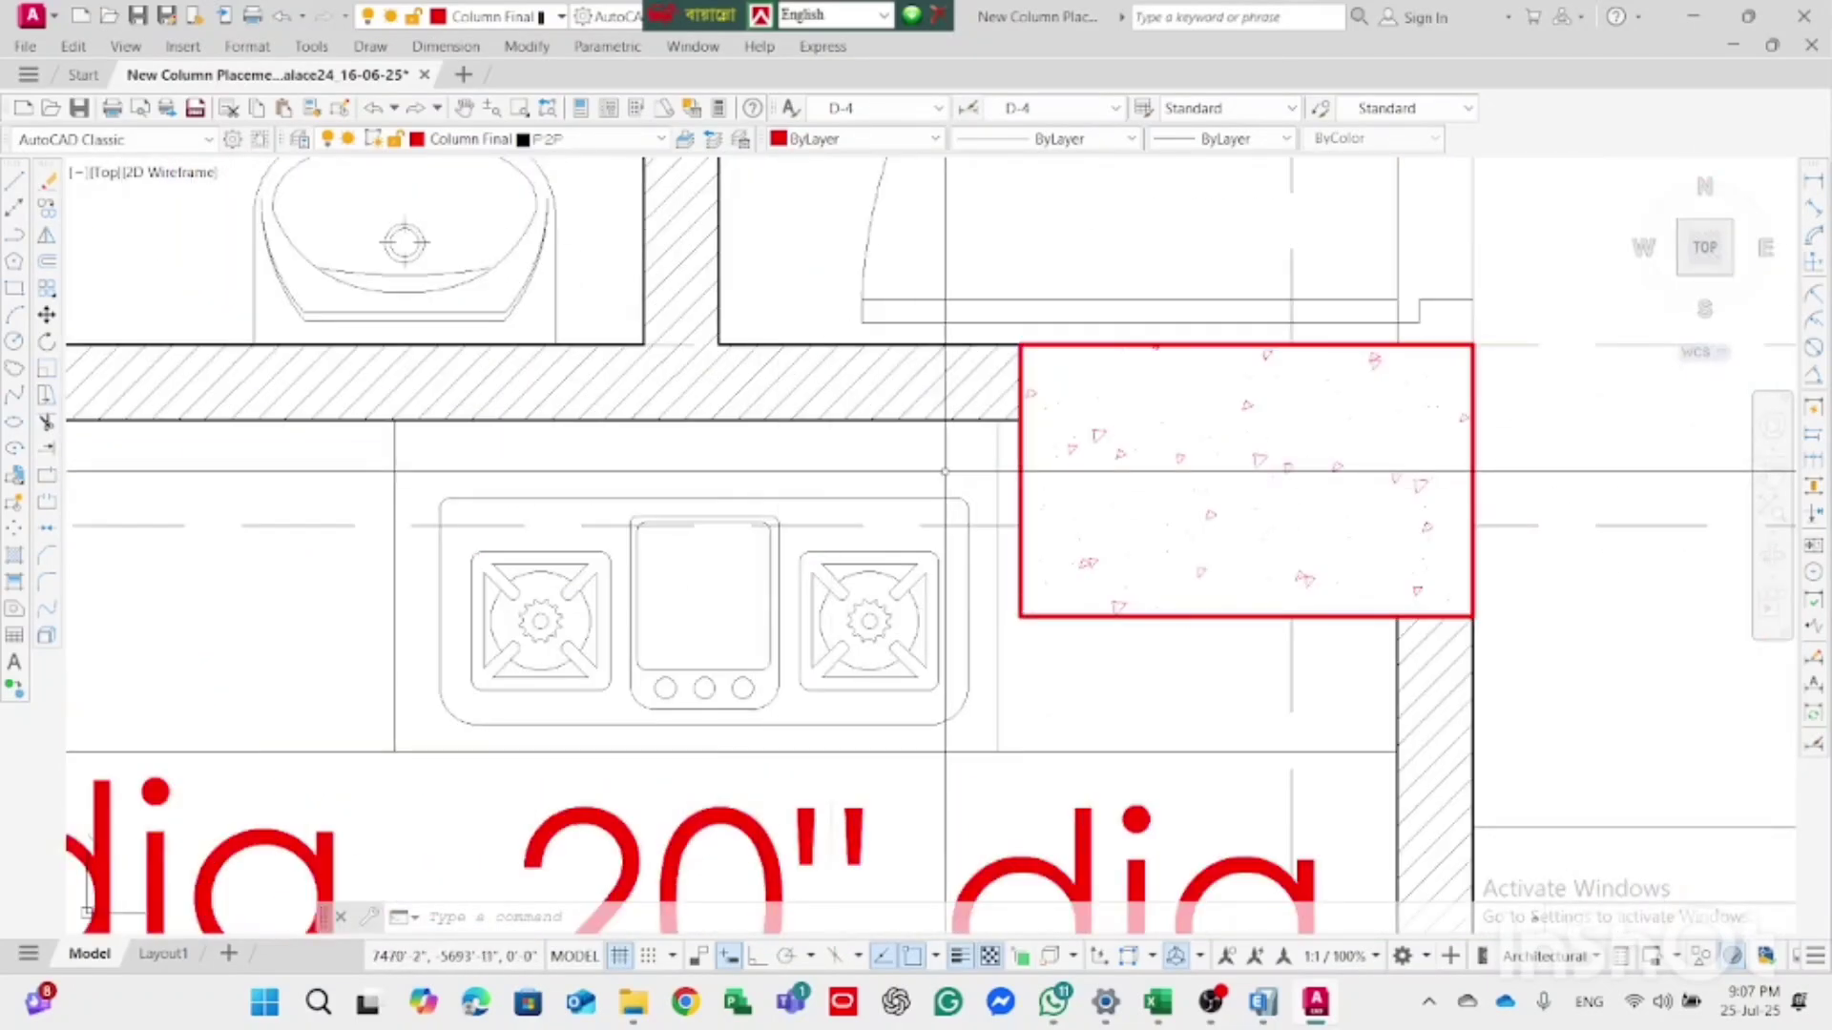
pyautogui.scroll(-4, 928, 477)
pyautogui.scroll(-2, 729, 499)
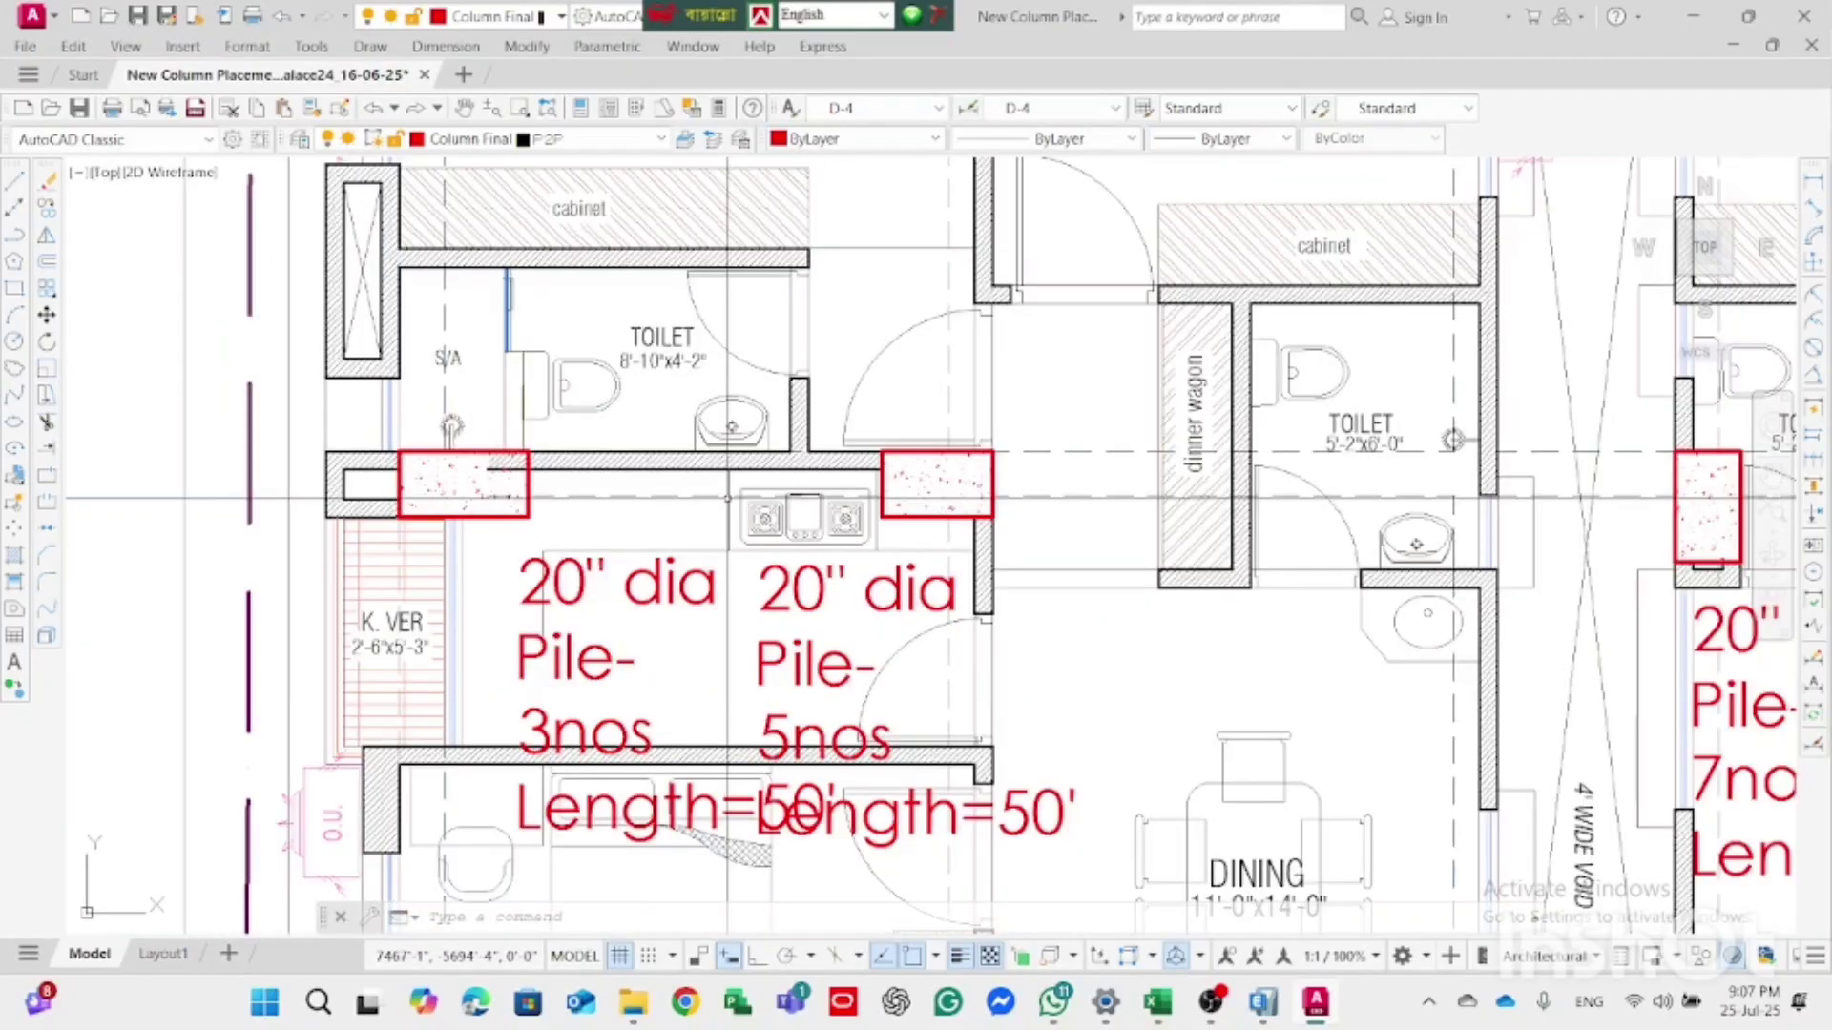
# Step: Measure the clear gap between the two kitchen columns with a linear dimension, and erase that dimension
pyautogui.scroll(2, 536, 512)
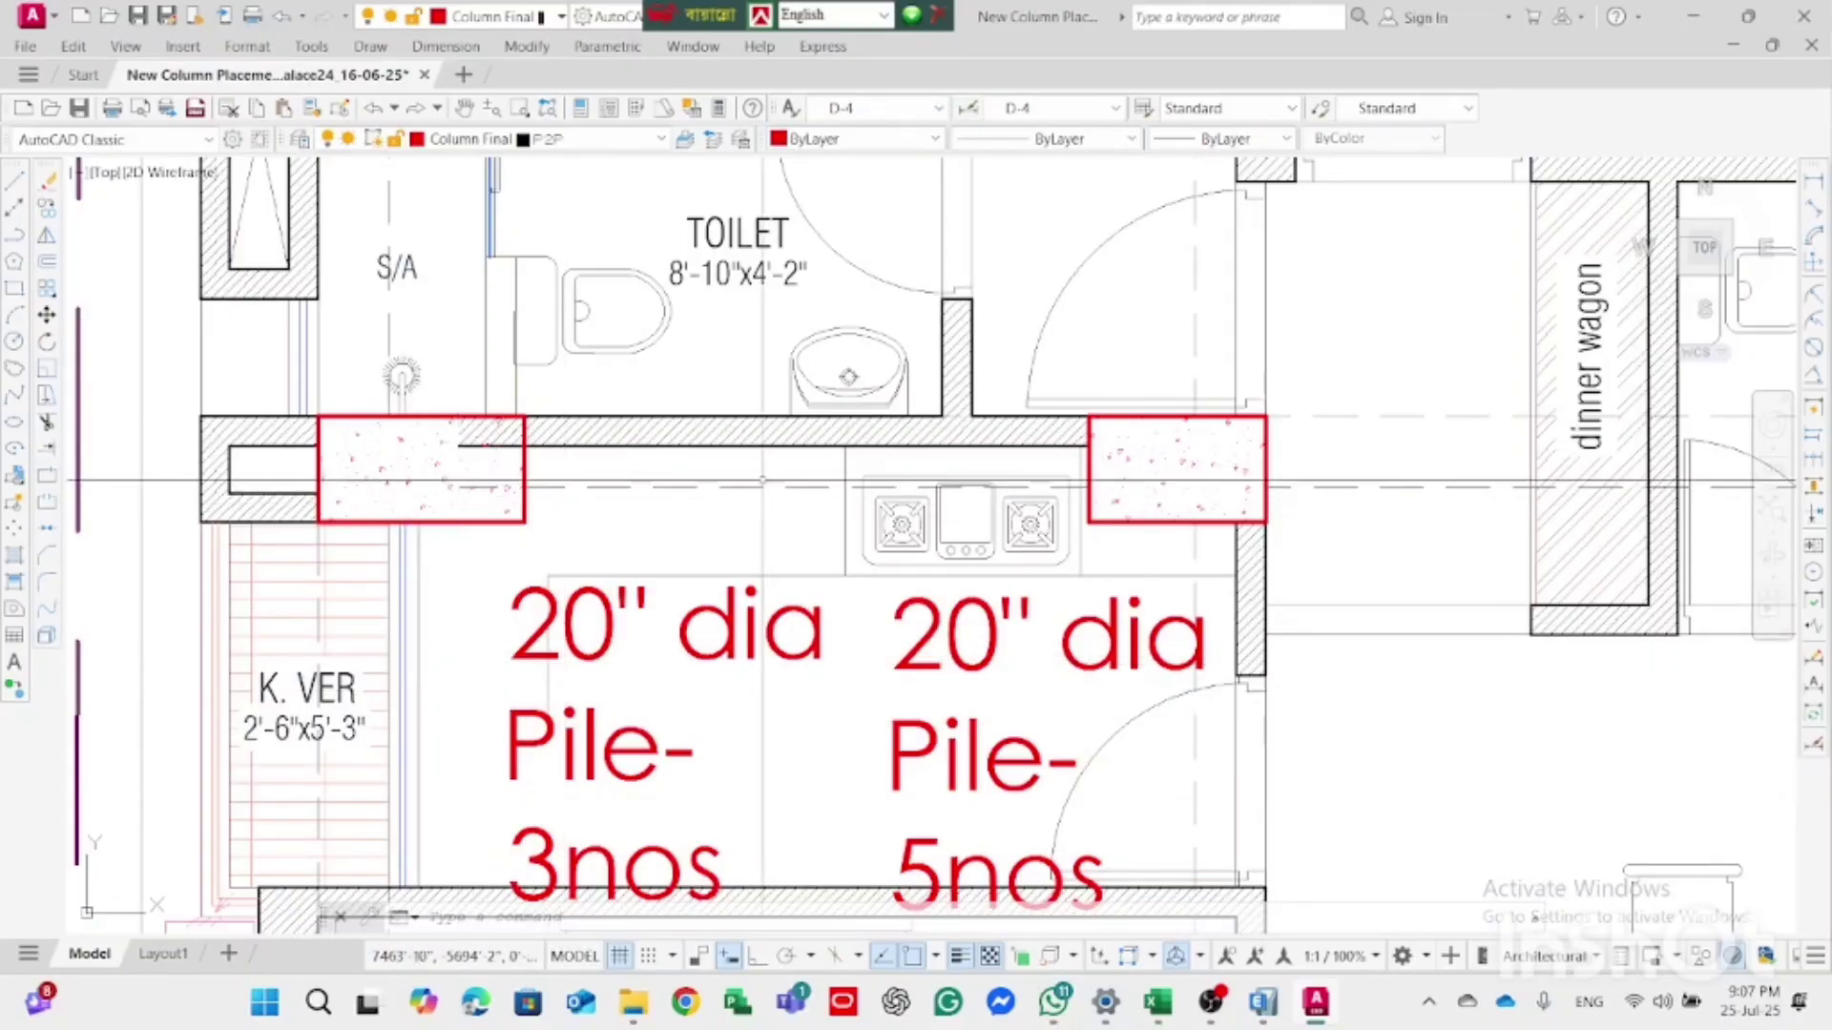
pyautogui.click(1814, 181)
pyautogui.click(524, 499)
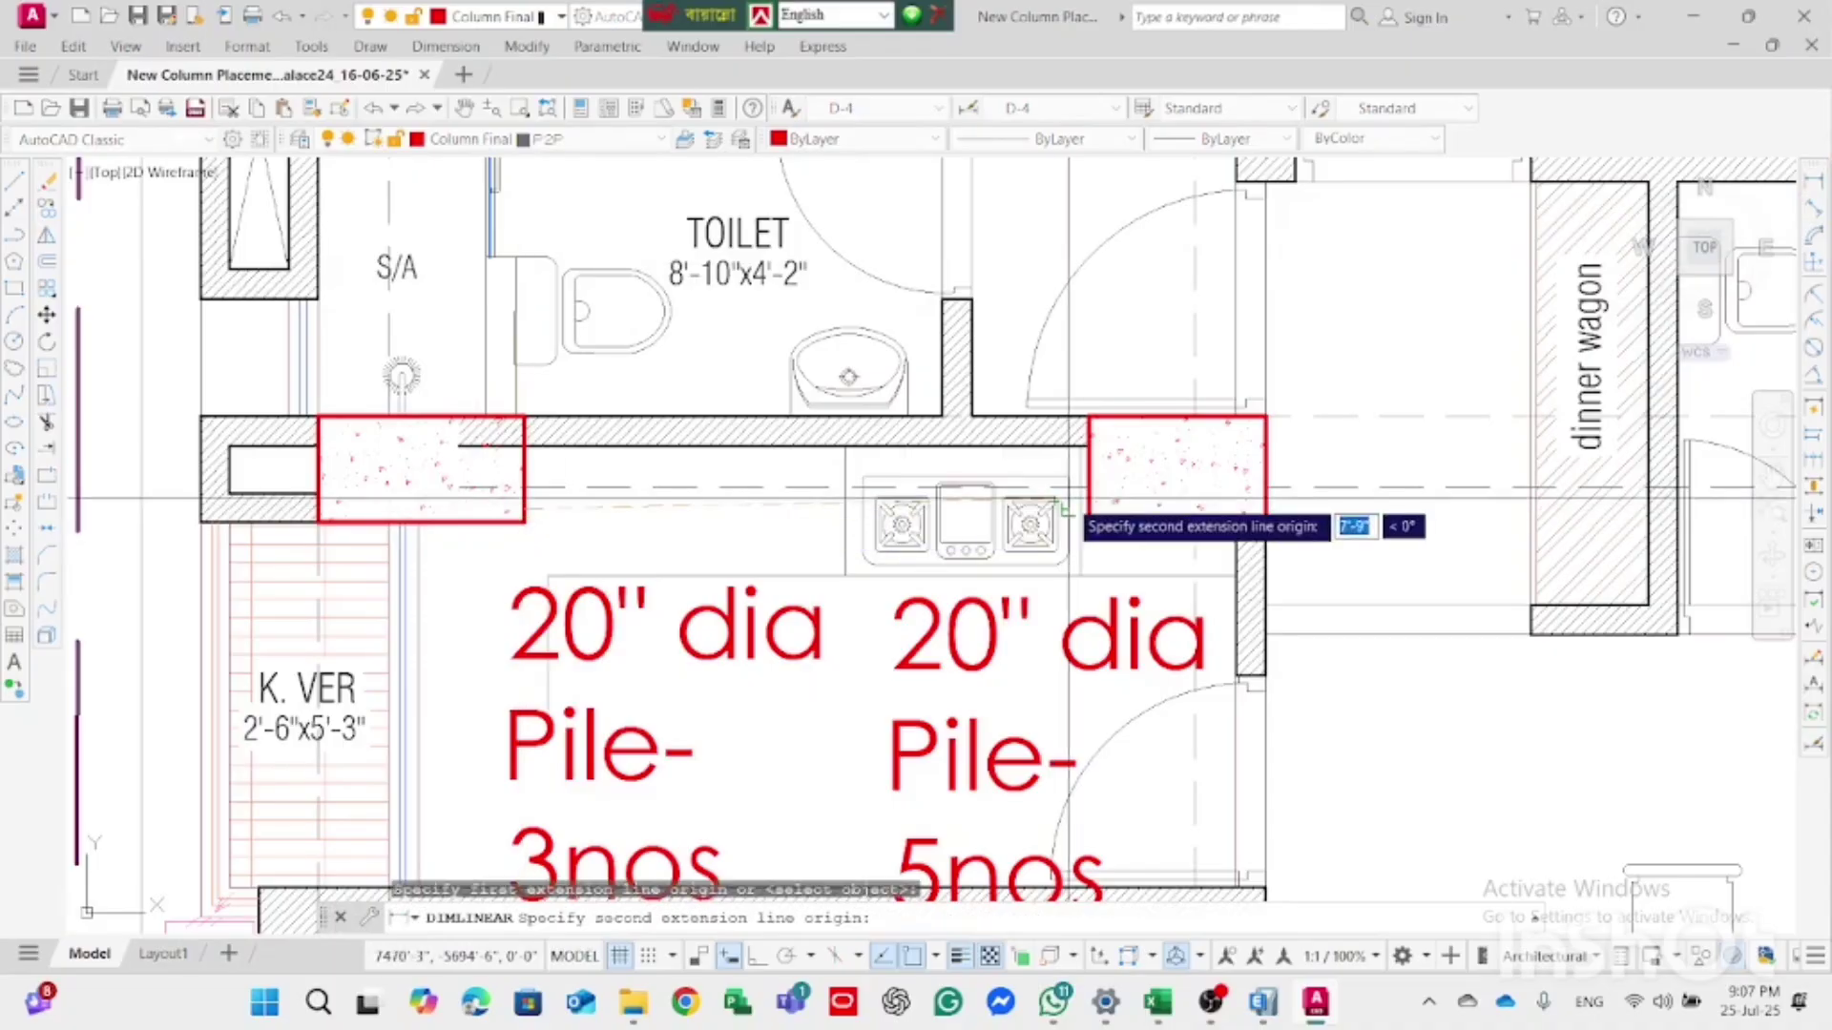
pyautogui.click(1088, 502)
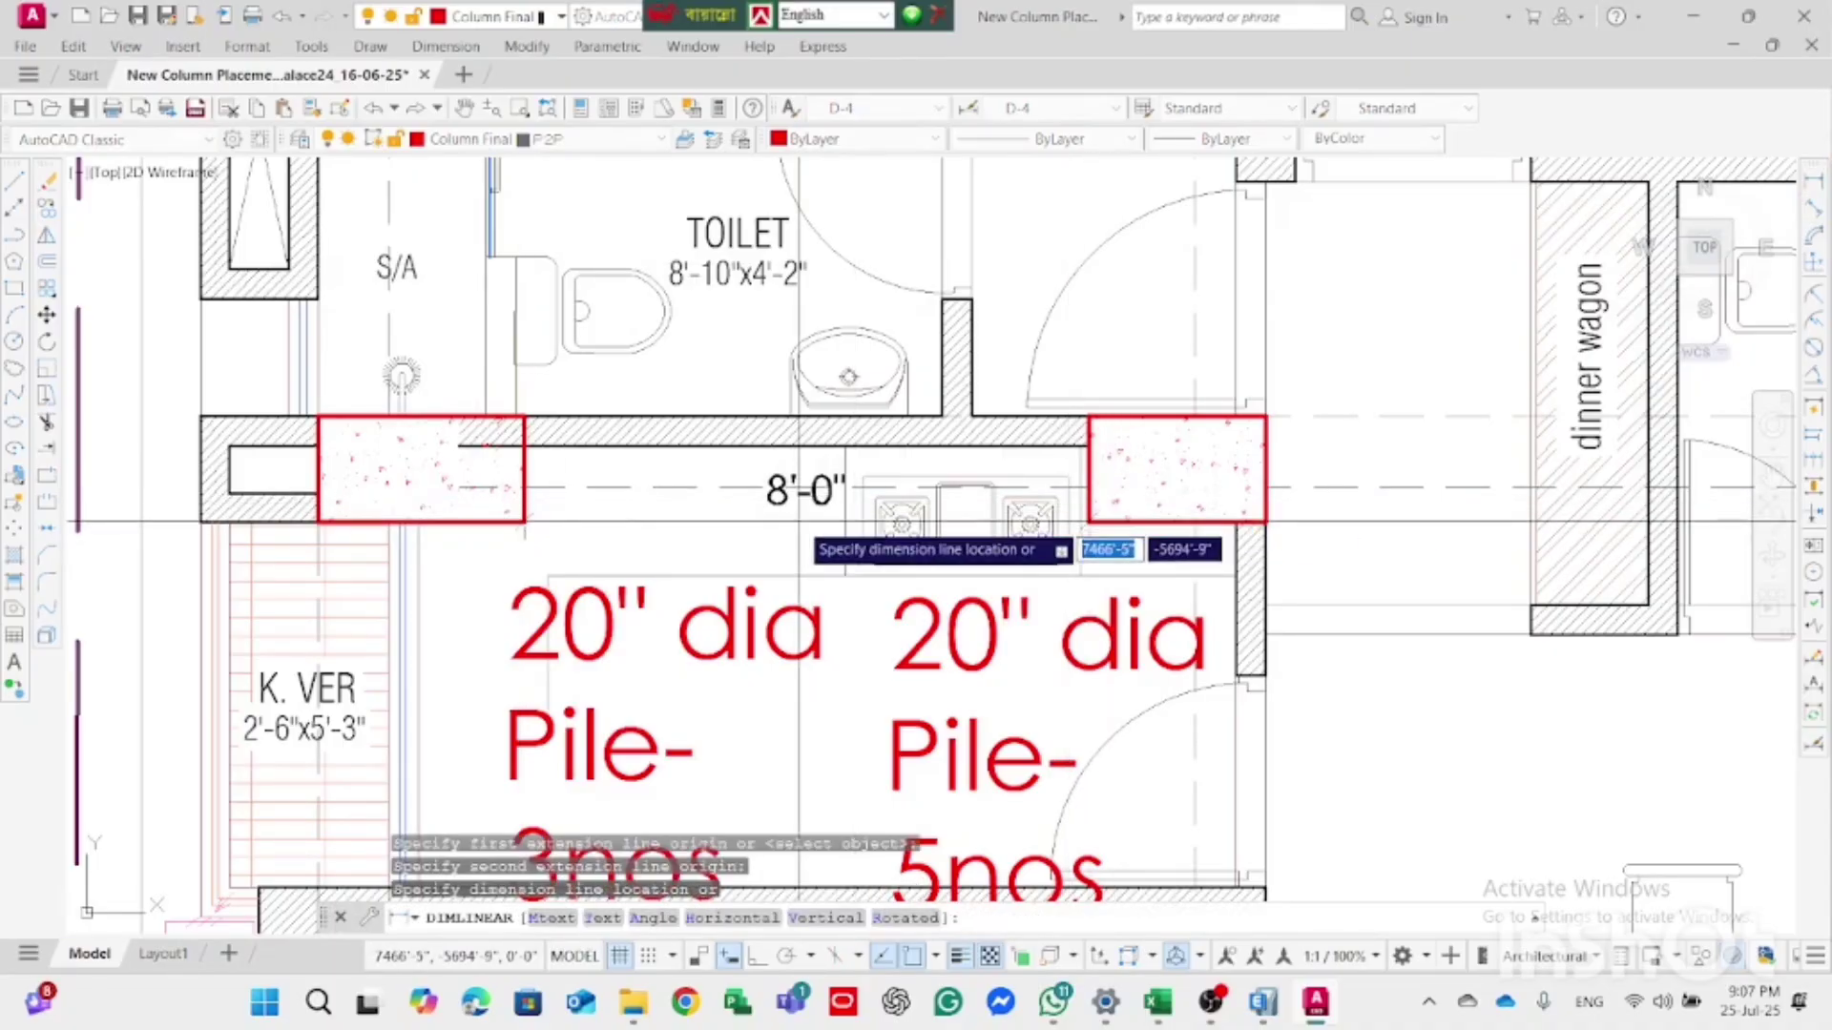
pyautogui.click(803, 489)
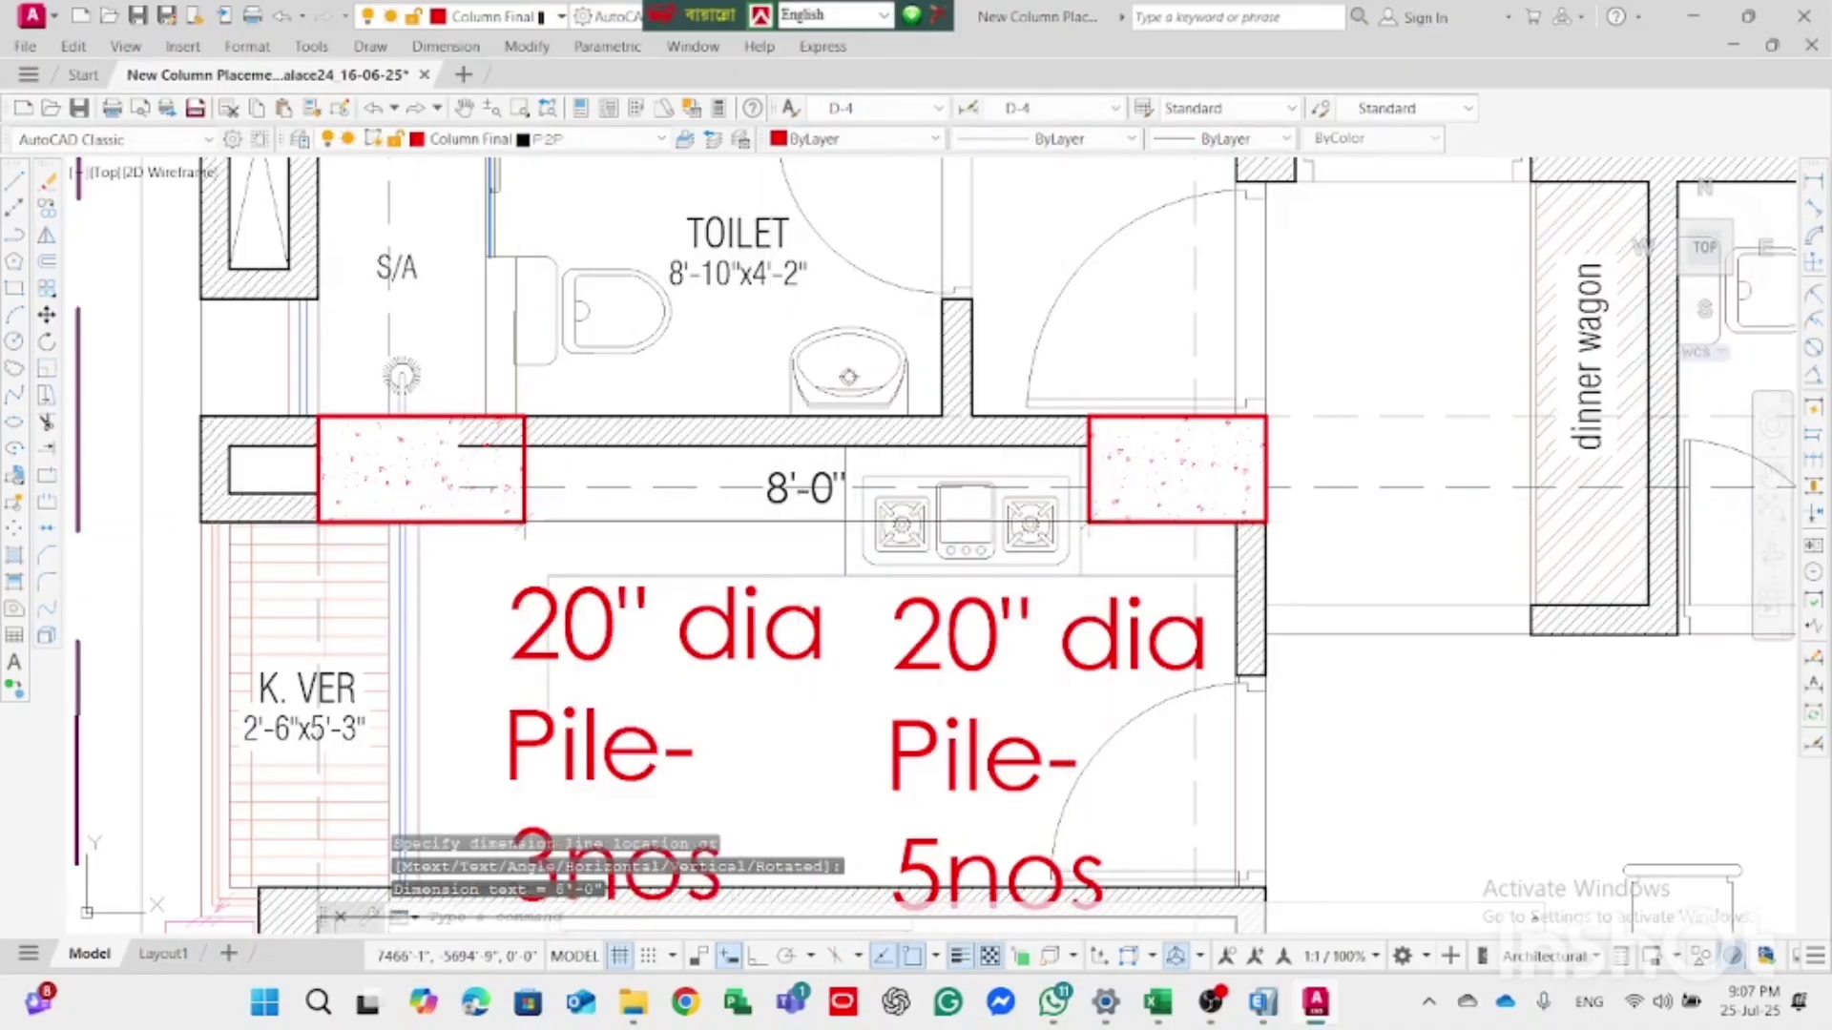
pyautogui.click(804, 488)
pyautogui.press('Delete')
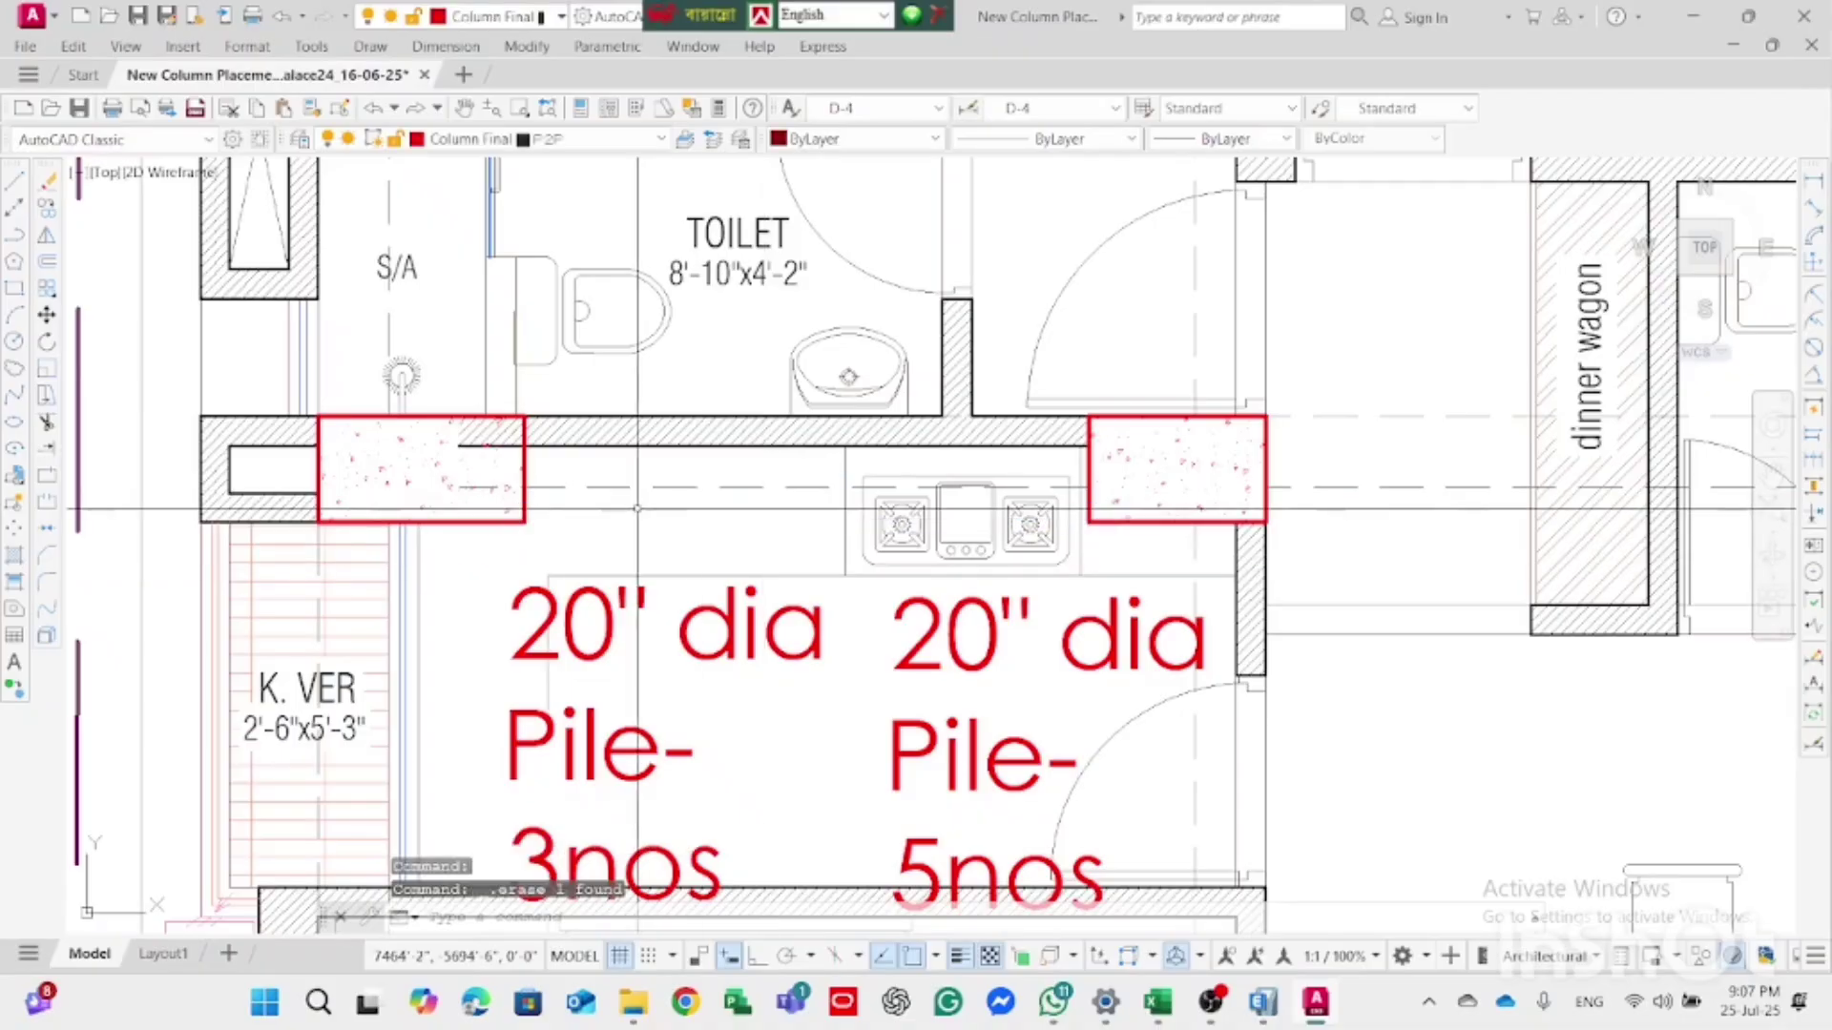
# Step: Dimension the clear gap on the typical floor plan between the corner column below the 7'-3"x4'-10" veranda and the adjacent toilet duct wall
pyautogui.scroll(-3, 668, 496)
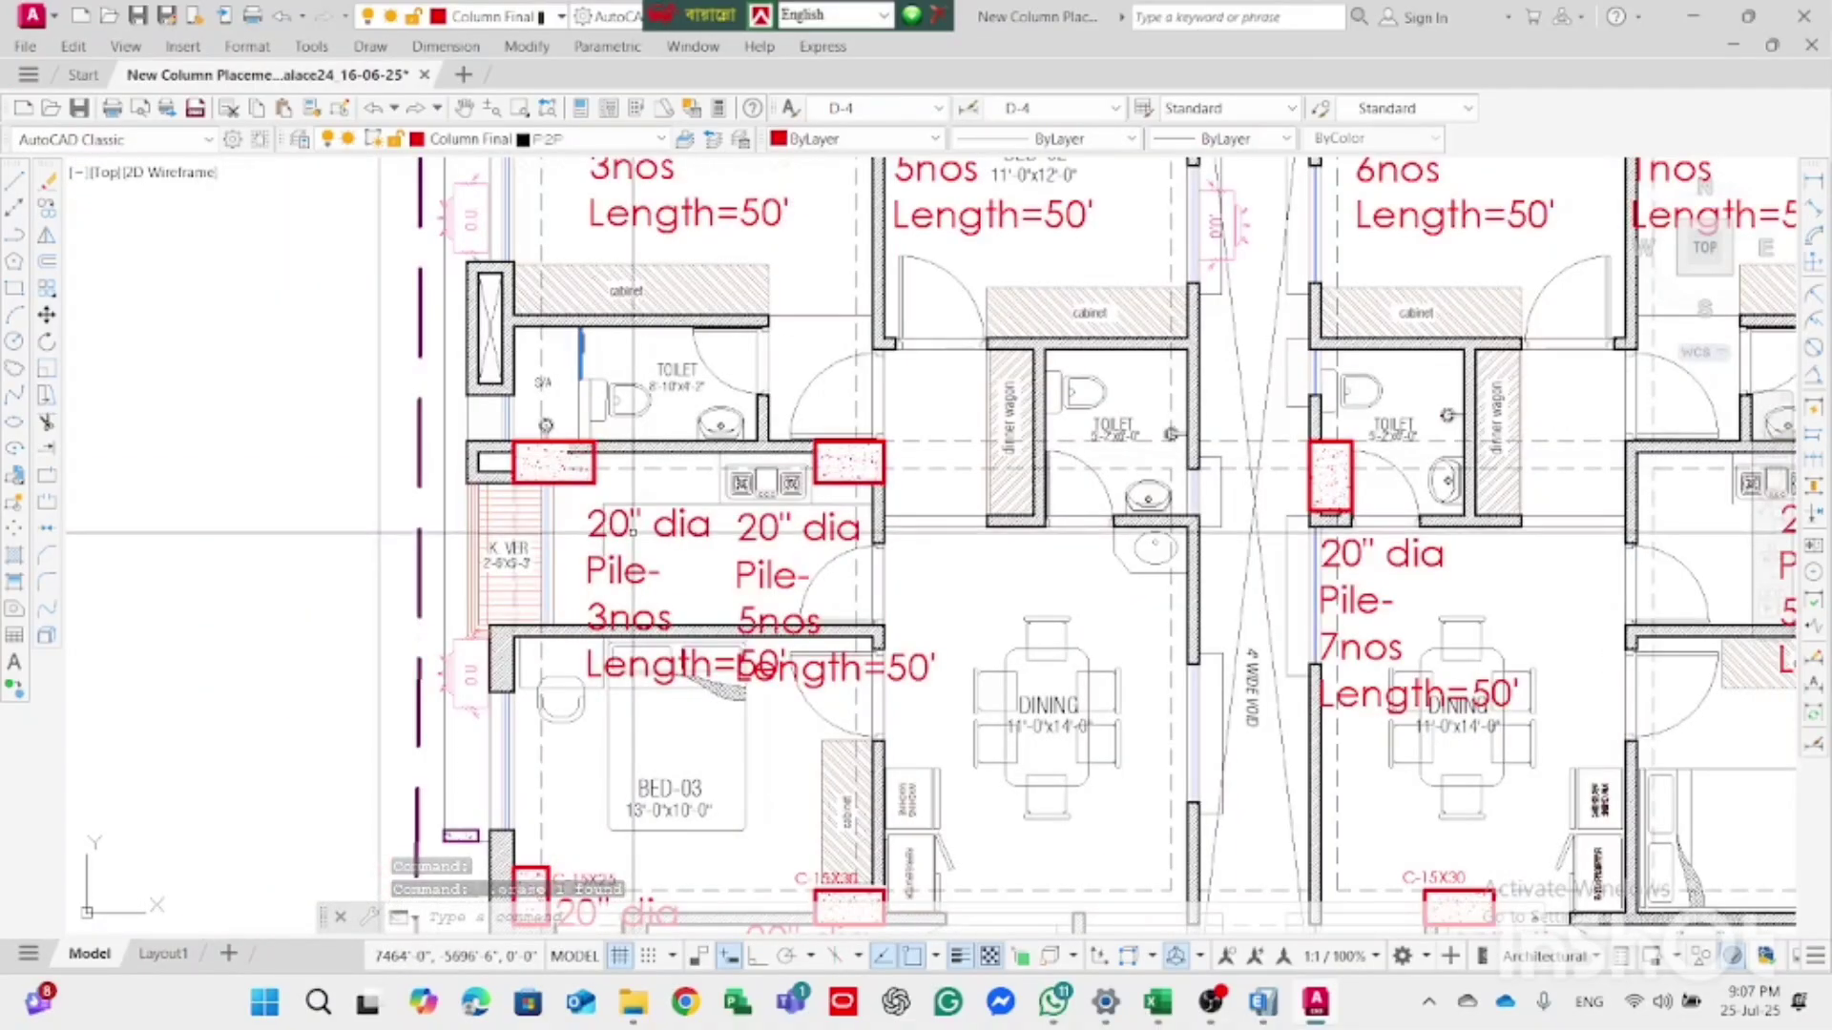
pyautogui.scroll(-2, 632, 530)
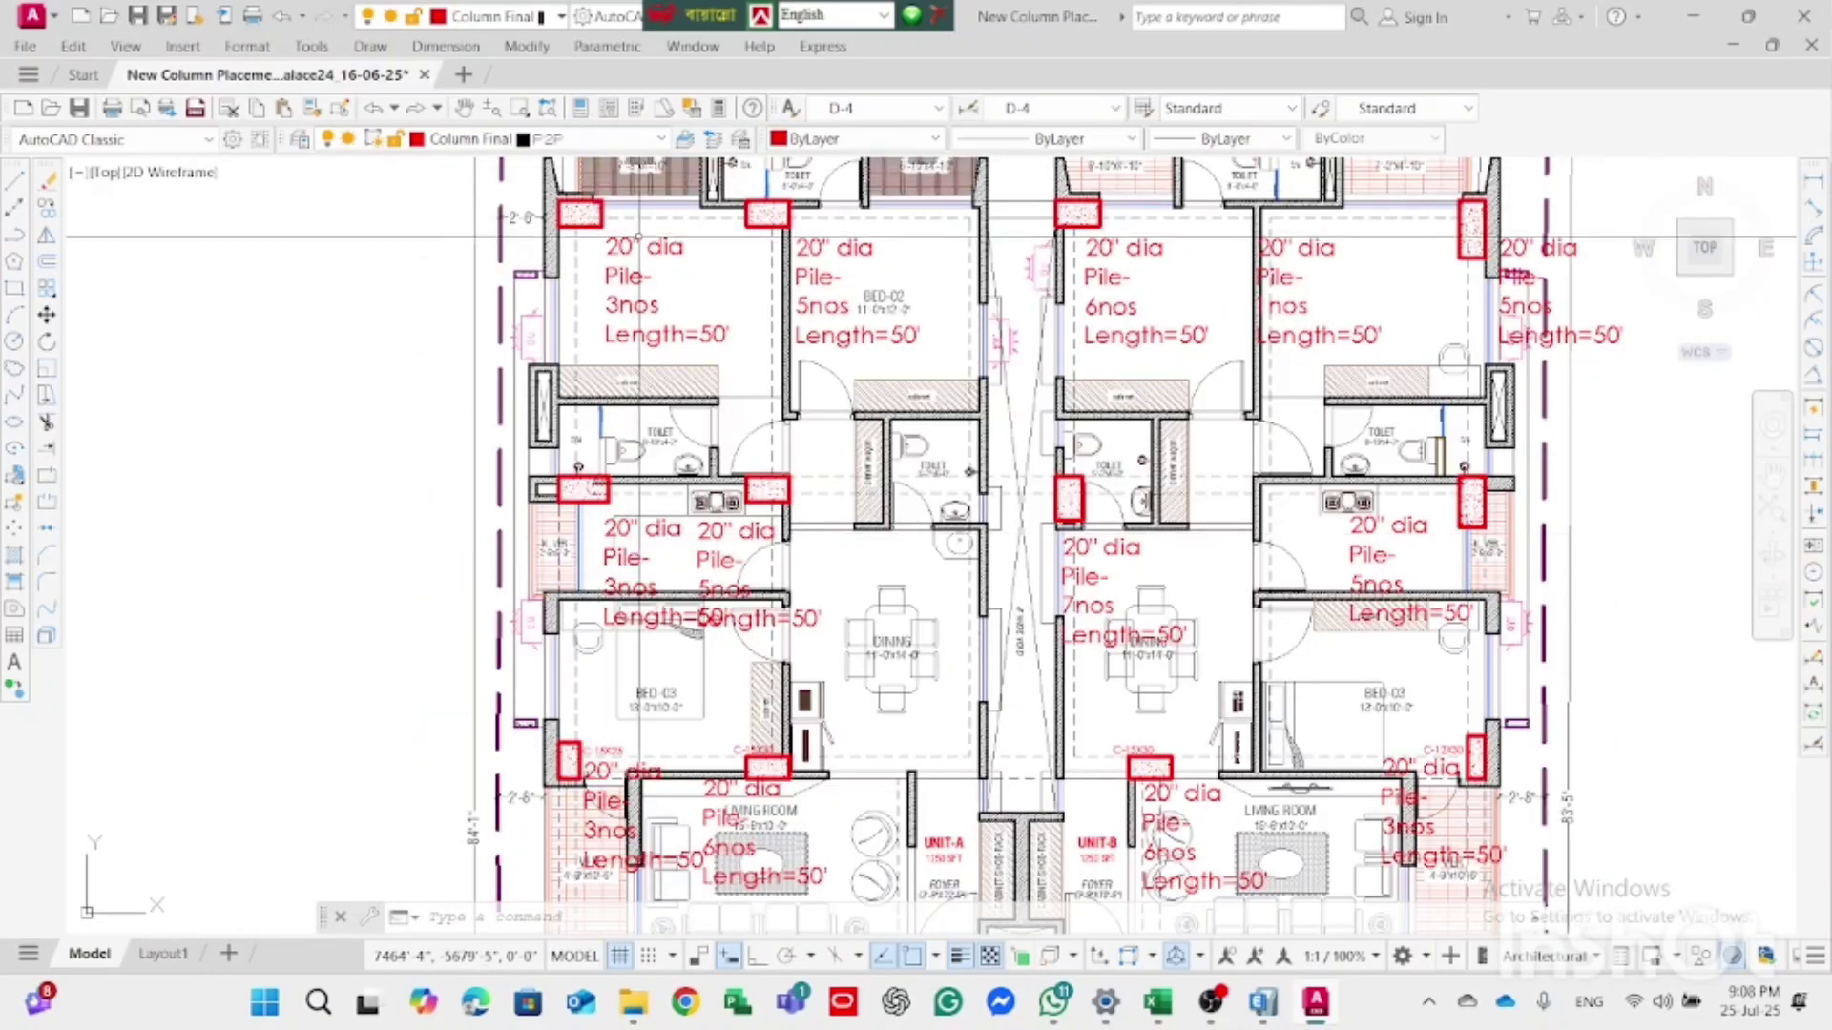
pyautogui.scroll(4, 639, 217)
pyautogui.scroll(-2, 639, 215)
pyautogui.scroll(4, 596, 217)
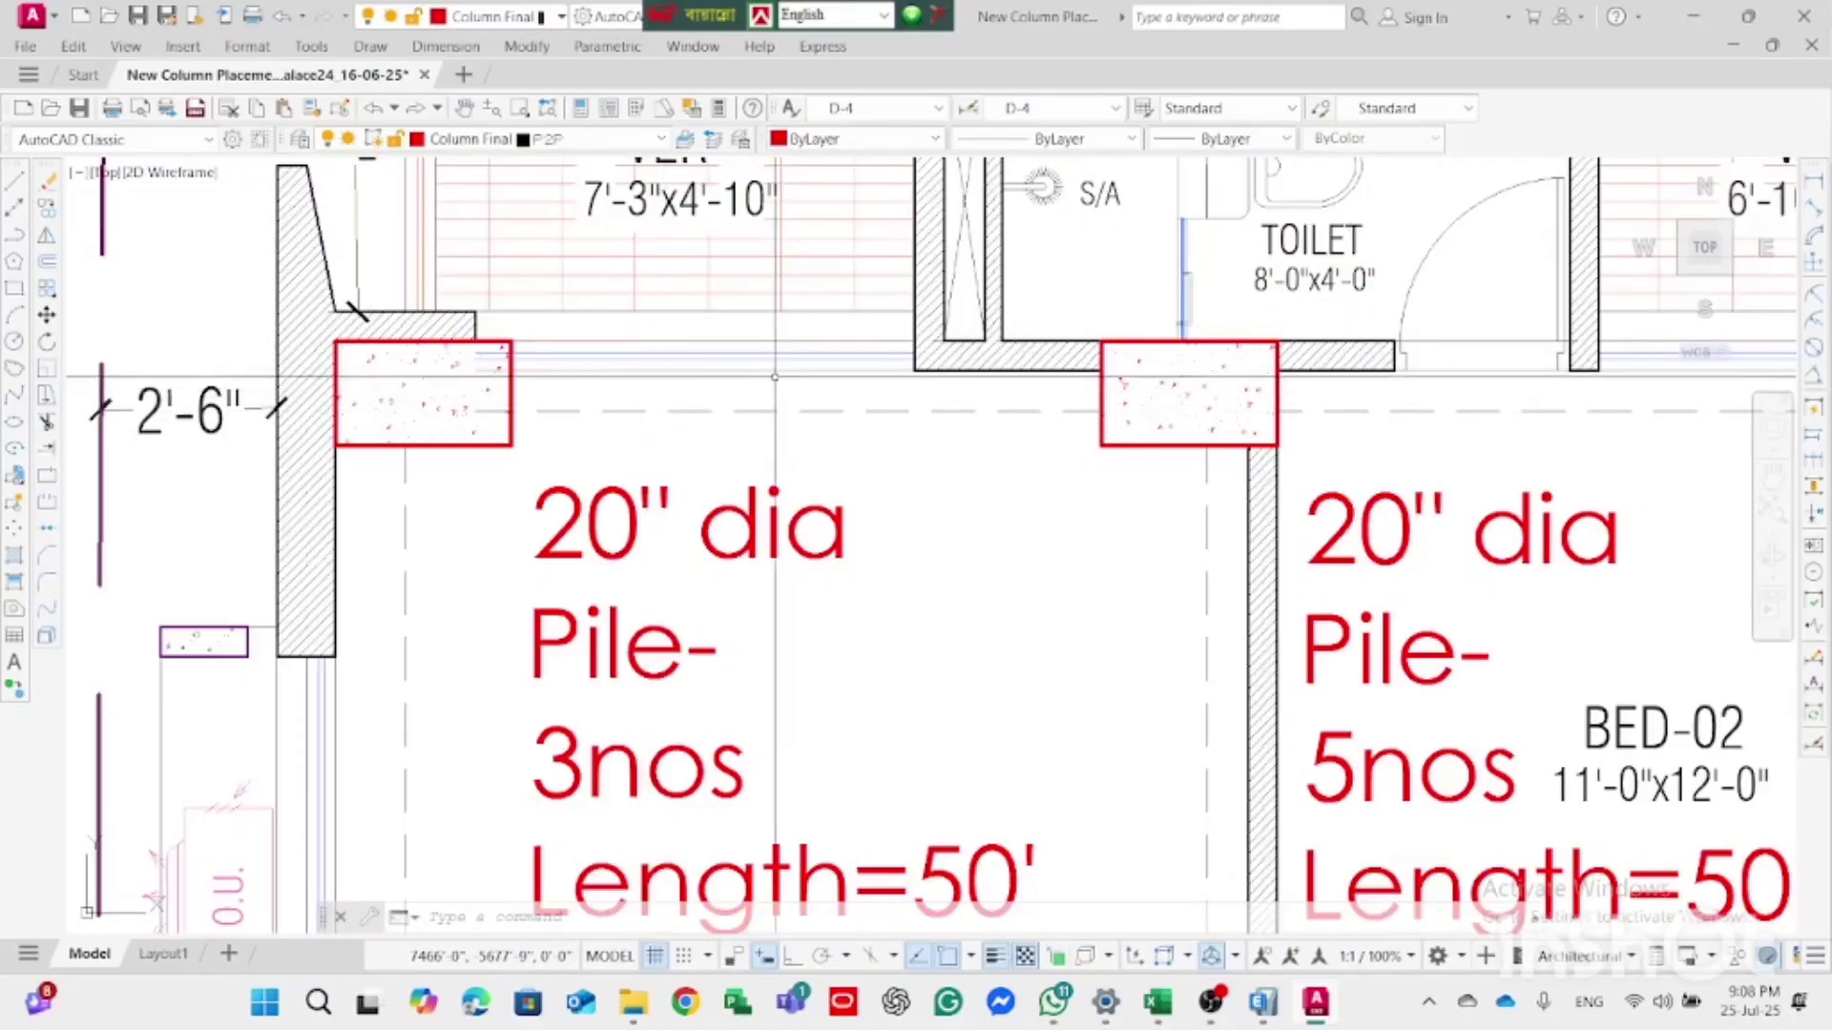
pyautogui.scroll(-3, 777, 431)
pyautogui.scroll(2, 811, 454)
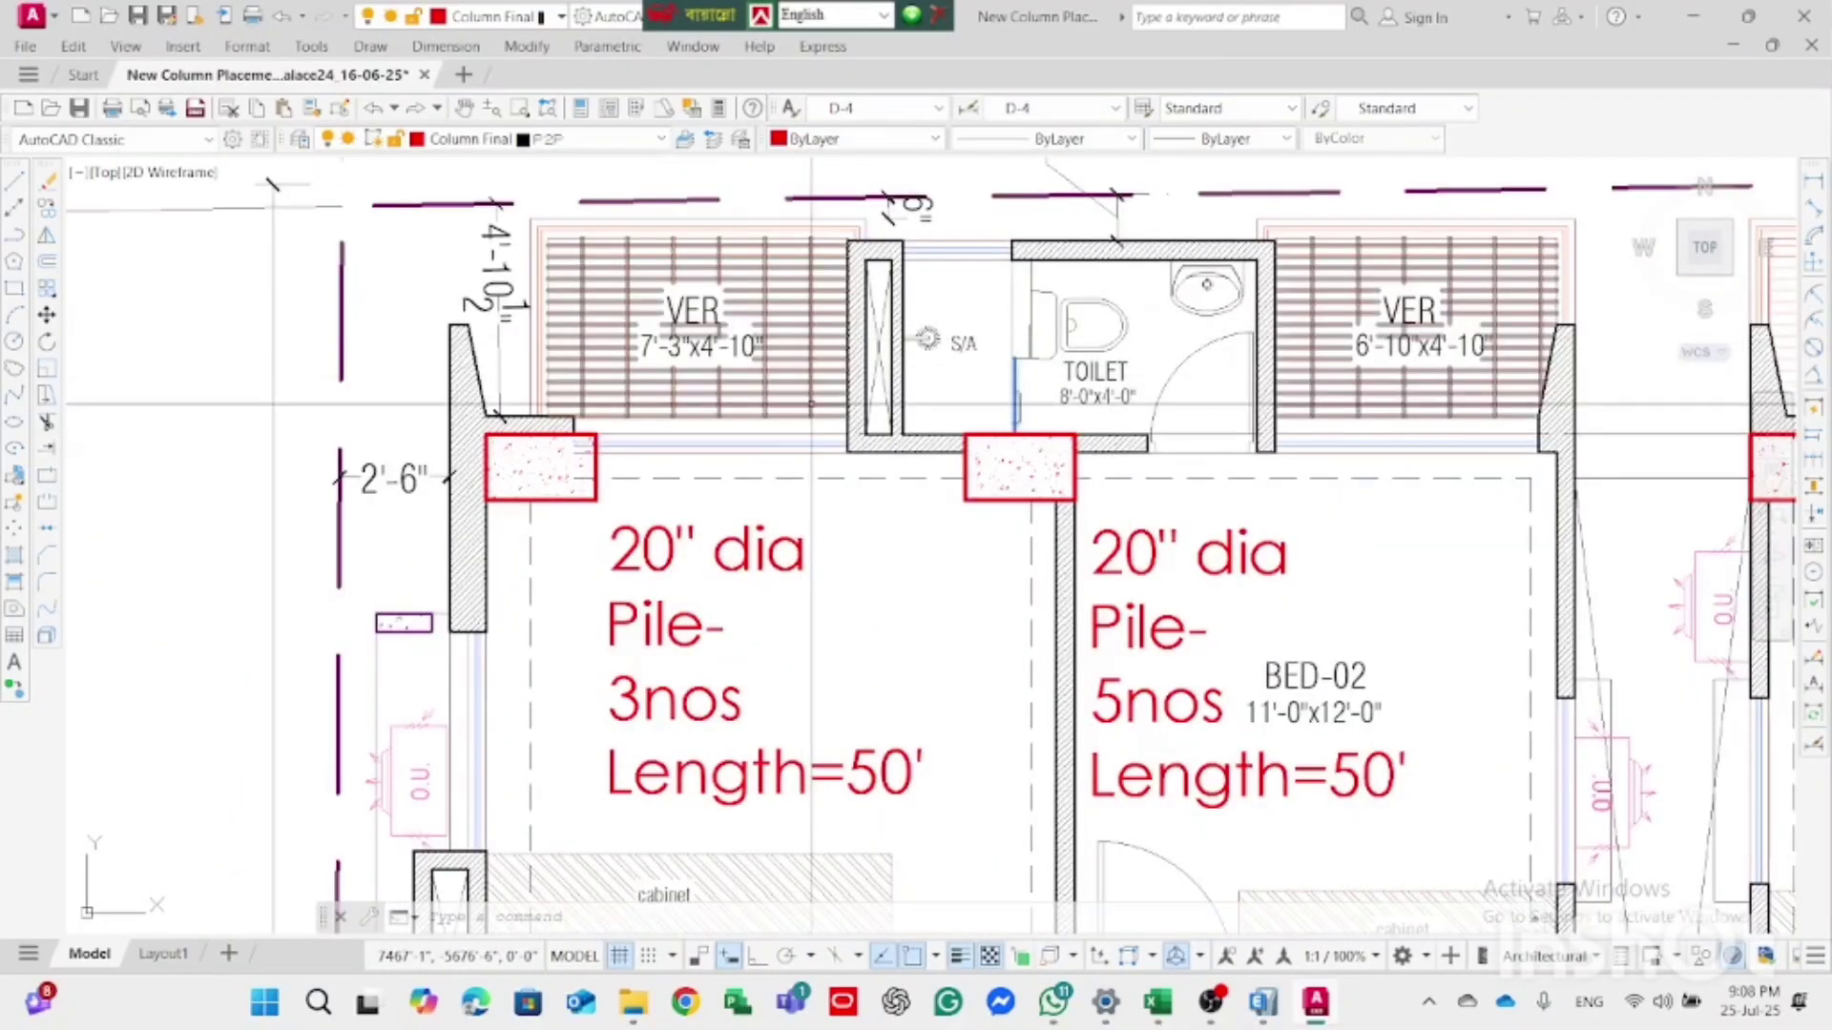
pyautogui.click(1816, 181)
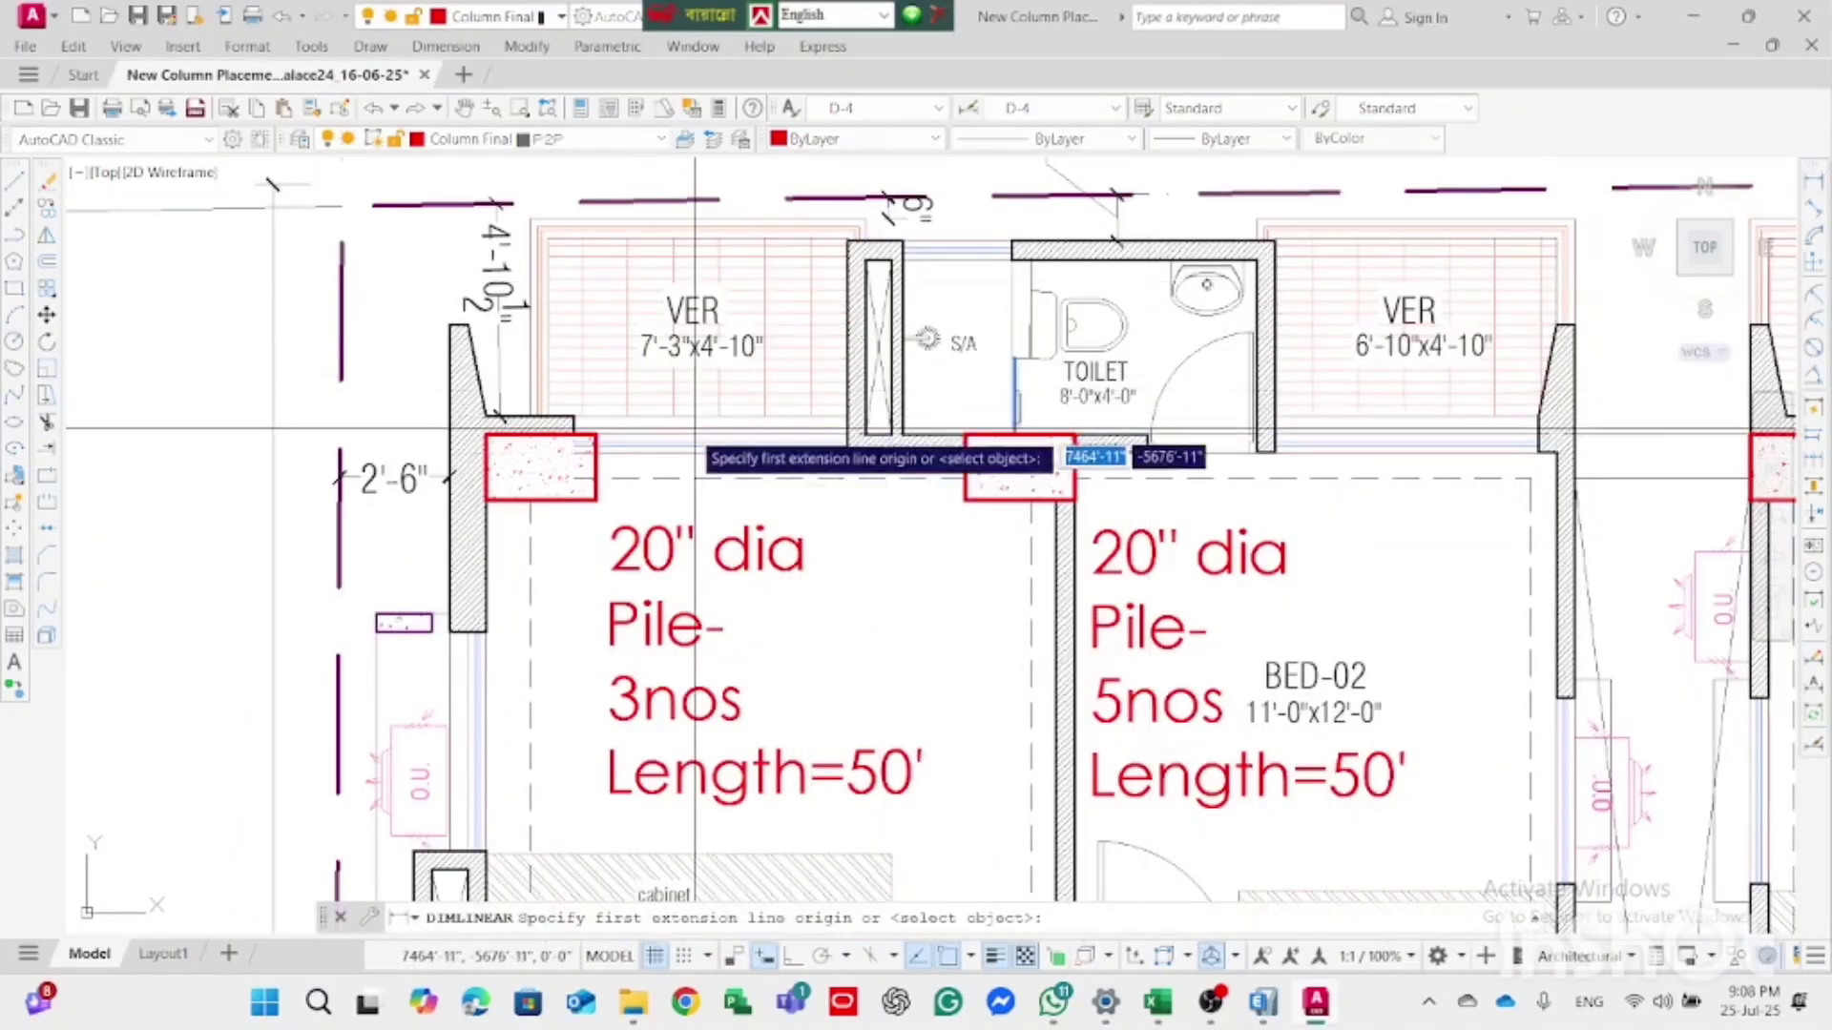
pyautogui.scroll(3, 620, 468)
pyautogui.click(562, 467)
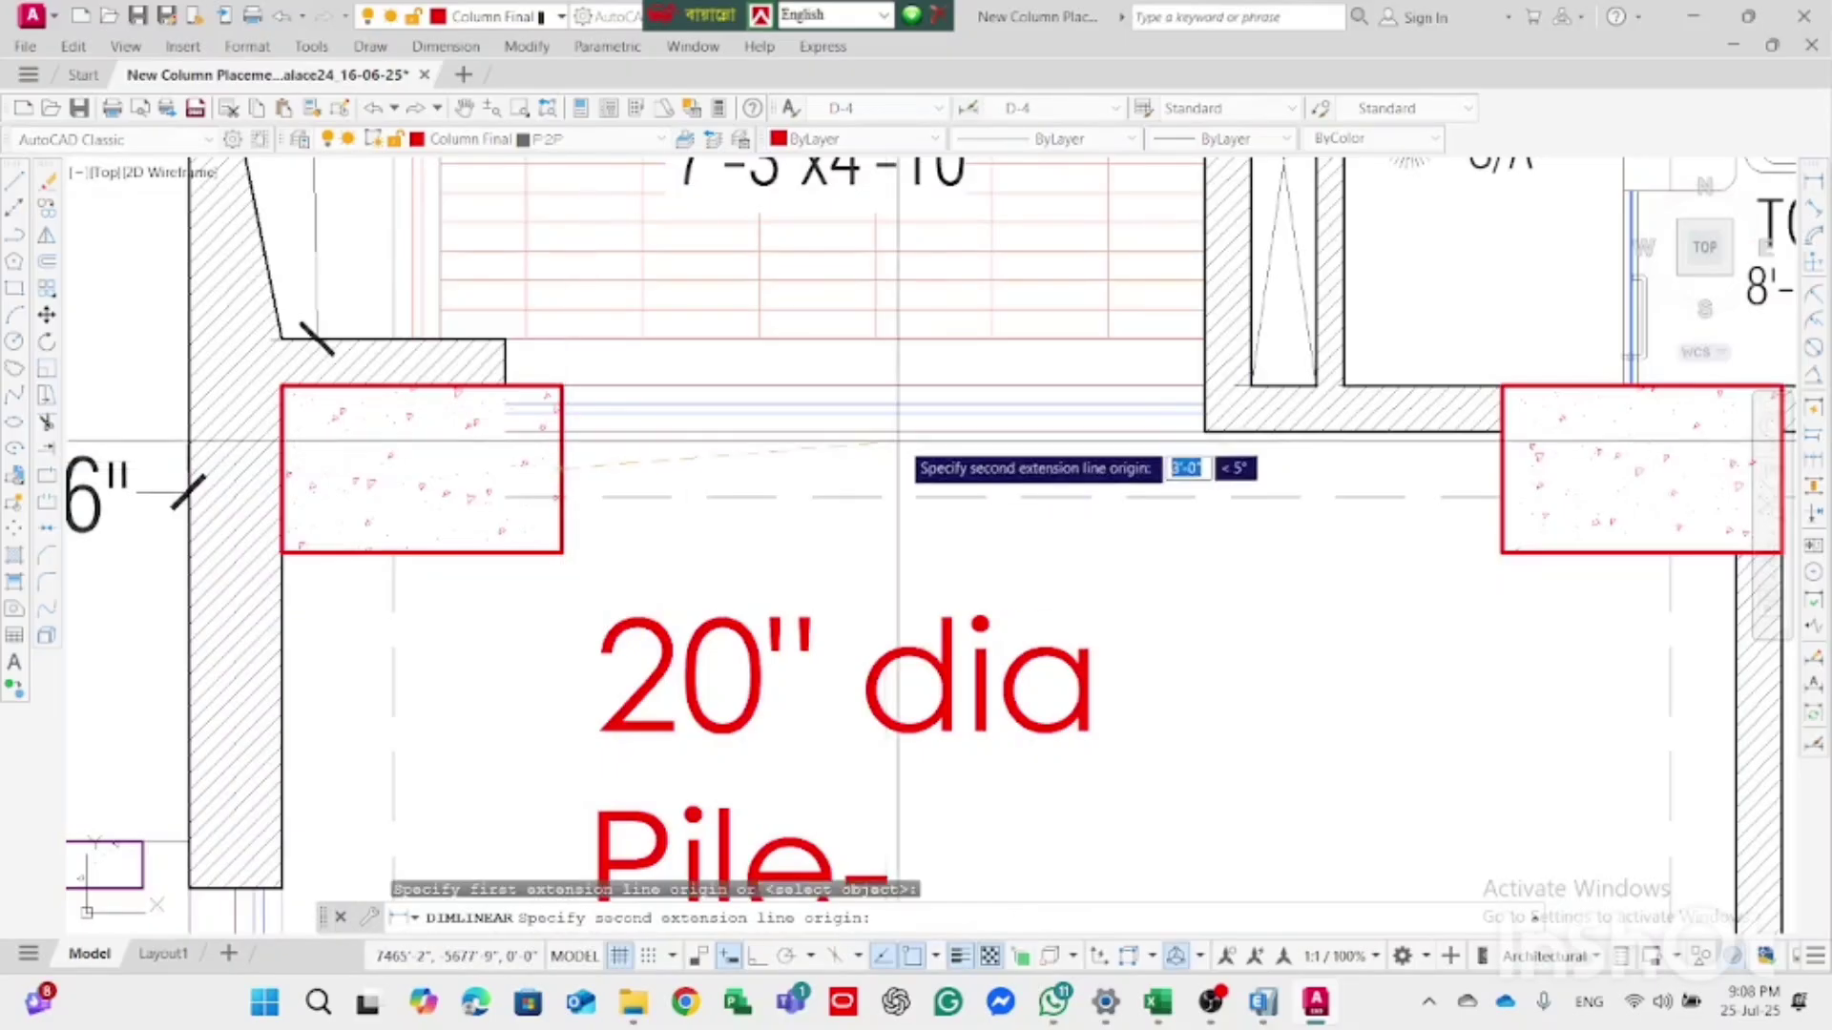
pyautogui.click(1204, 432)
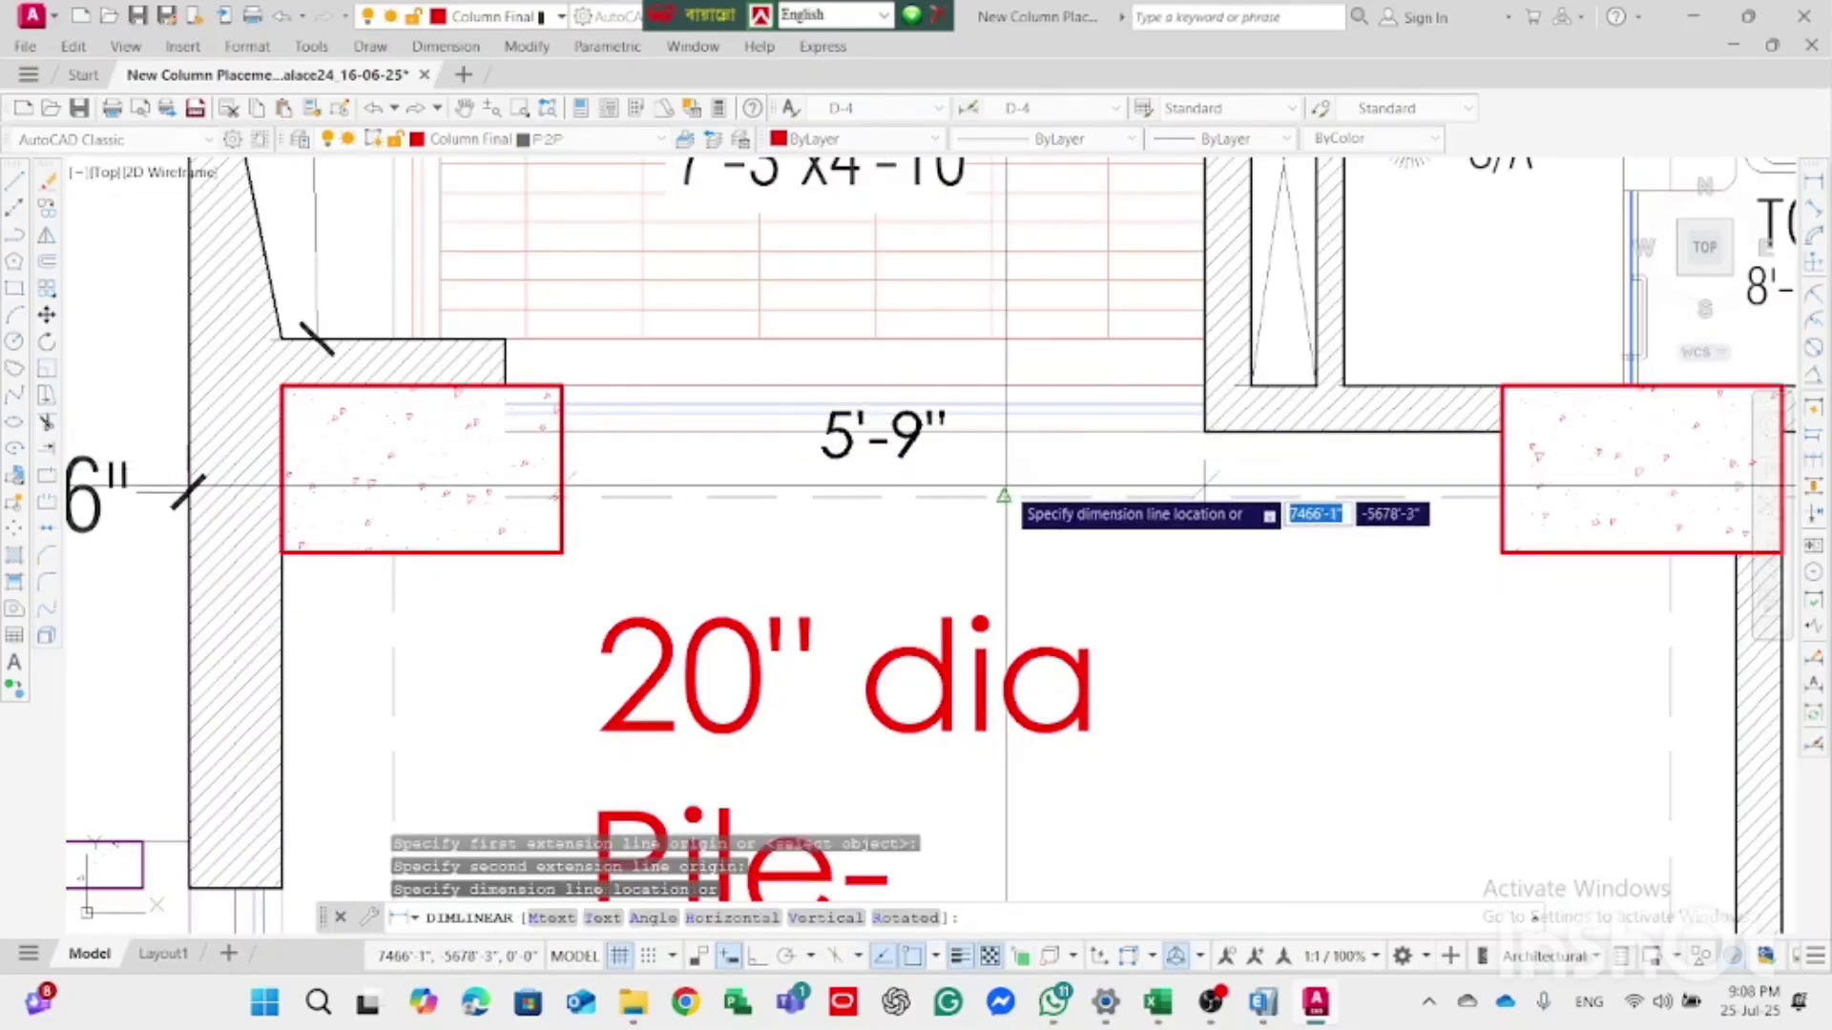
pyautogui.click(939, 467)
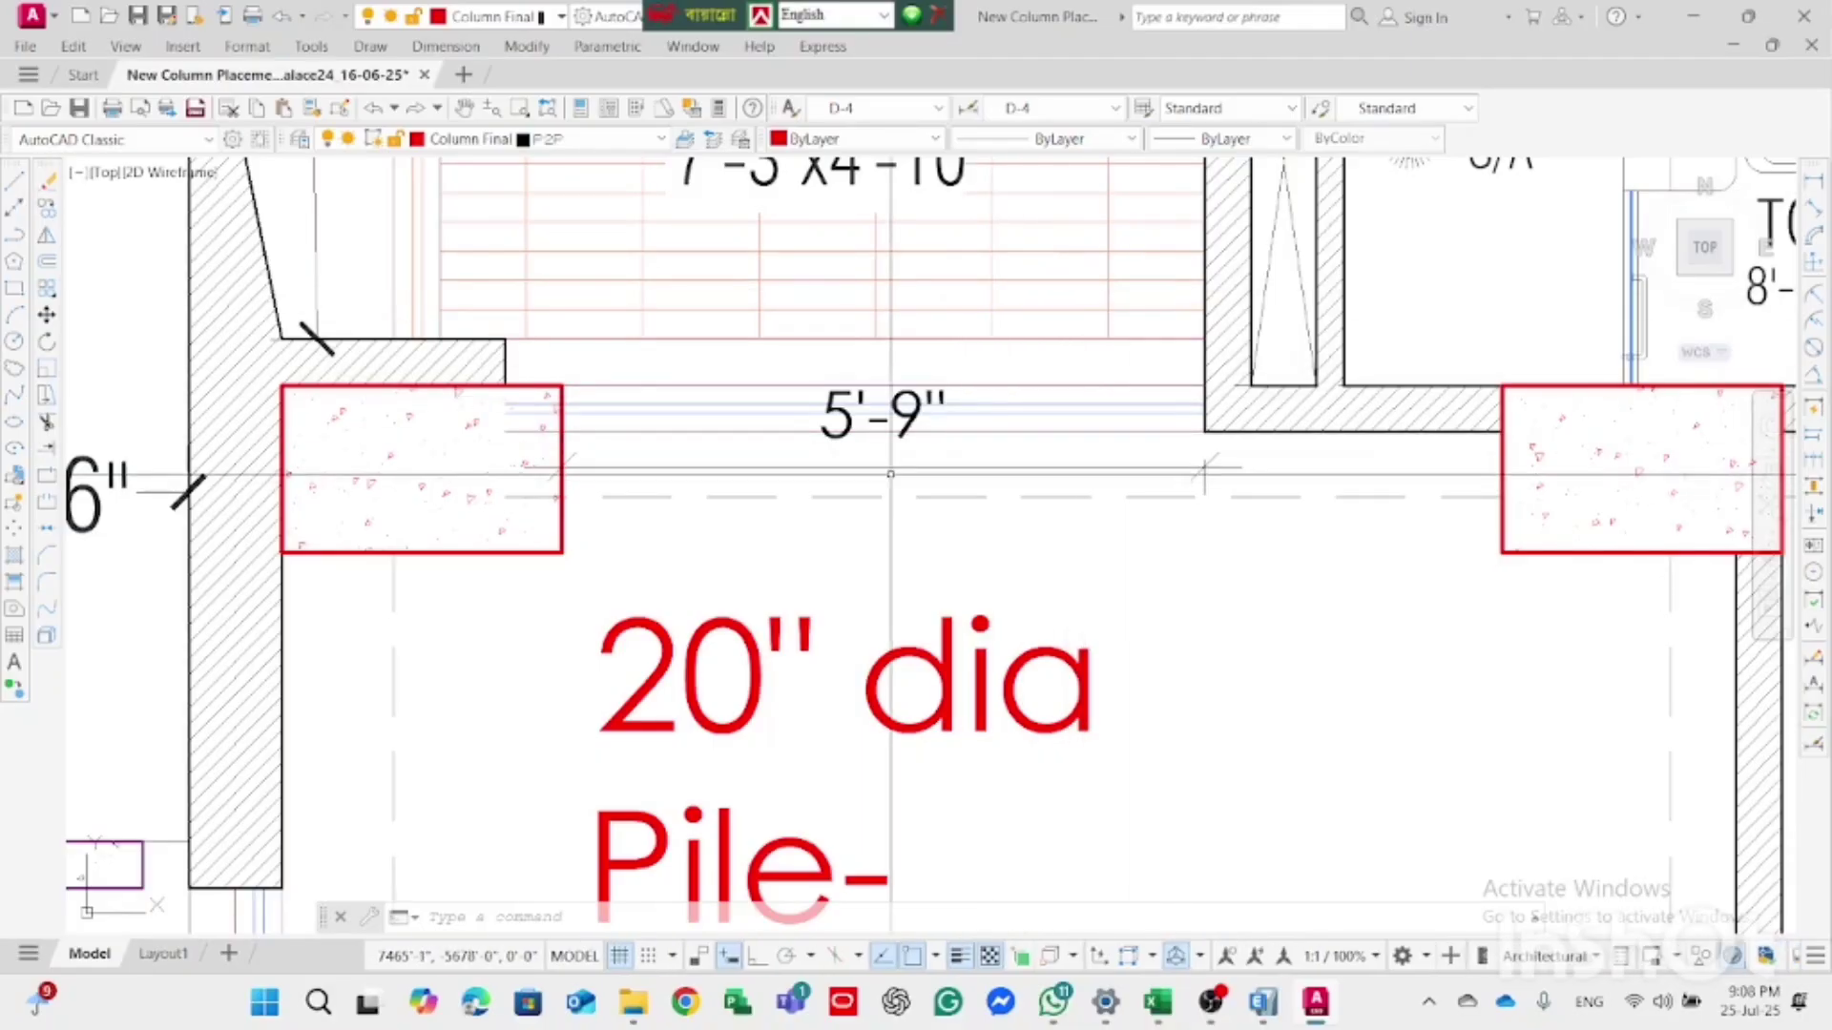
# Step: Examine the corner column beside the 7'-2"x4'-10" veranda on the typical floor plan, and the matching columns in the separate column layout
pyautogui.scroll(-5, 891, 474)
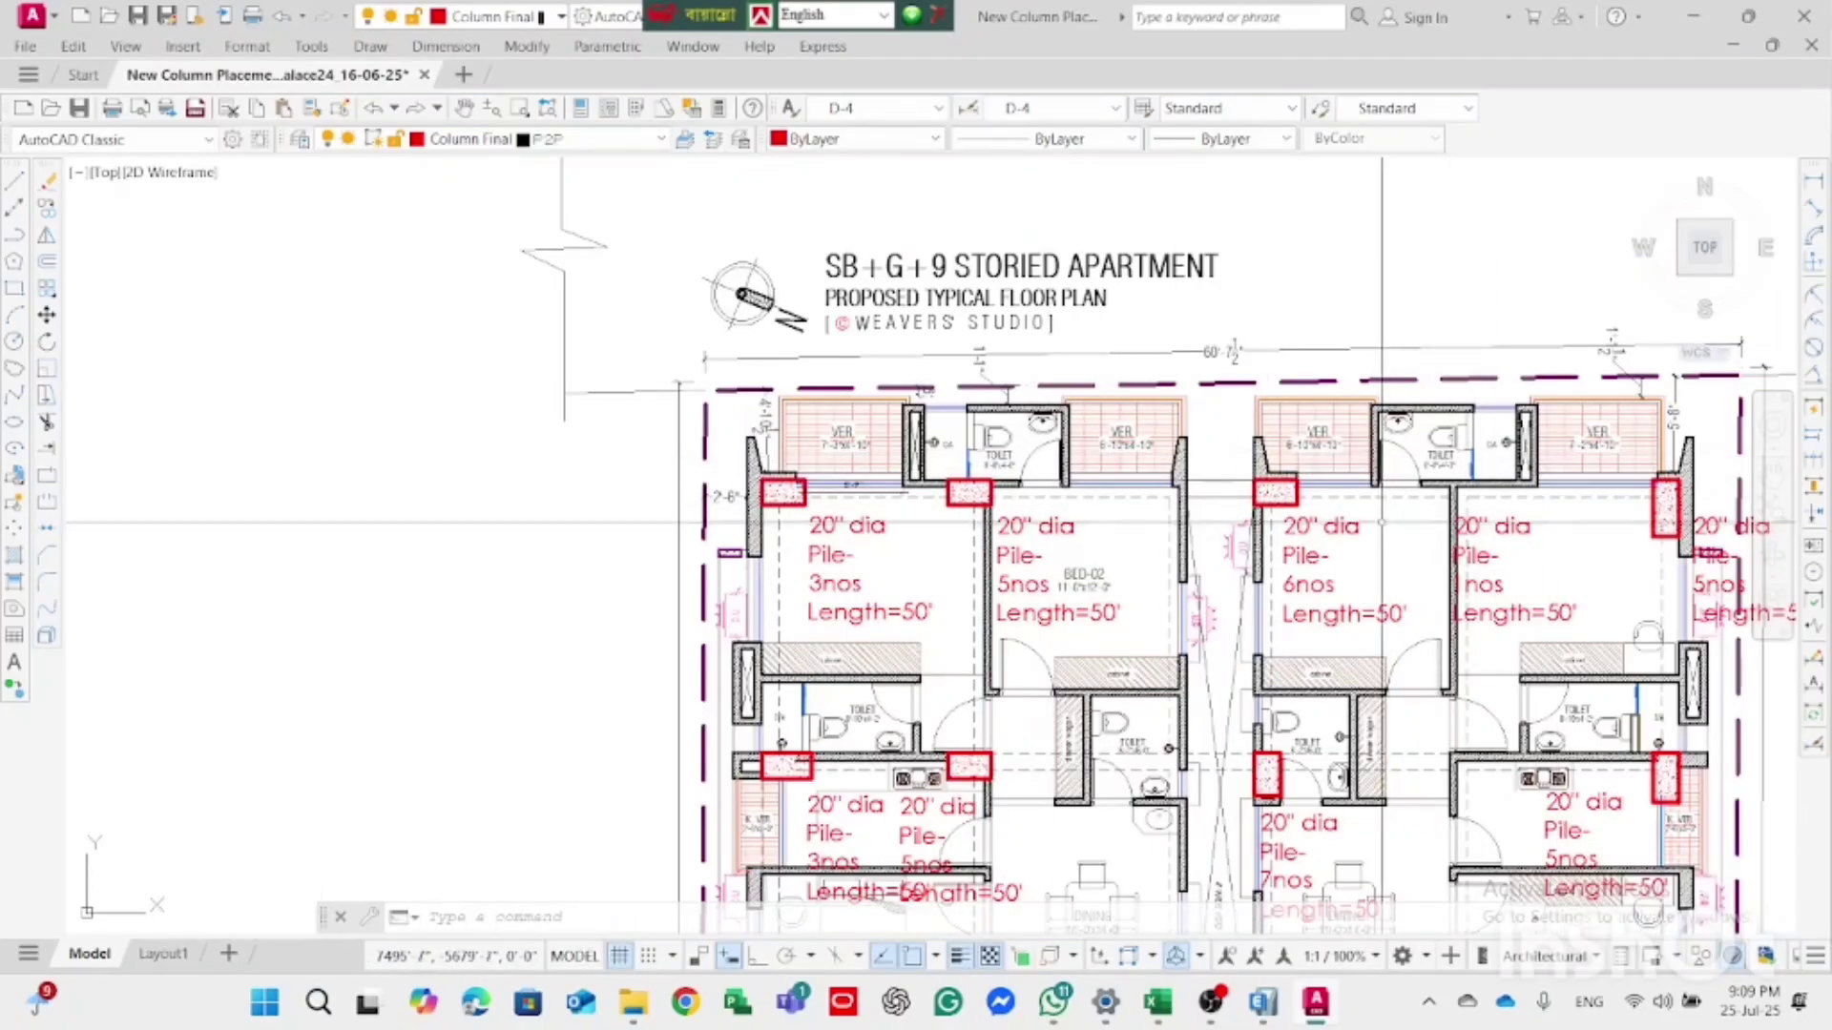
pyautogui.scroll(6, 1703, 501)
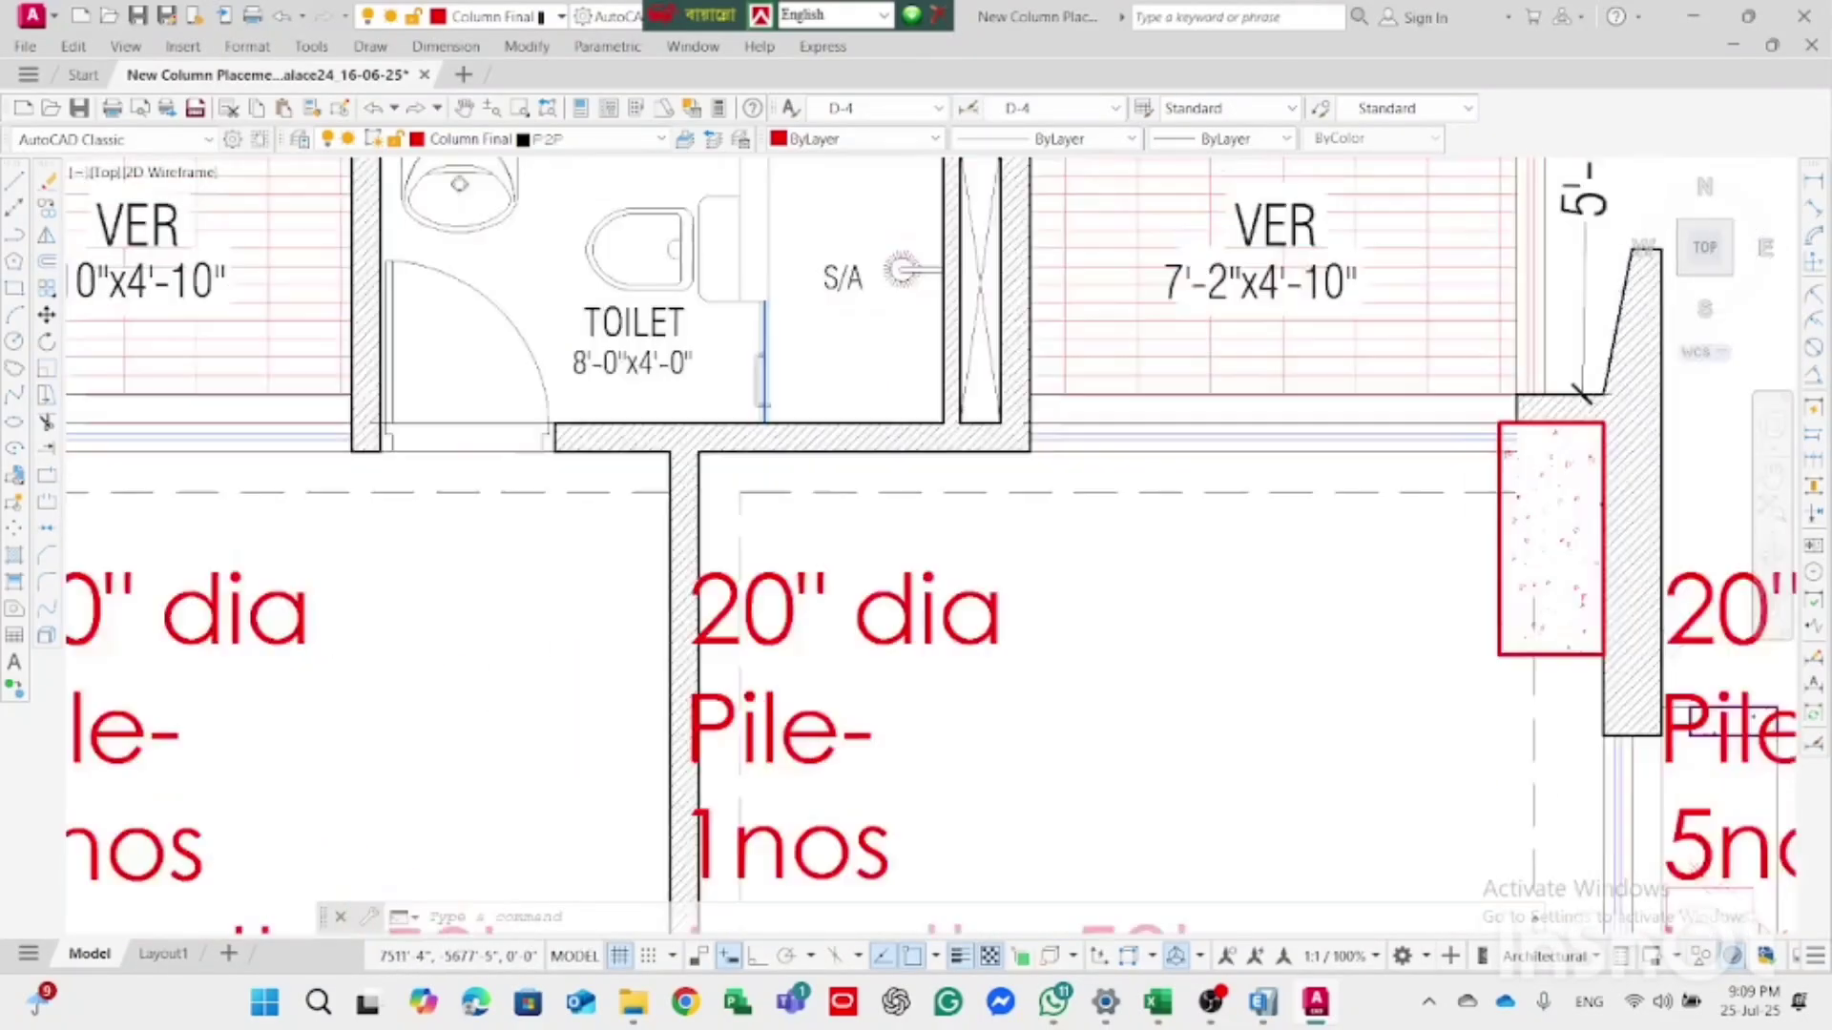
pyautogui.scroll(-2, 1464, 431)
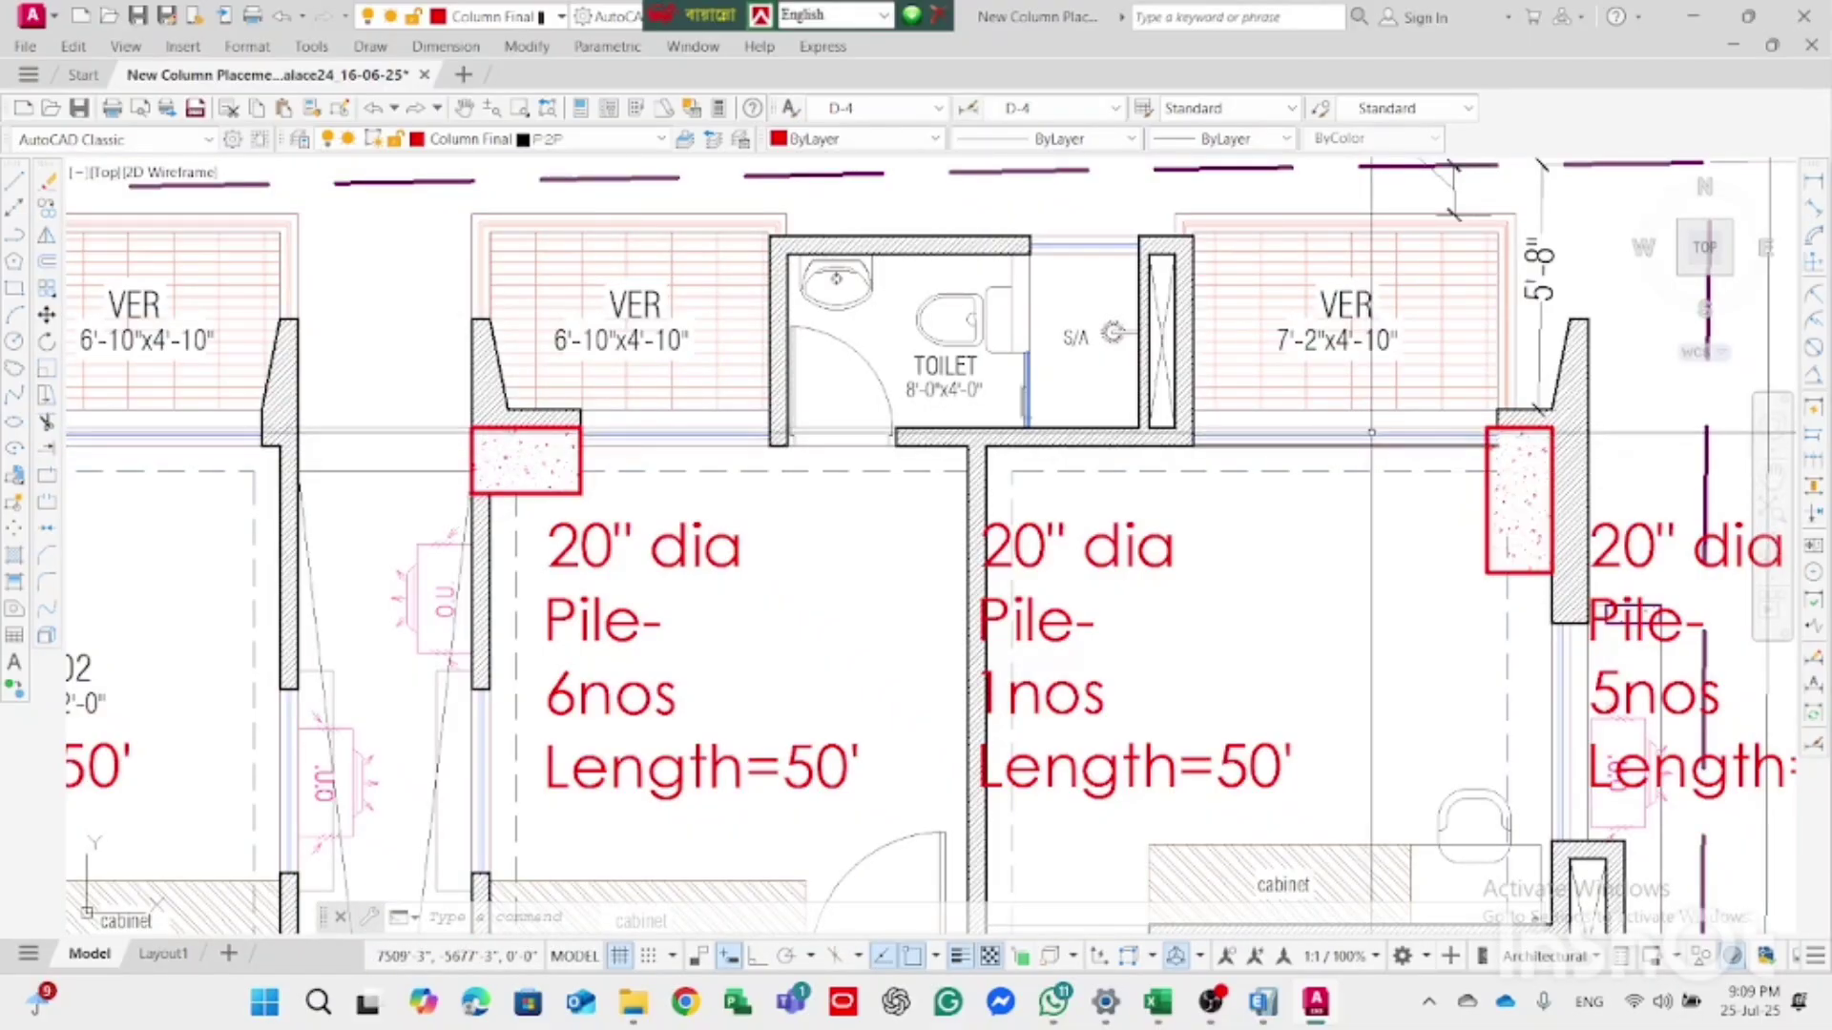
pyautogui.scroll(-8, 1366, 445)
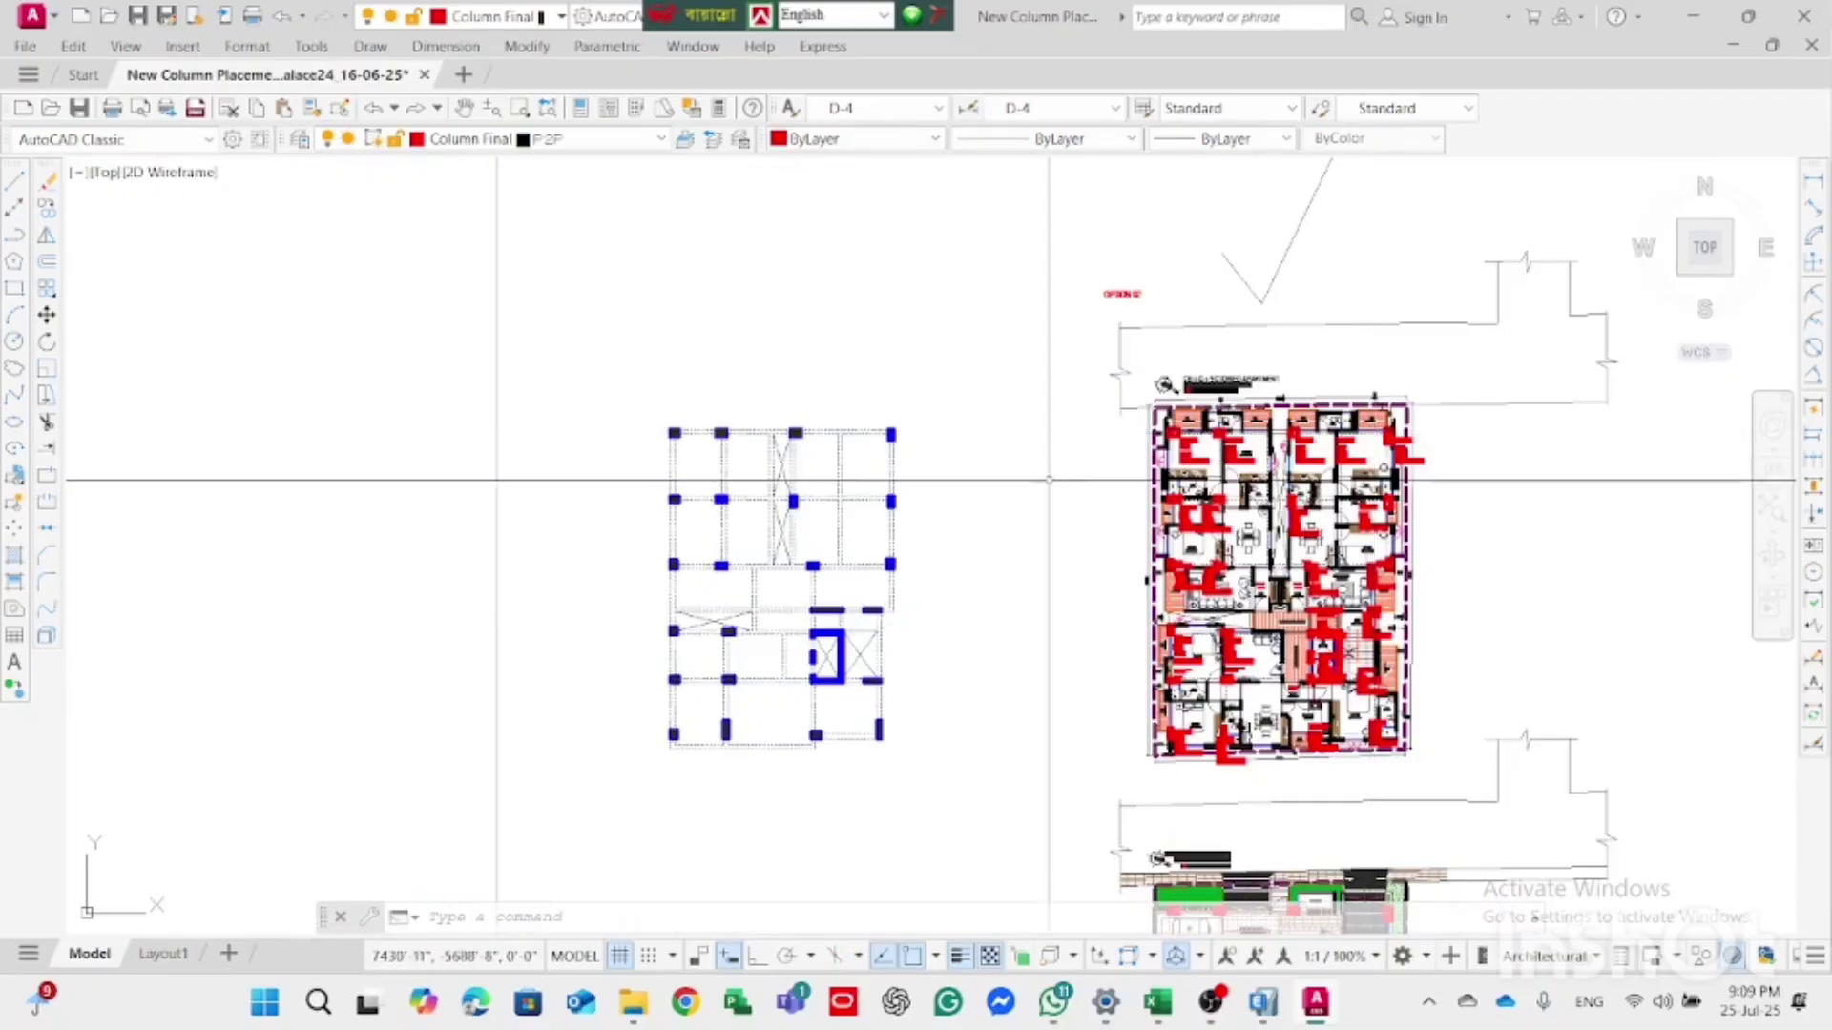
pyautogui.scroll(10, 859, 458)
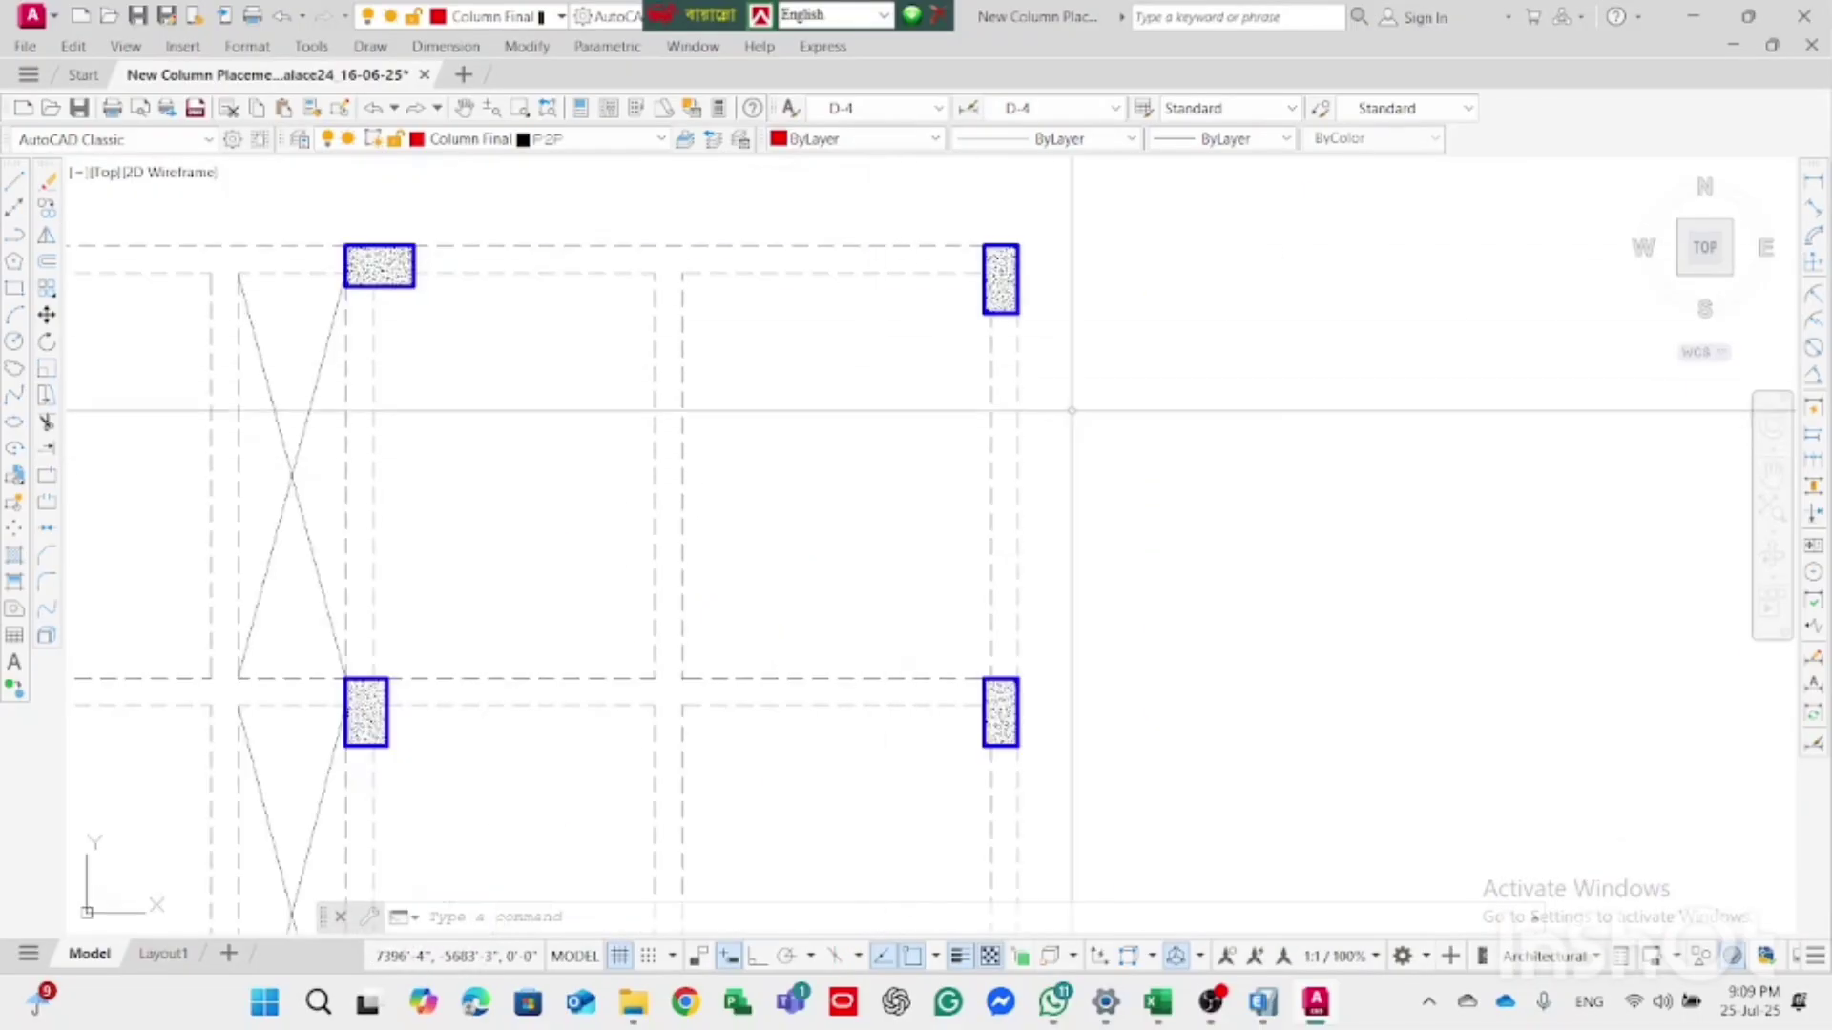
# Step: Examine the columns beside the guard room, ramp and management office on the ground floor plan, and the column positions on the semi-basement plan
pyautogui.scroll(-6, 955, 410)
pyautogui.scroll(5, 1376, 641)
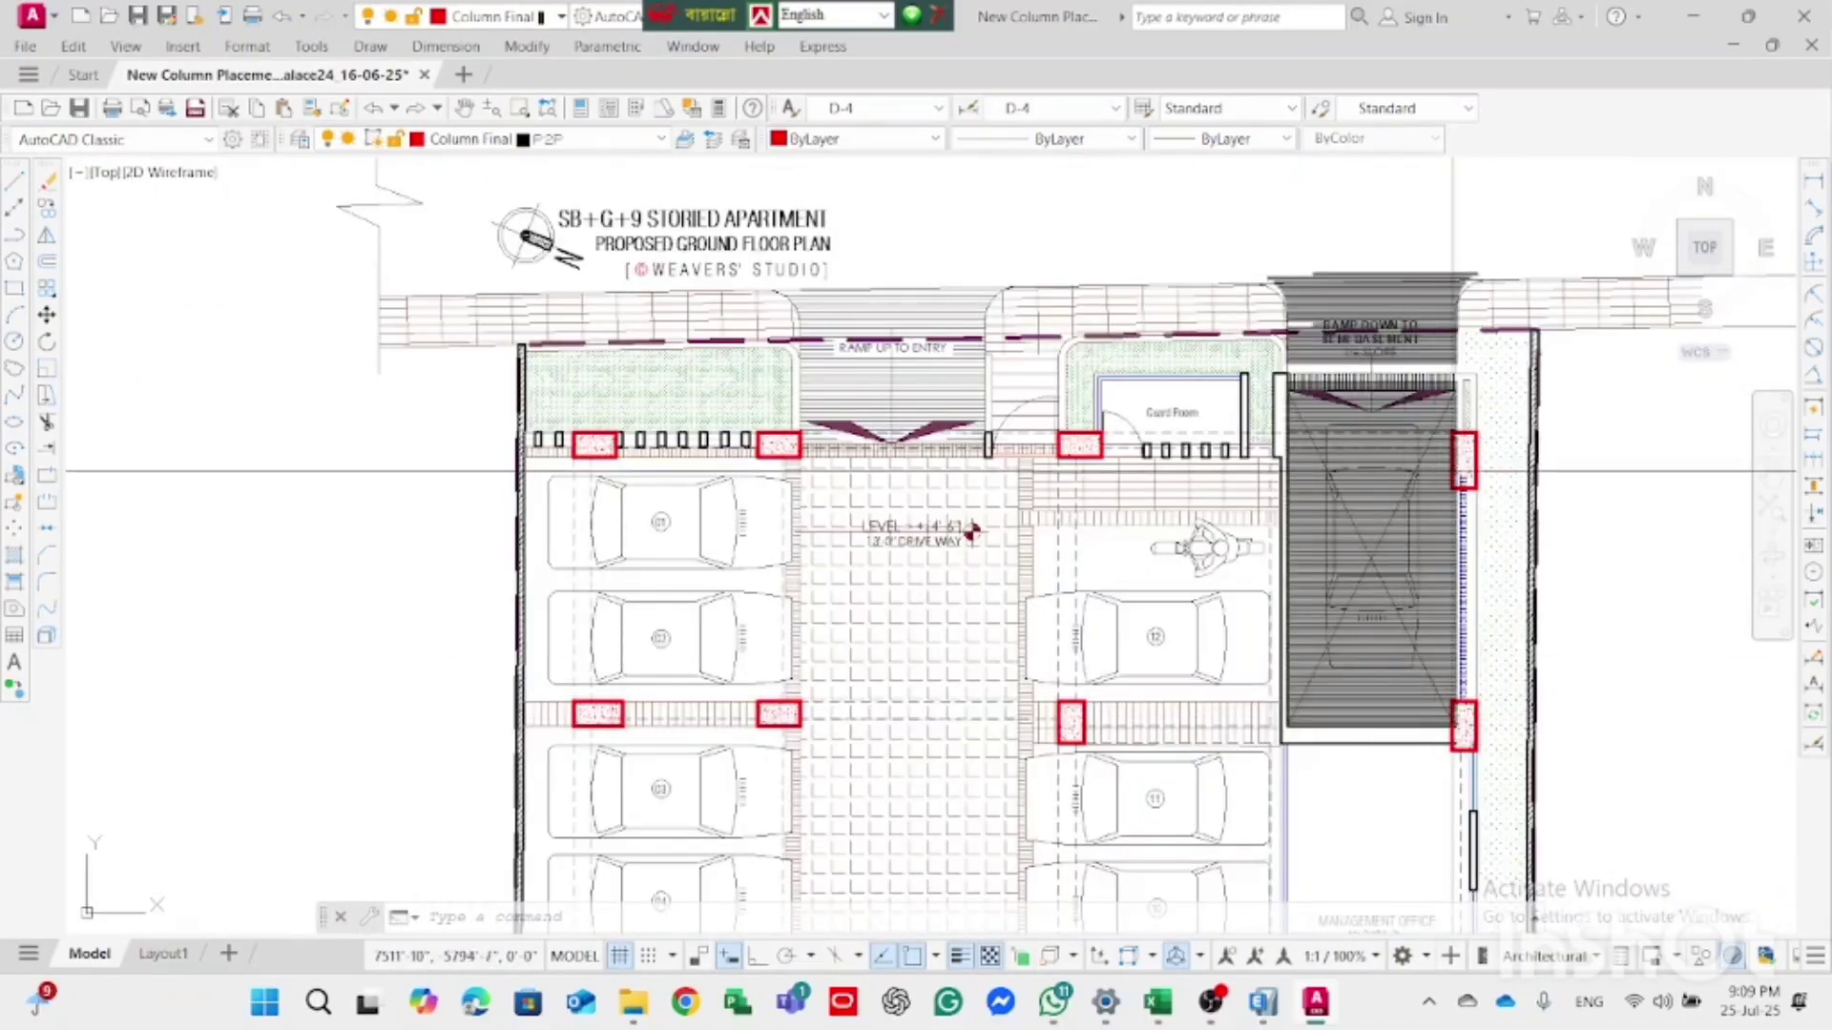
pyautogui.scroll(4, 1450, 468)
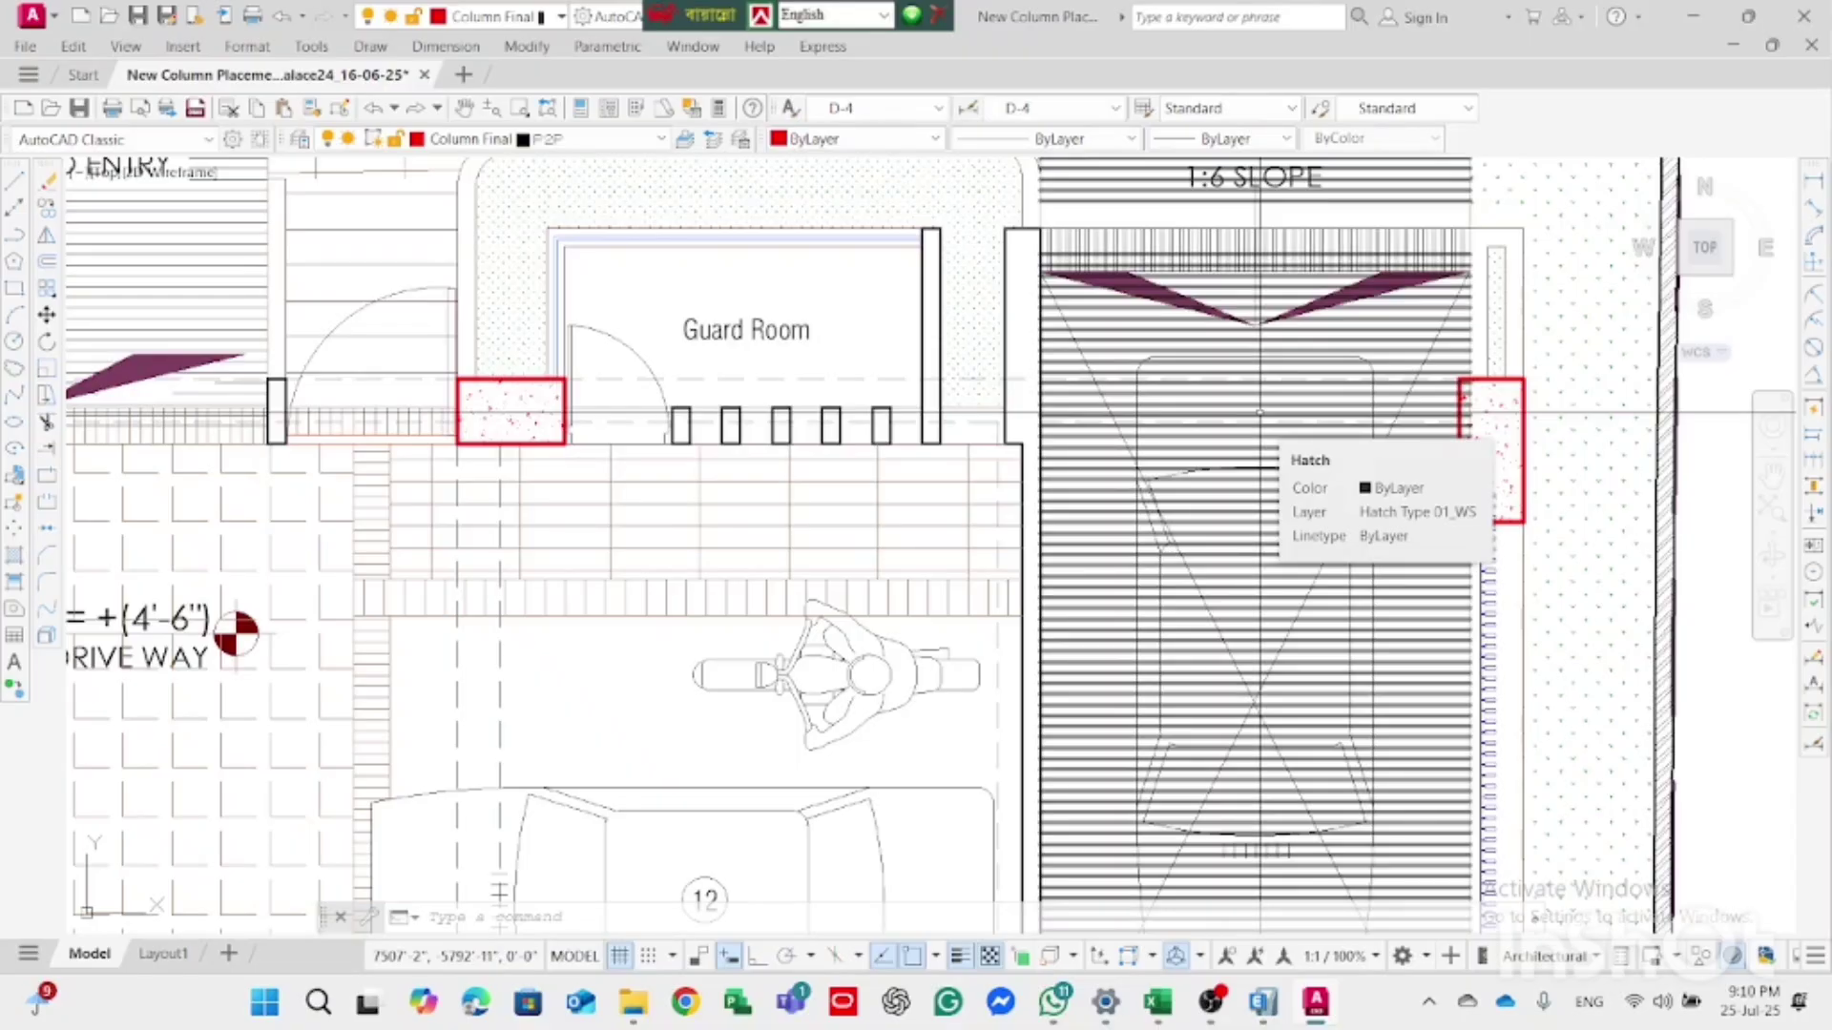
pyautogui.scroll(-8, 1259, 413)
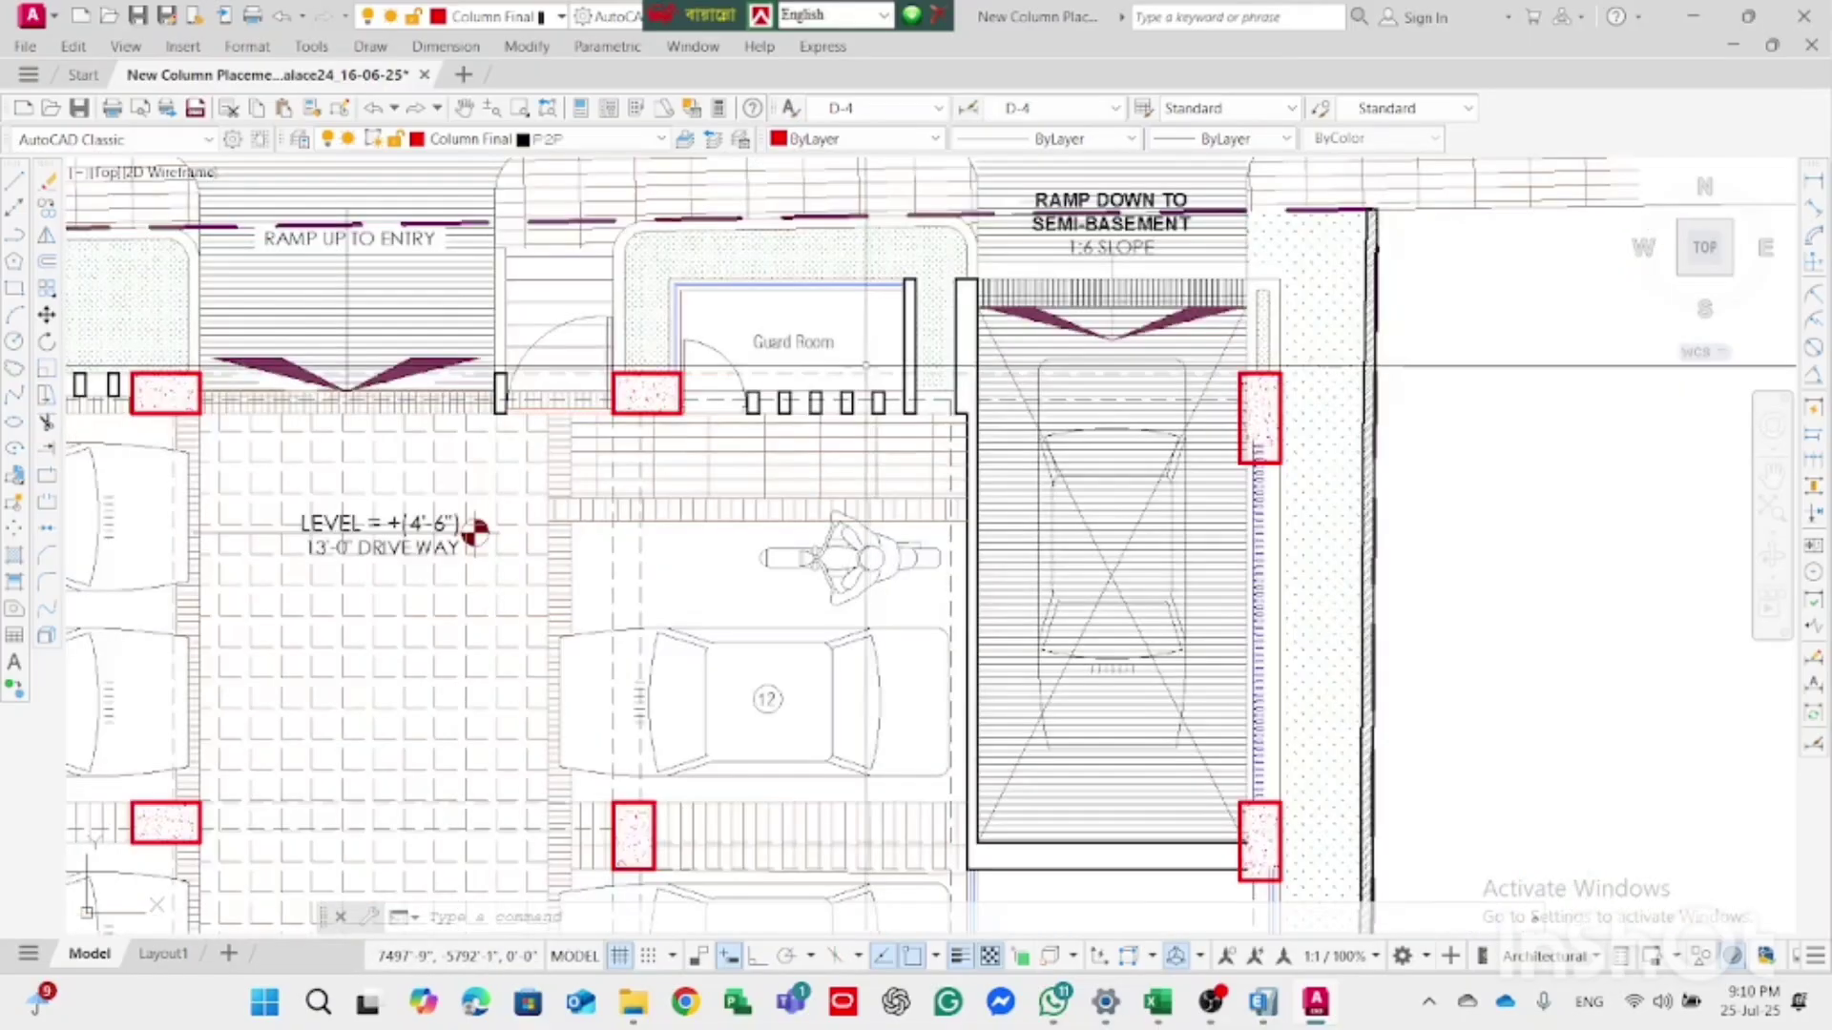
pyautogui.scroll(3, 868, 598)
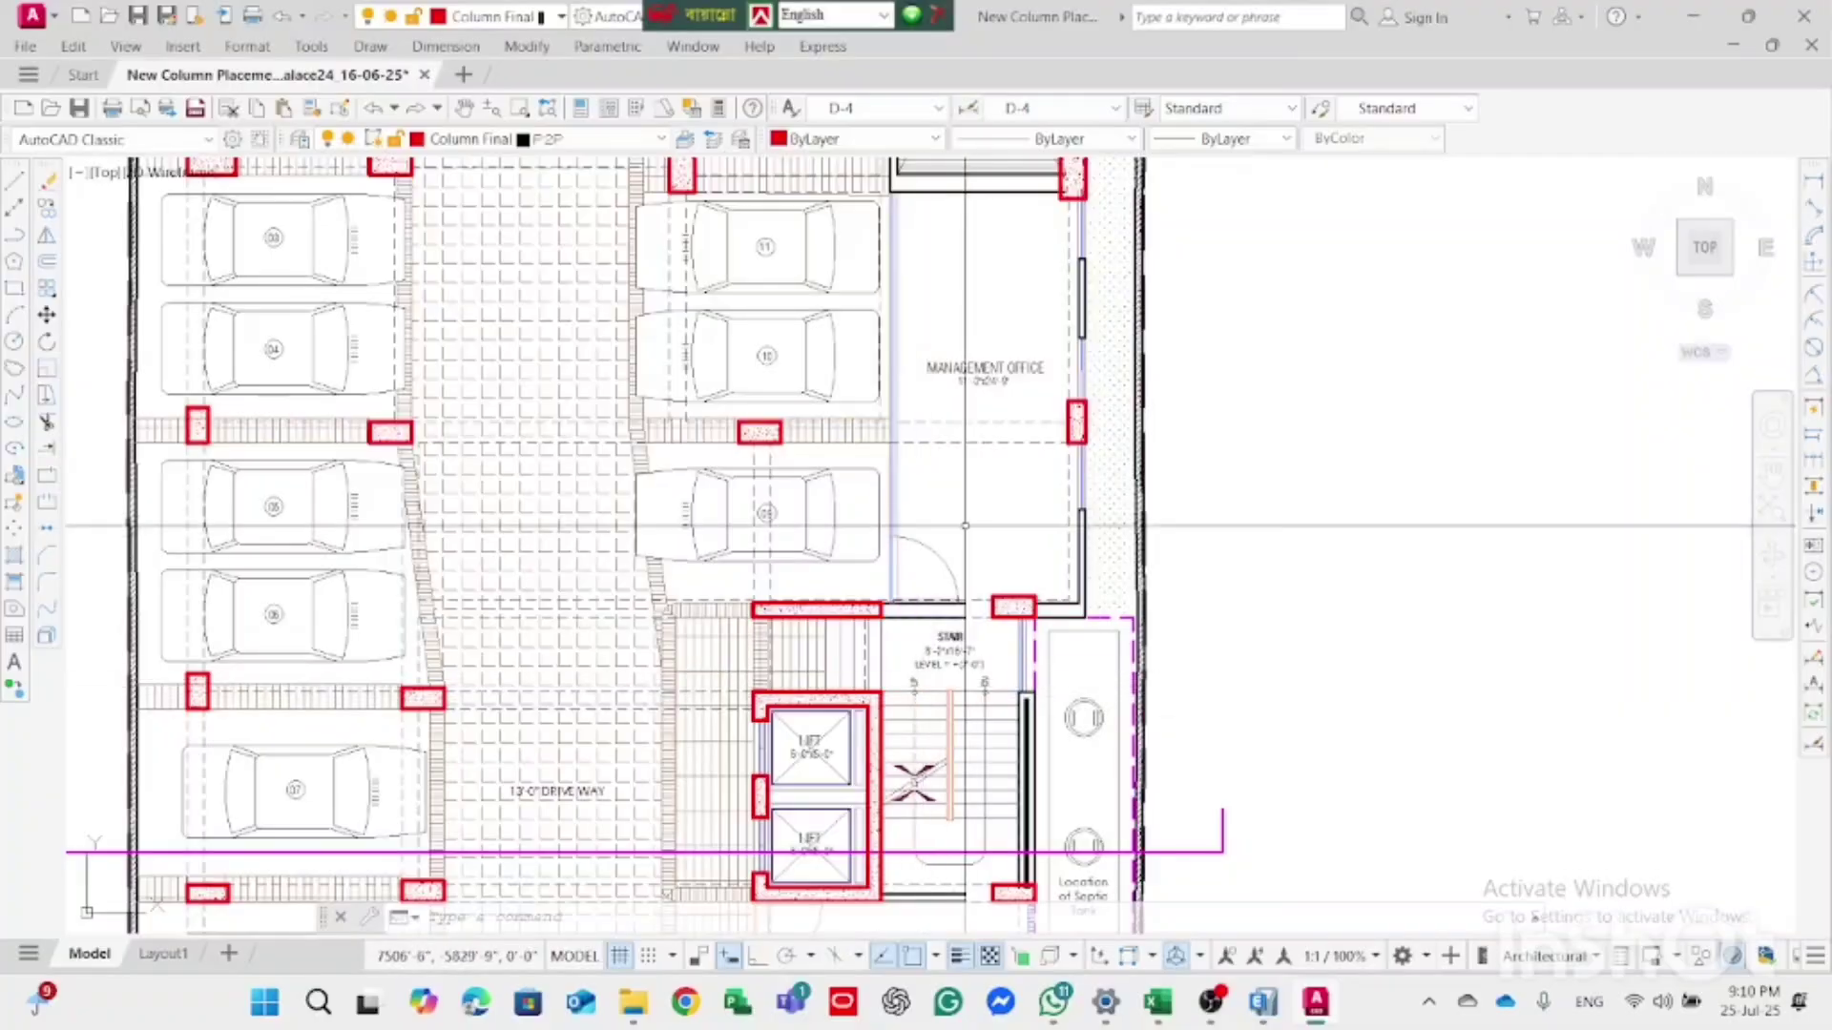
pyautogui.scroll(-1, 981, 499)
pyautogui.scroll(-3, 981, 499)
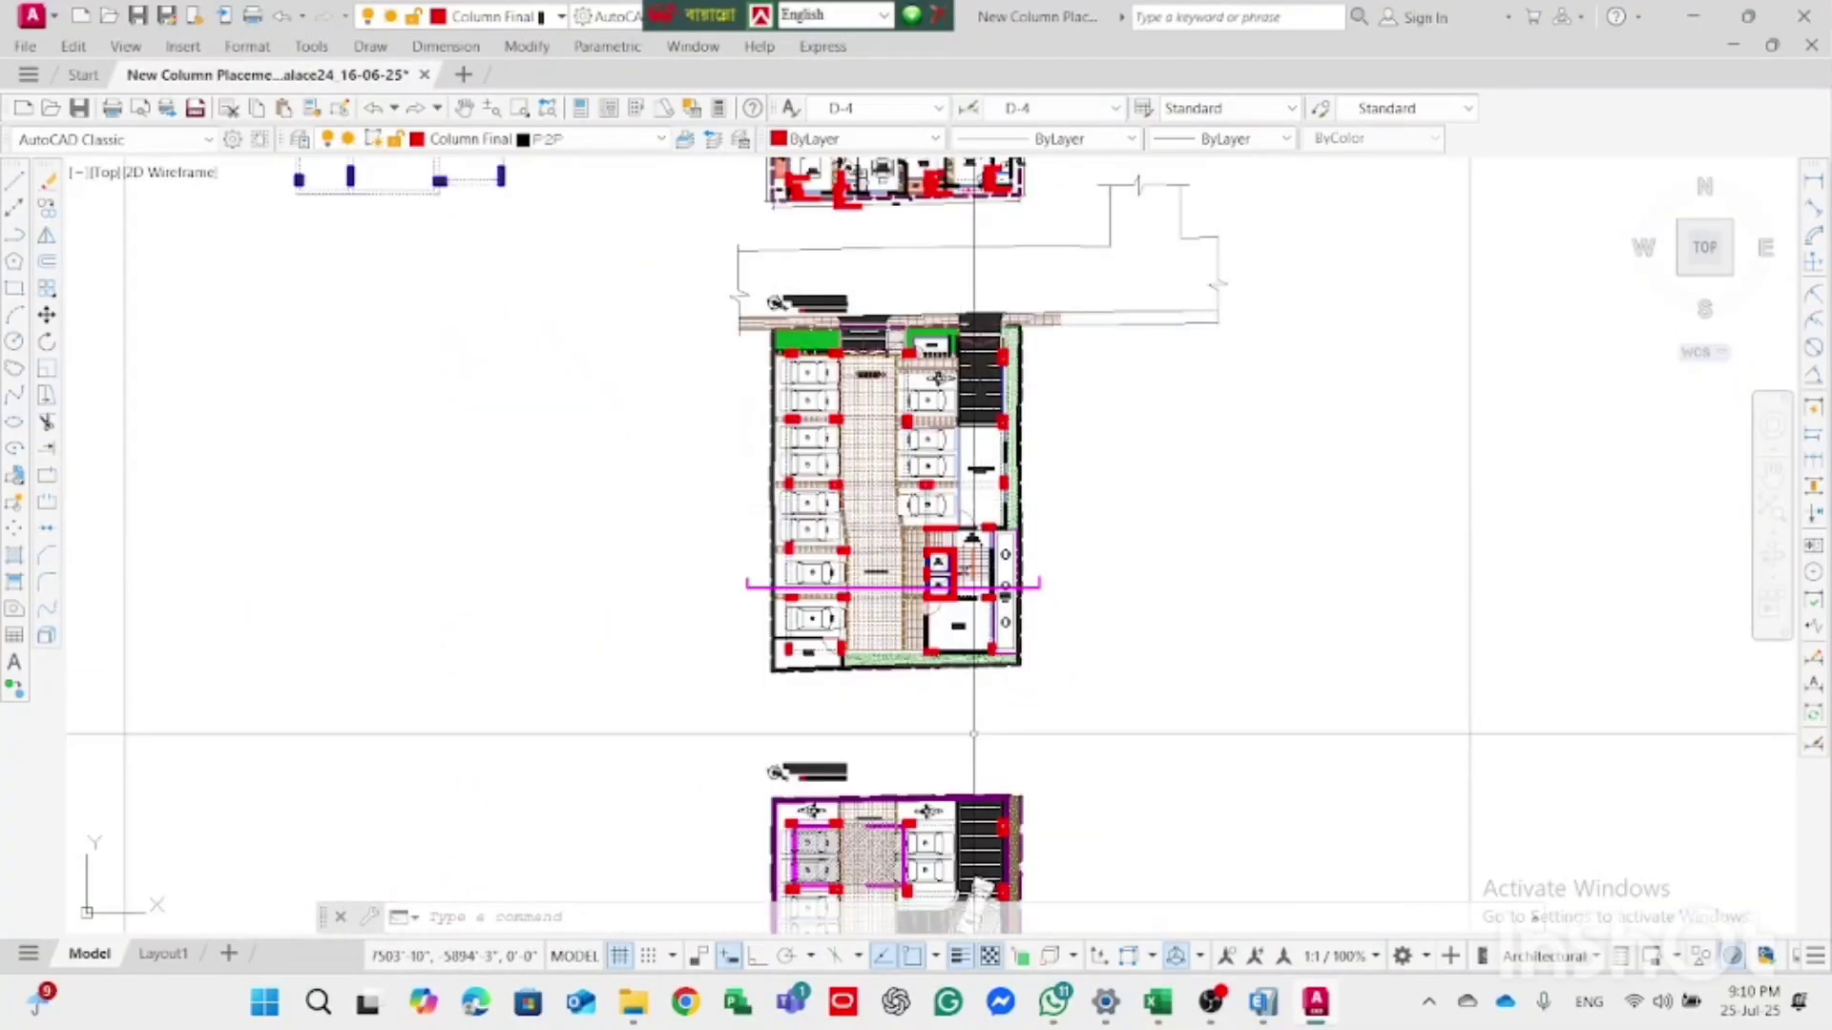
pyautogui.scroll(5, 952, 585)
pyautogui.scroll(-3, 887, 811)
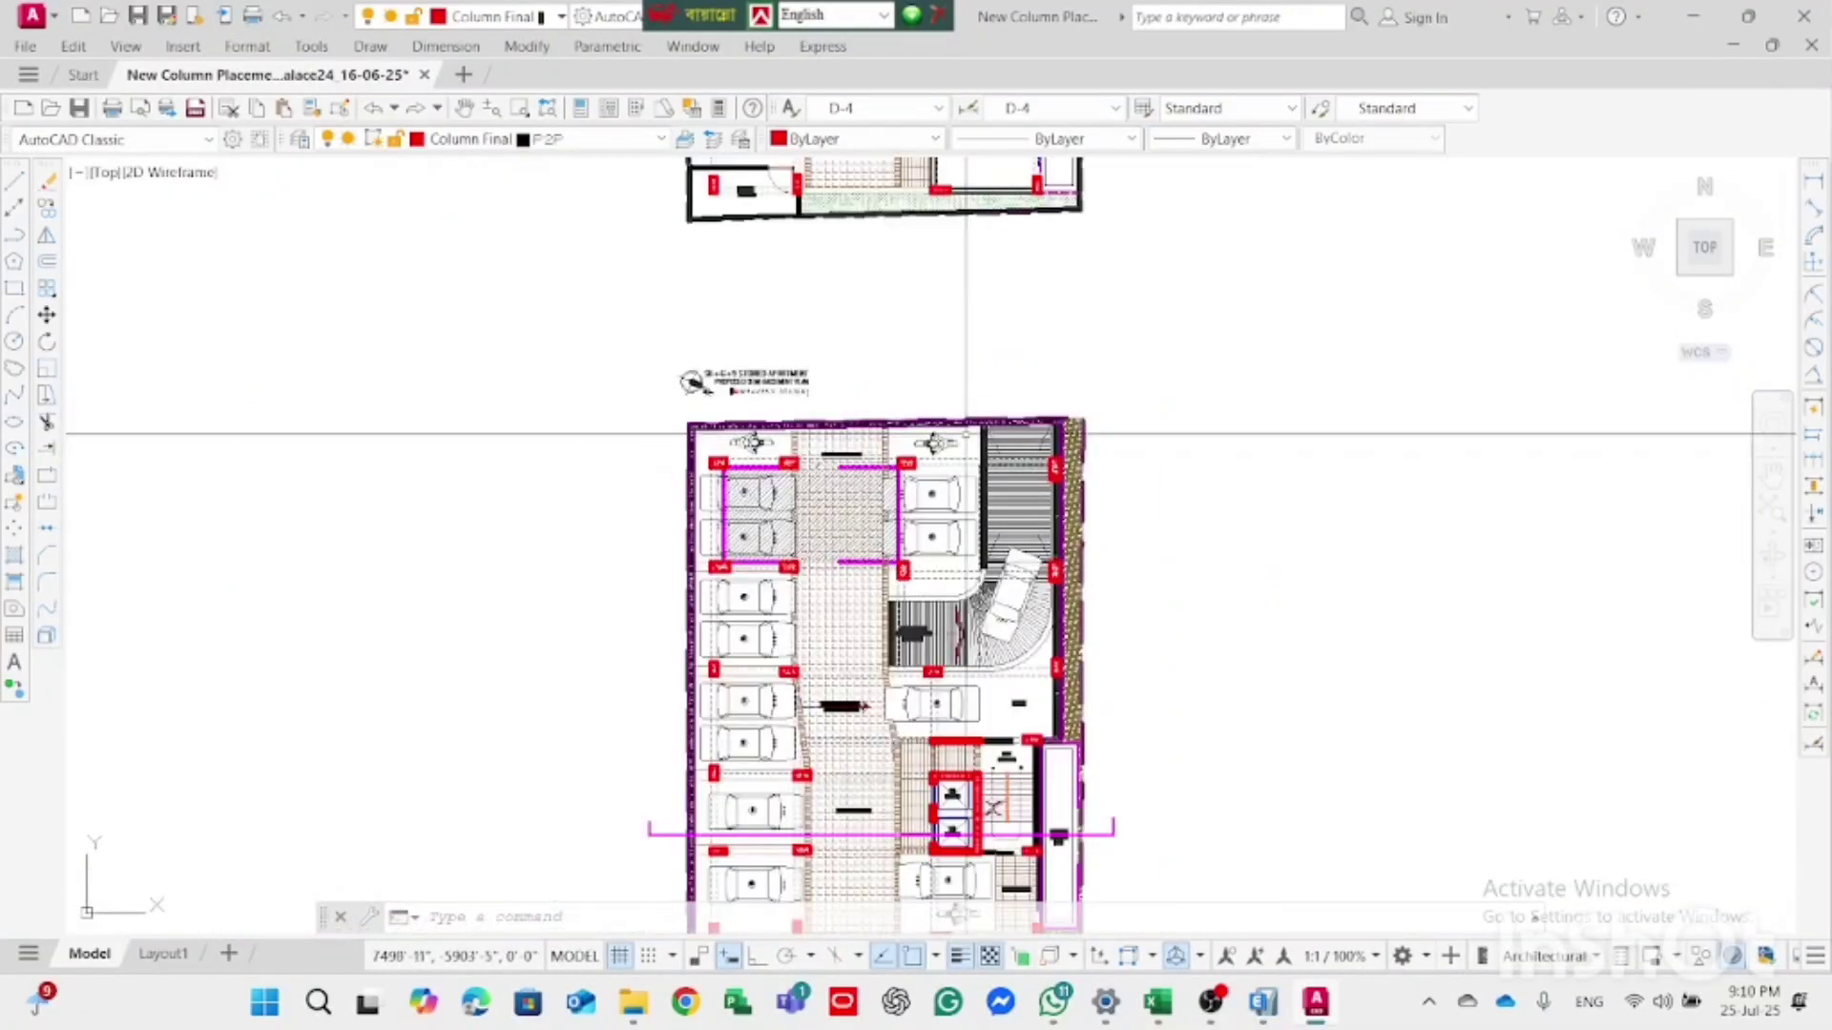
# Step: Switch to the ETABS model and show all objects in the grid 2 elevation
pyautogui.click(1283, 1005)
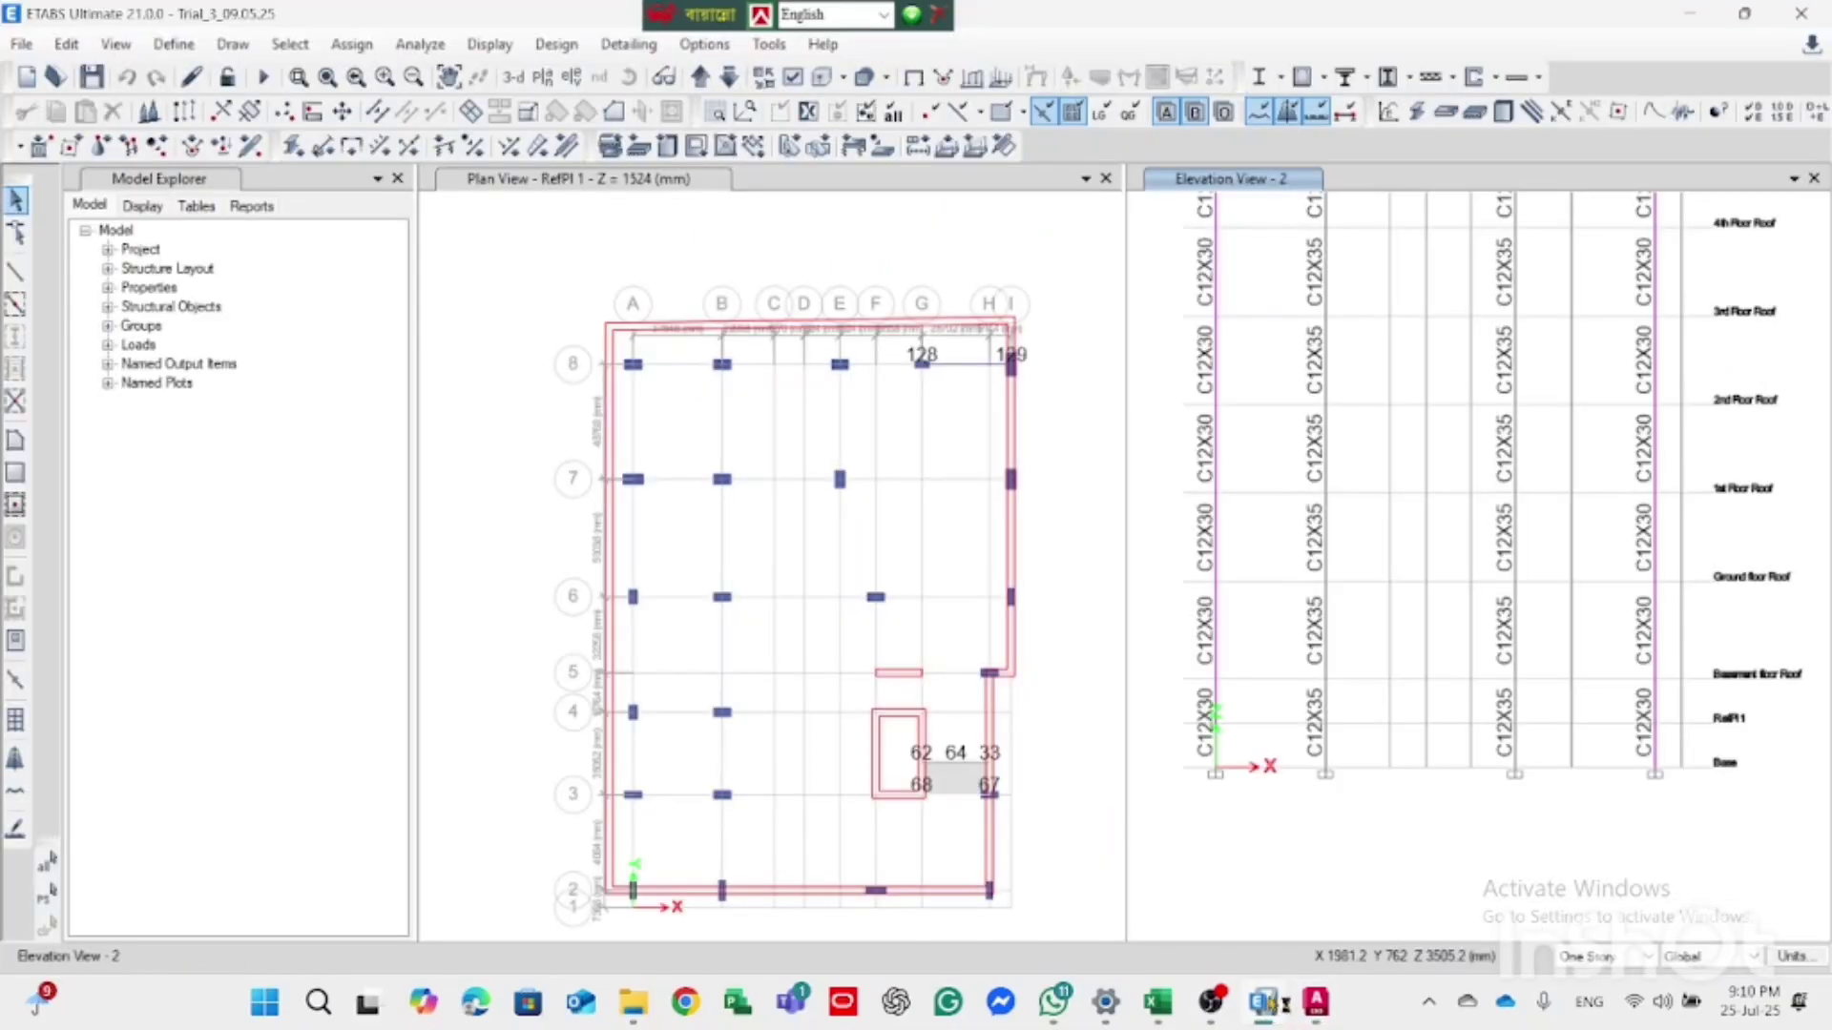
pyautogui.scroll(-2, 1269, 611)
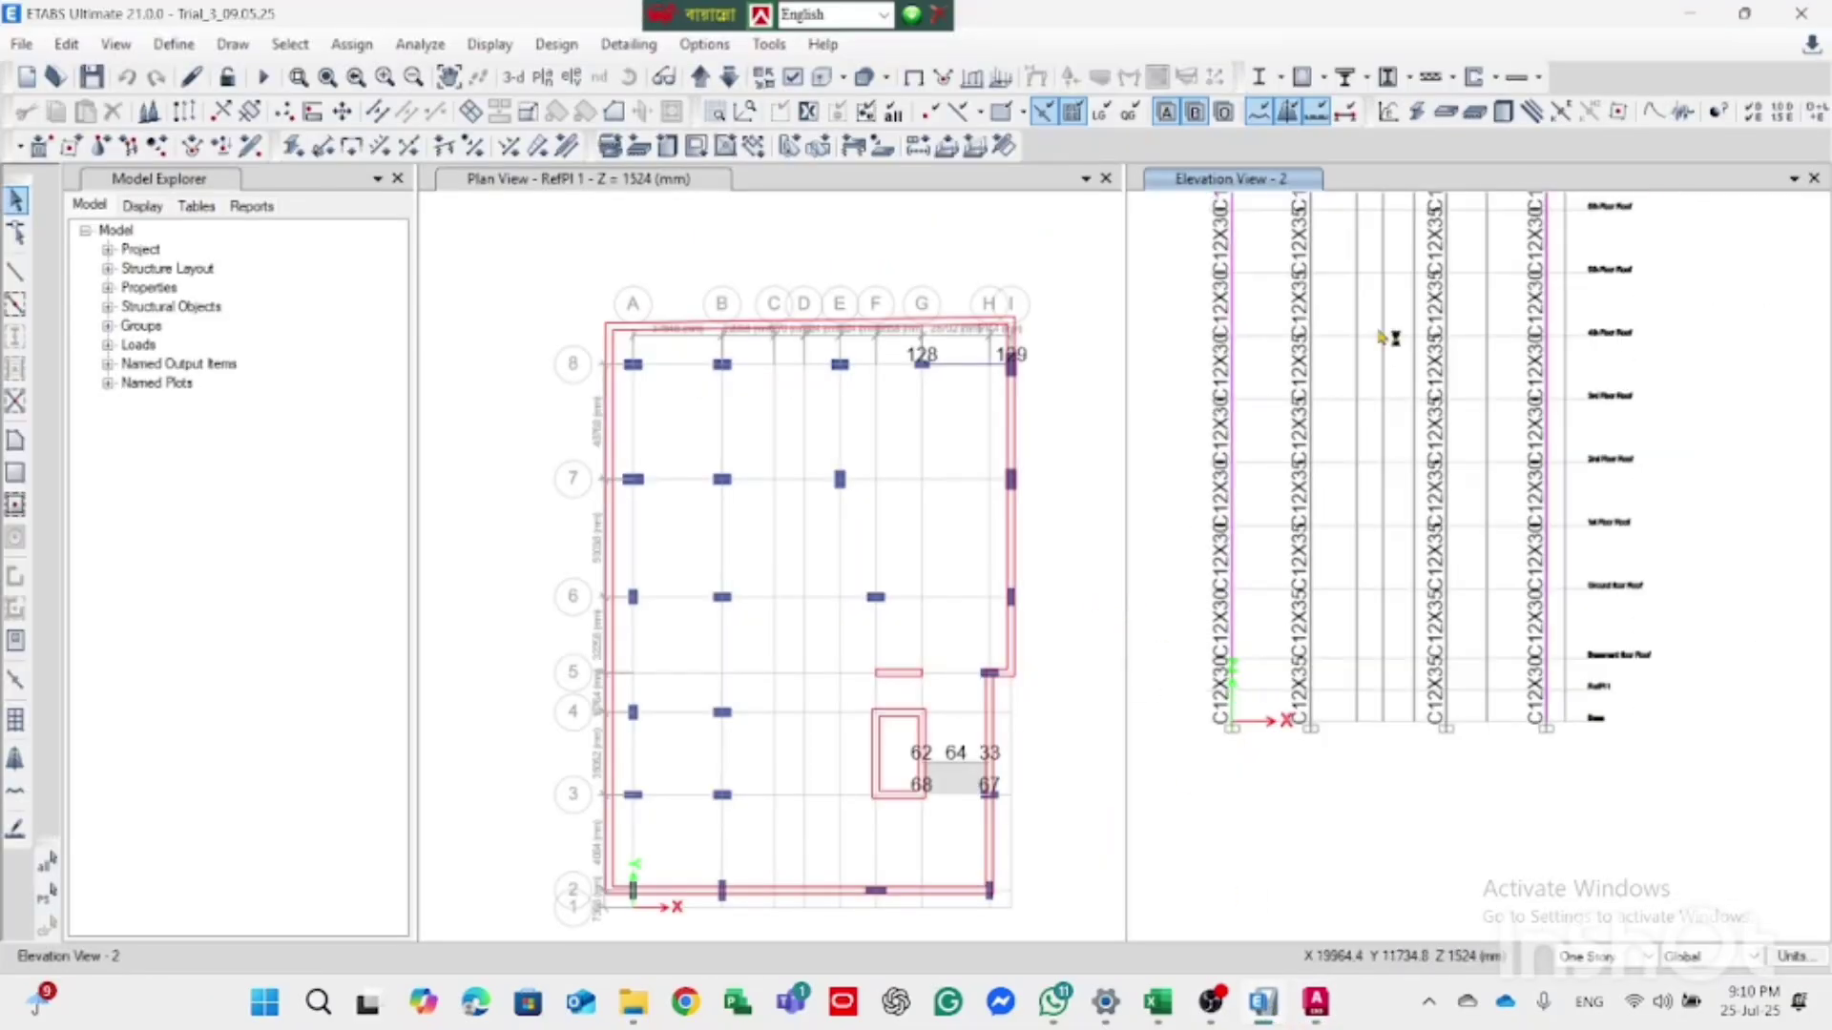
pyautogui.scroll(-4, 1441, 462)
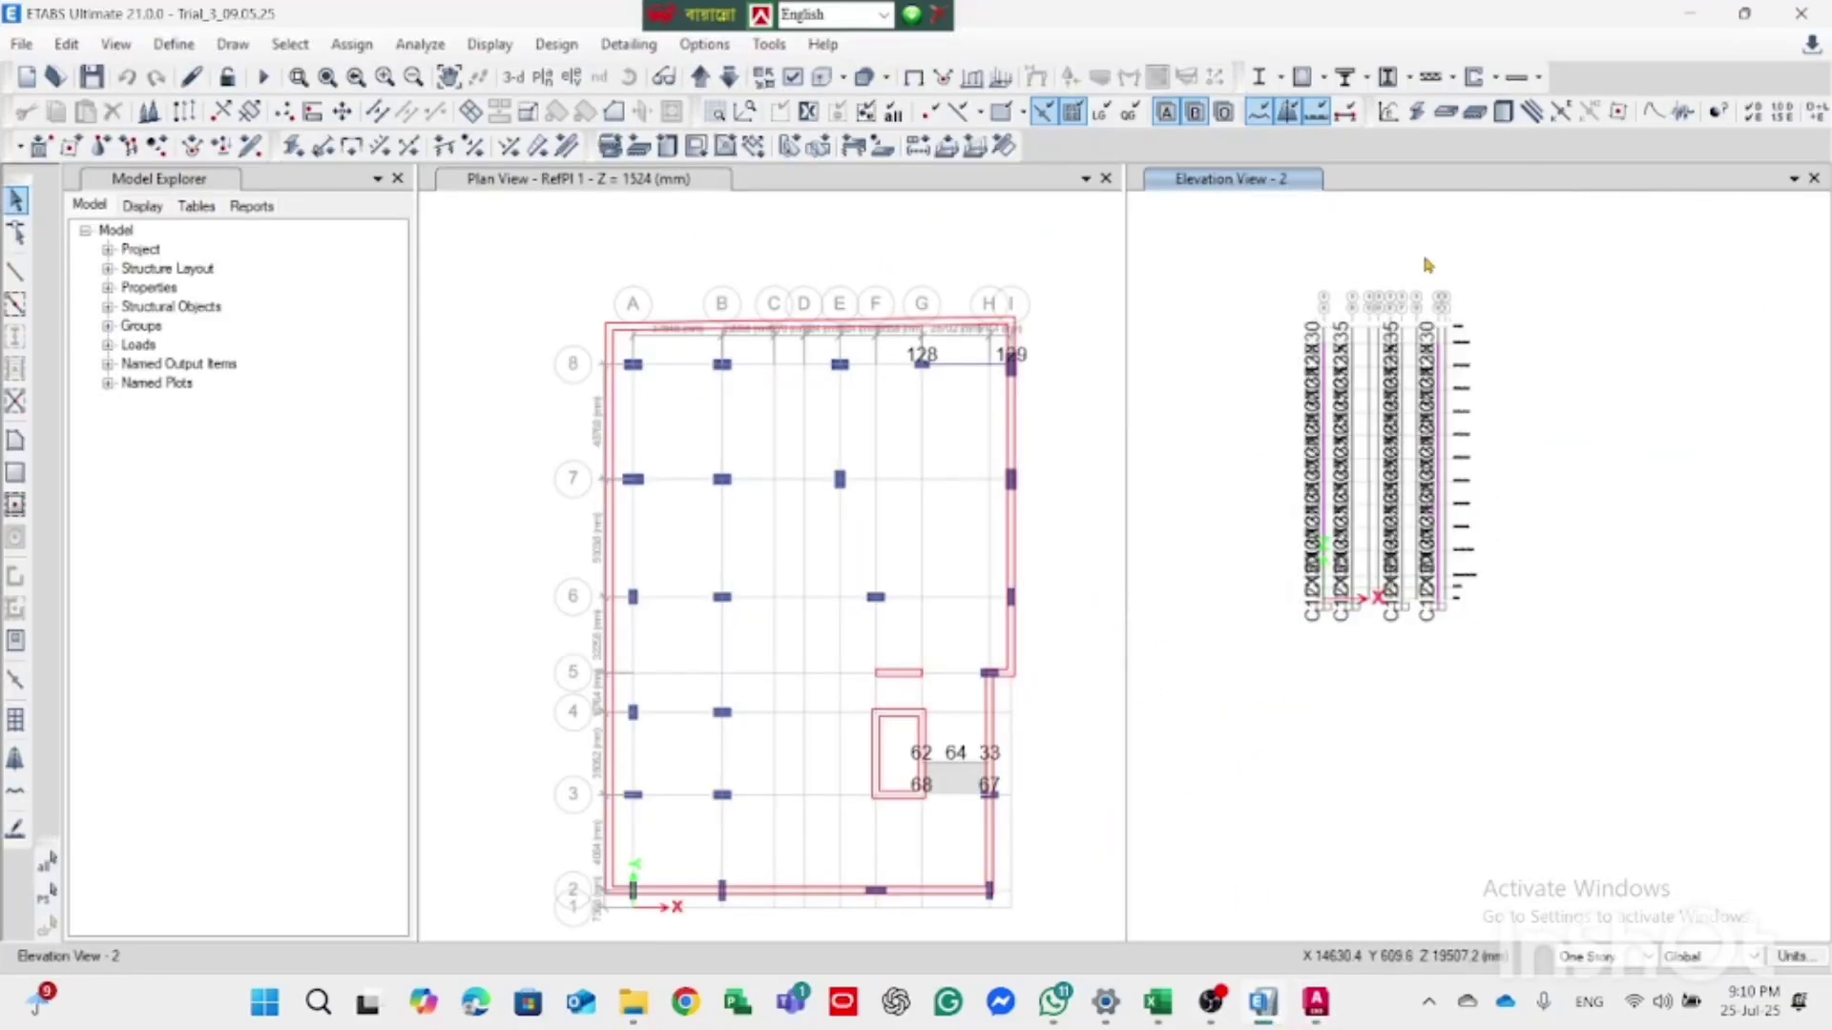
pyautogui.scroll(4, 1410, 336)
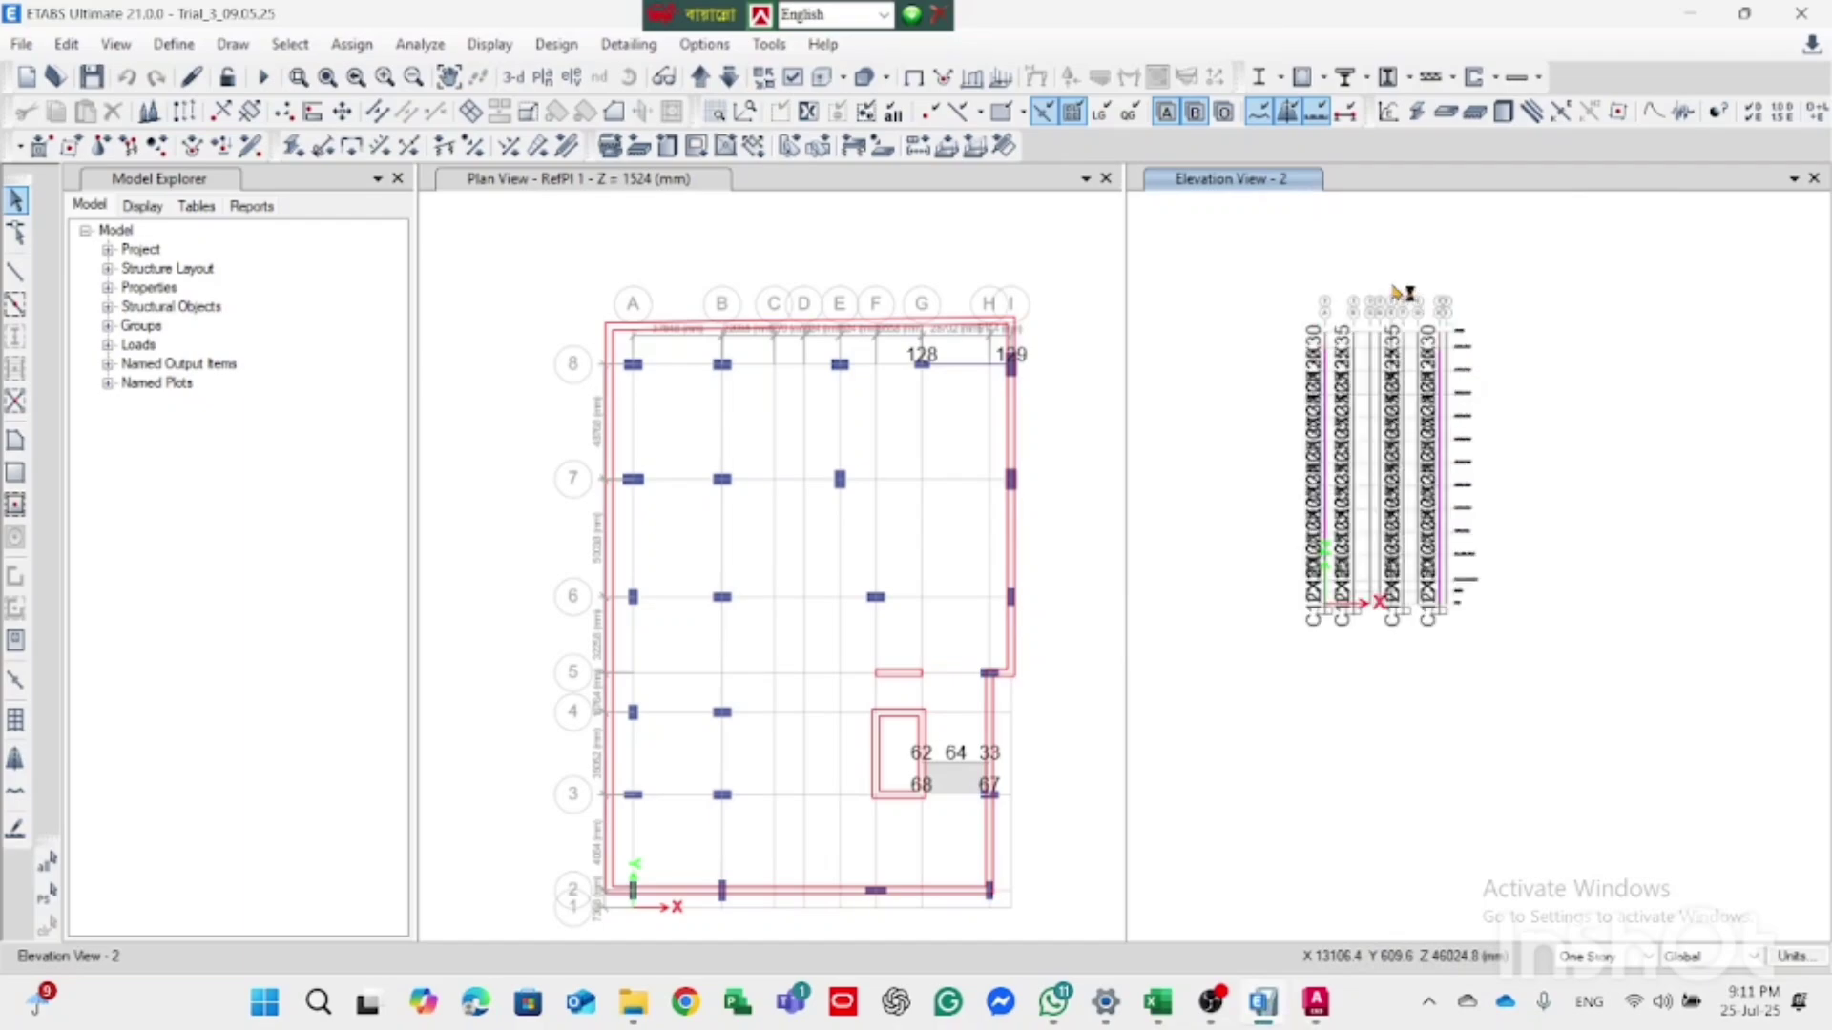
pyautogui.scroll(3, 1360, 384)
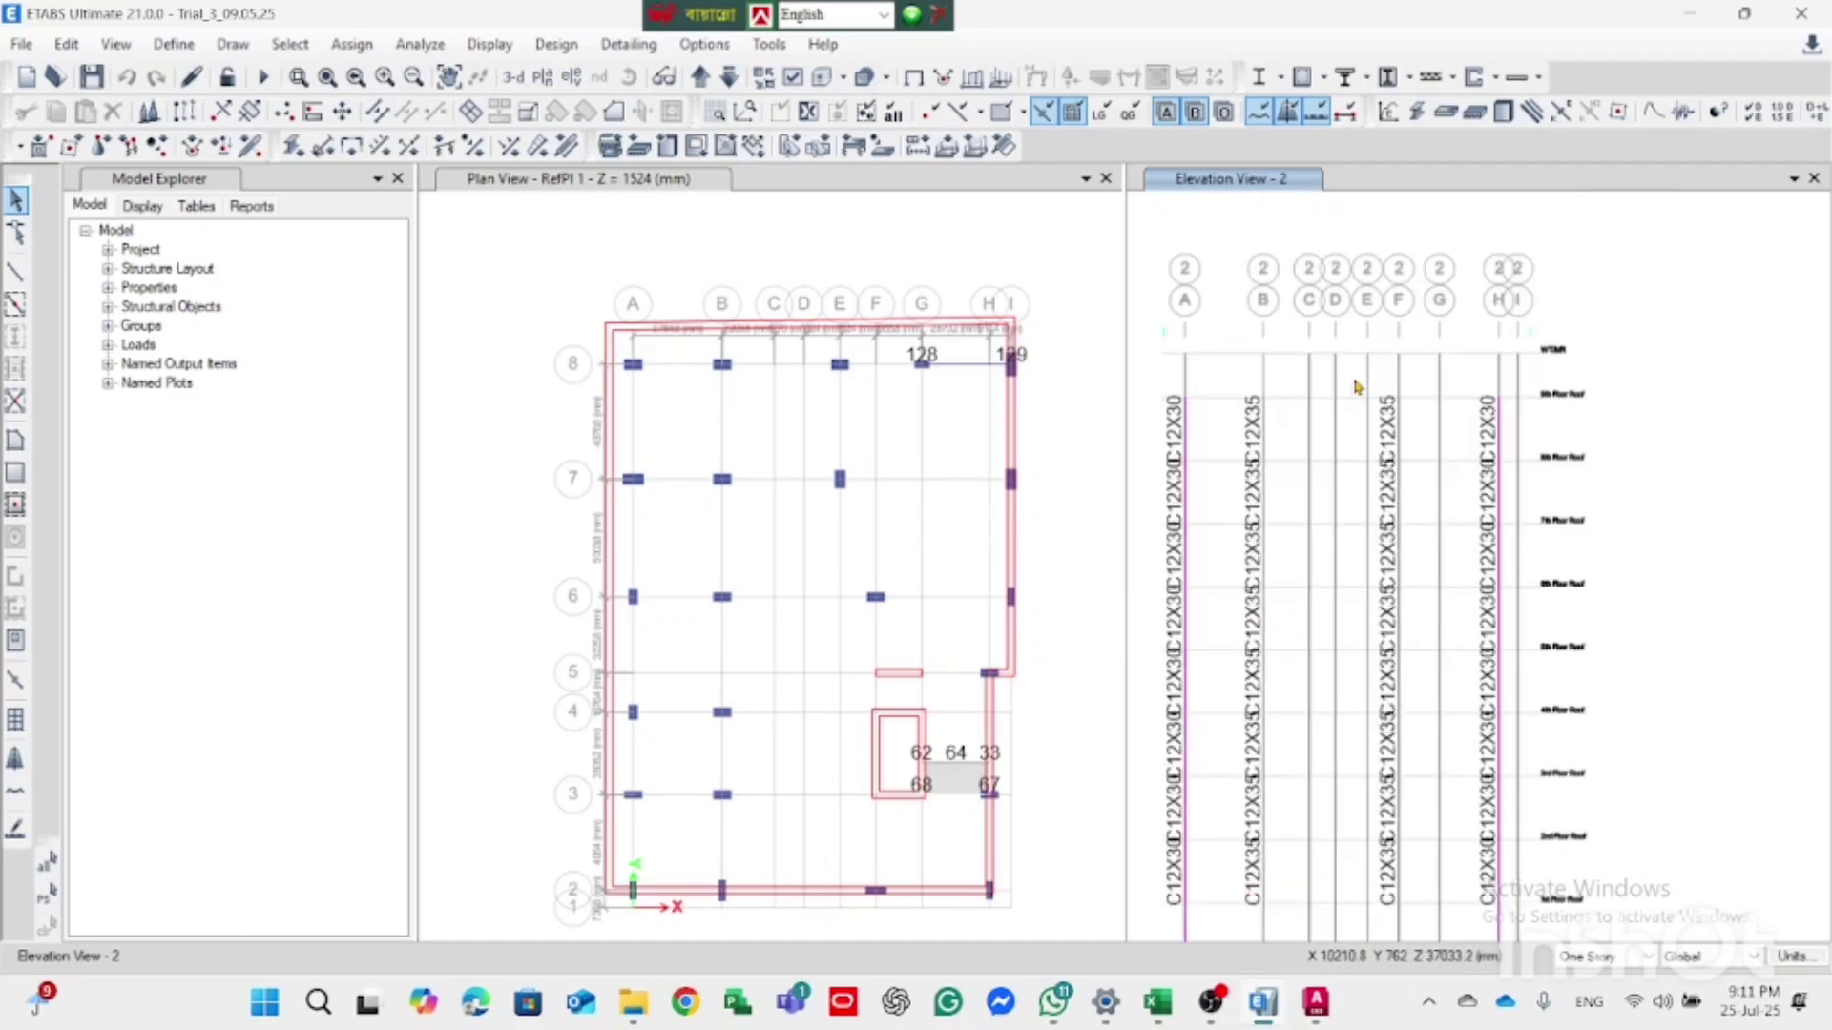
pyautogui.rightClick(1207, 250)
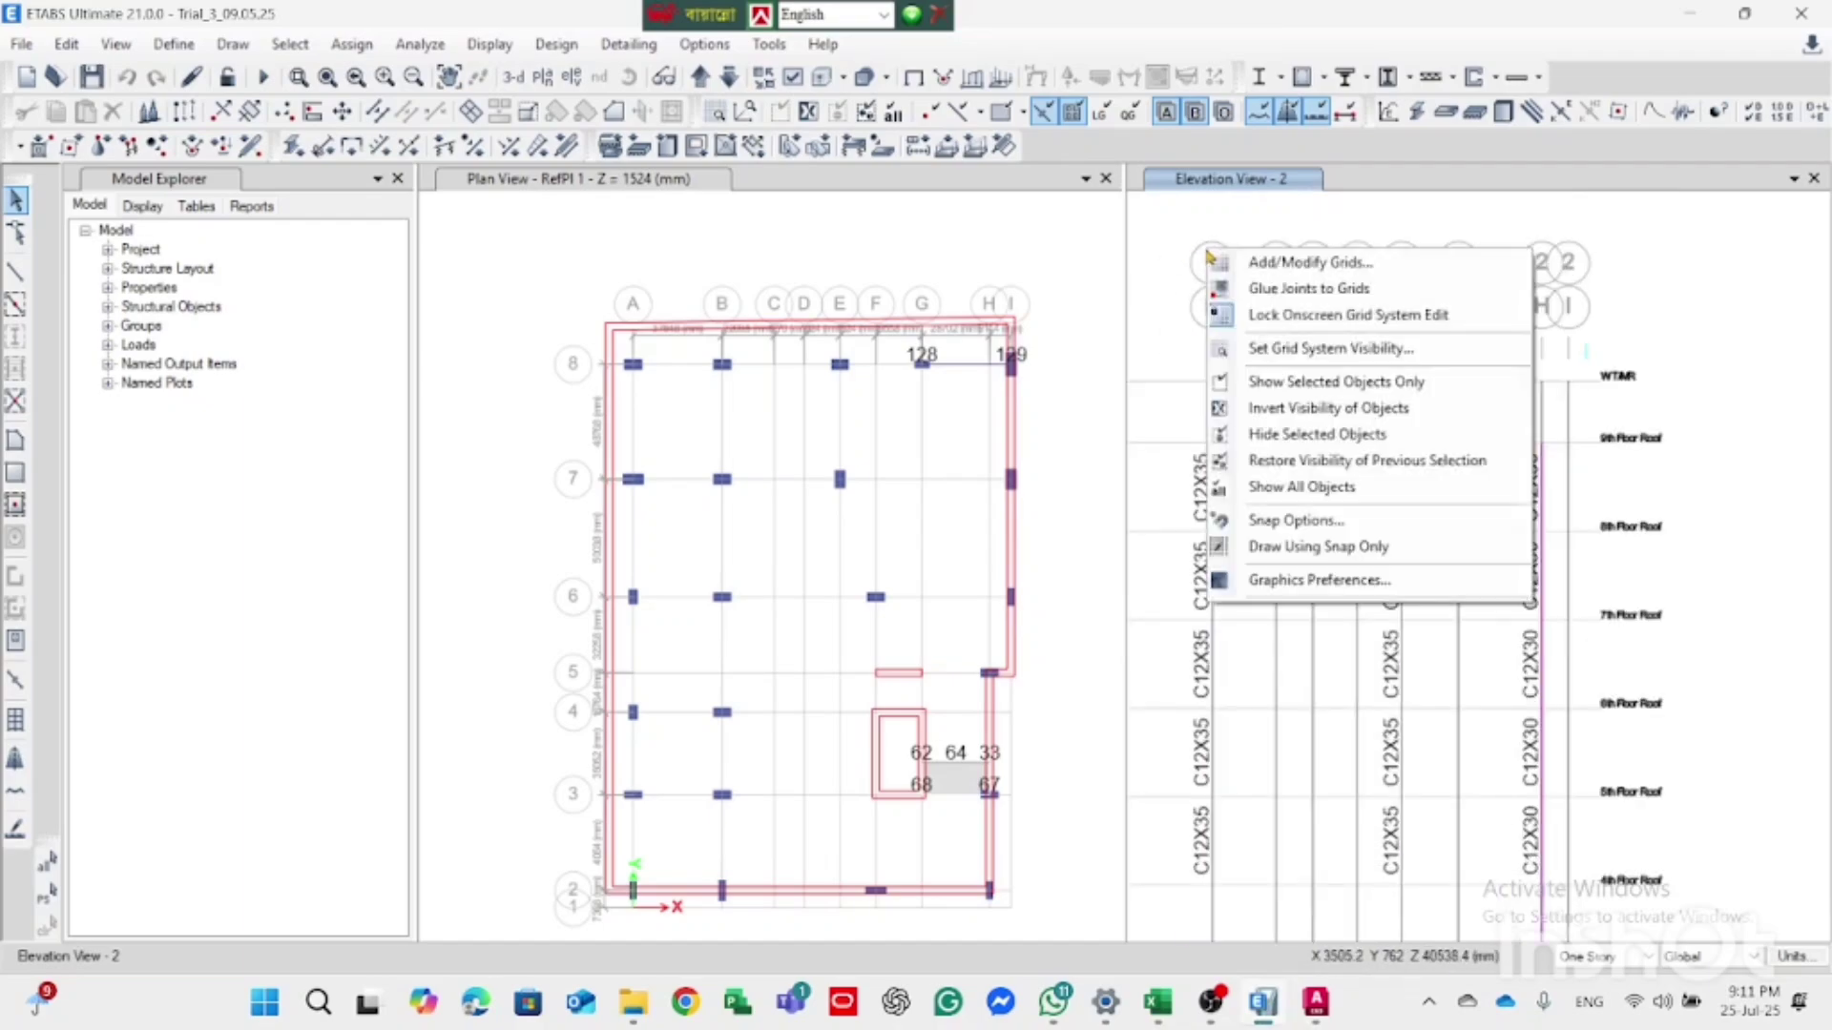
pyautogui.click(1321, 489)
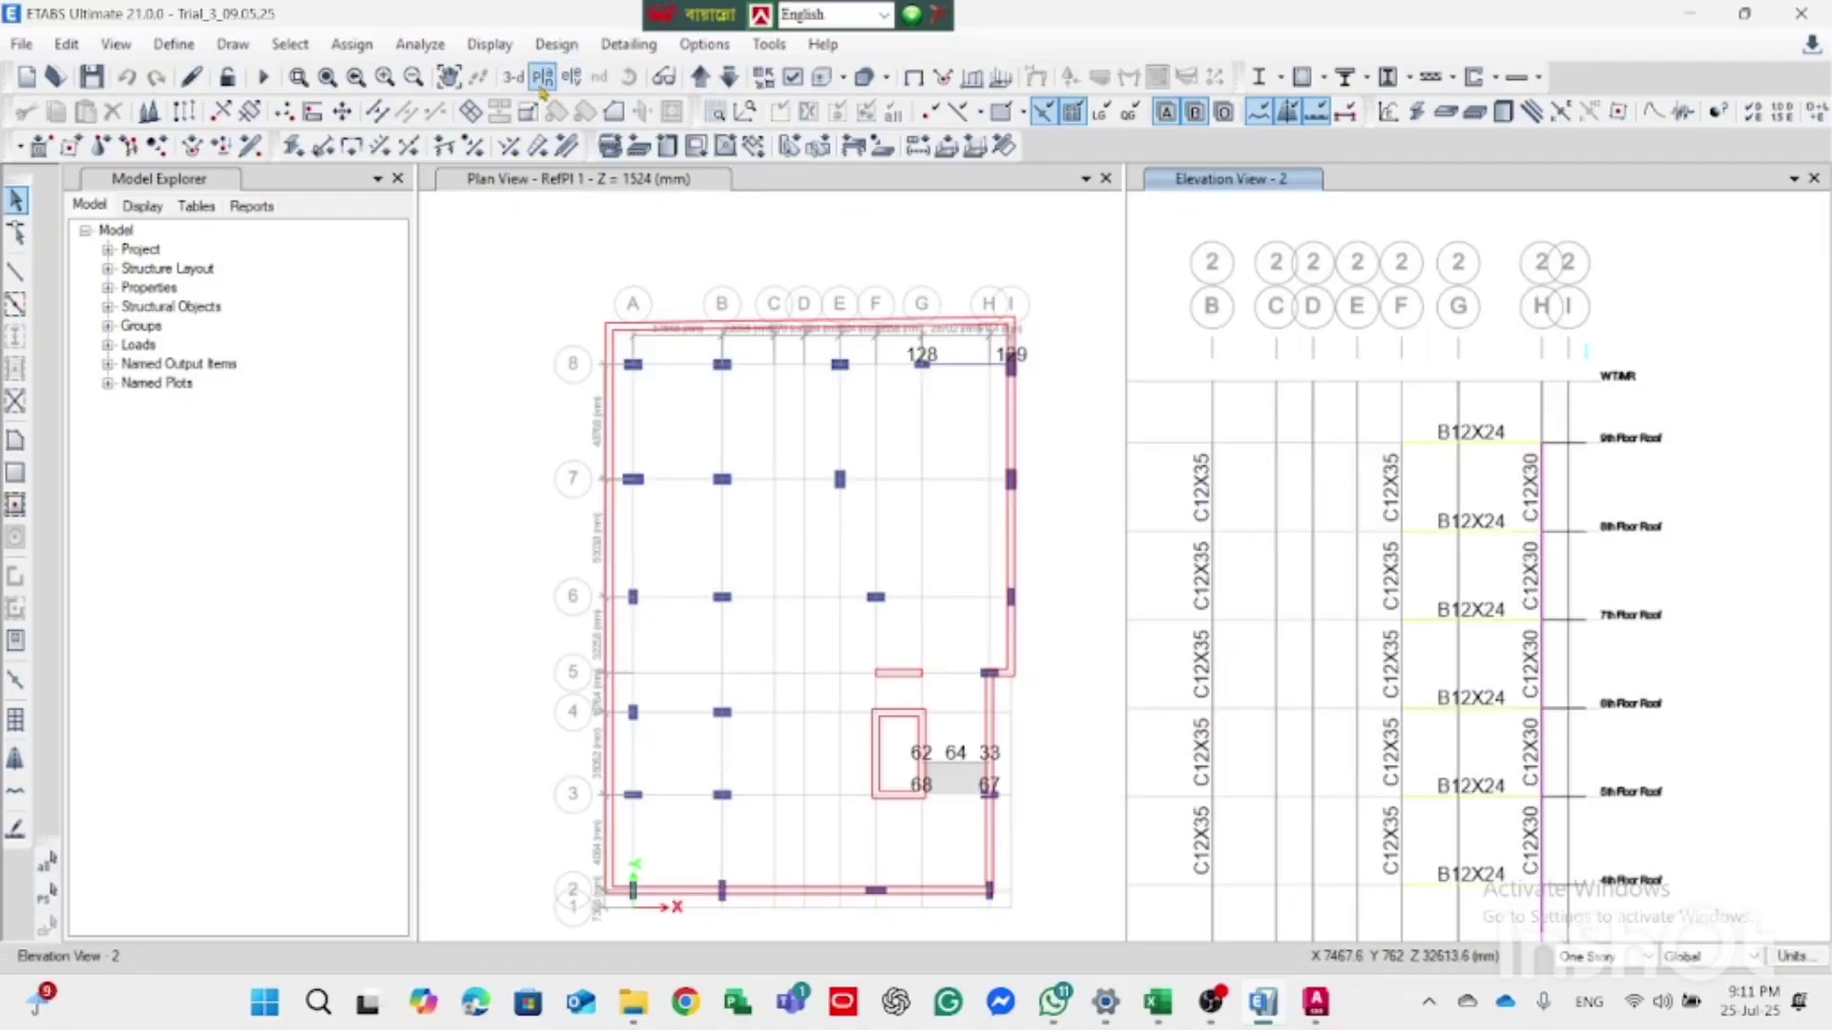
pyautogui.rightClick(1165, 279)
pyautogui.click(1257, 524)
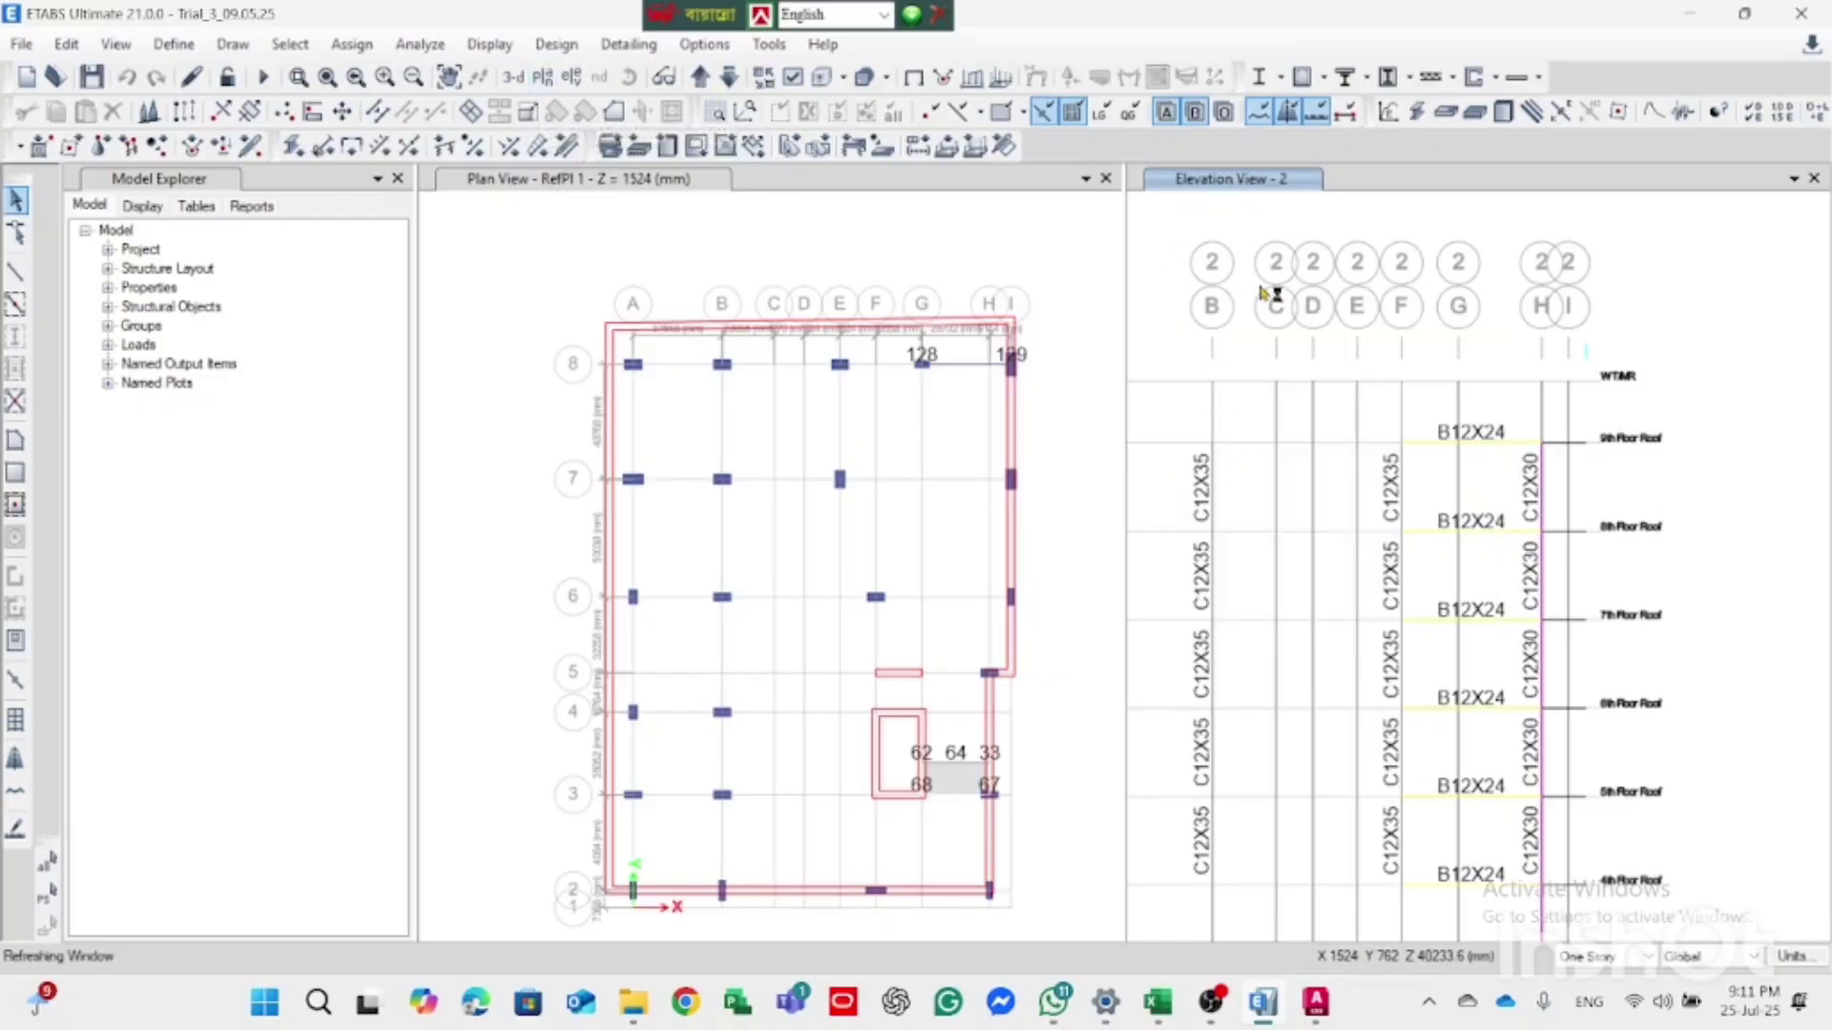
pyautogui.scroll(-3, 1295, 283)
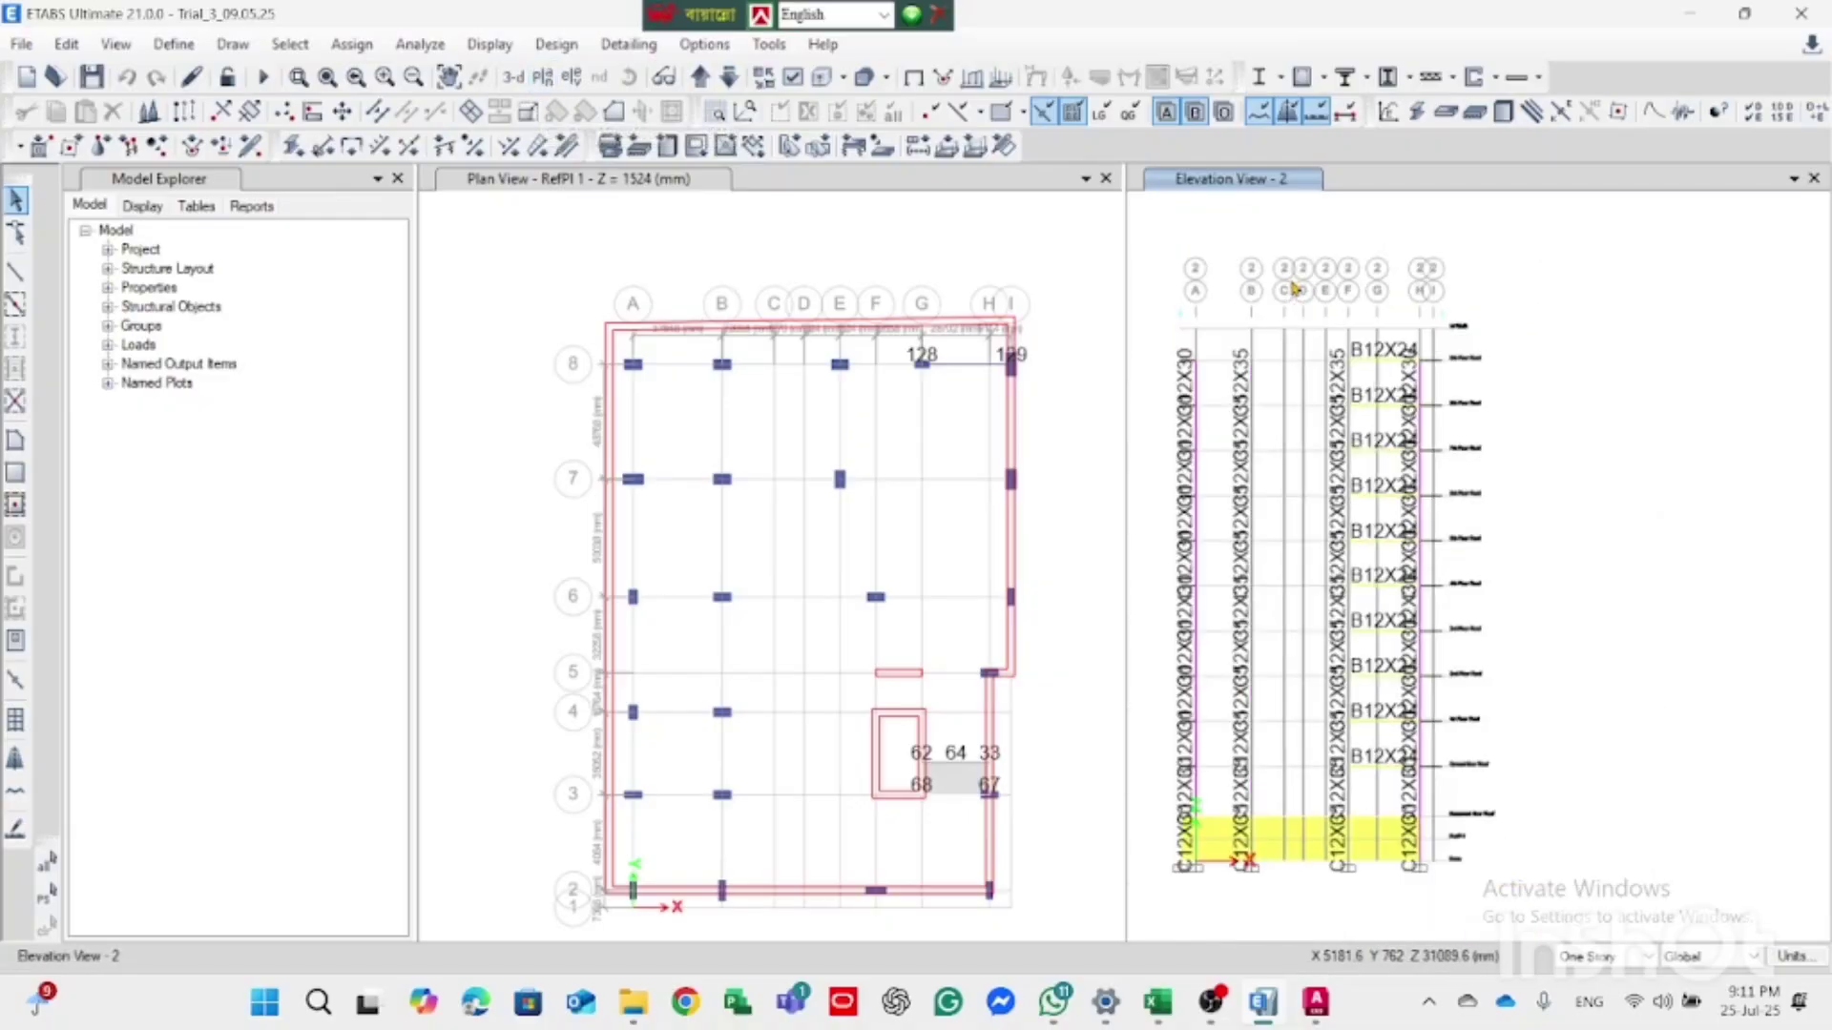
# Step: Display the whole model in 3-D in place of the elevation and run the analysis
pyautogui.click(515, 78)
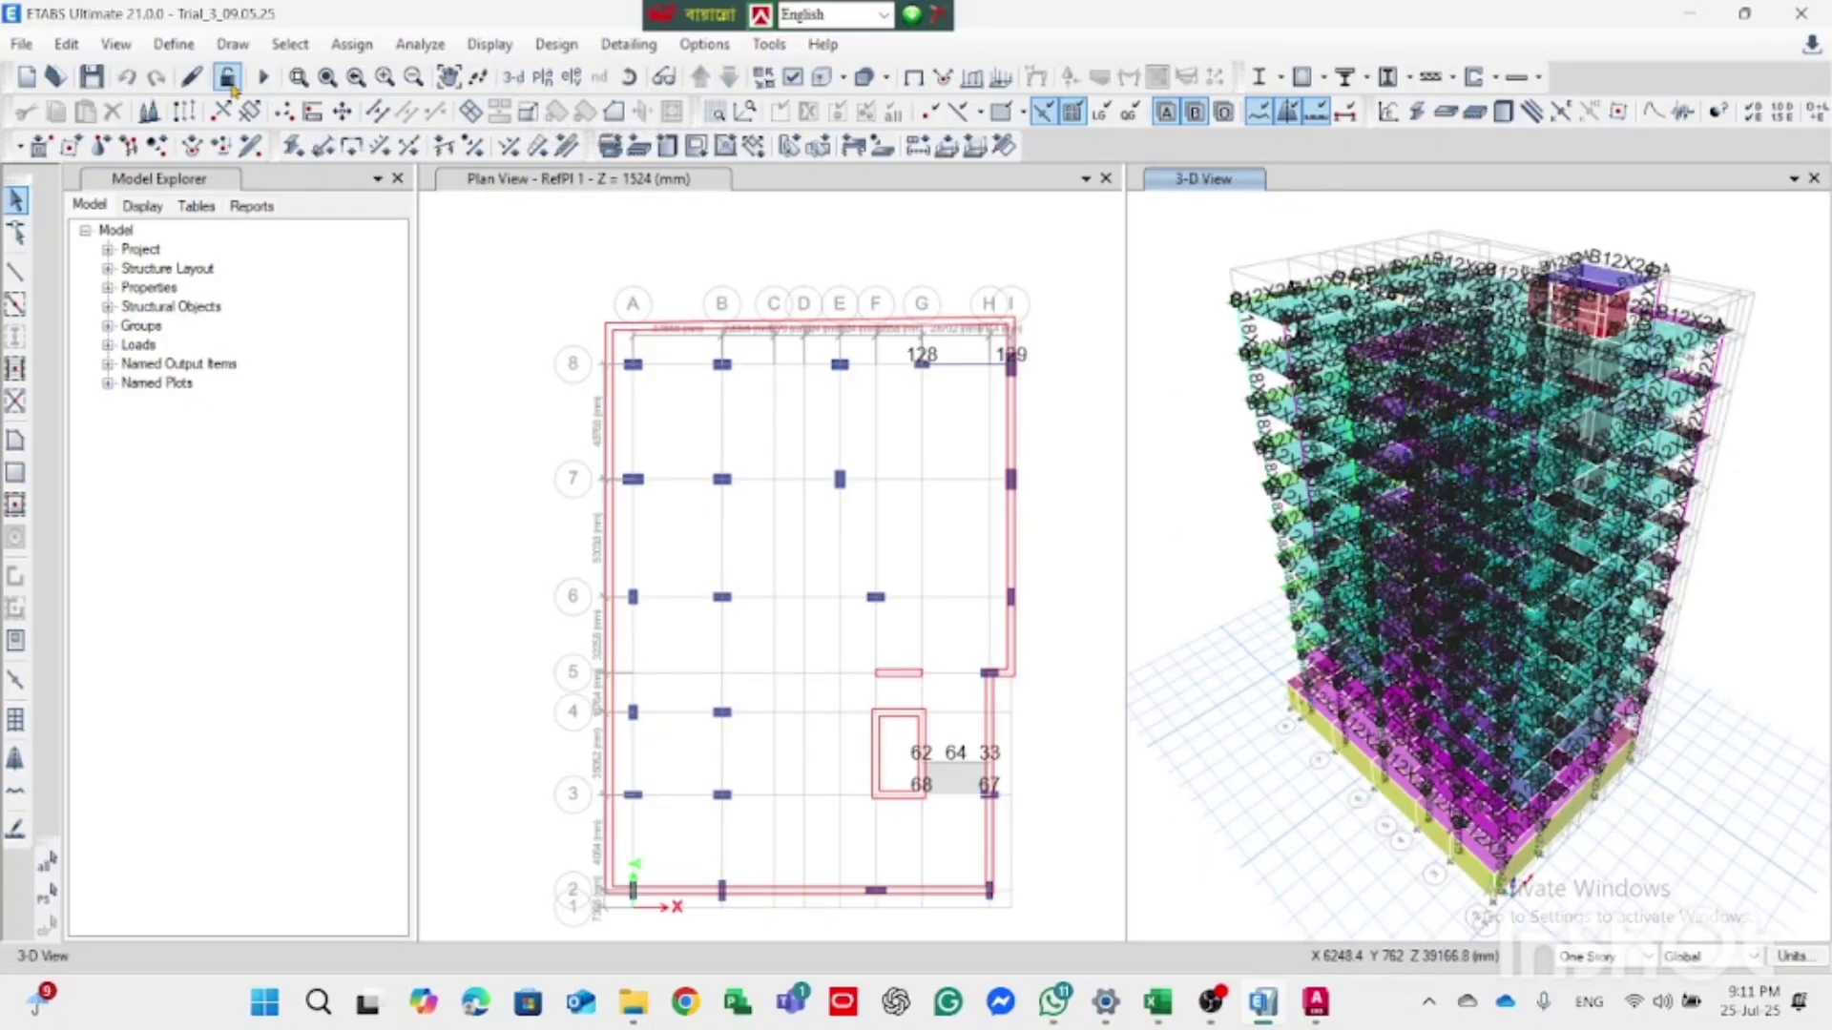
pyautogui.click(263, 76)
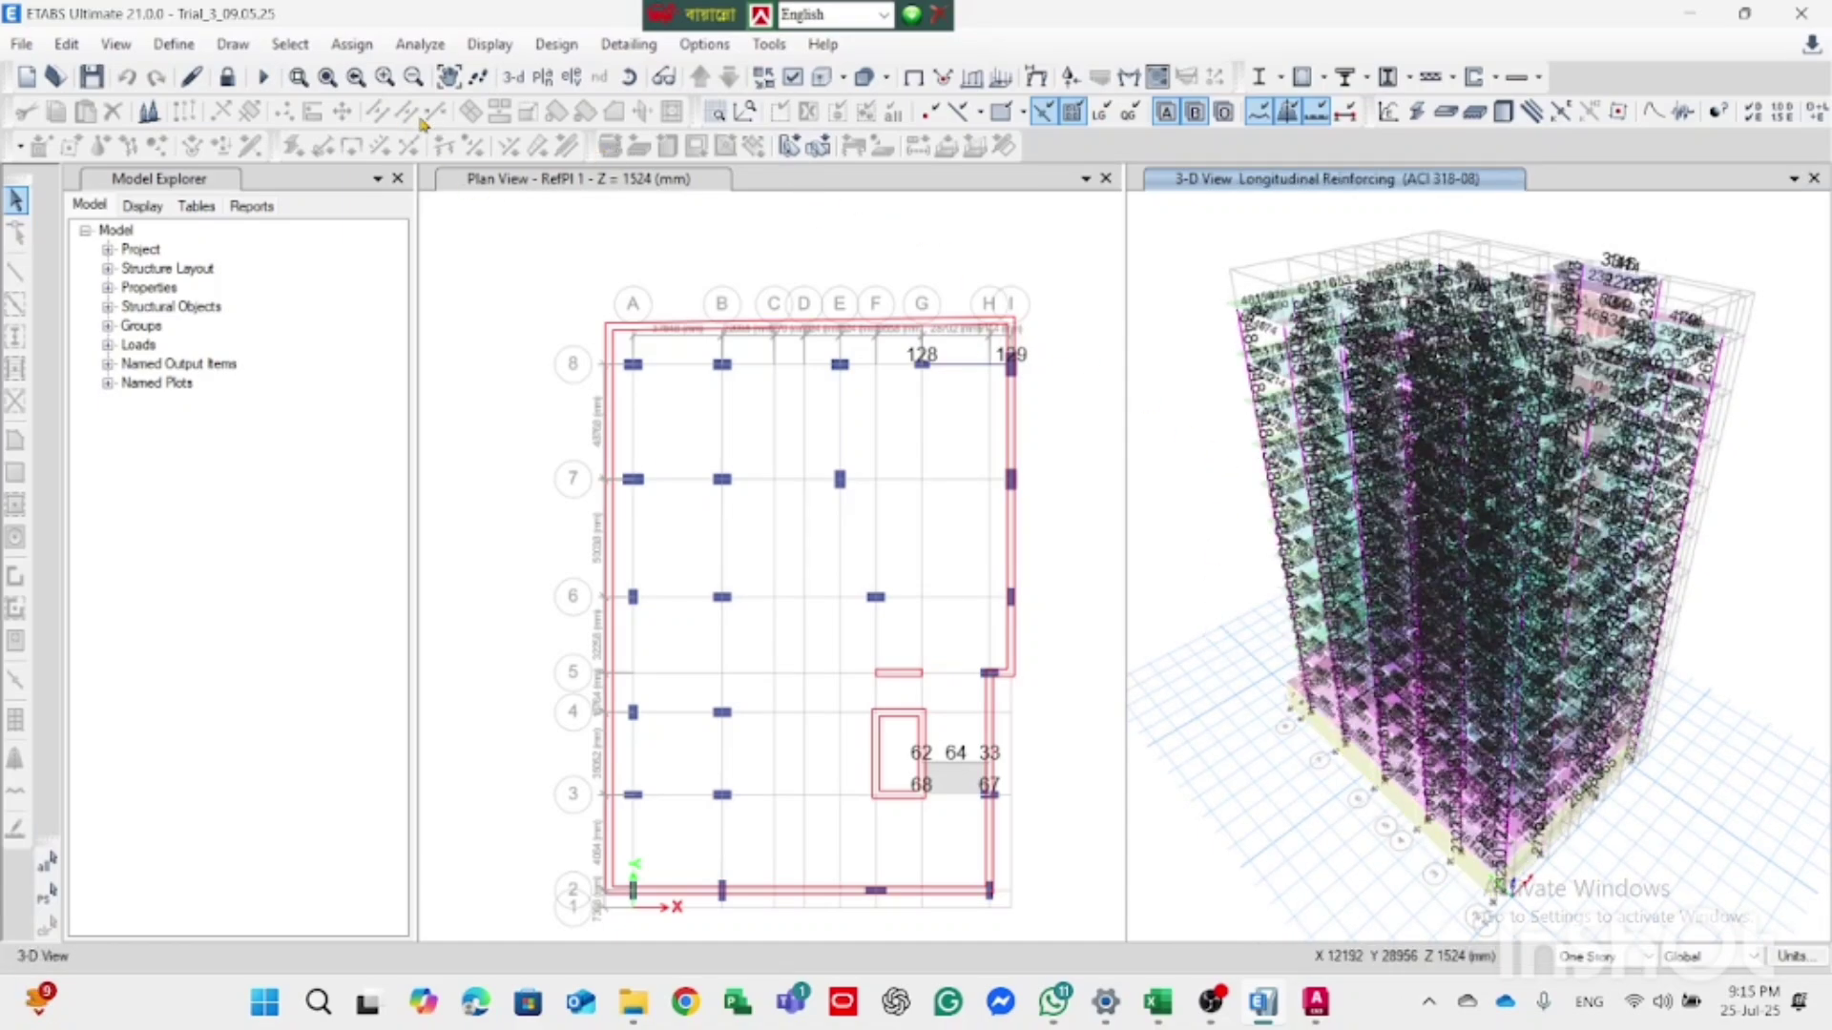
# Step: Select all objects of type Beams and show only the selected objects in the 3-D longitudinal reinforcing view
pyautogui.click(289, 44)
pyautogui.moveTo(324, 74)
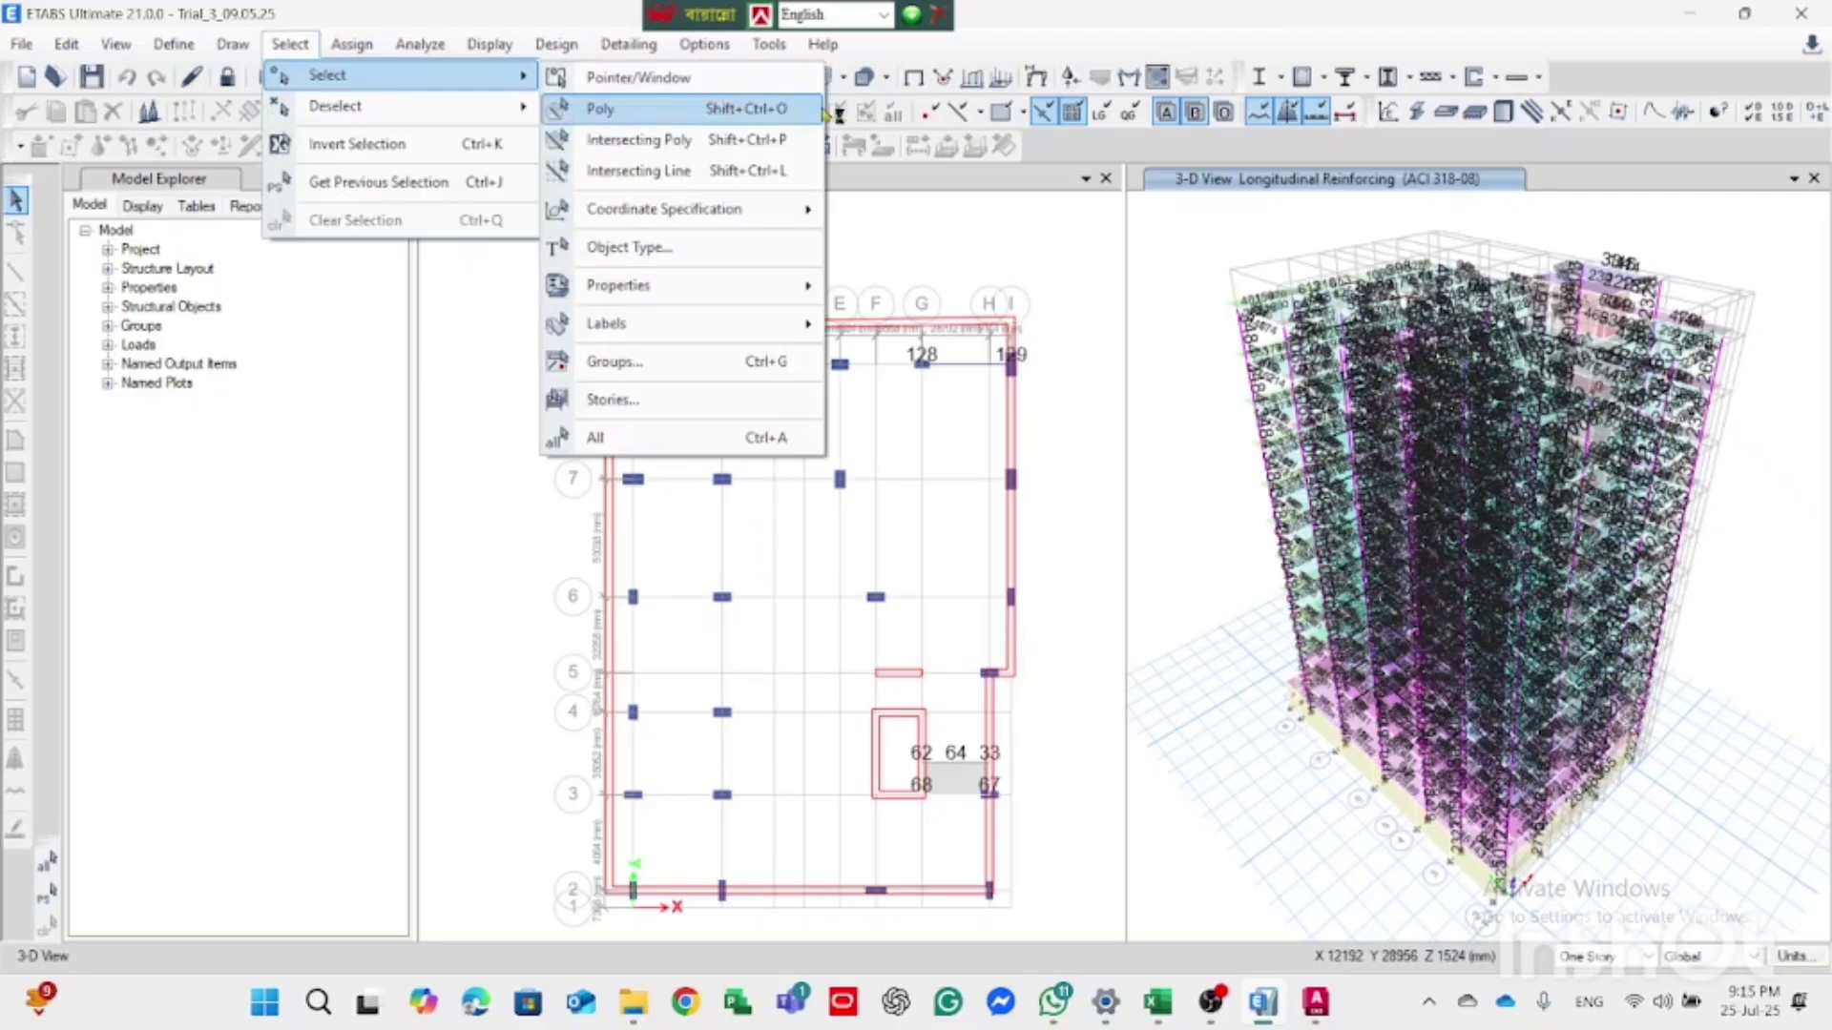
pyautogui.click(725, 247)
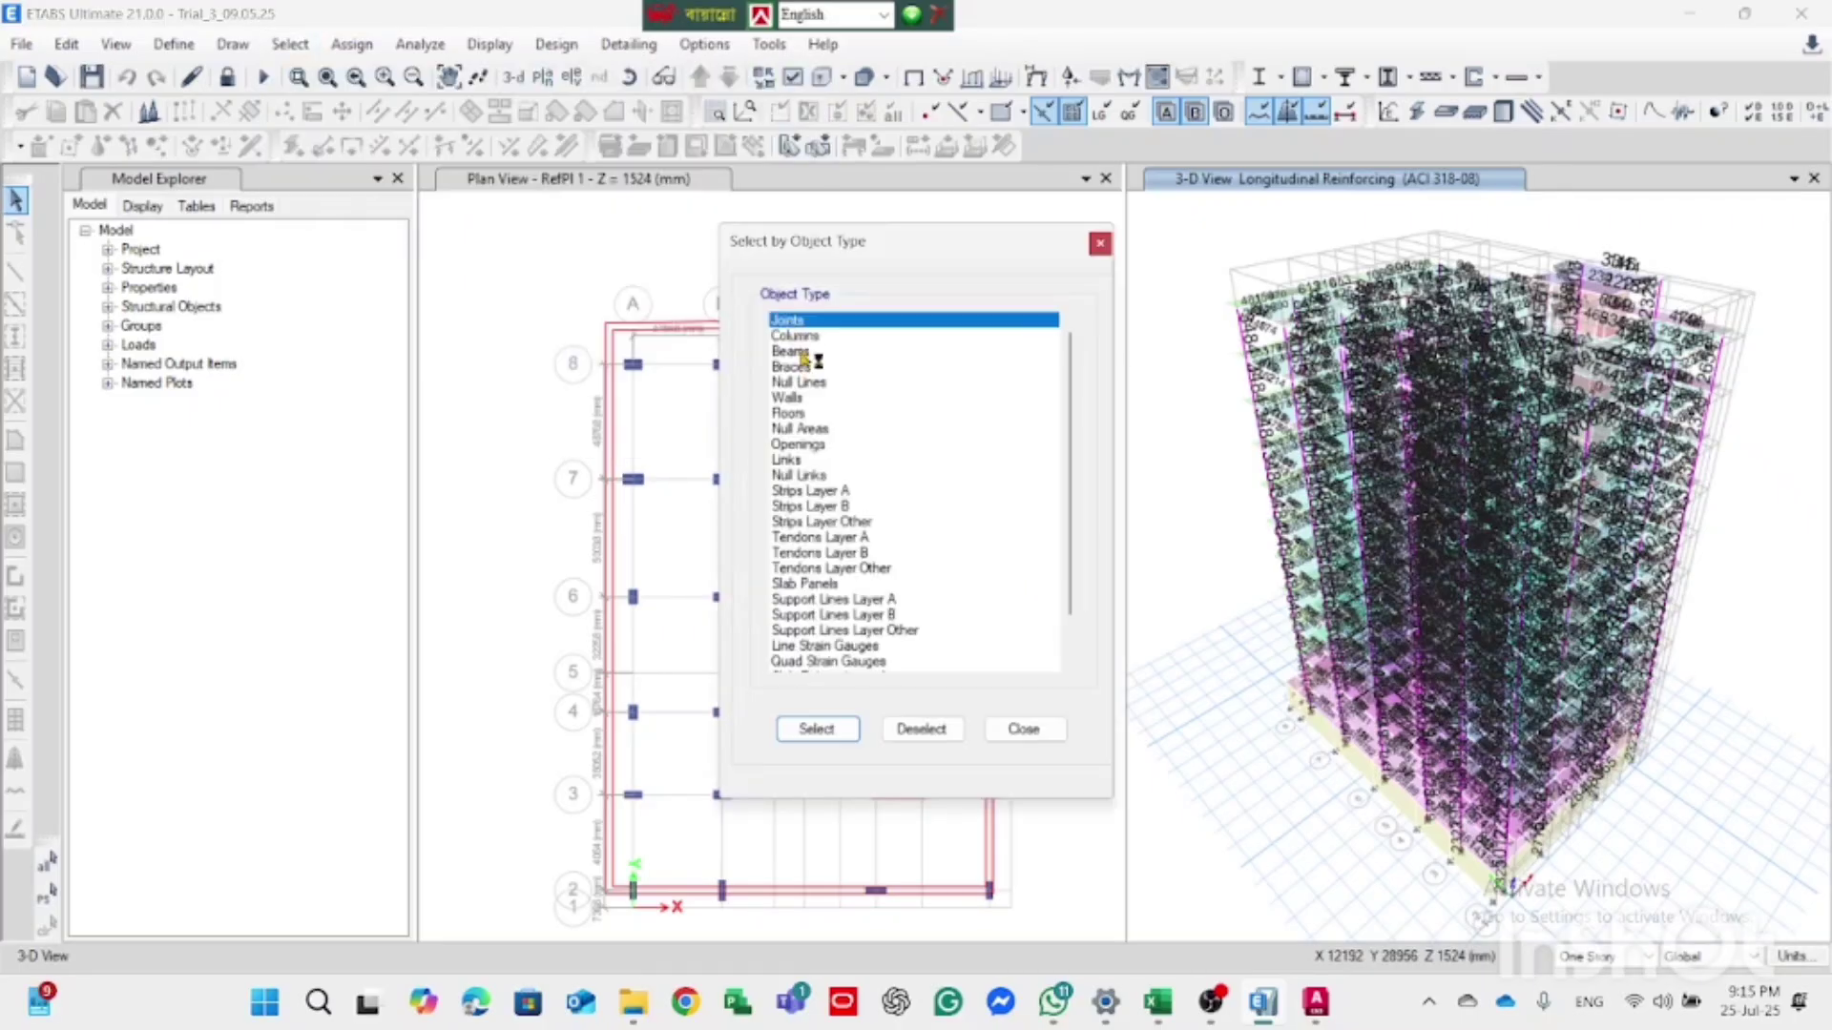
pyautogui.click(799, 352)
pyautogui.click(817, 729)
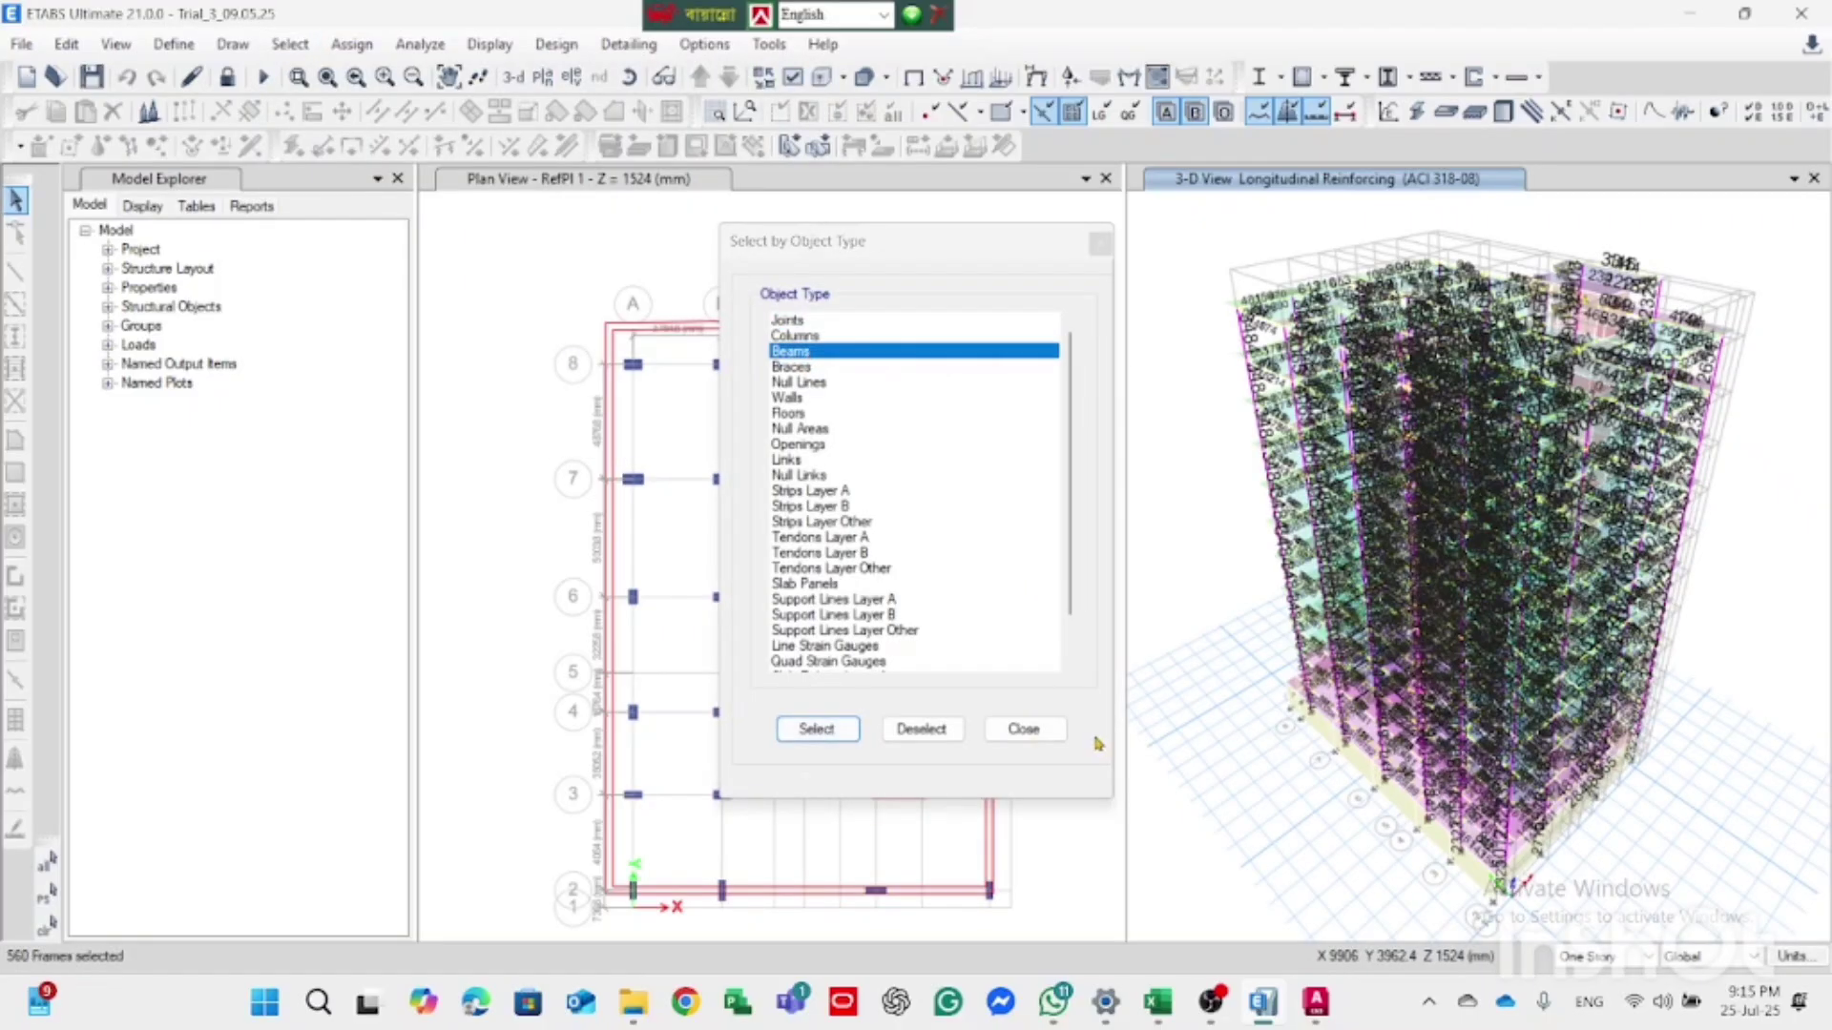
pyautogui.click(1023, 729)
pyautogui.rightClick(1170, 469)
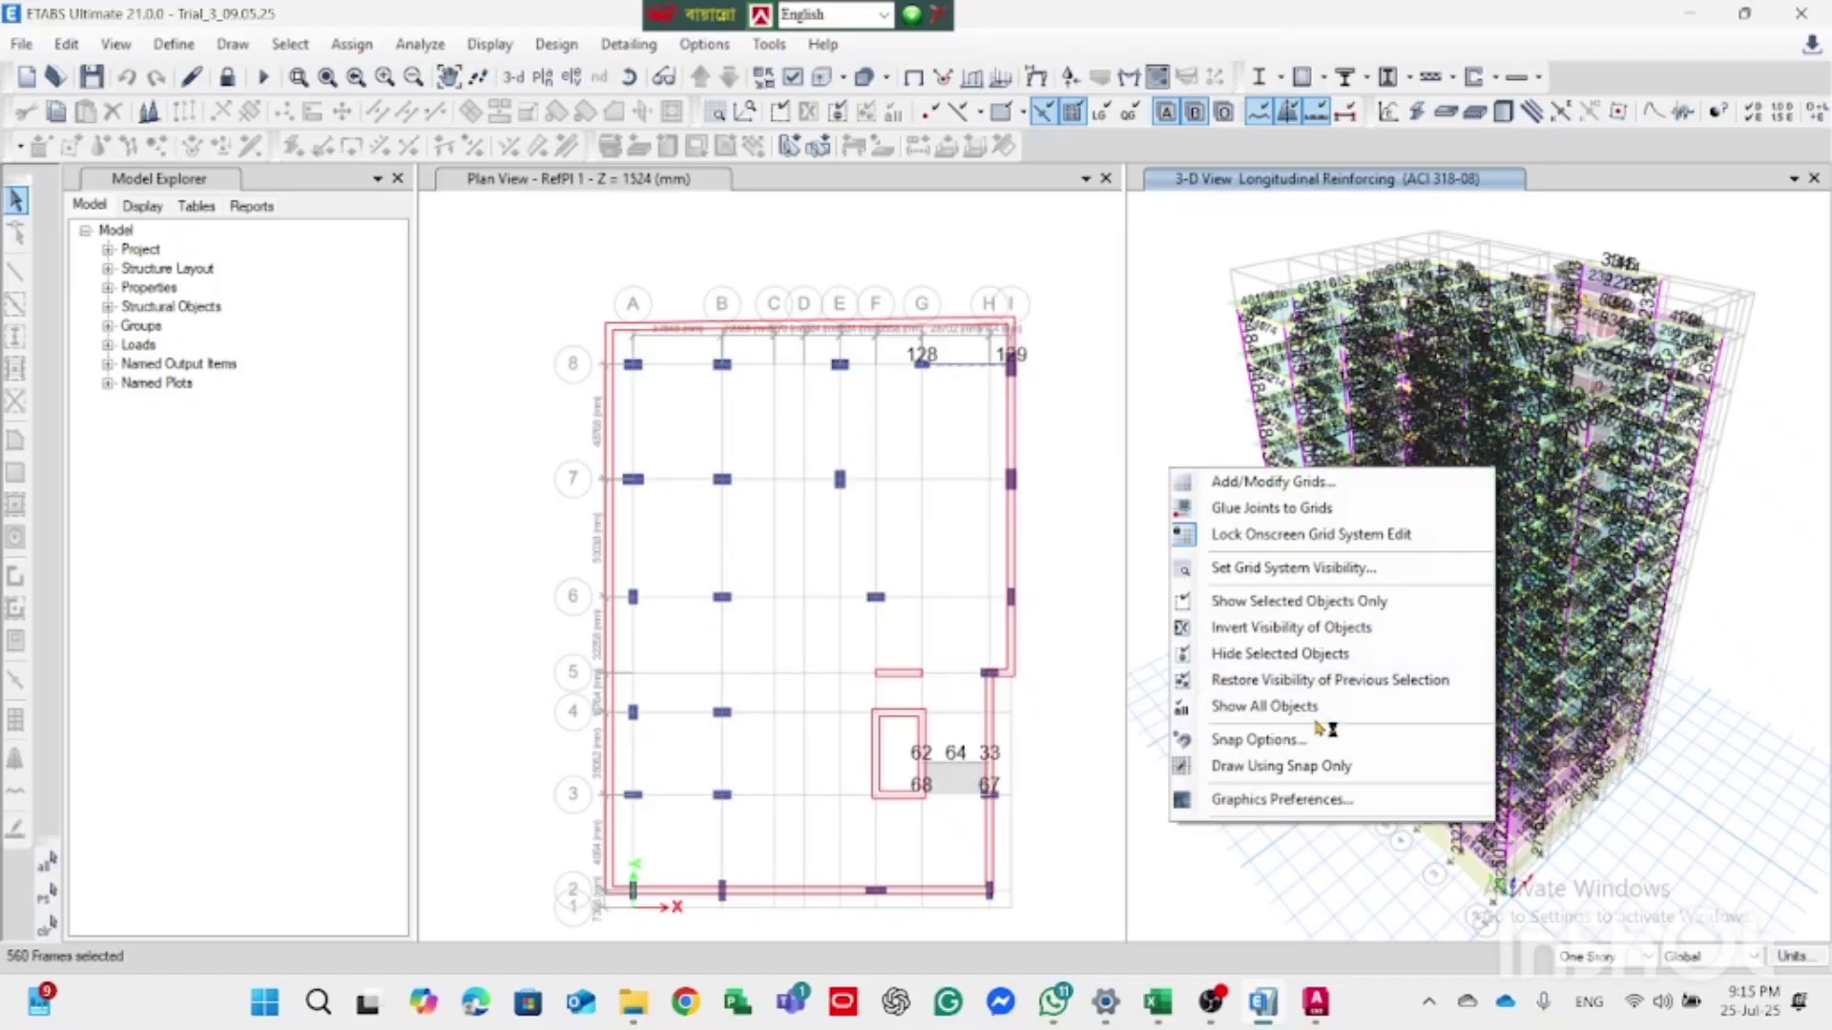
pyautogui.click(1303, 609)
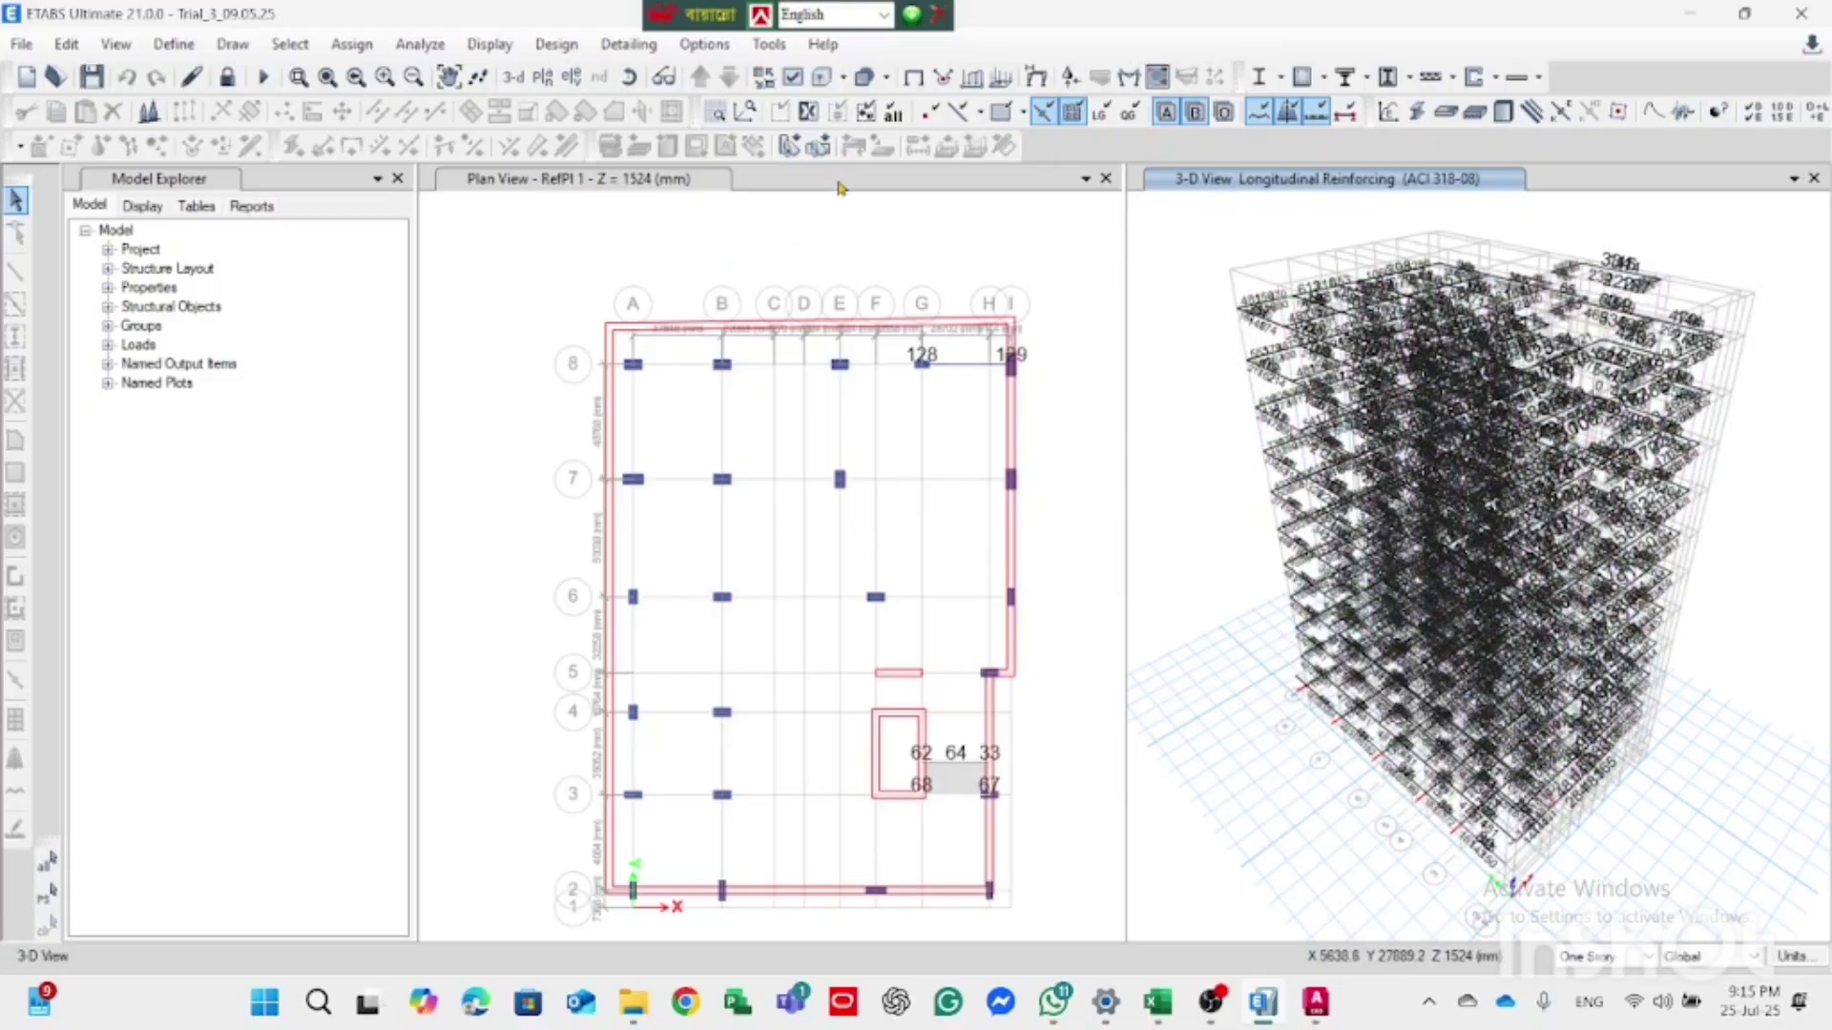
# Step: Switch the 3-D longitudinal reinforcing view to the plan of the Basement floor Roof
pyautogui.click(818, 203)
pyautogui.click(1272, 198)
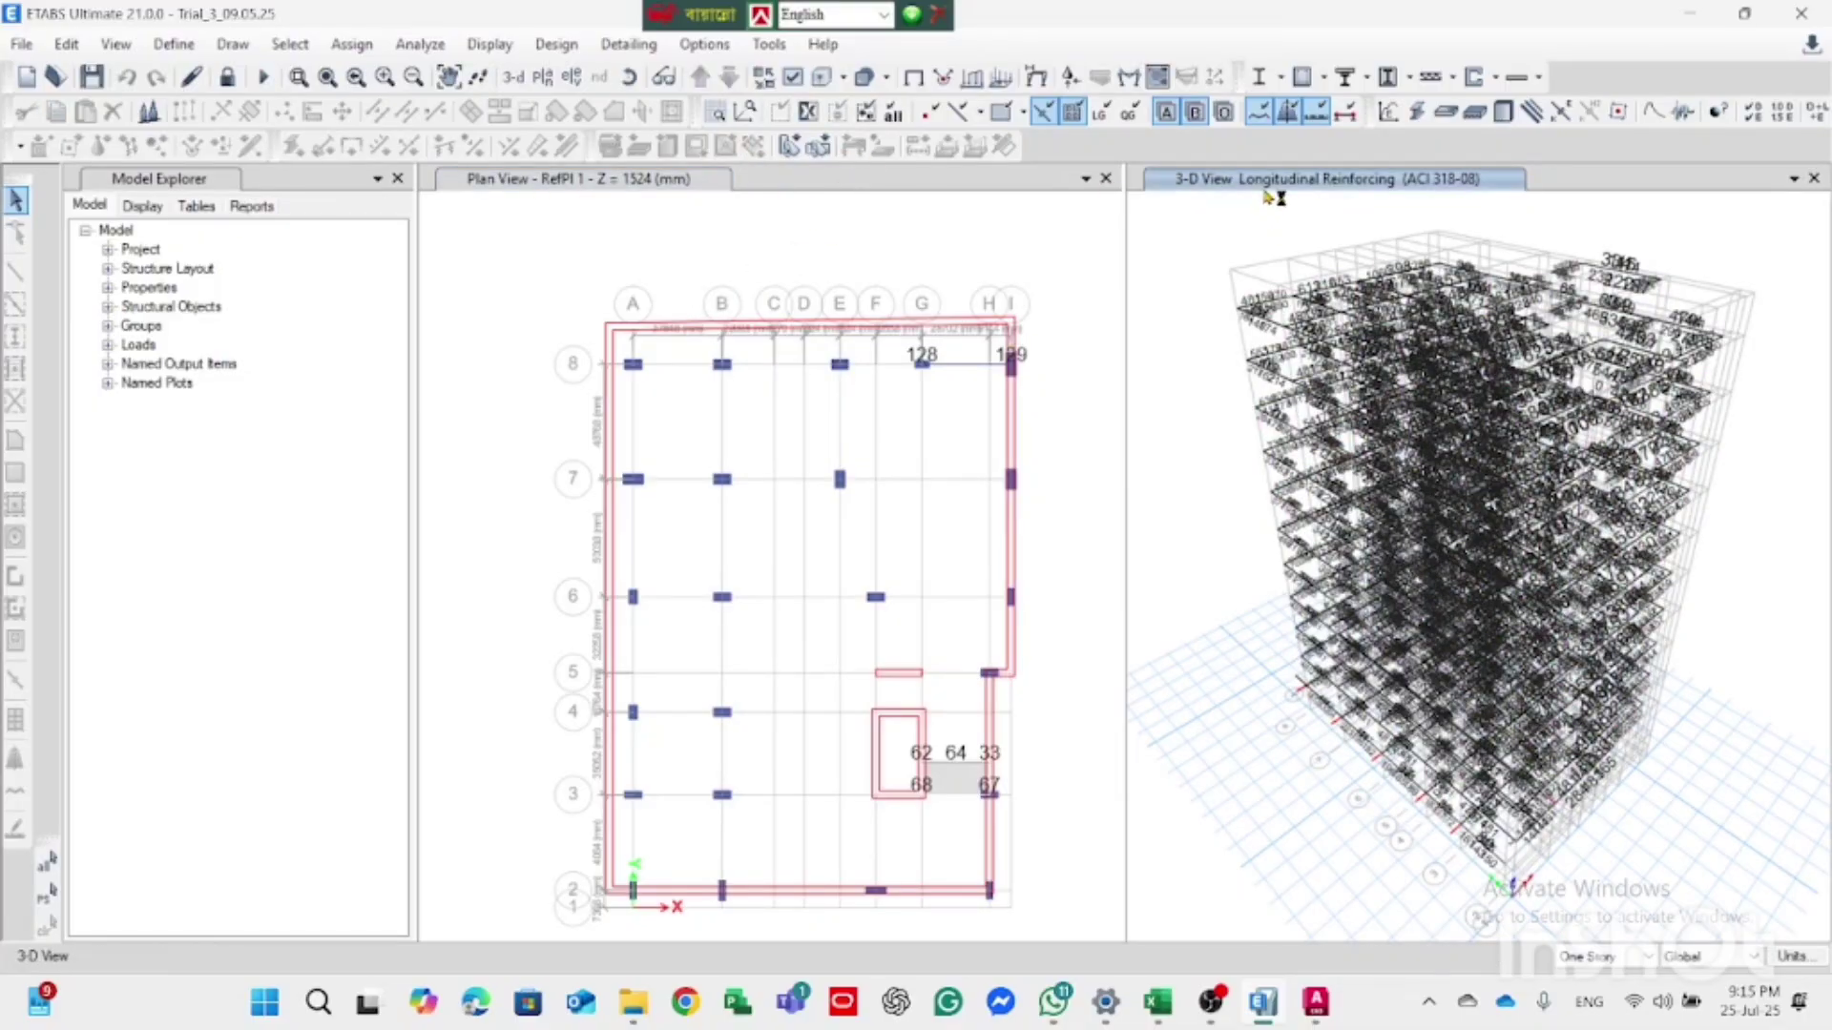
pyautogui.click(542, 76)
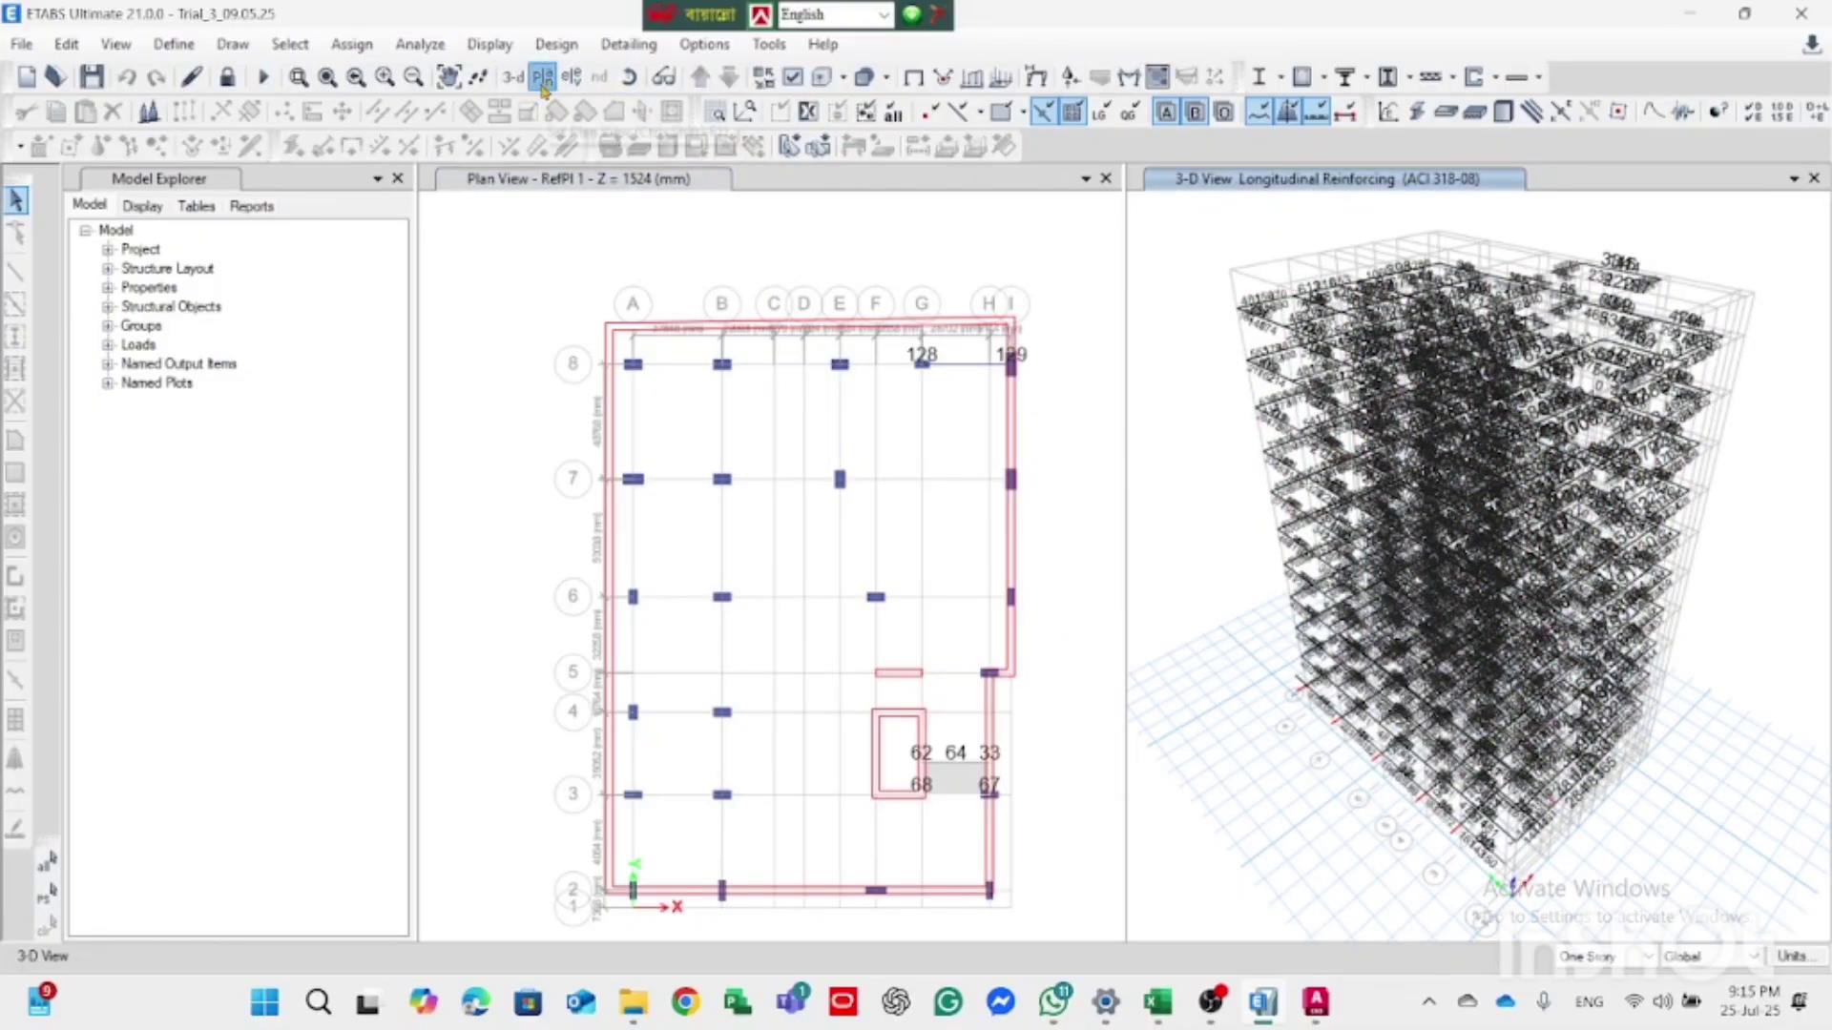
pyautogui.click(821, 612)
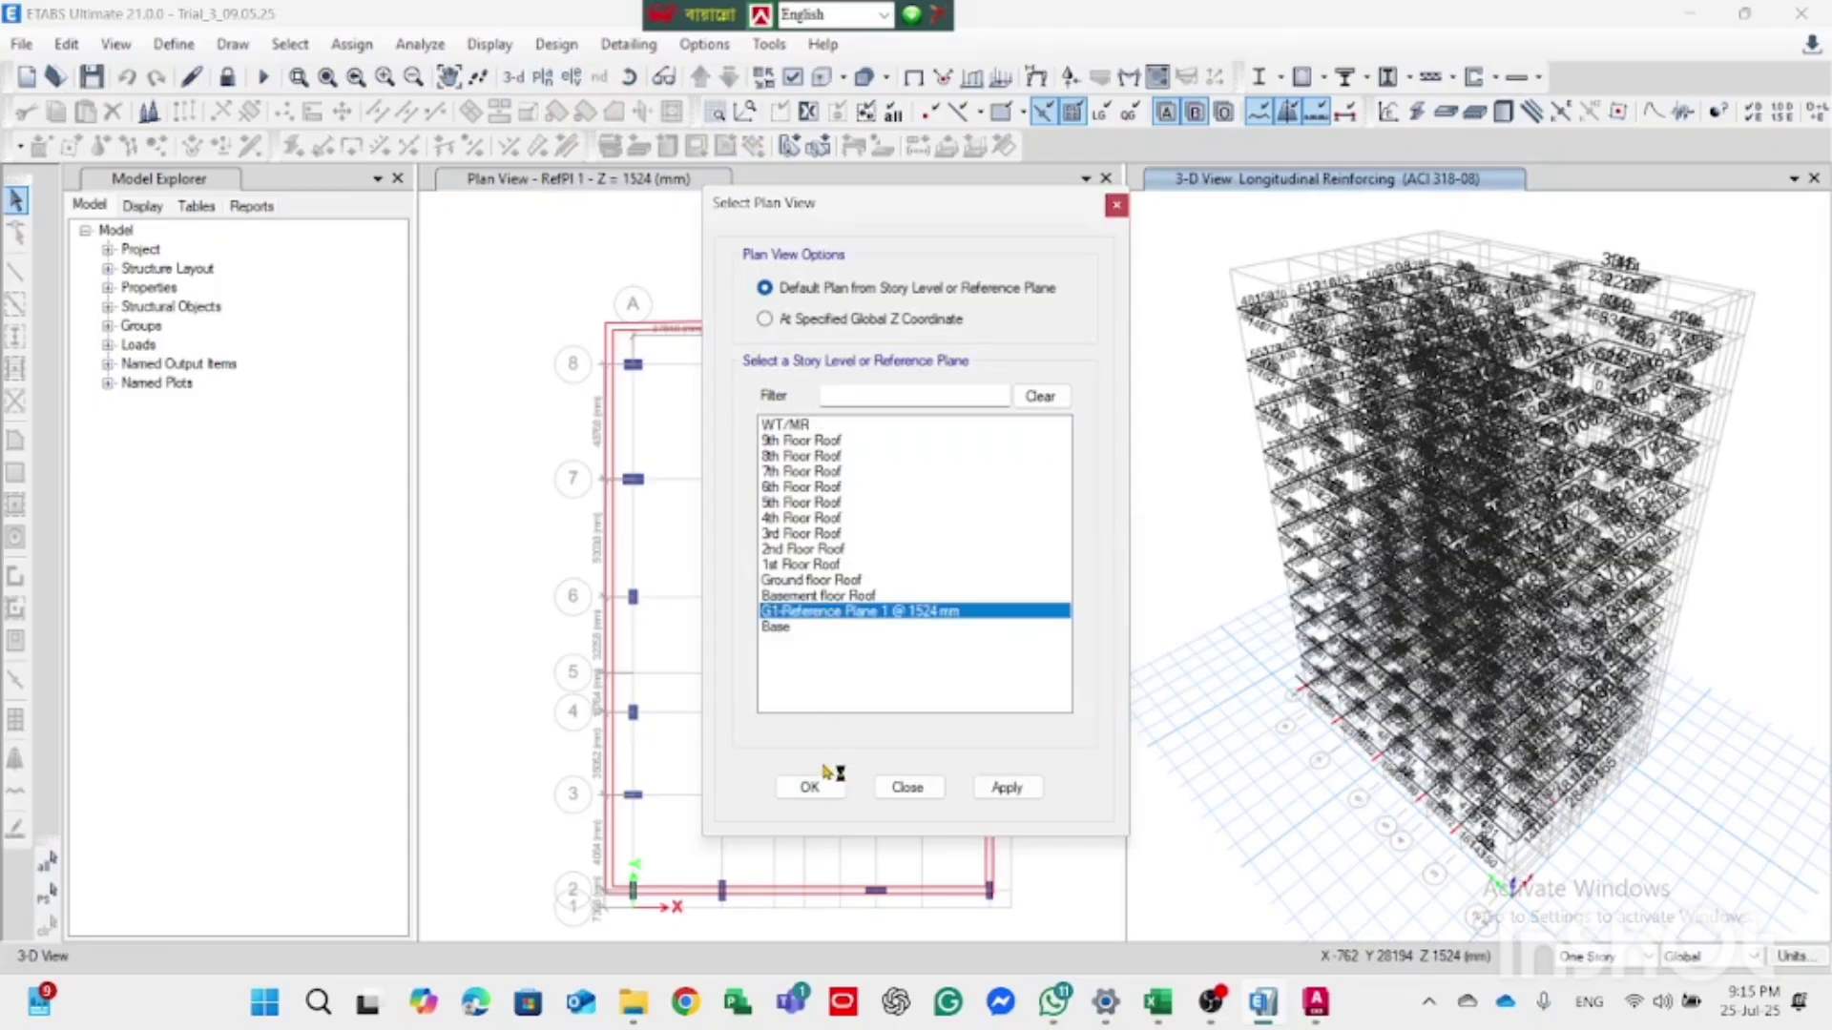
pyautogui.click(821, 595)
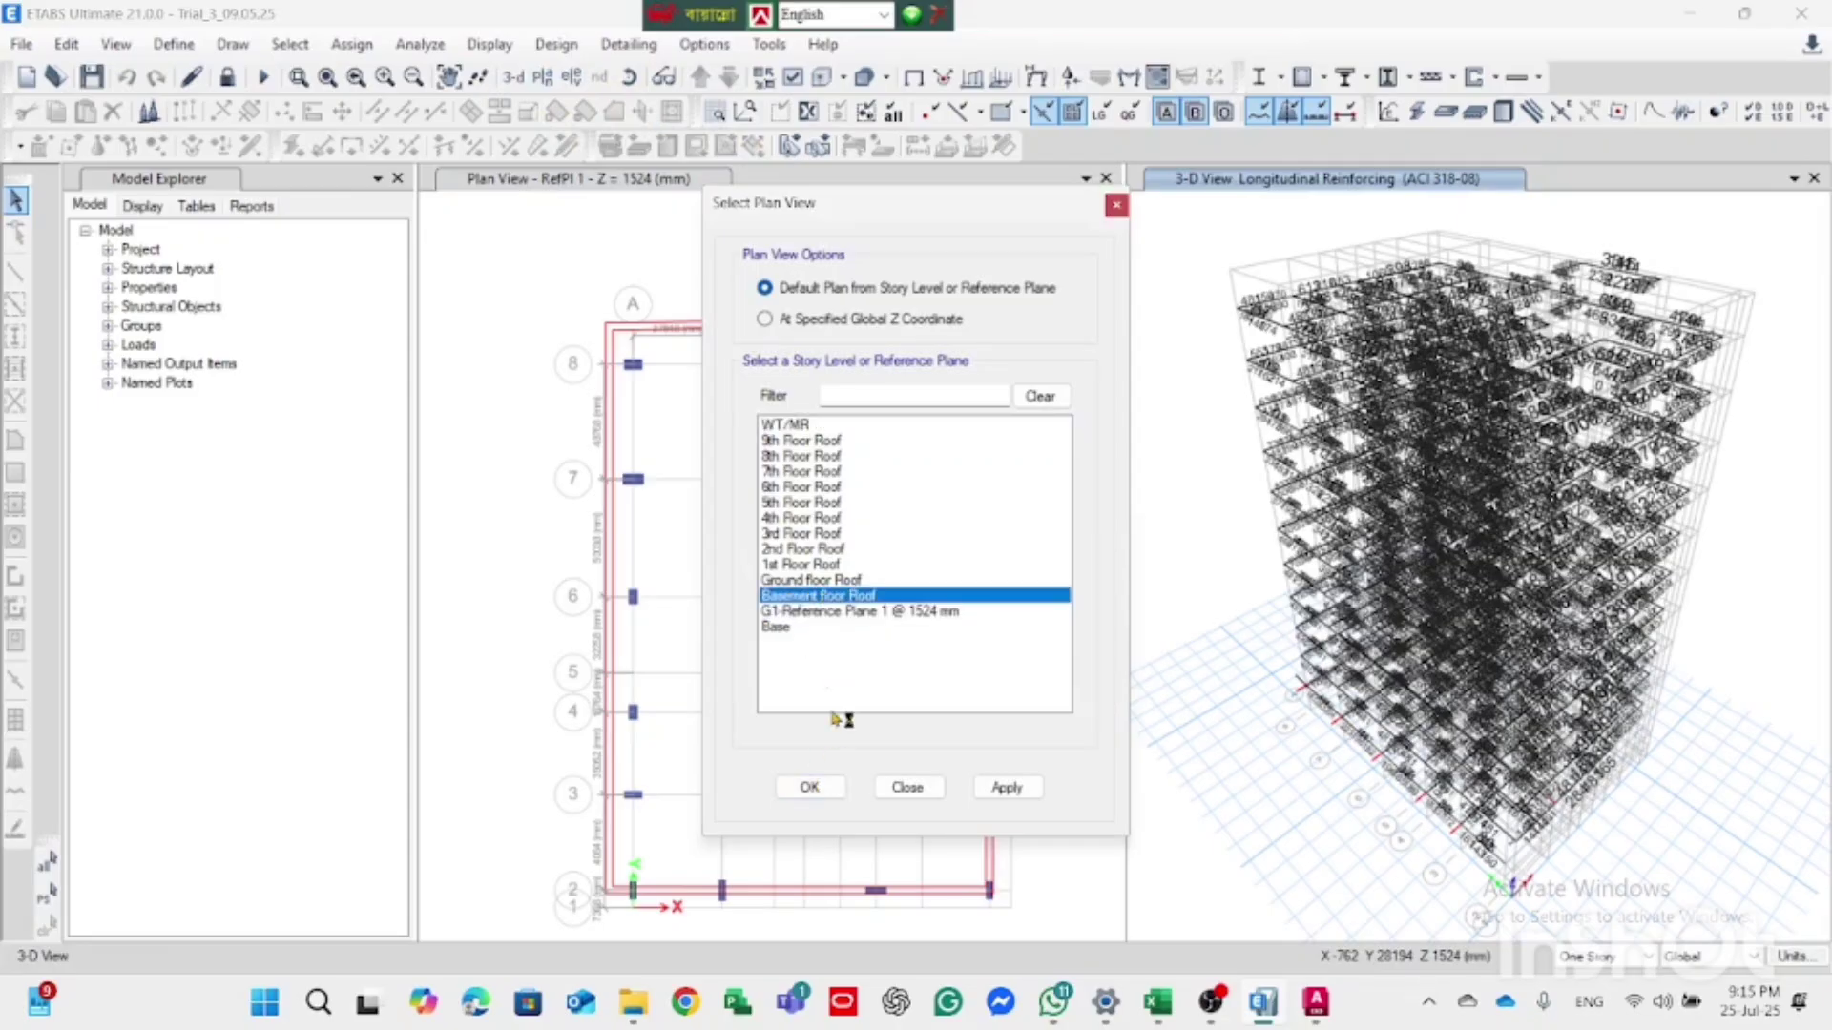
pyautogui.click(810, 786)
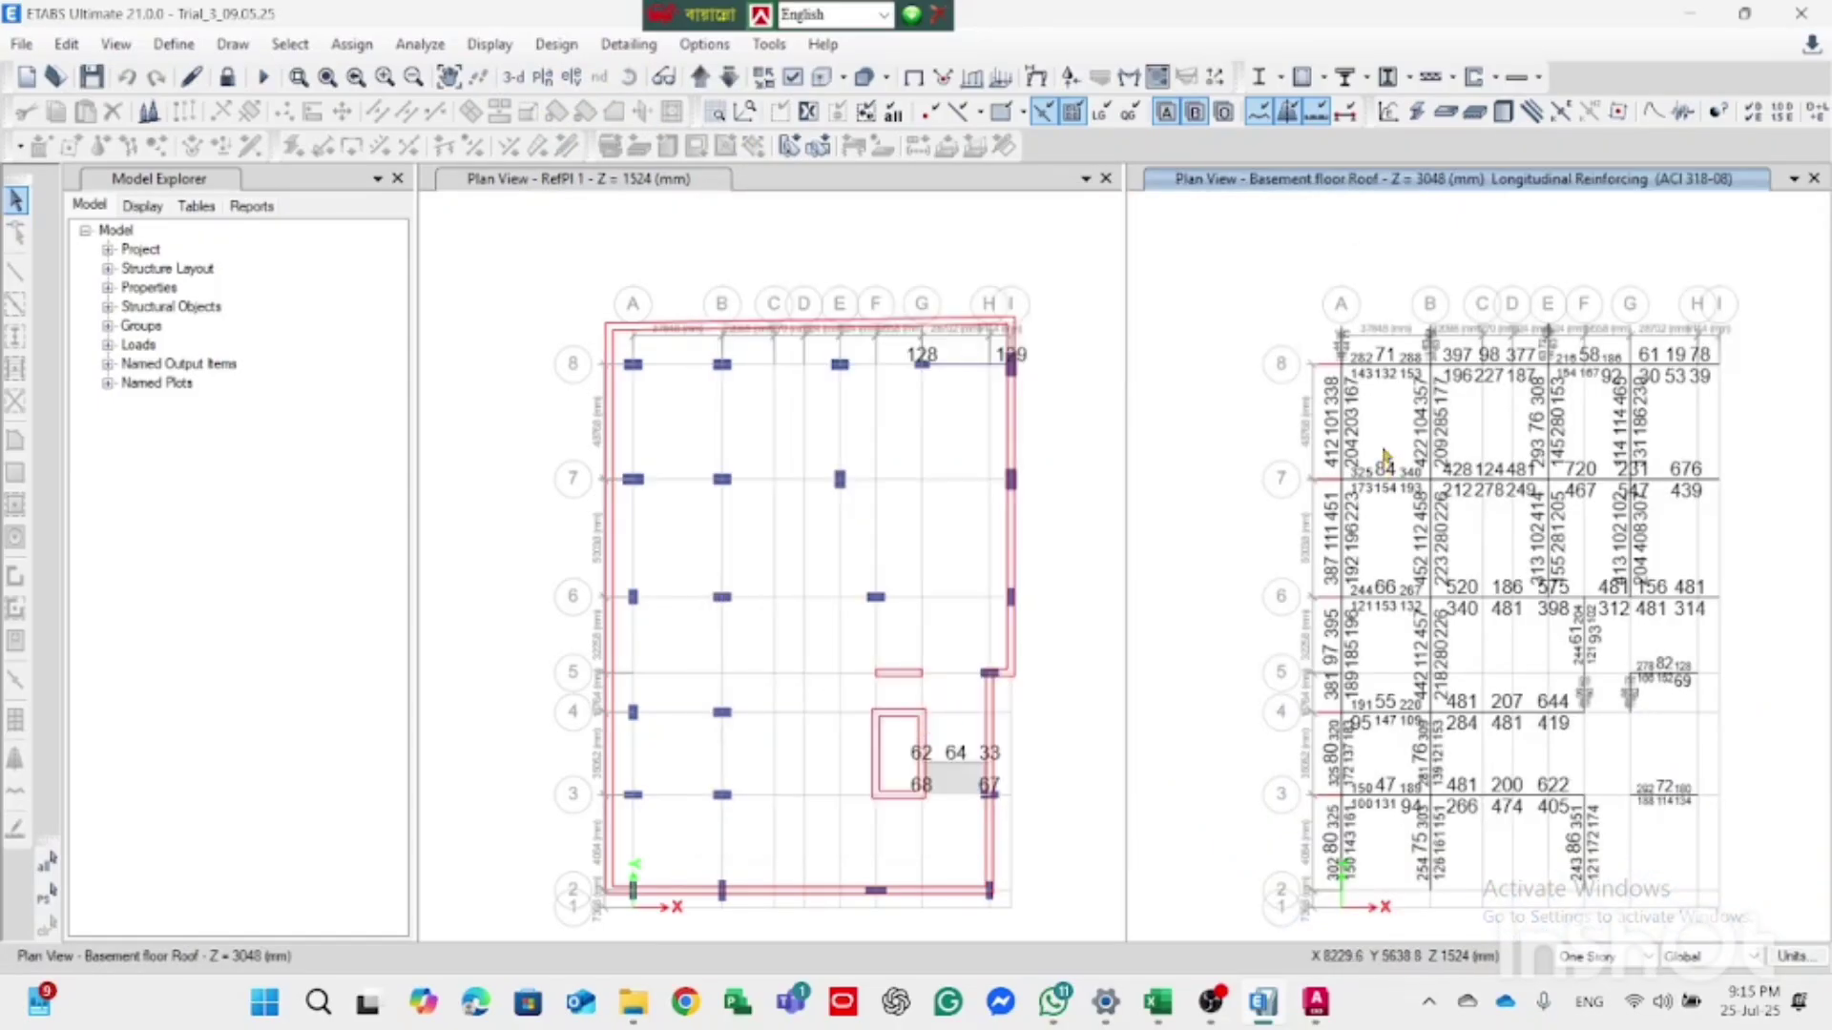
pyautogui.scroll(-2, 1356, 417)
pyautogui.scroll(2, 1401, 476)
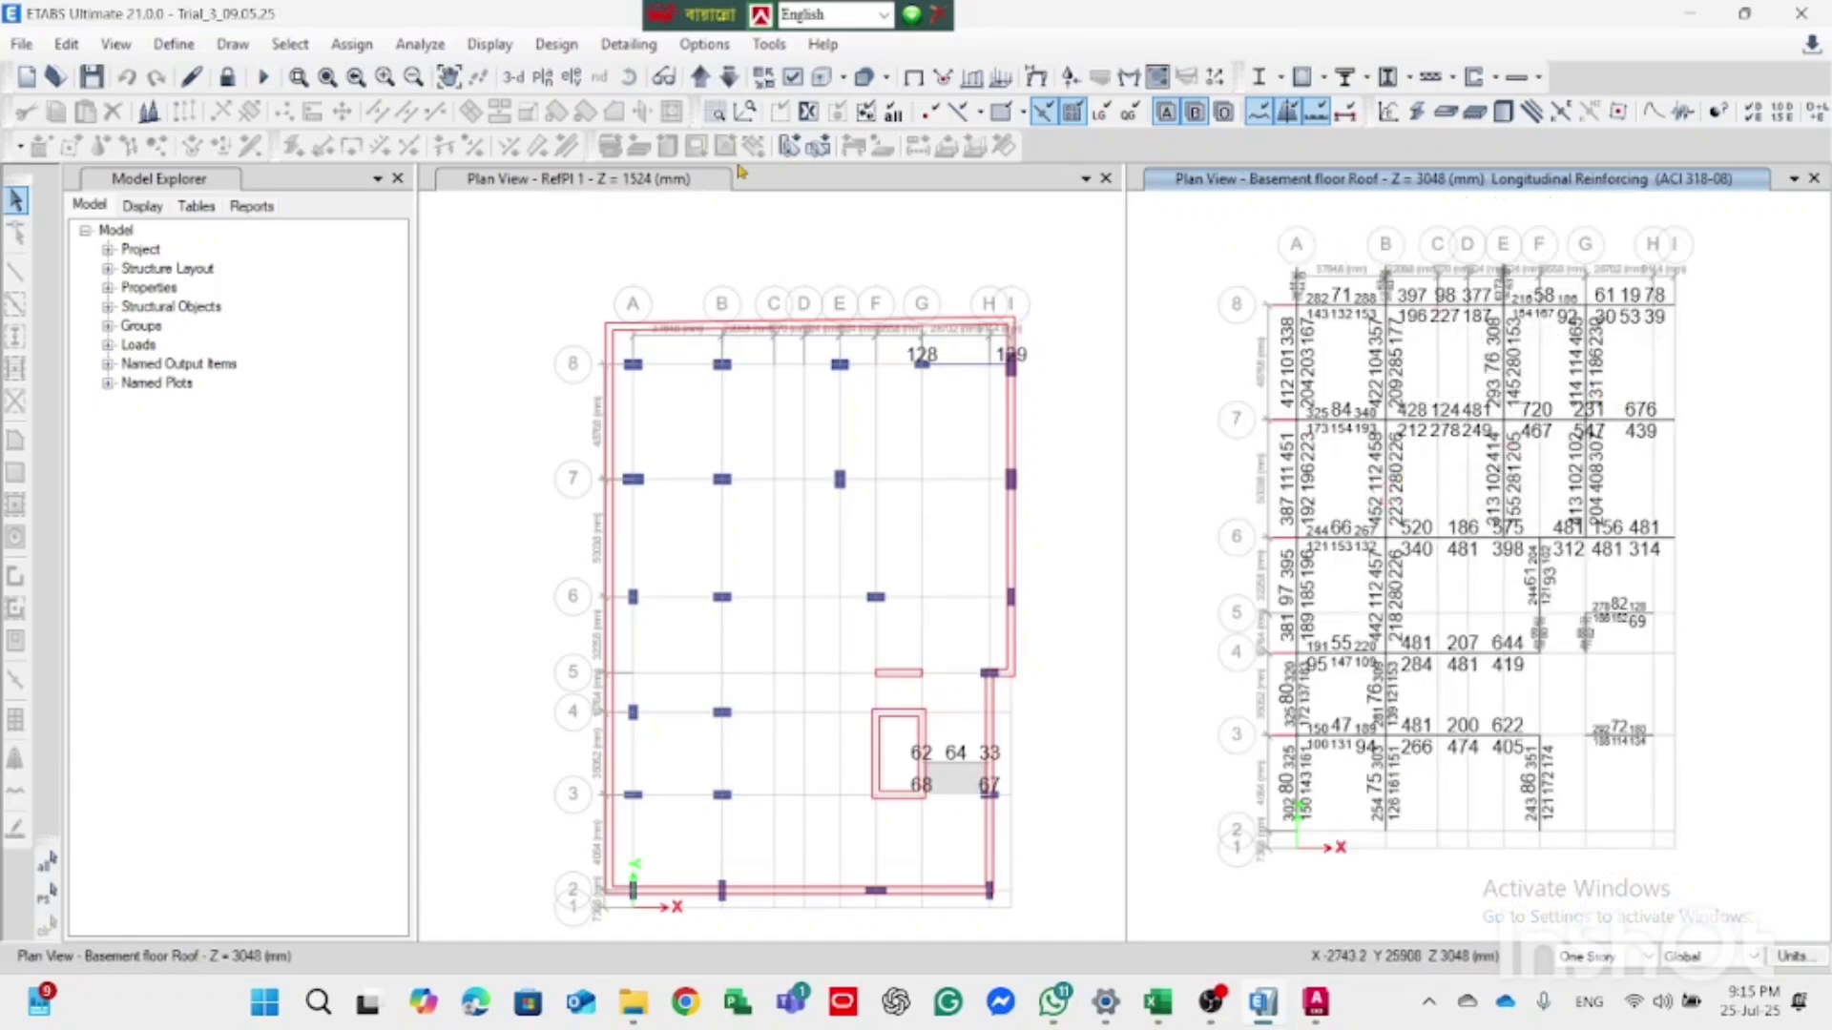
# Step: Display the concrete frame design output Total Longitudinal Reinforcing on the basement floor roof plan
pyautogui.click(628, 44)
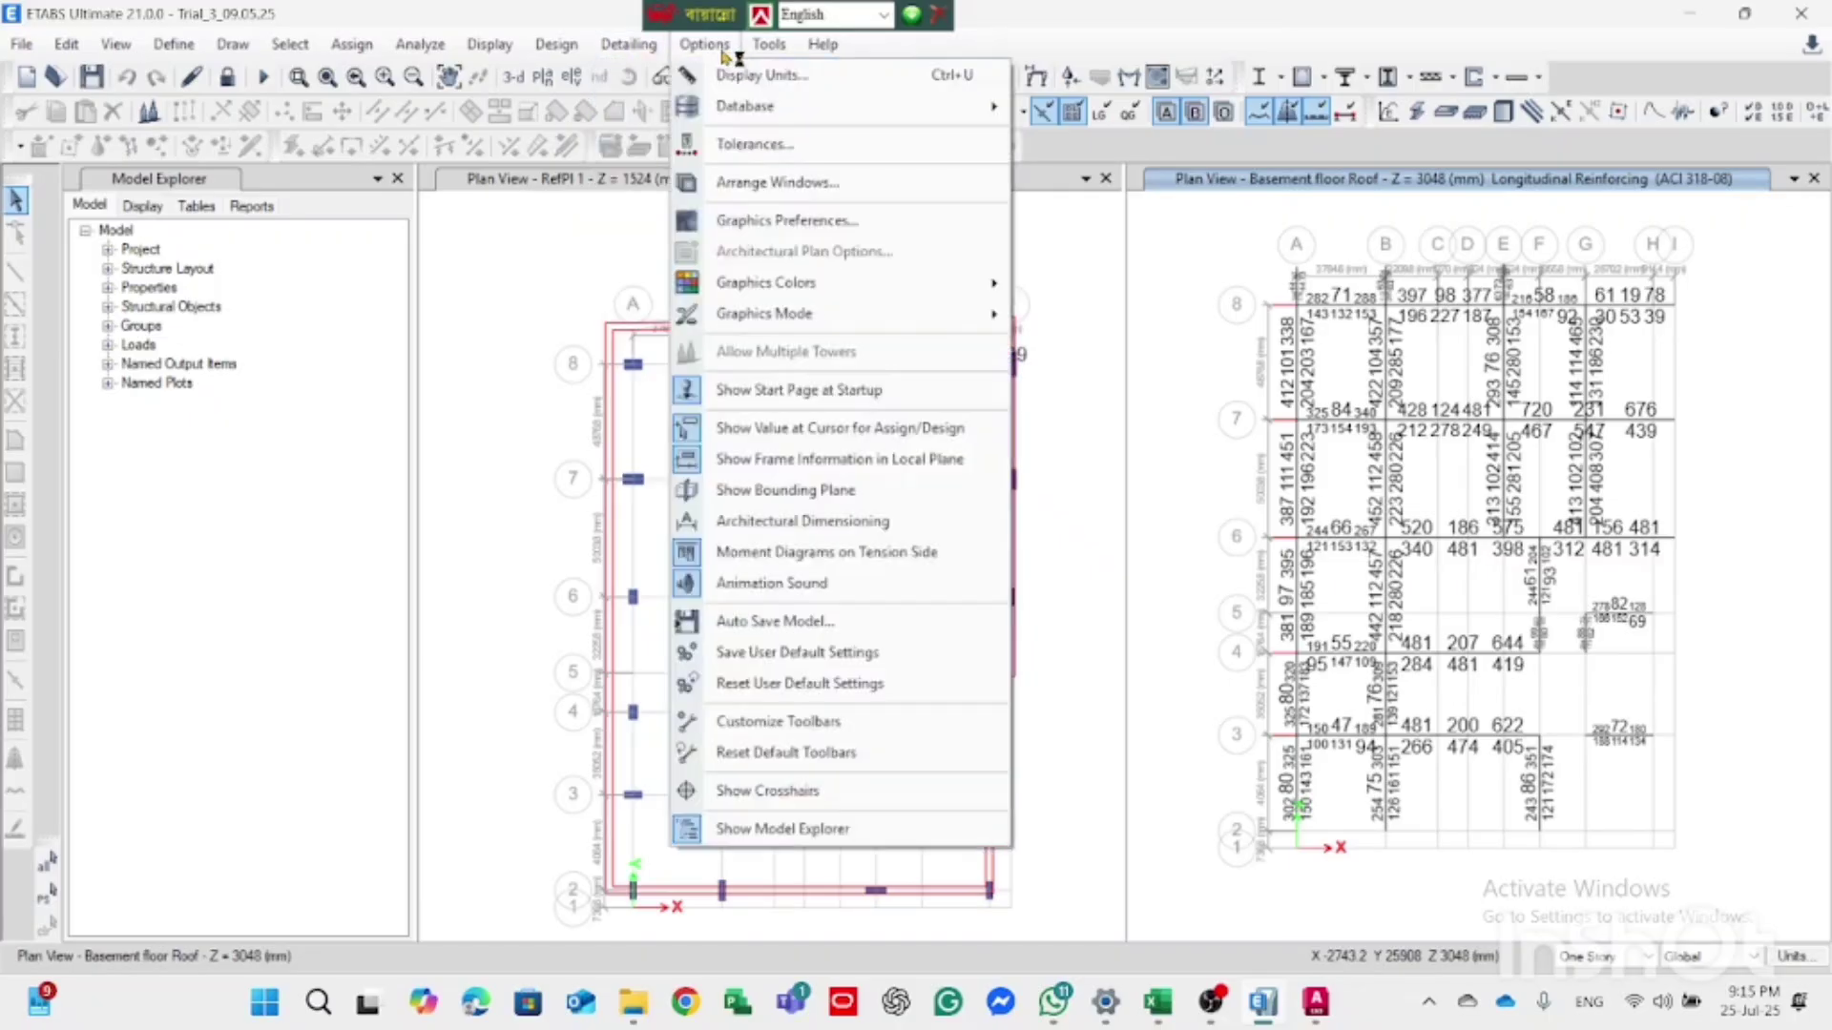
pyautogui.moveTo(556, 44)
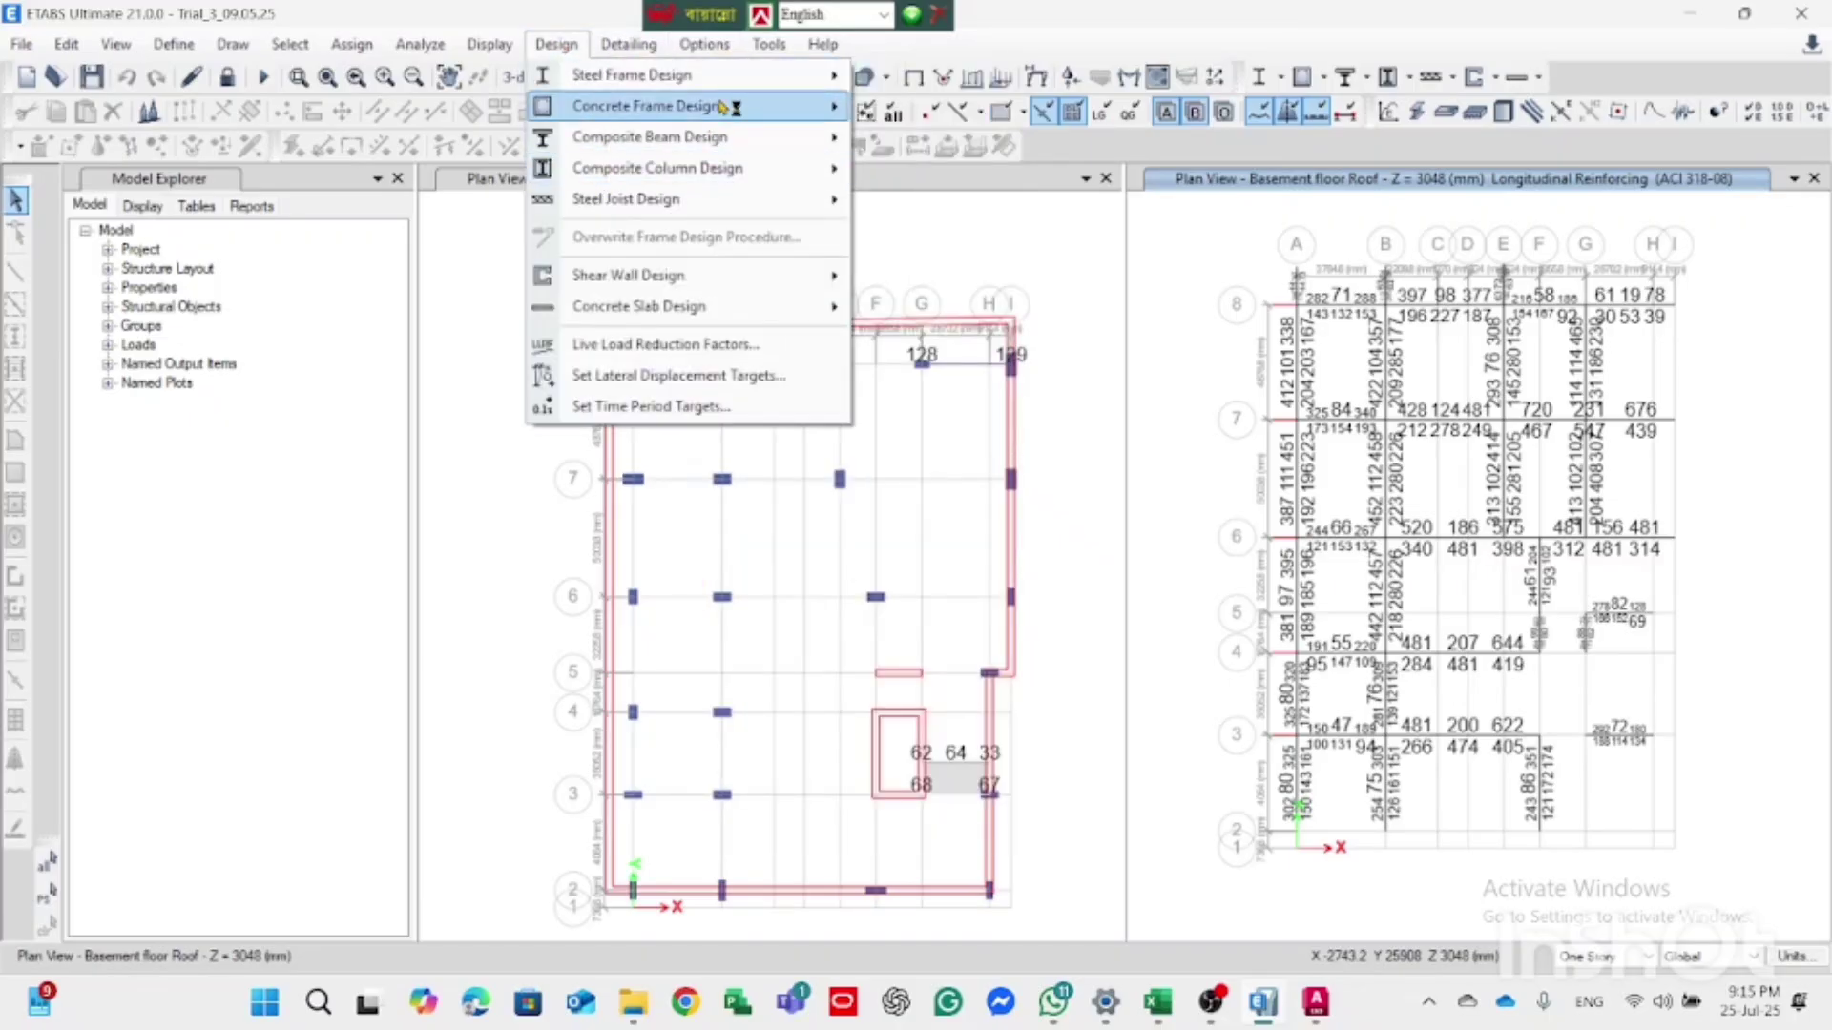
pyautogui.moveTo(717, 107)
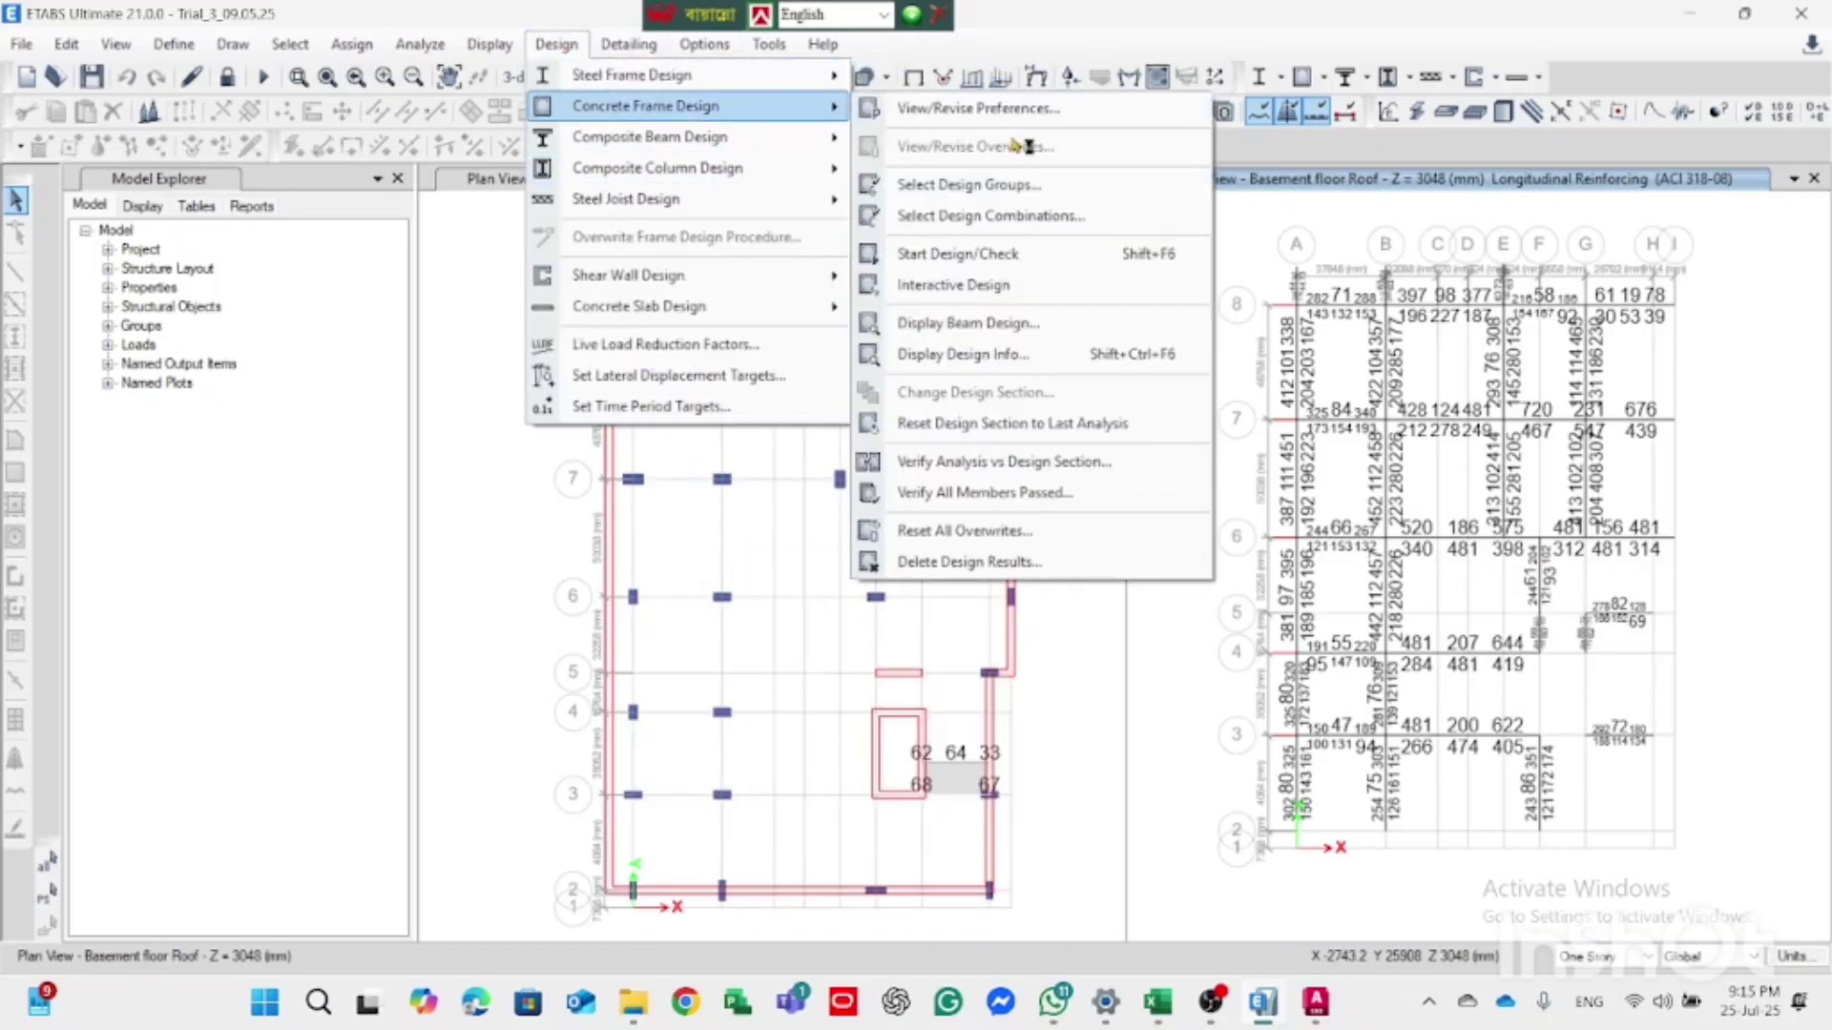
pyautogui.click(1011, 360)
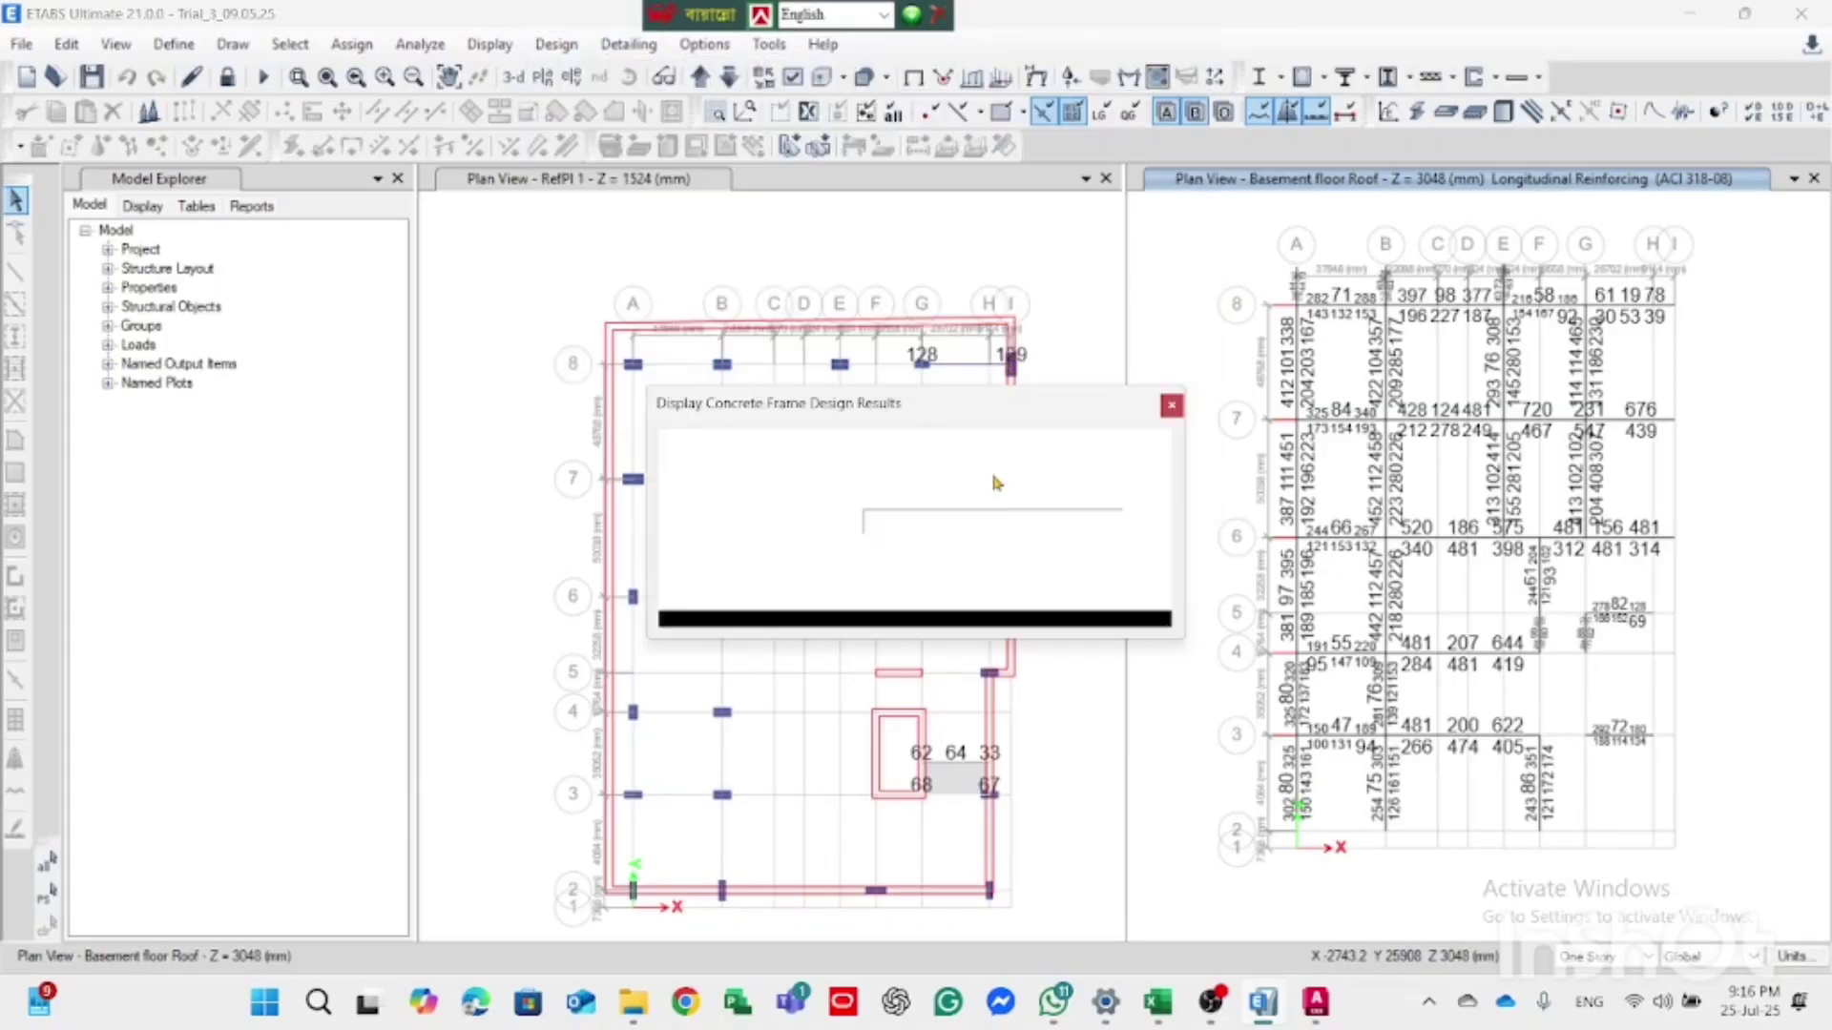
pyautogui.click(981, 486)
pyautogui.click(959, 503)
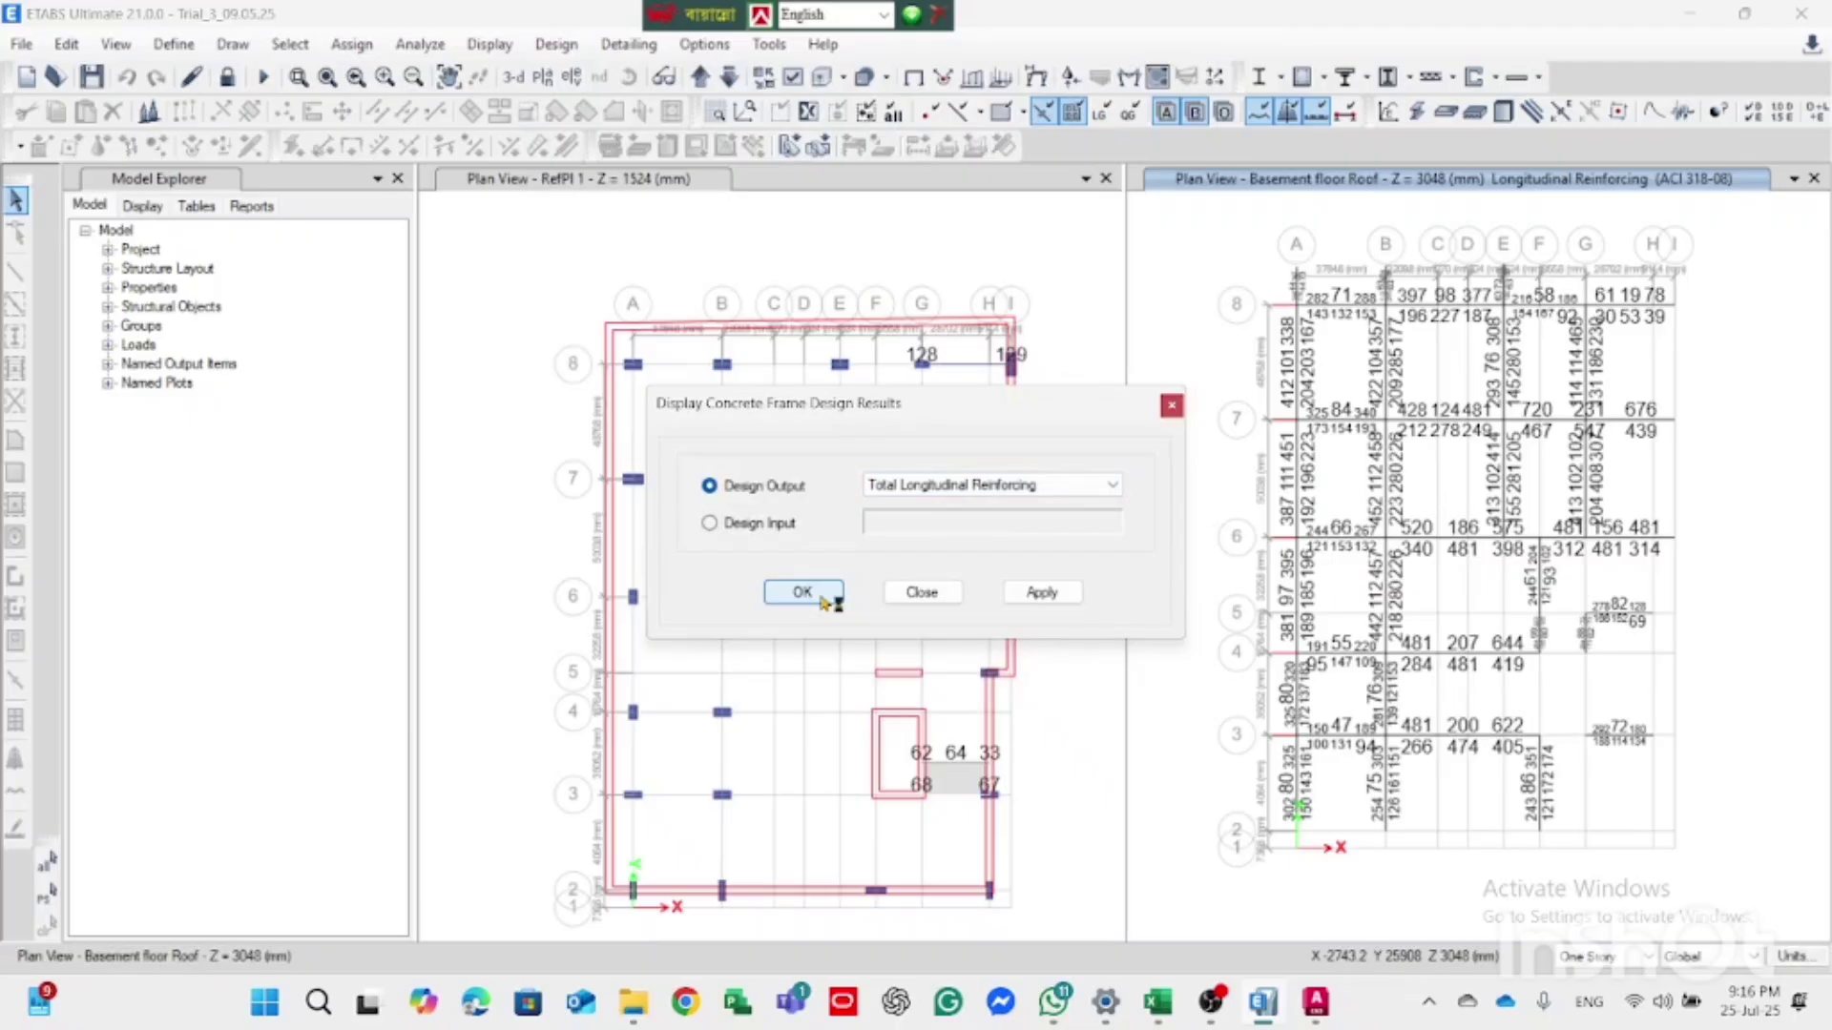
pyautogui.click(801, 592)
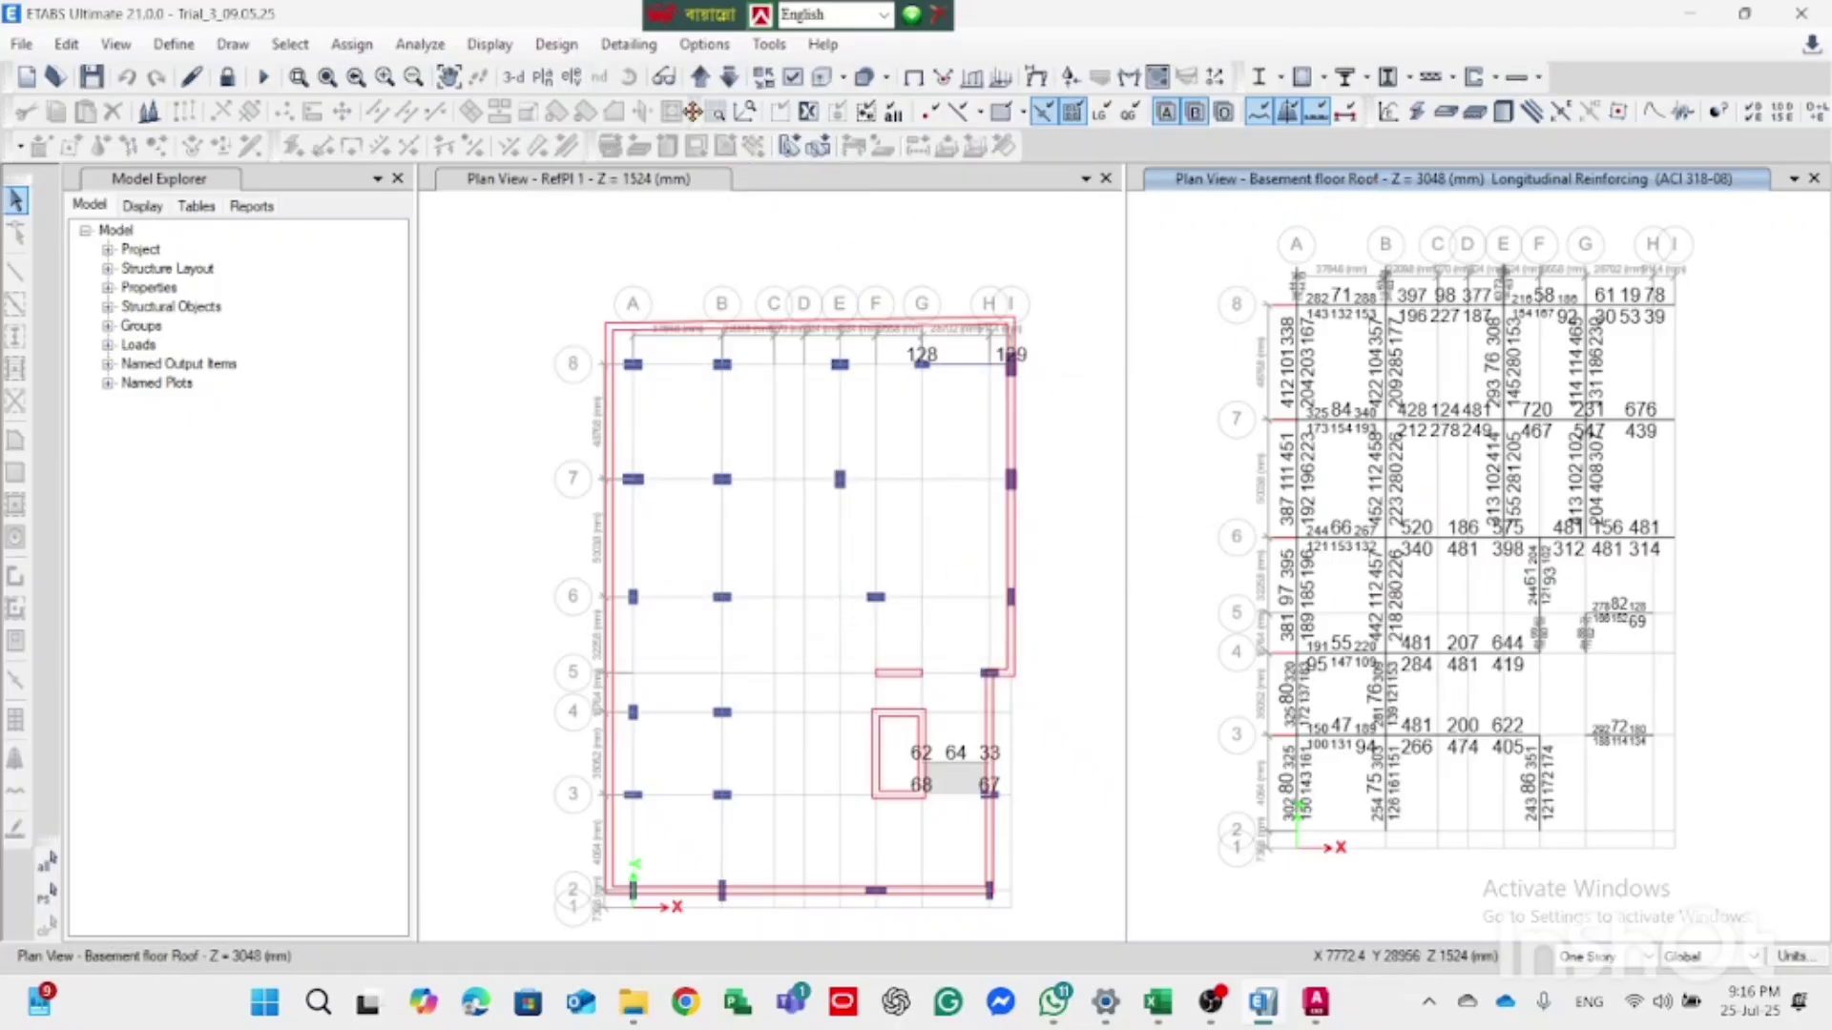
# Step: Step the reinforcing plan upward story by story from the Ground floor Roof to the 7th Floor Roof
pyautogui.click(701, 78)
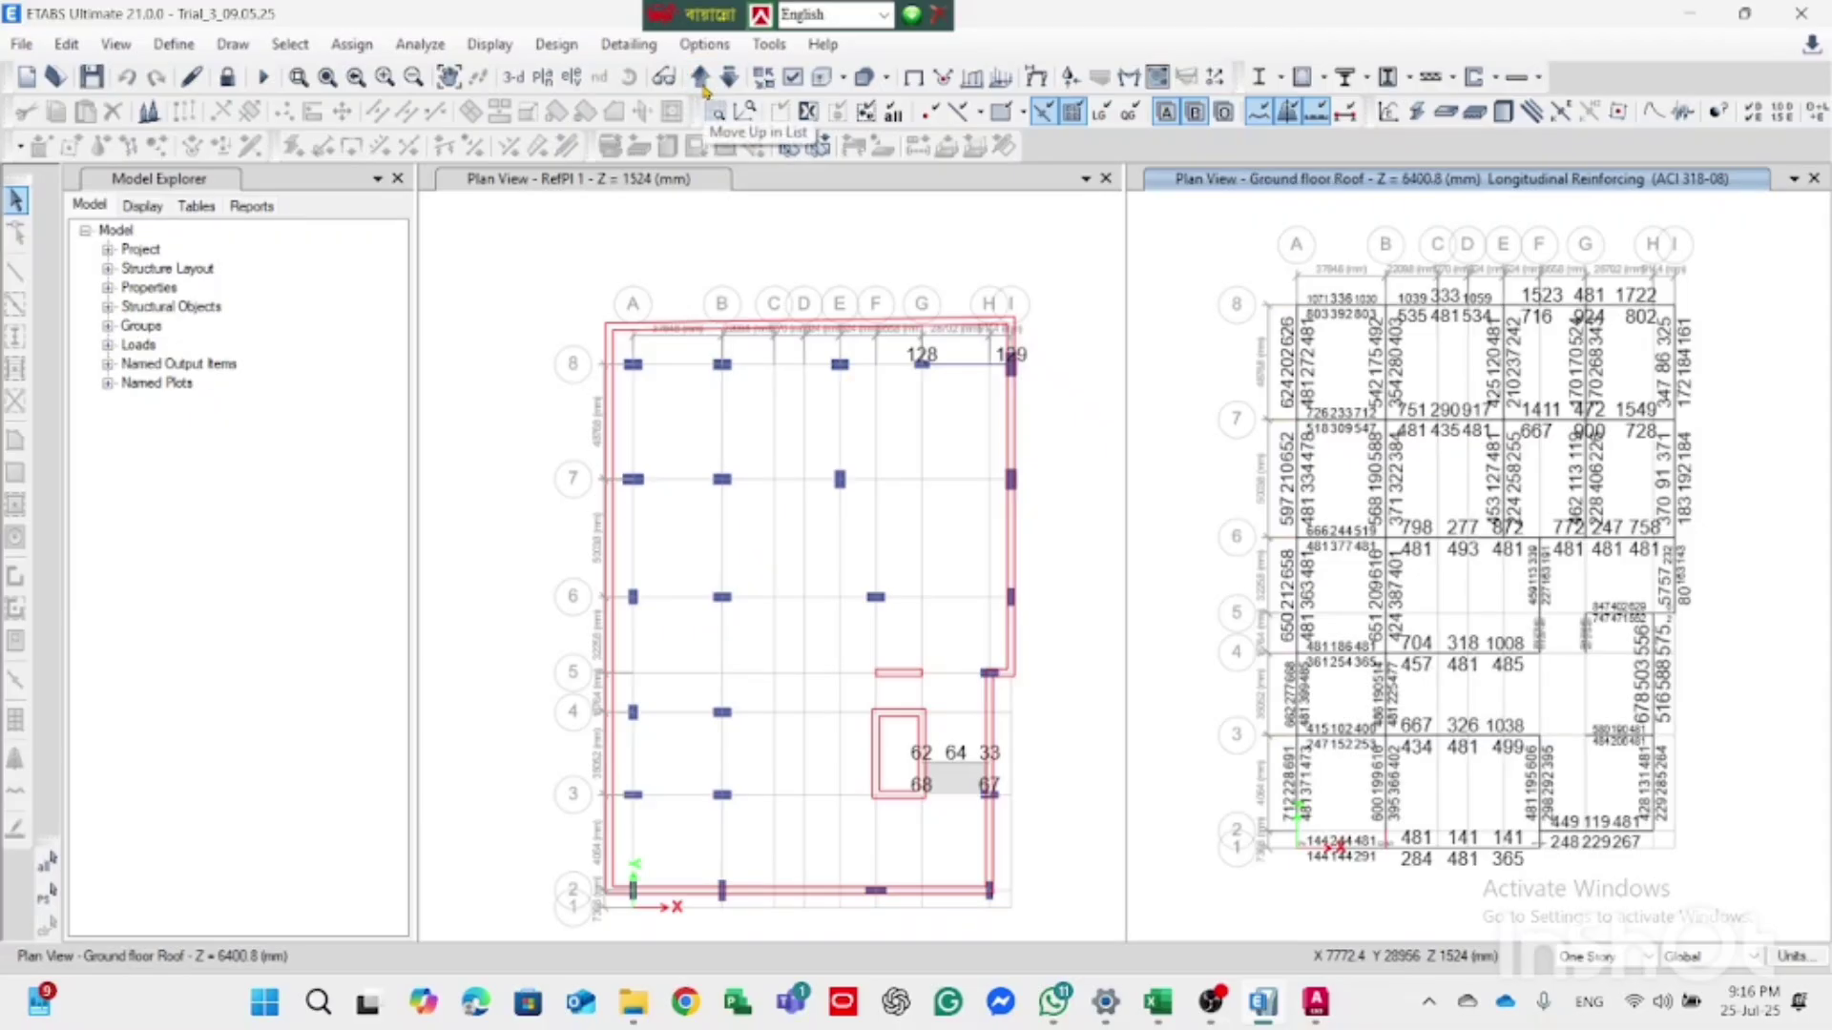
pyautogui.click(701, 78)
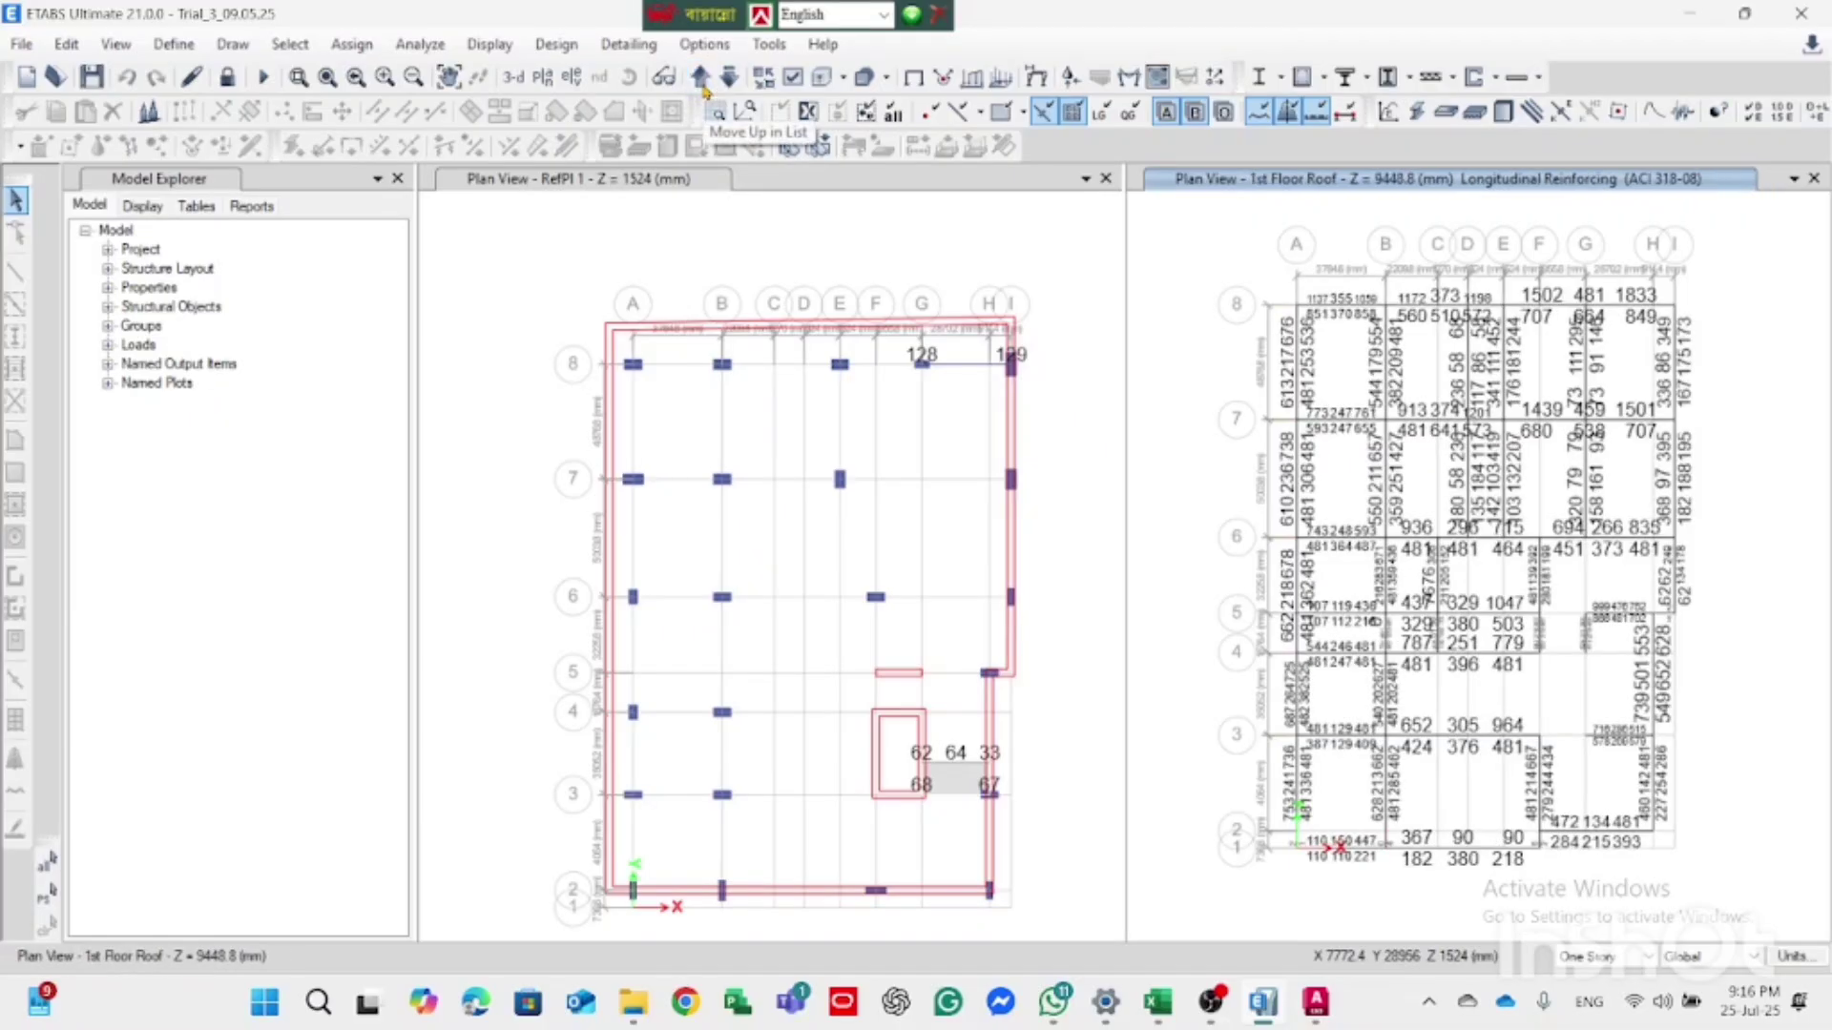
pyautogui.click(702, 82)
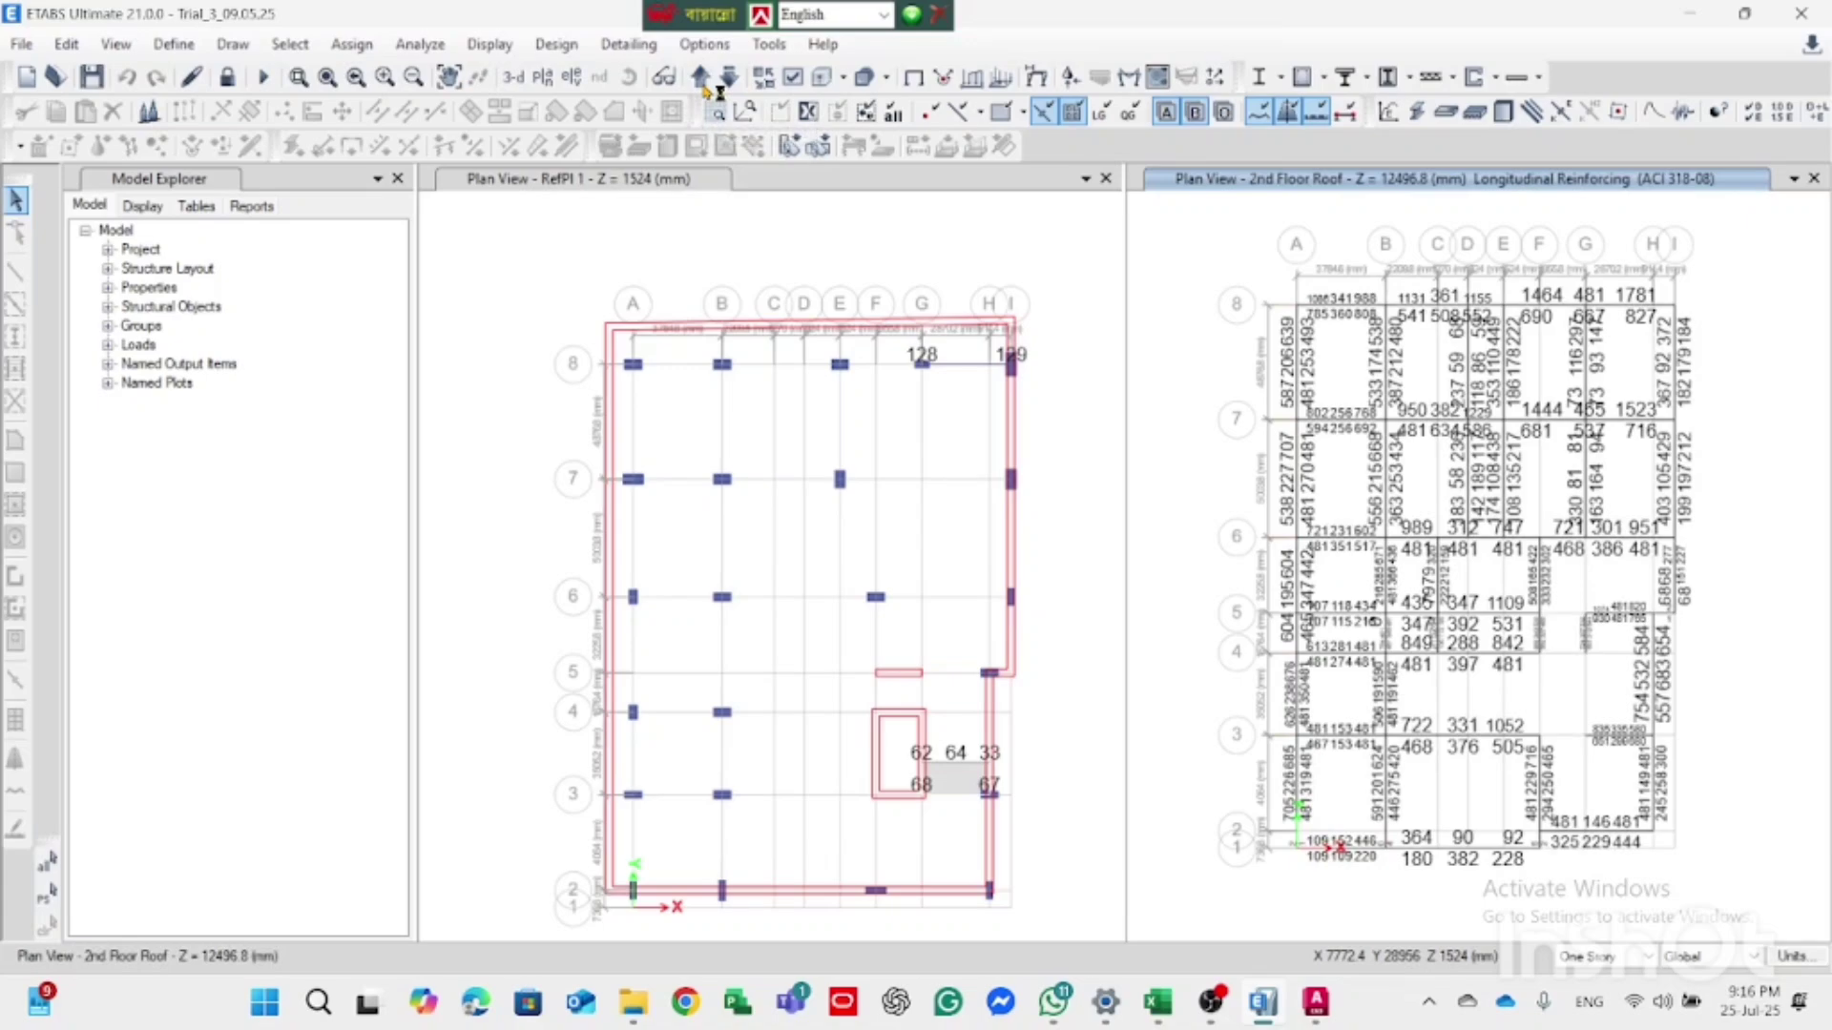
pyautogui.click(703, 82)
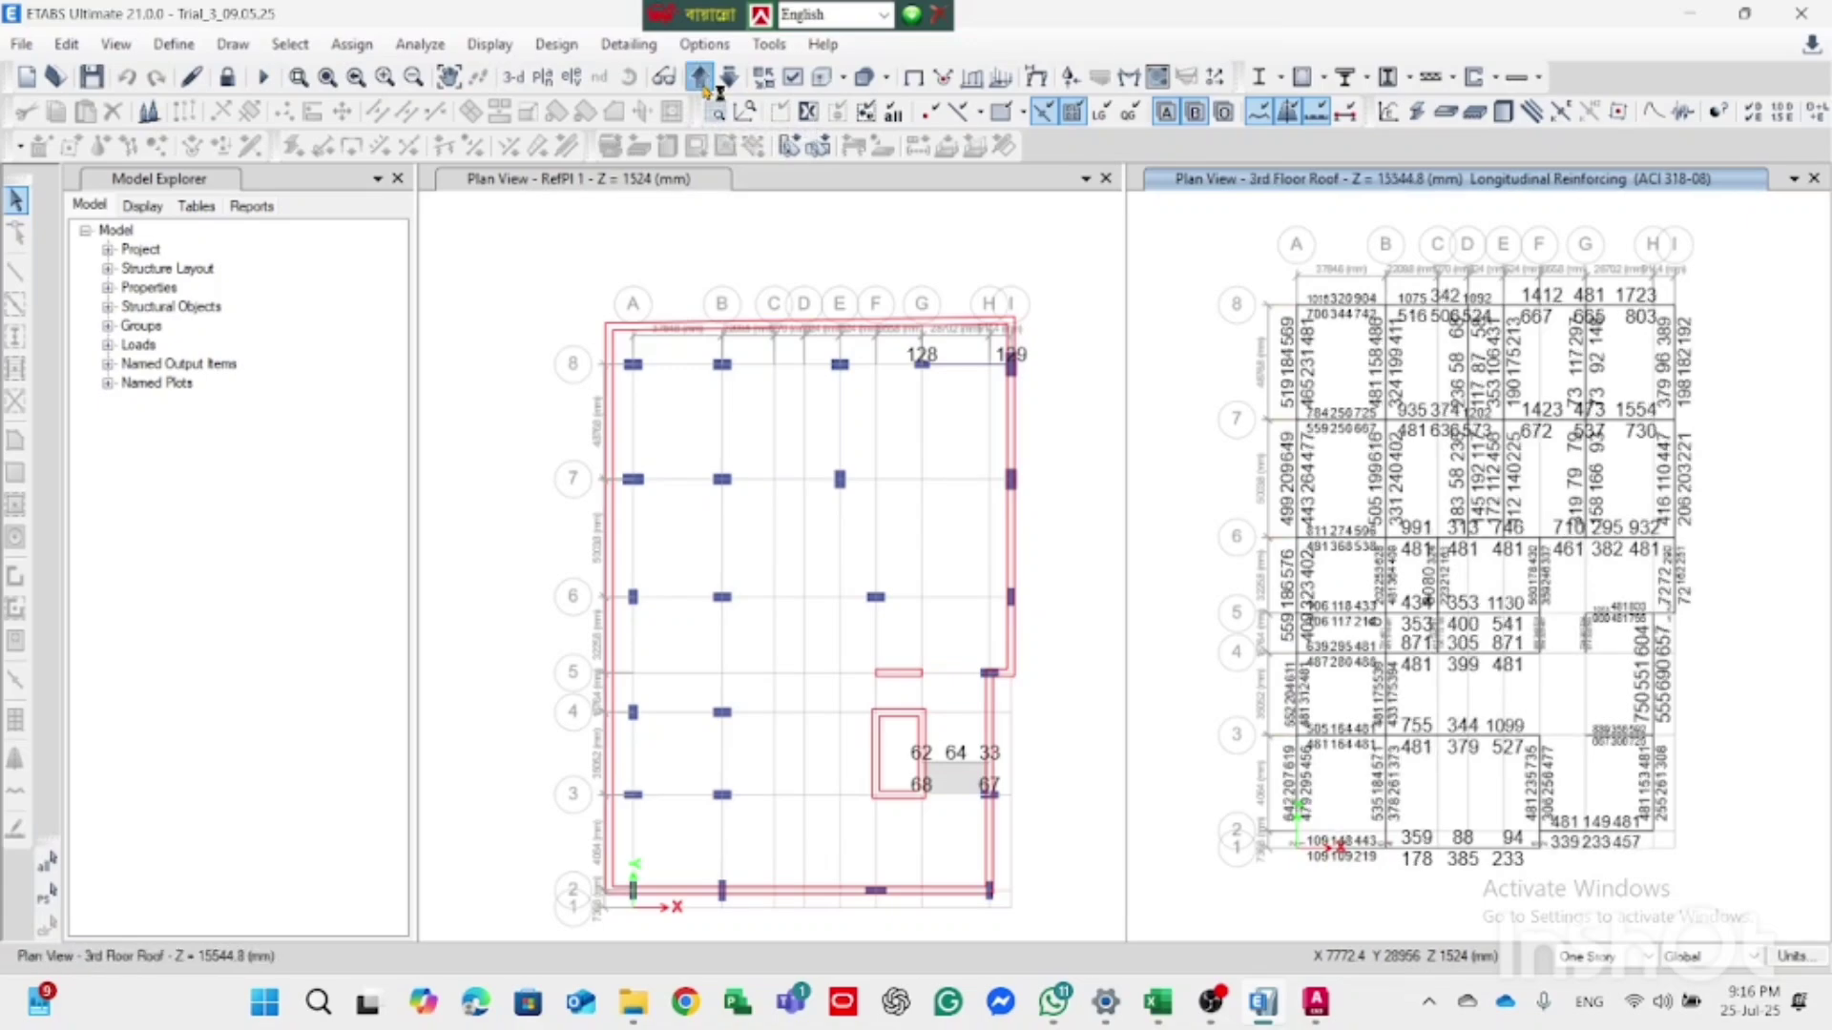
pyautogui.click(702, 78)
pyautogui.click(703, 79)
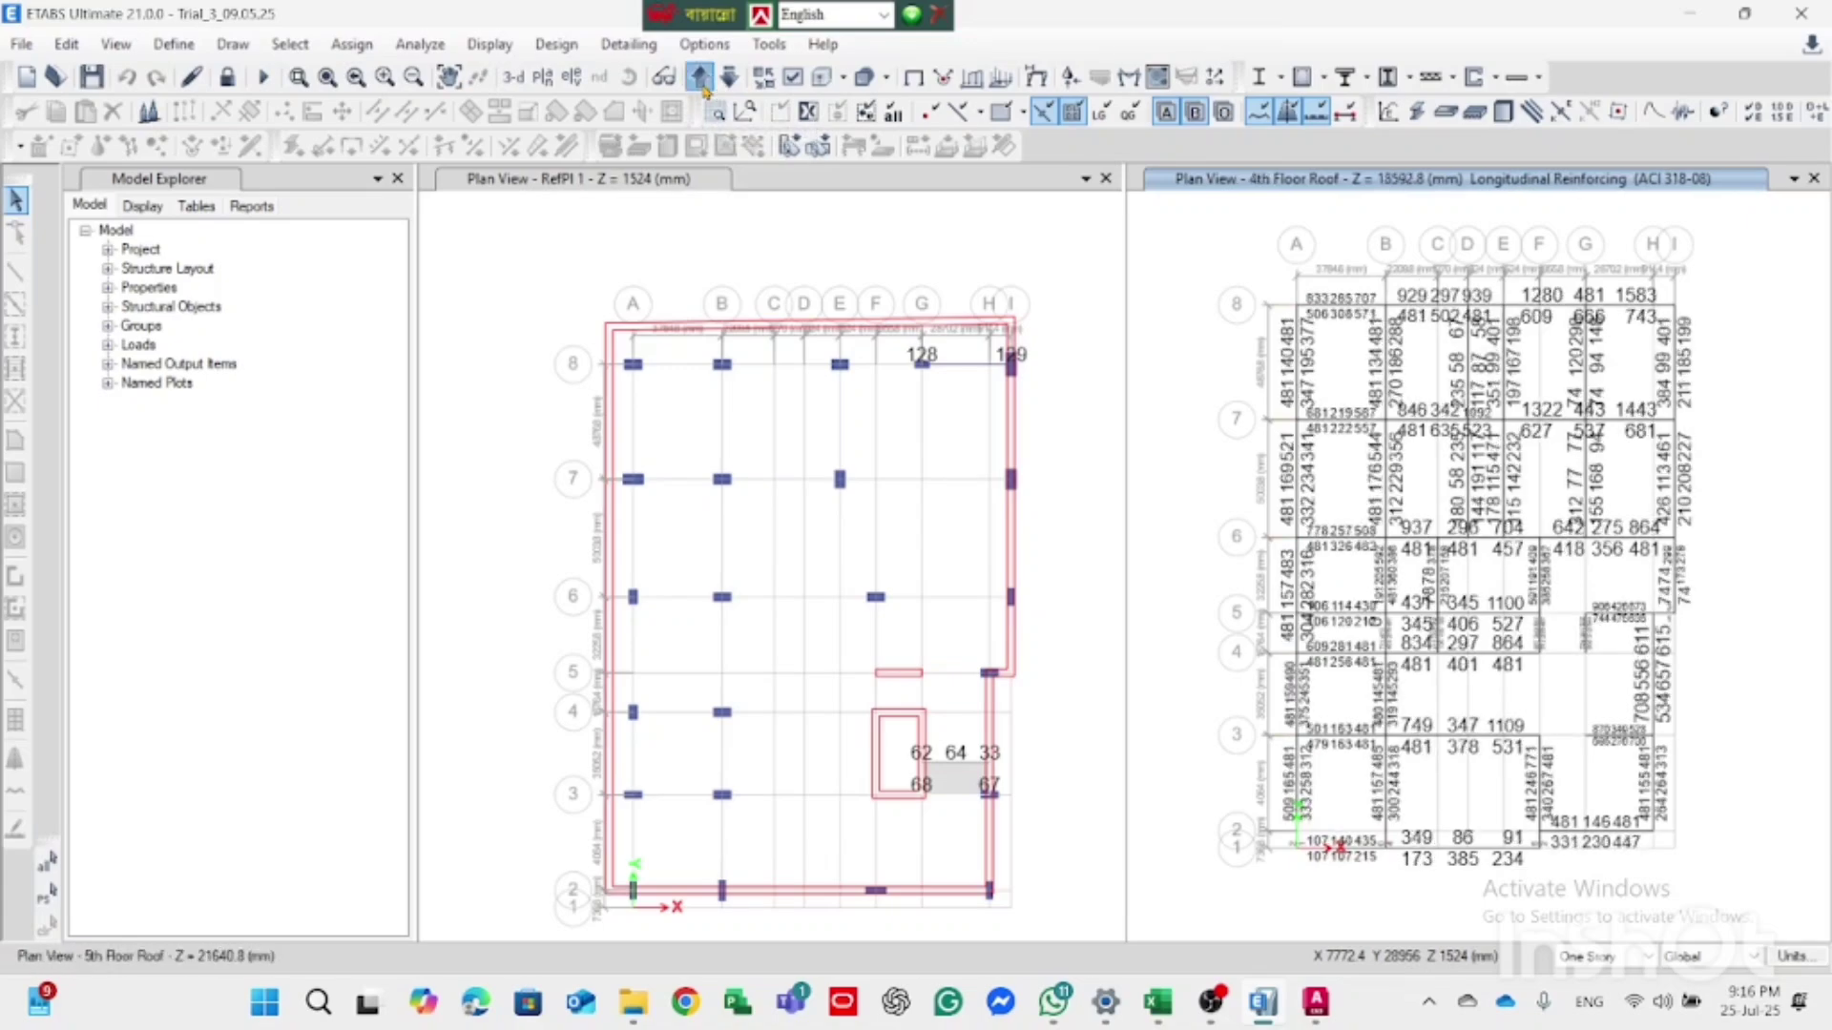
pyautogui.click(703, 80)
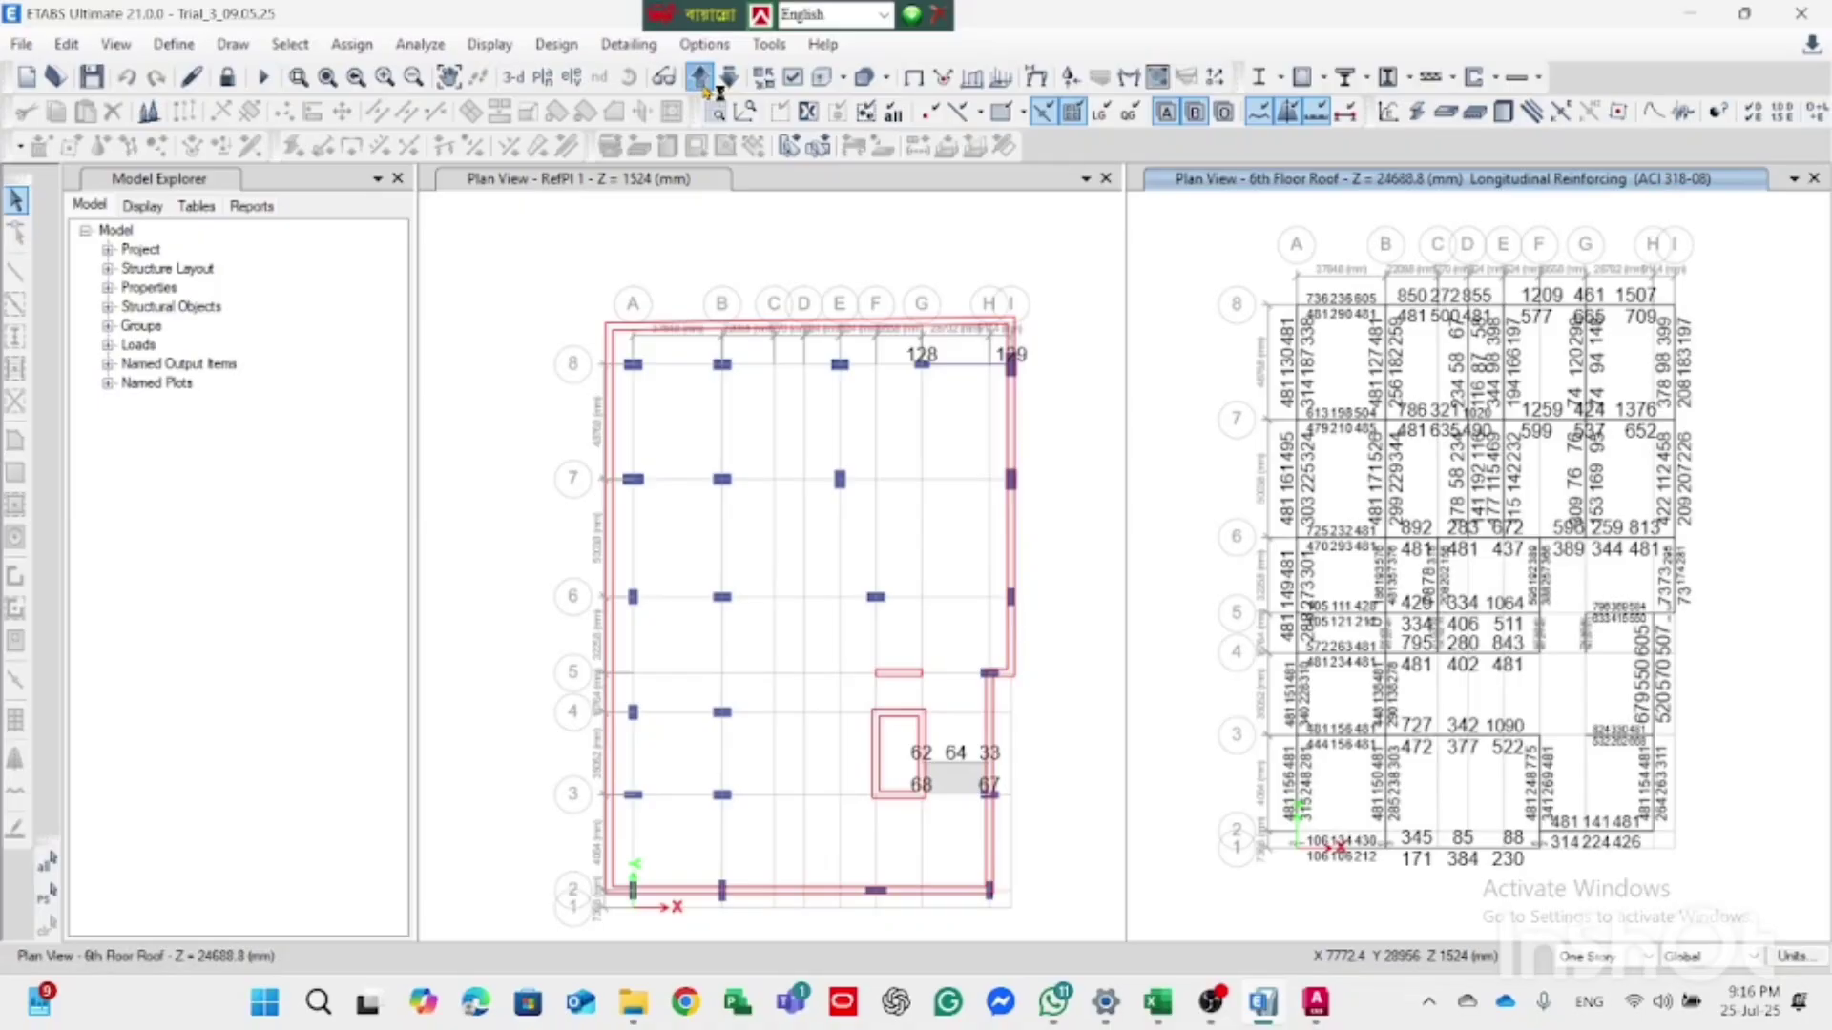
pyautogui.click(704, 80)
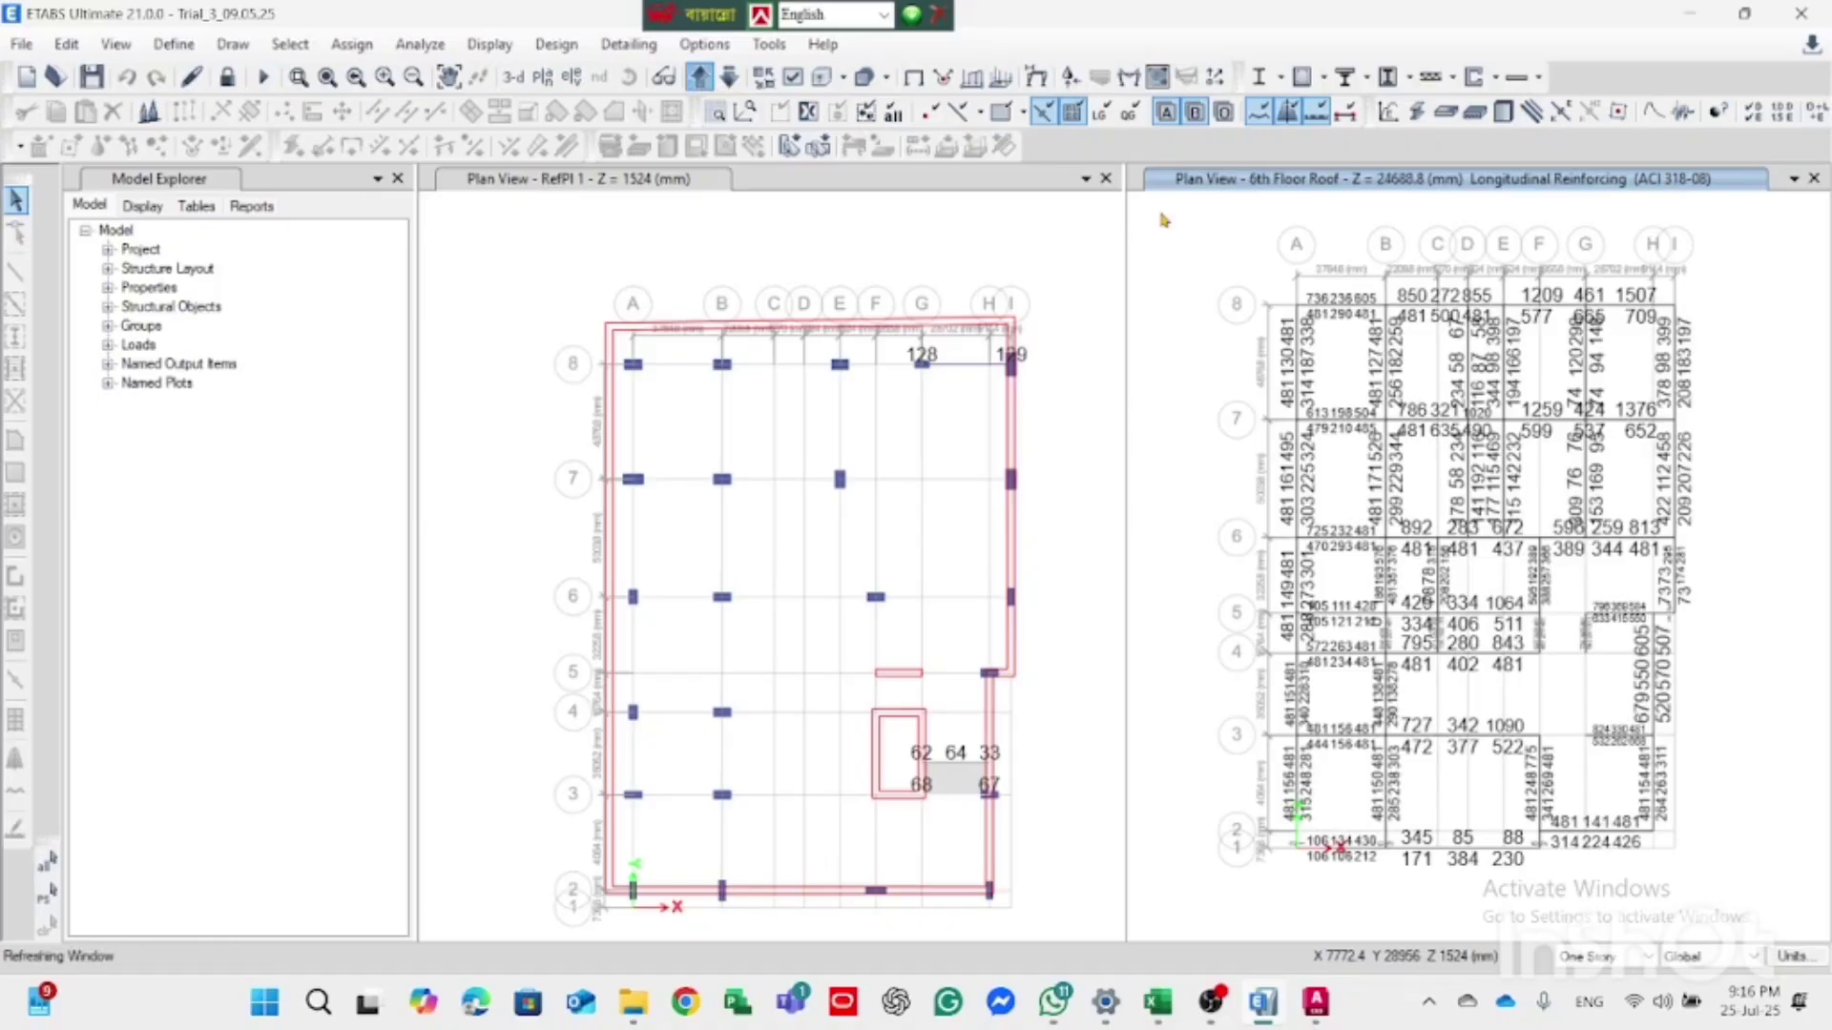
# Step: Check the concrete beam design information of the grid 8 beam between A and B and the grid 3 beam between B and F
pyautogui.click(1351, 309)
pyautogui.rightClick(1351, 309)
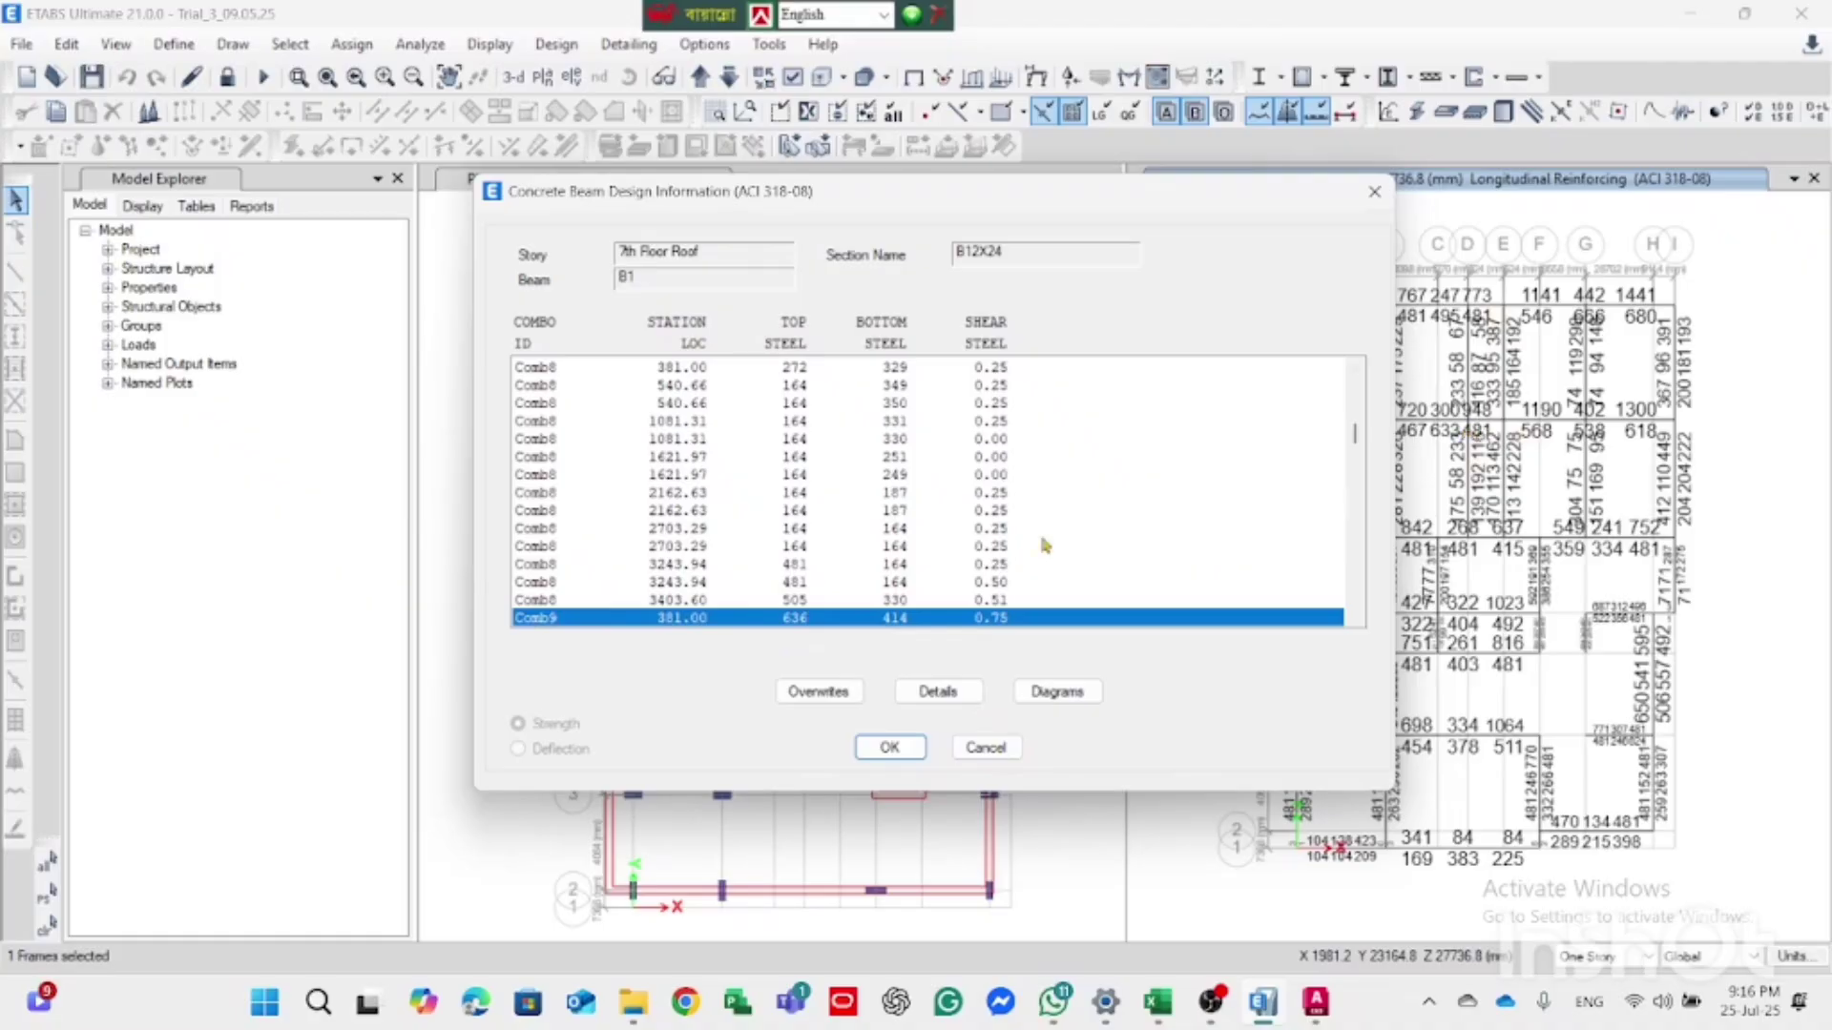
pyautogui.click(986, 747)
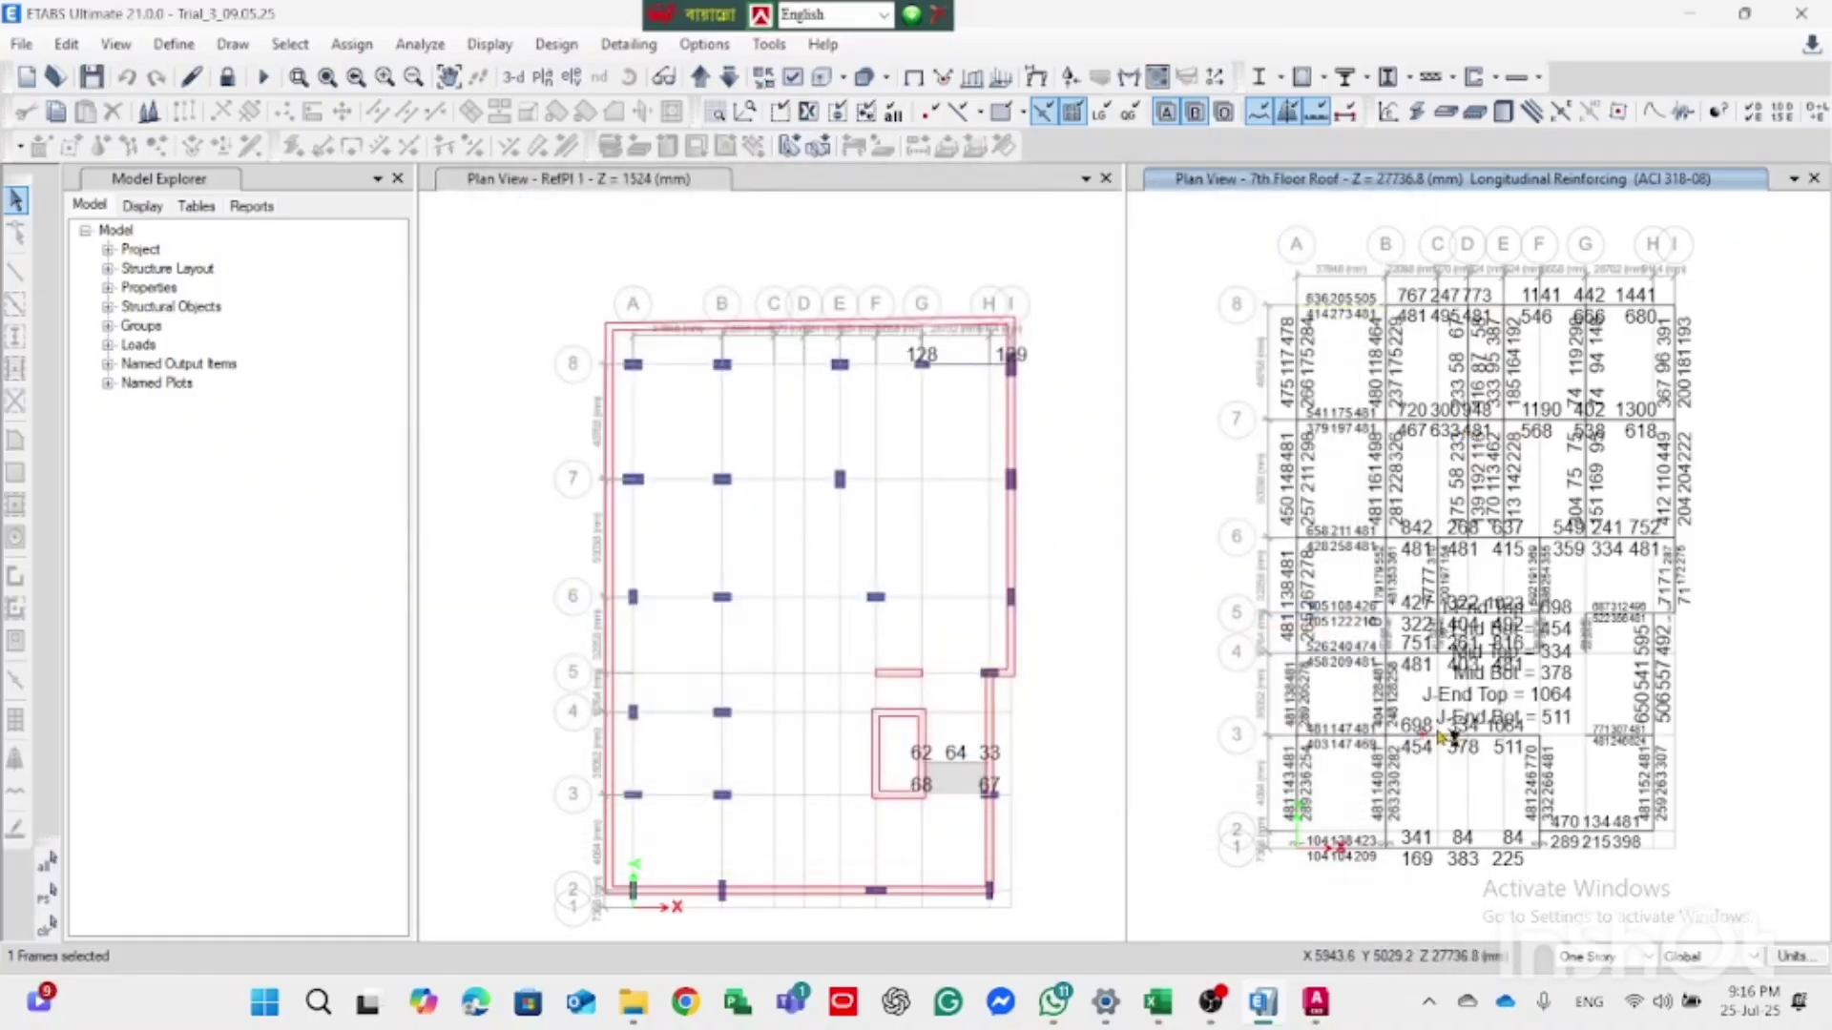
pyautogui.rightClick(1446, 741)
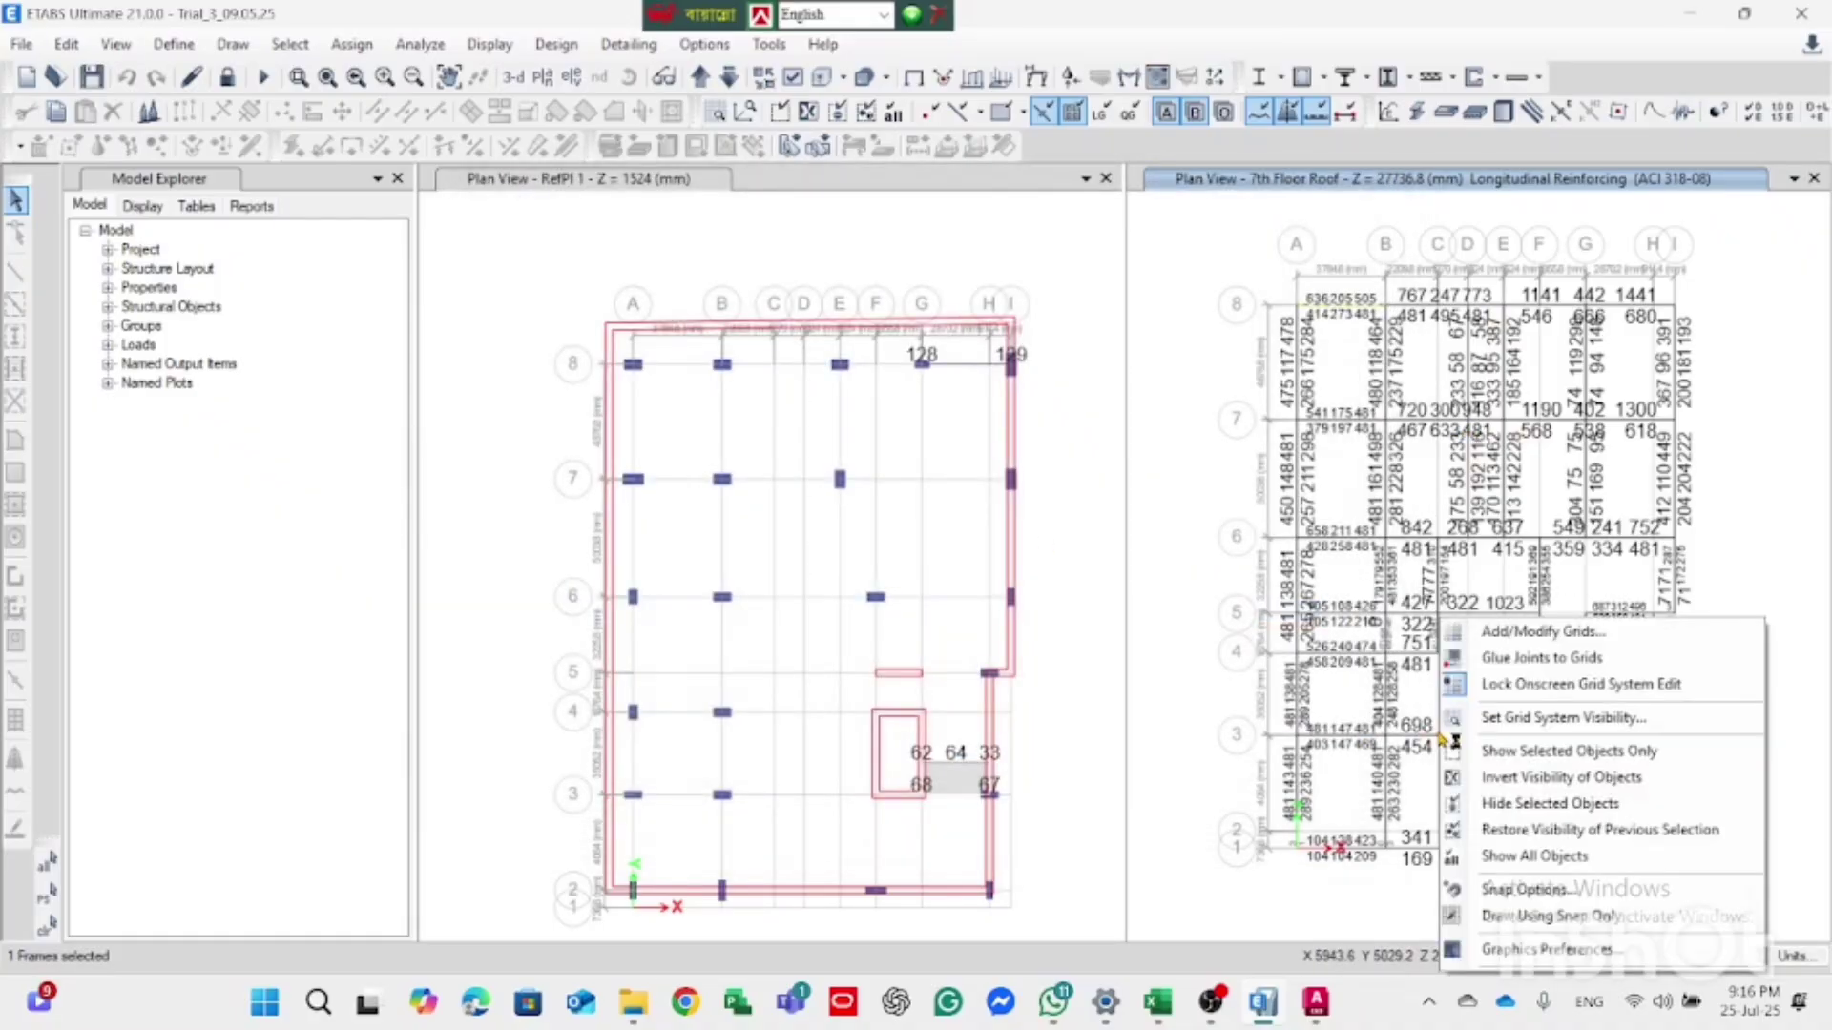
pyautogui.click(1777, 523)
pyautogui.rightClick(1463, 738)
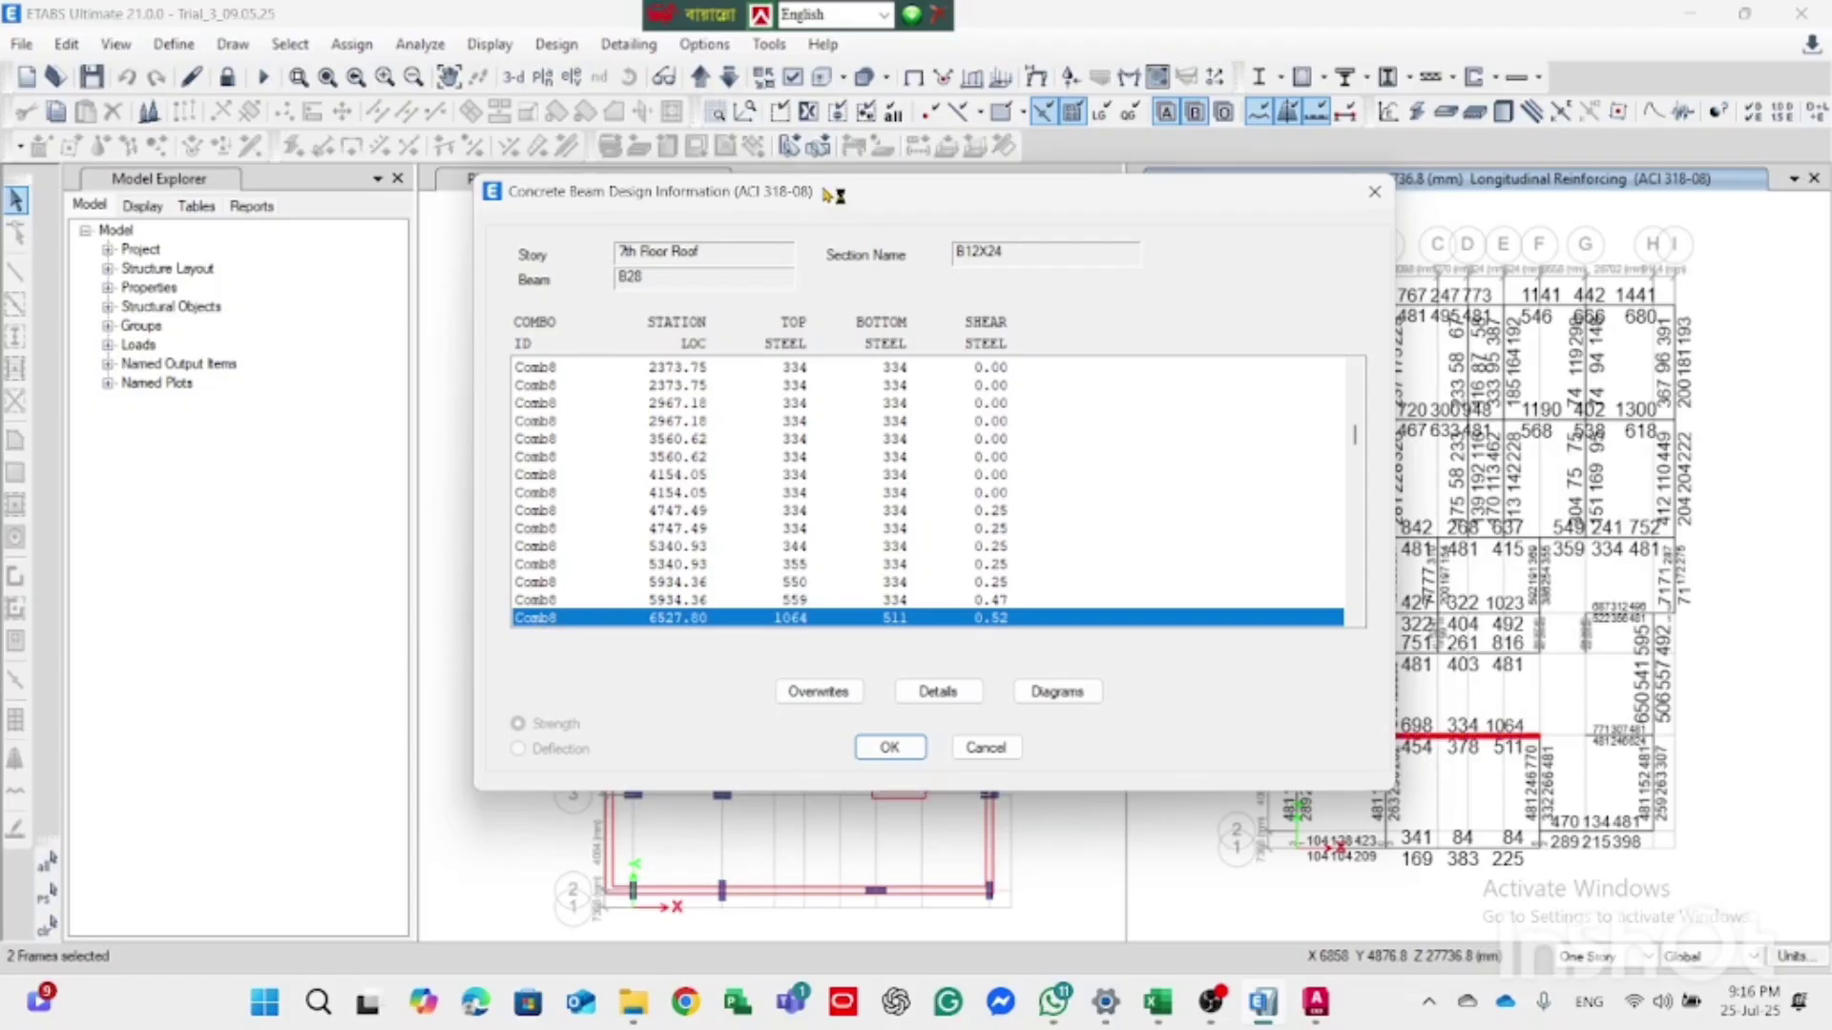
pyautogui.moveTo(830, 188); pyautogui.dragTo(642, 204)
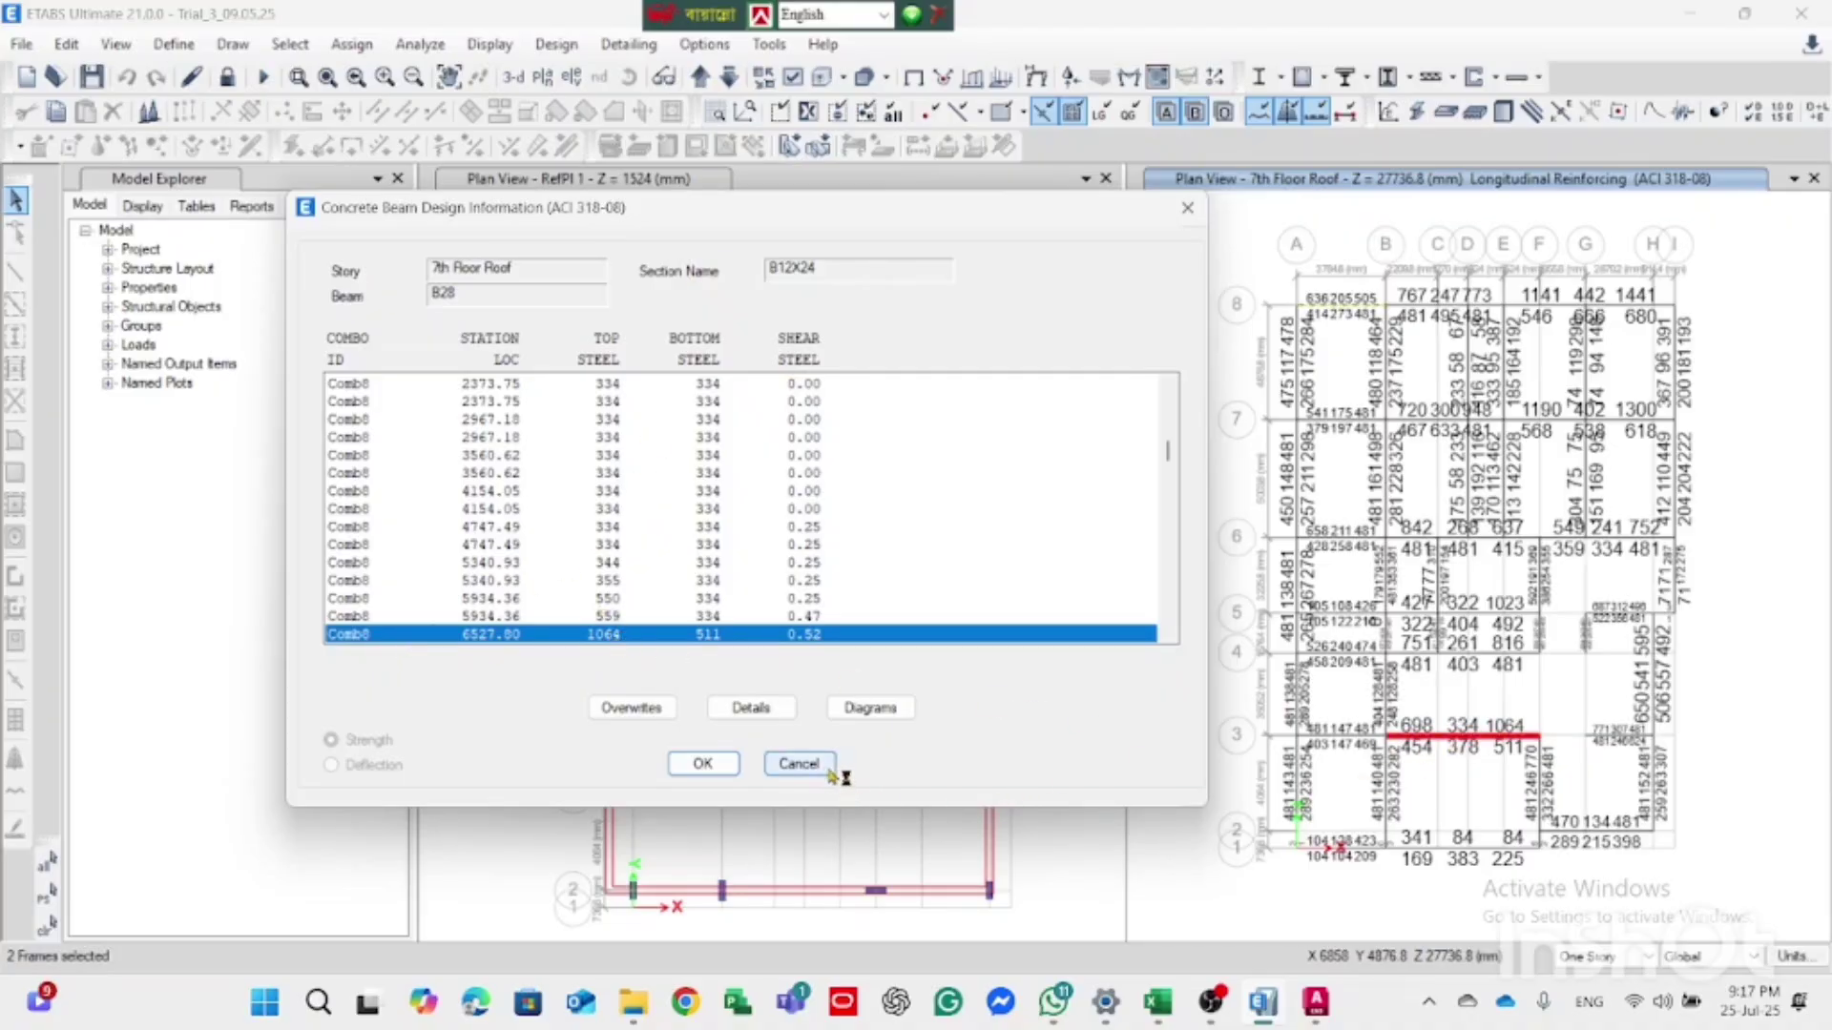
pyautogui.click(798, 764)
# Step: Check the concrete beam design information of the grid 6 beam between F and I and the grid 7 beam between E and I
pyautogui.click(1564, 536)
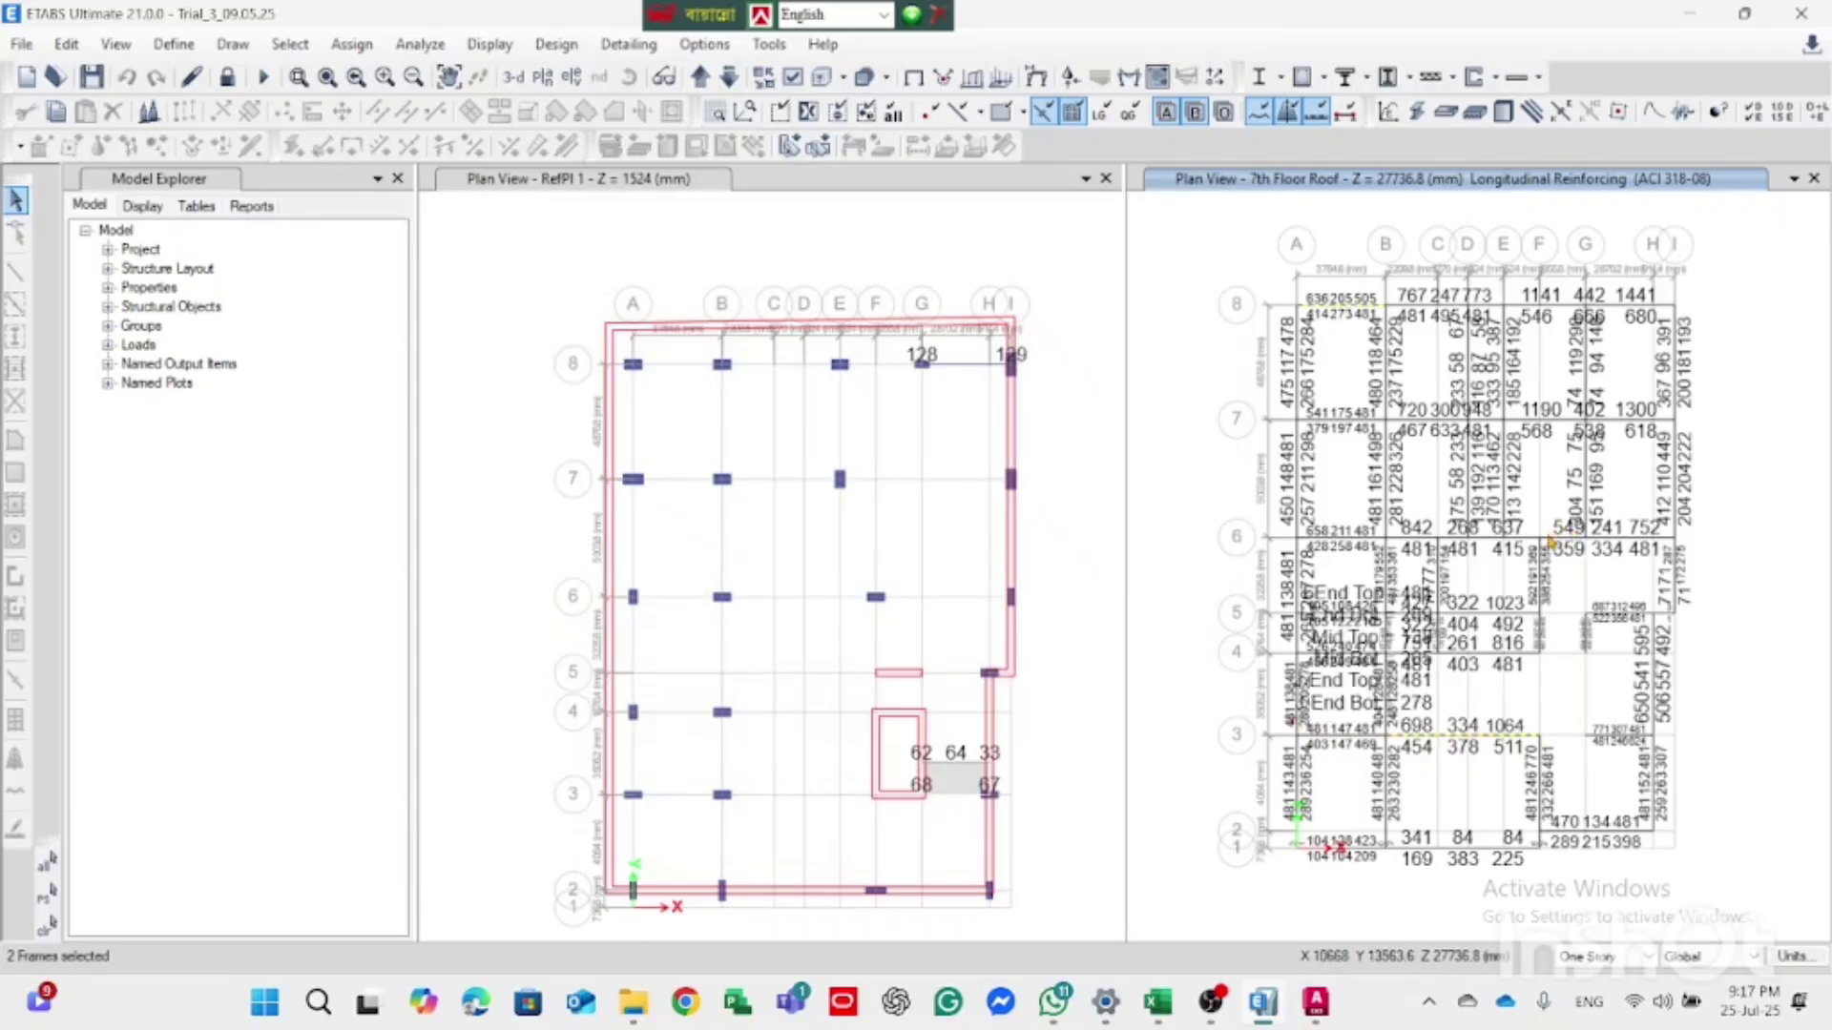
pyautogui.rightClick(1553, 542)
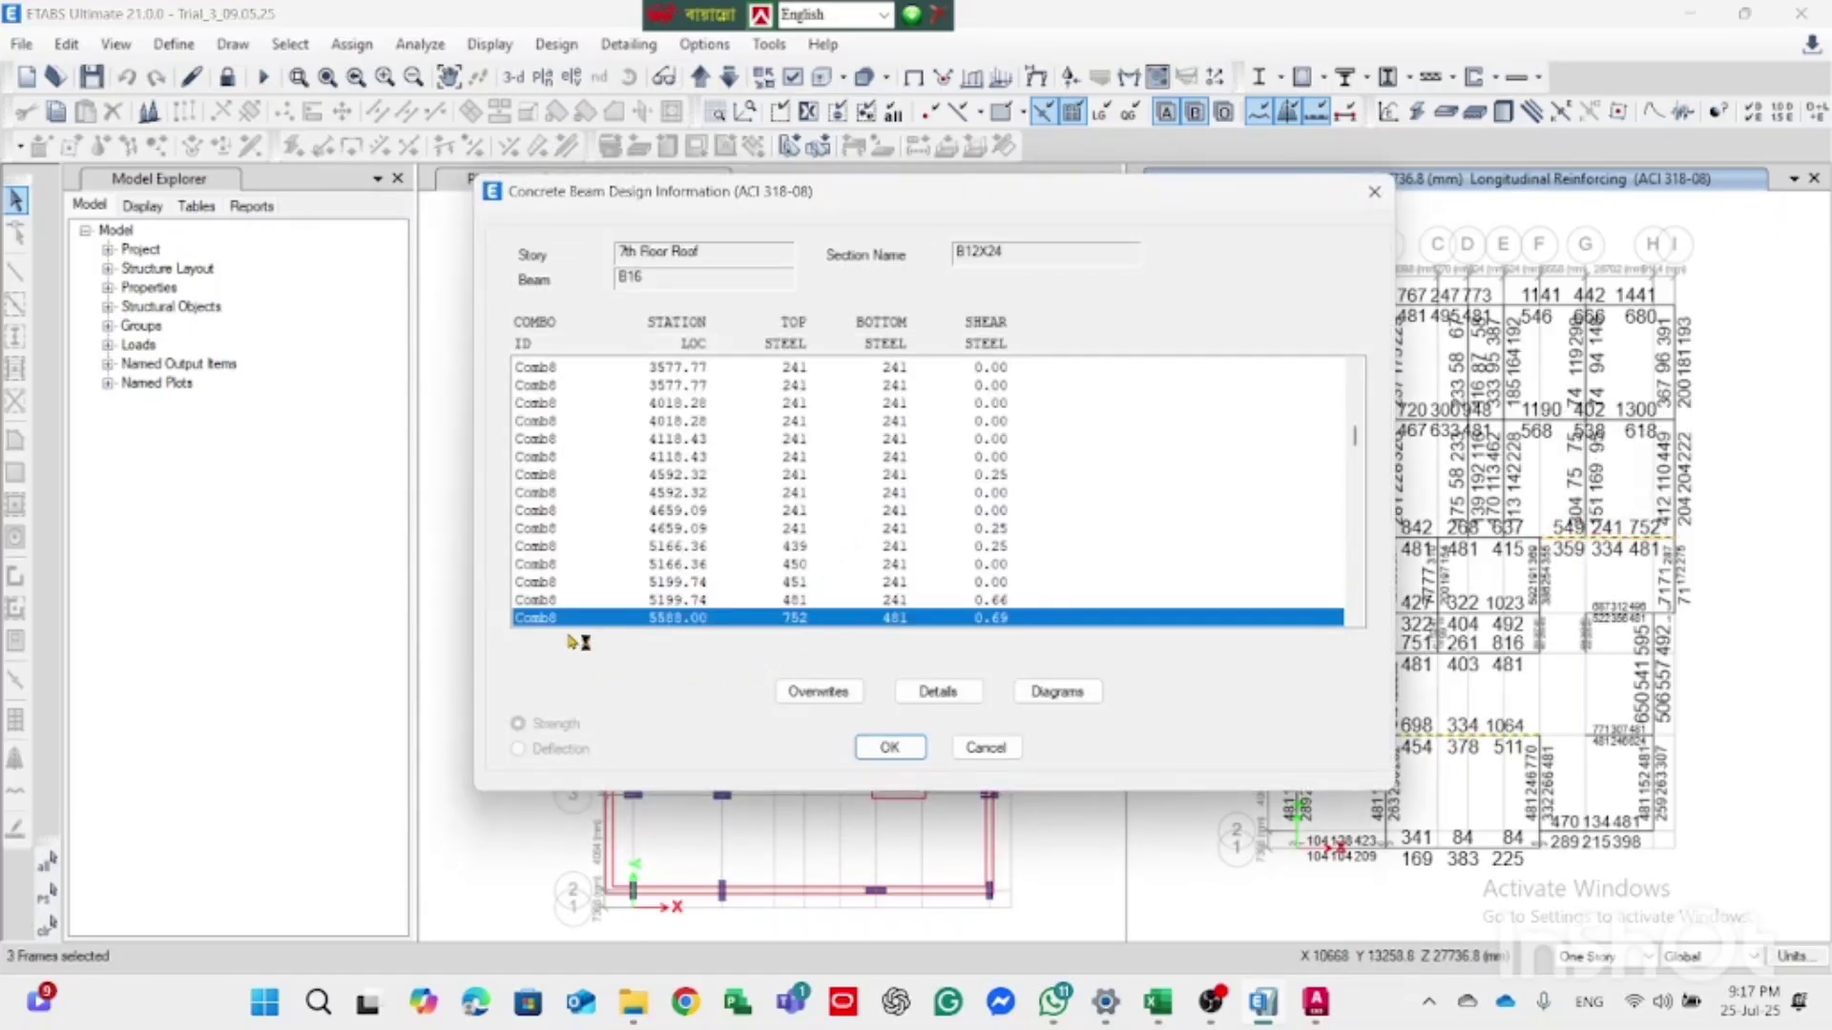
pyautogui.click(987, 748)
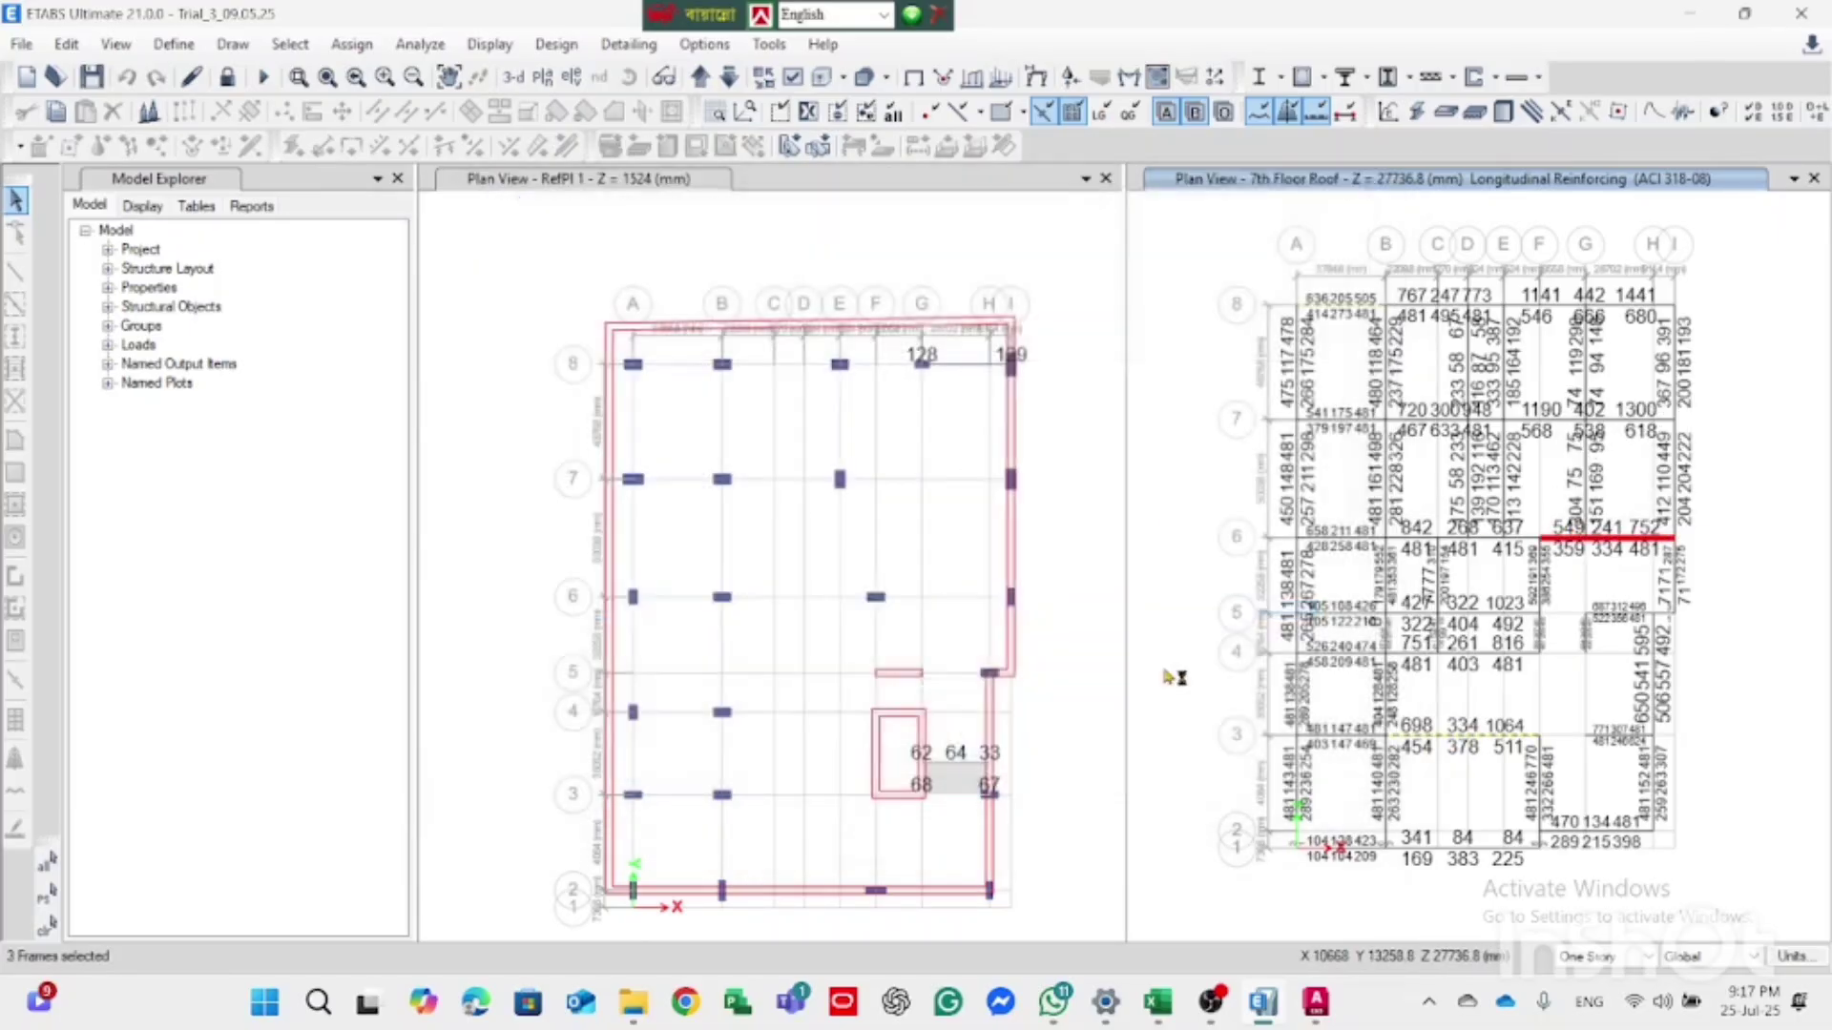
pyautogui.click(1565, 422)
pyautogui.rightClick(1569, 426)
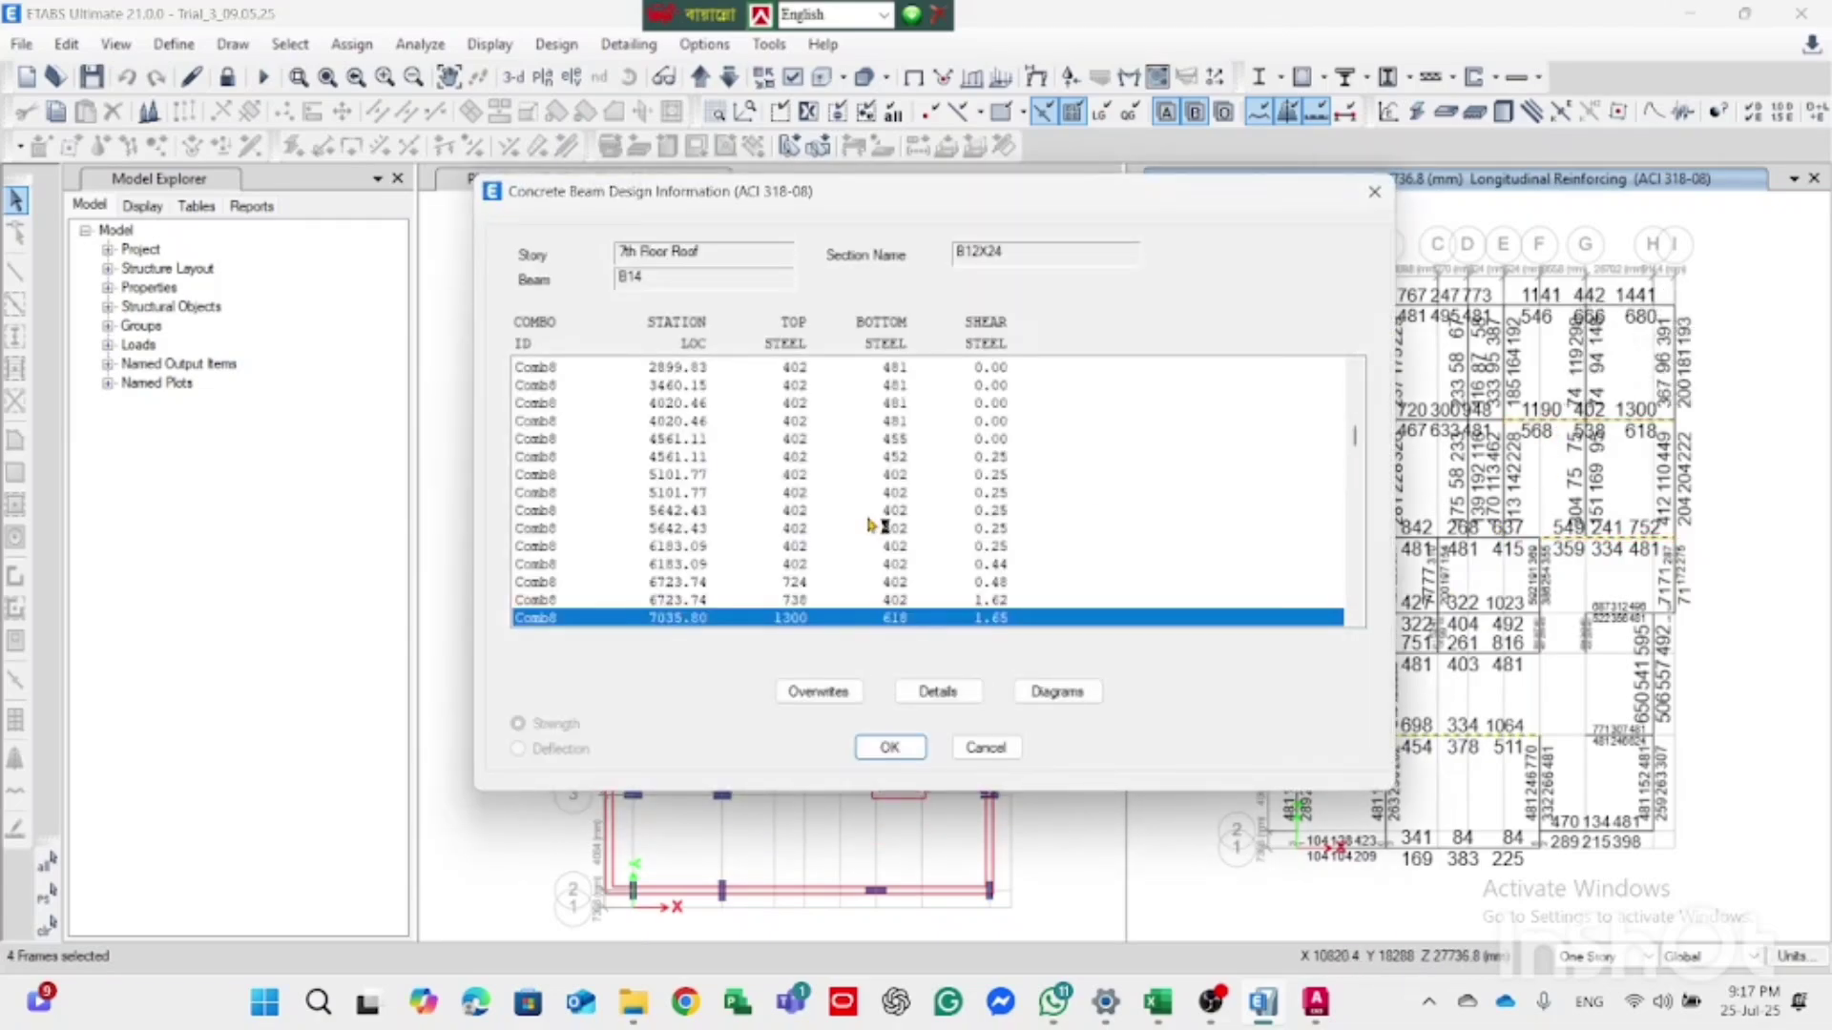
pyautogui.click(987, 749)
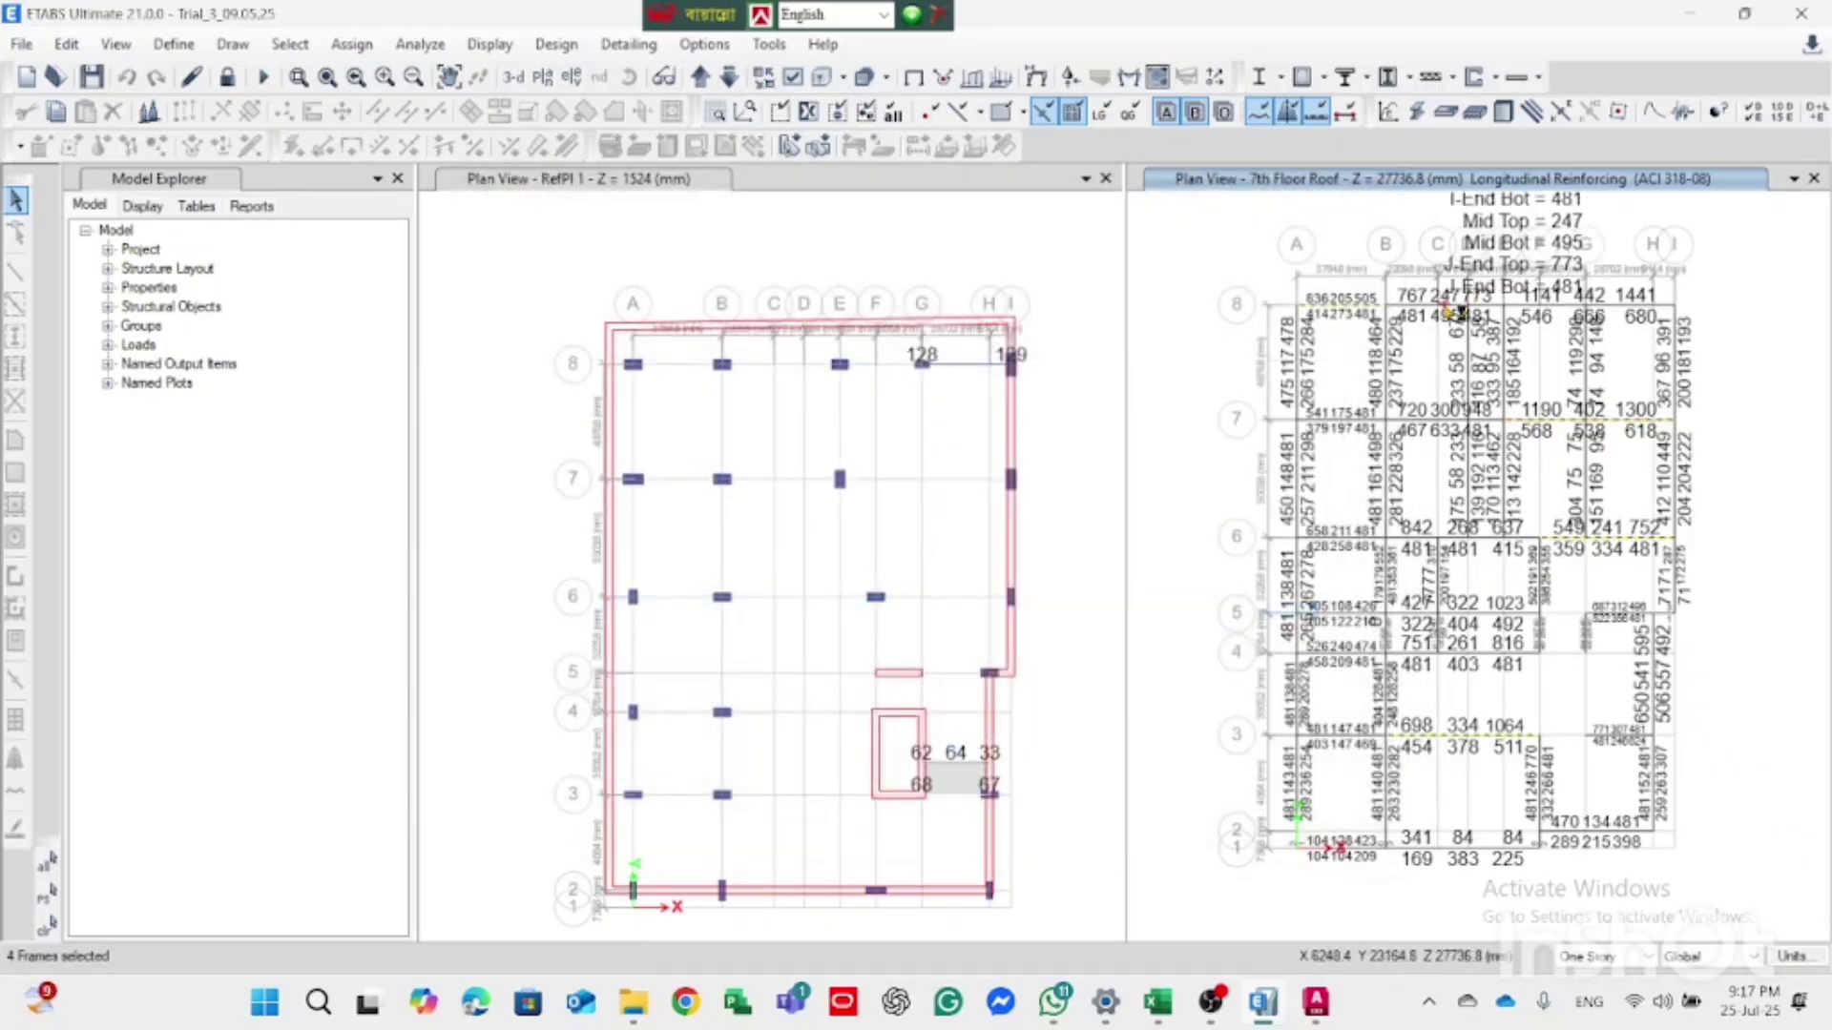
# Step: Inspect the grid 8 beam between B and E, and the reinforcement values around grids 6 and 7
pyautogui.rightClick(1452, 310)
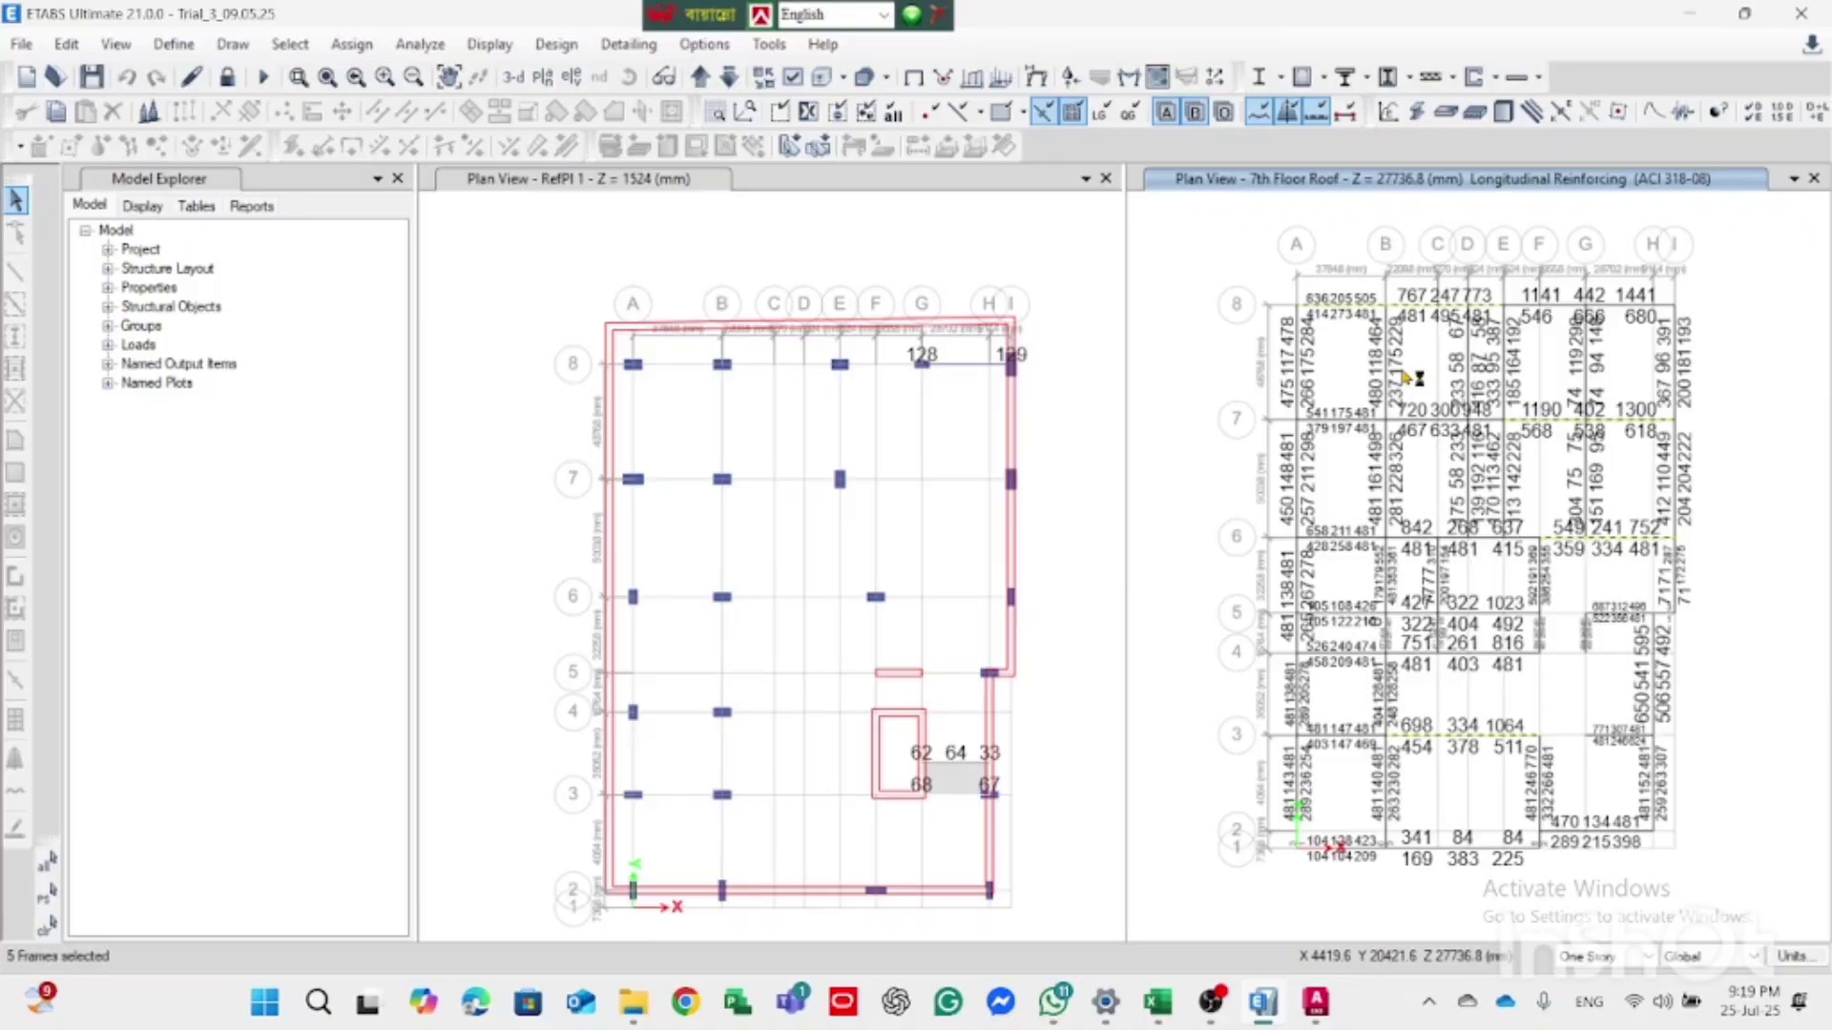
pyautogui.scroll(-2, 1412, 382)
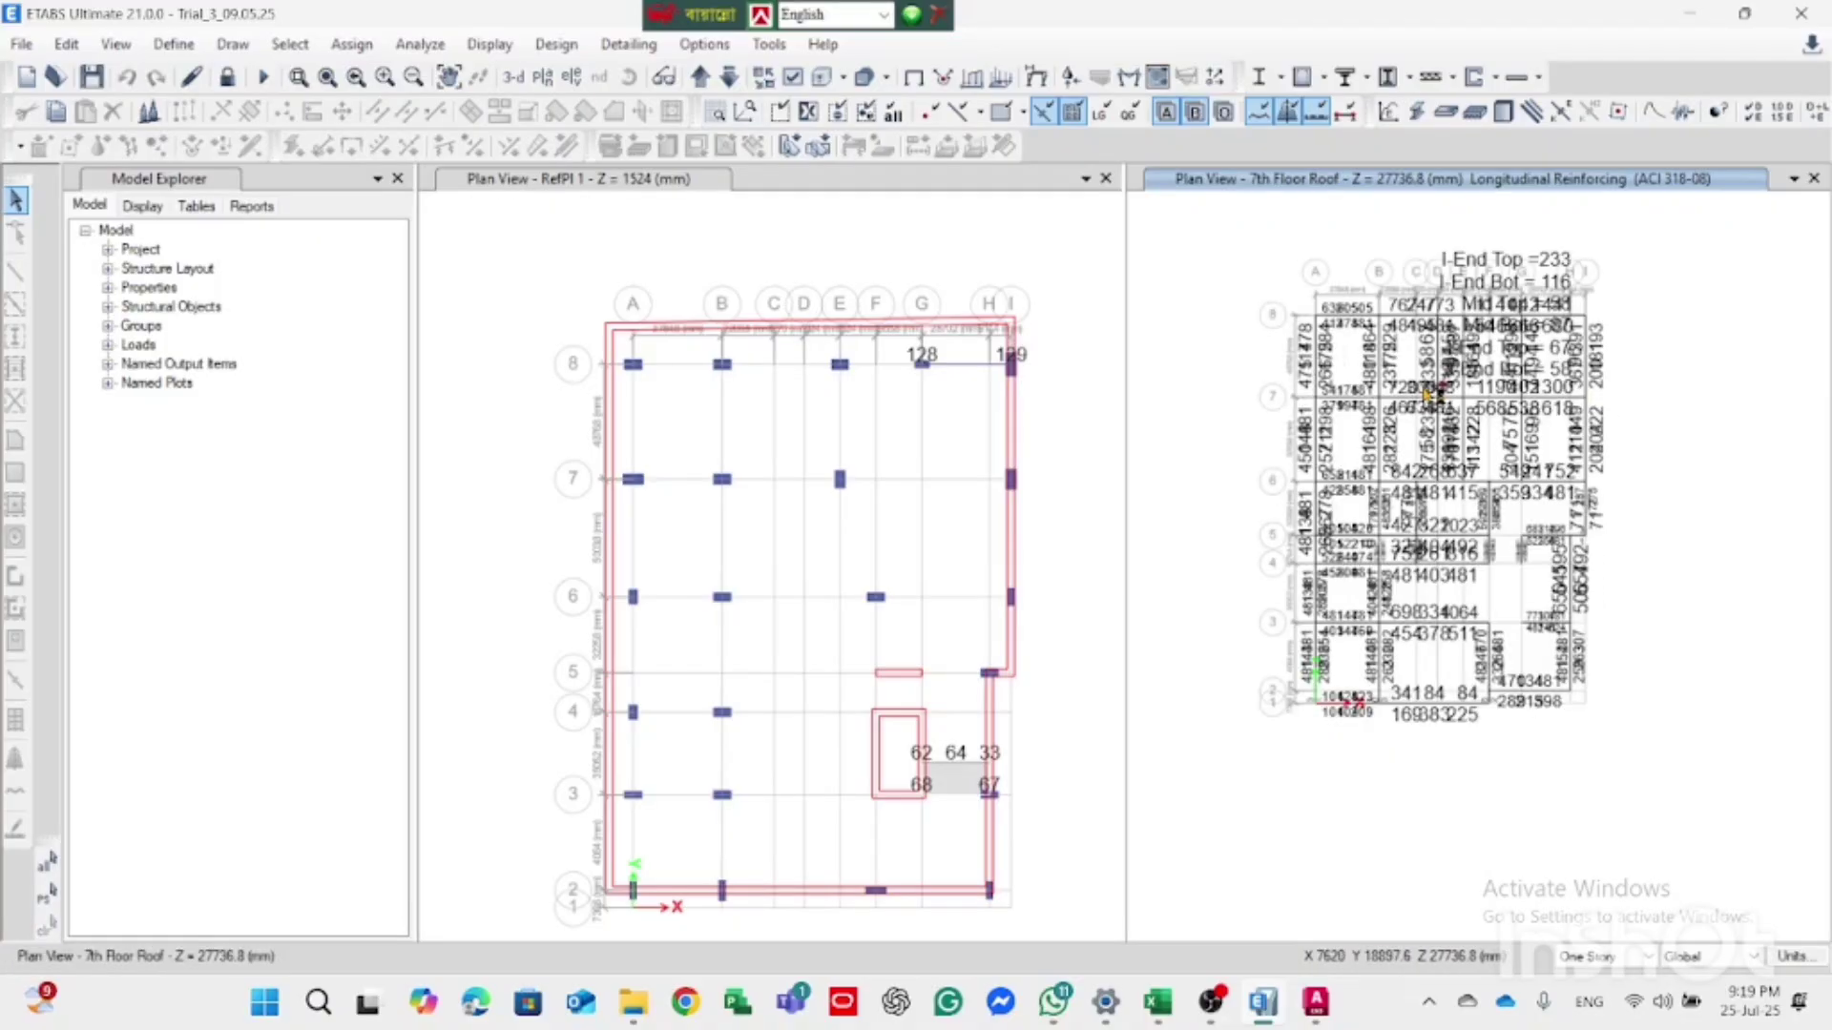
pyautogui.scroll(5, 1428, 392)
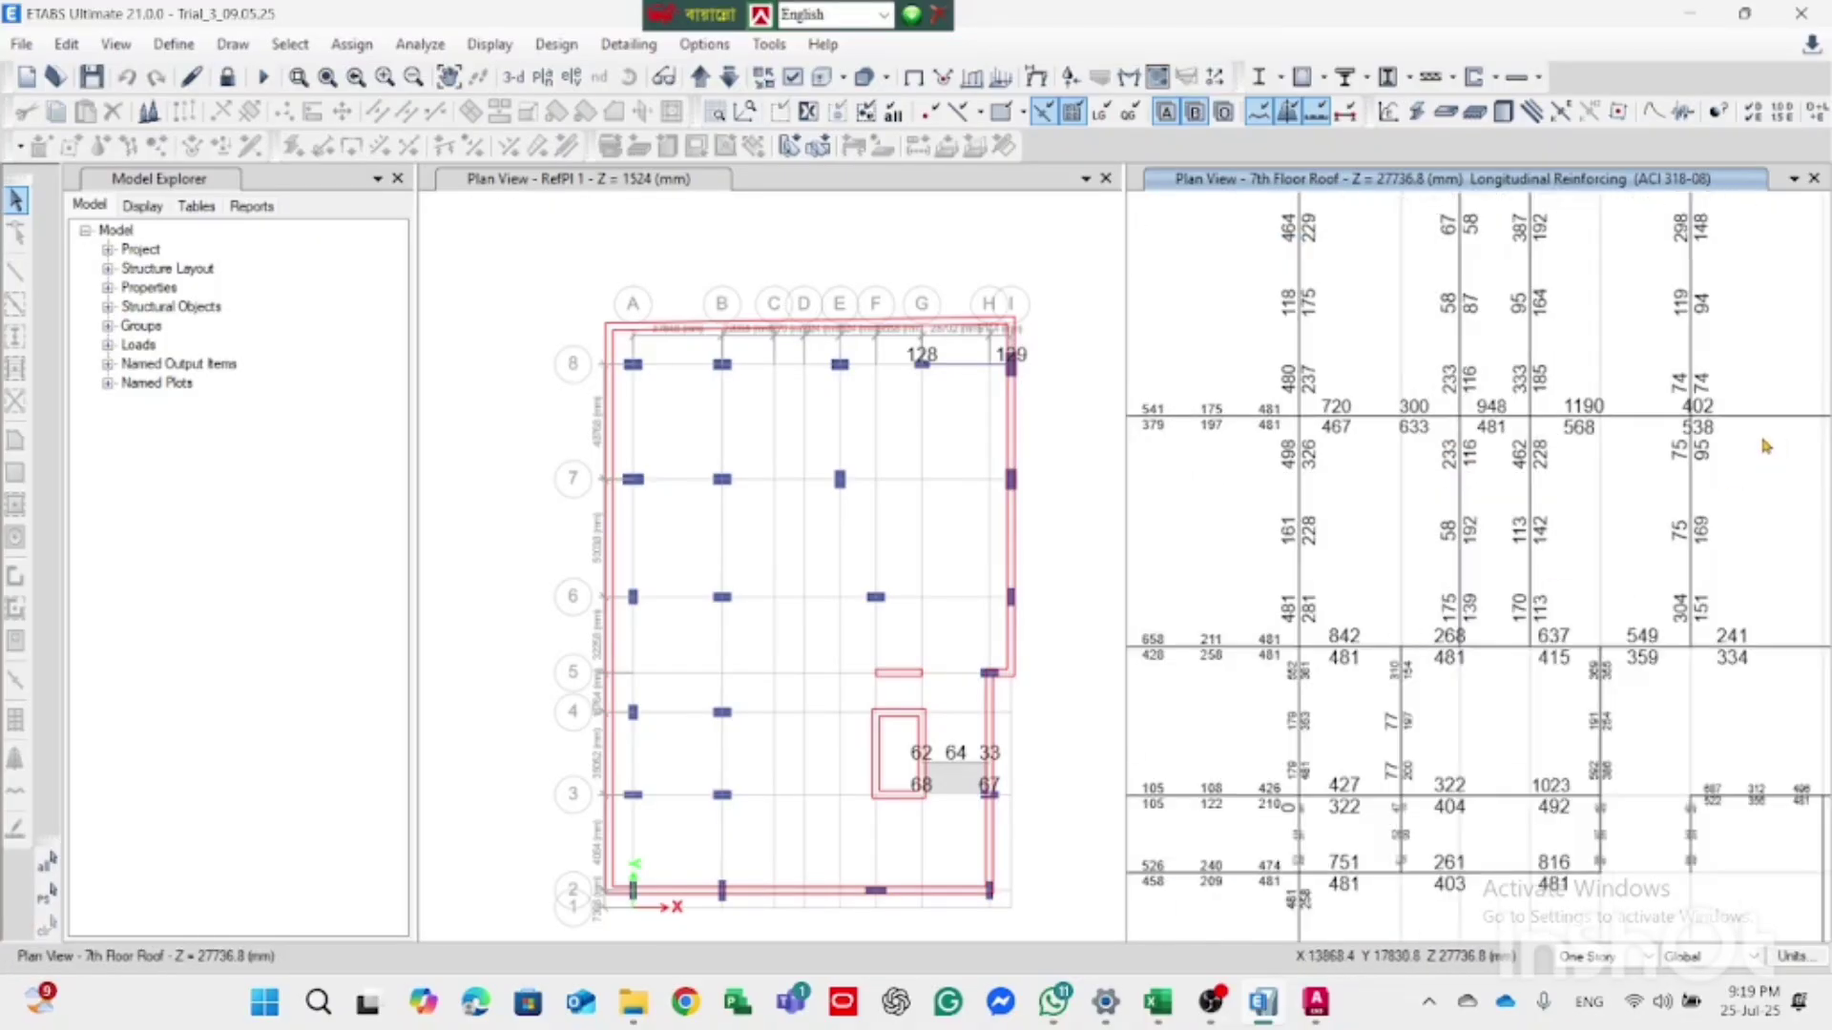